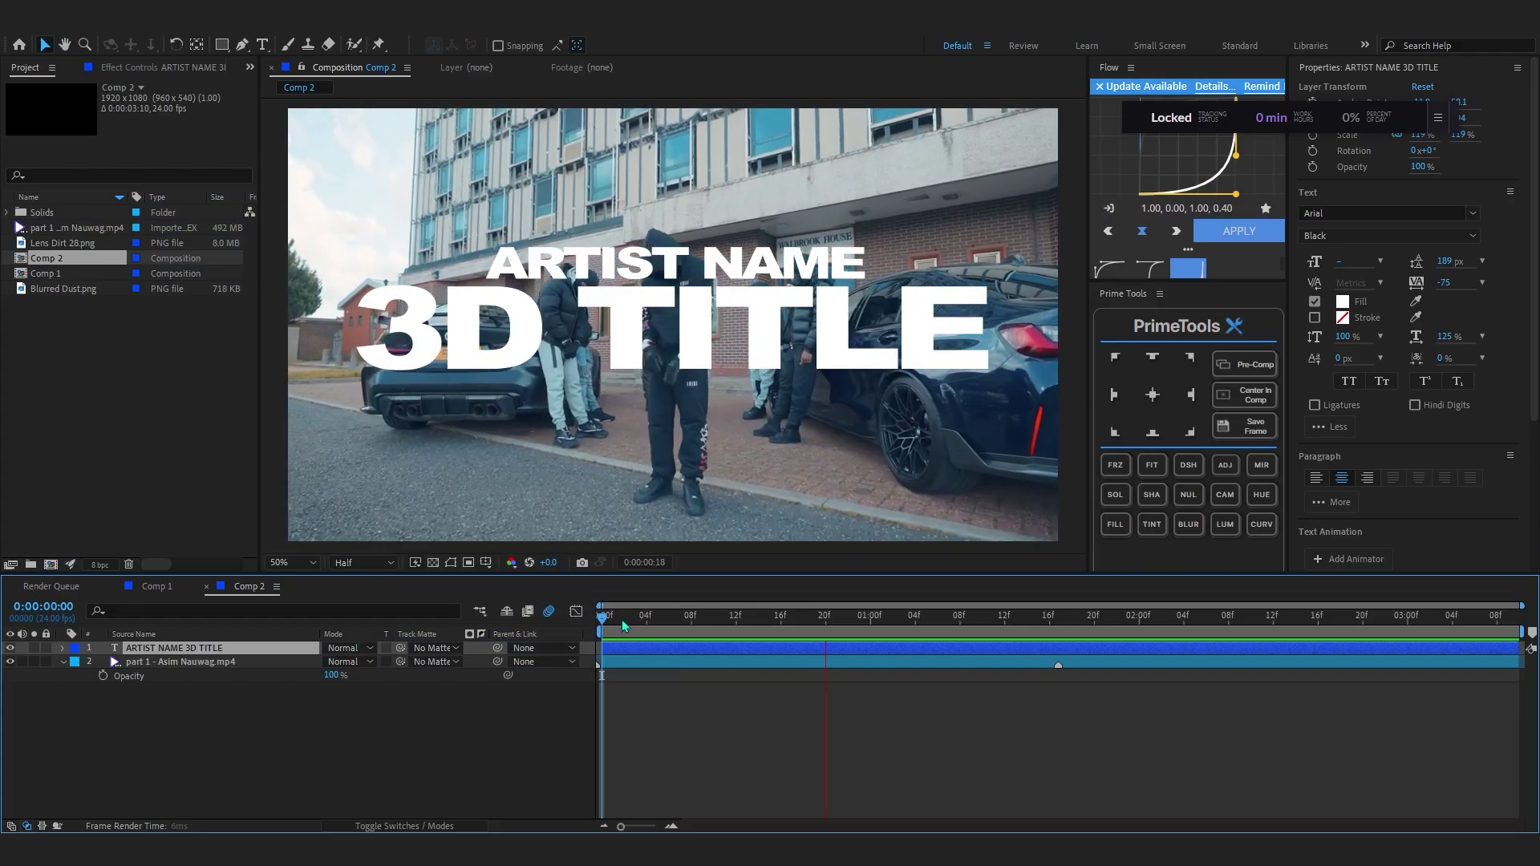
# - Go to the first frame of Comp 2 and examine the title text over the footage
pyautogui.press('space')
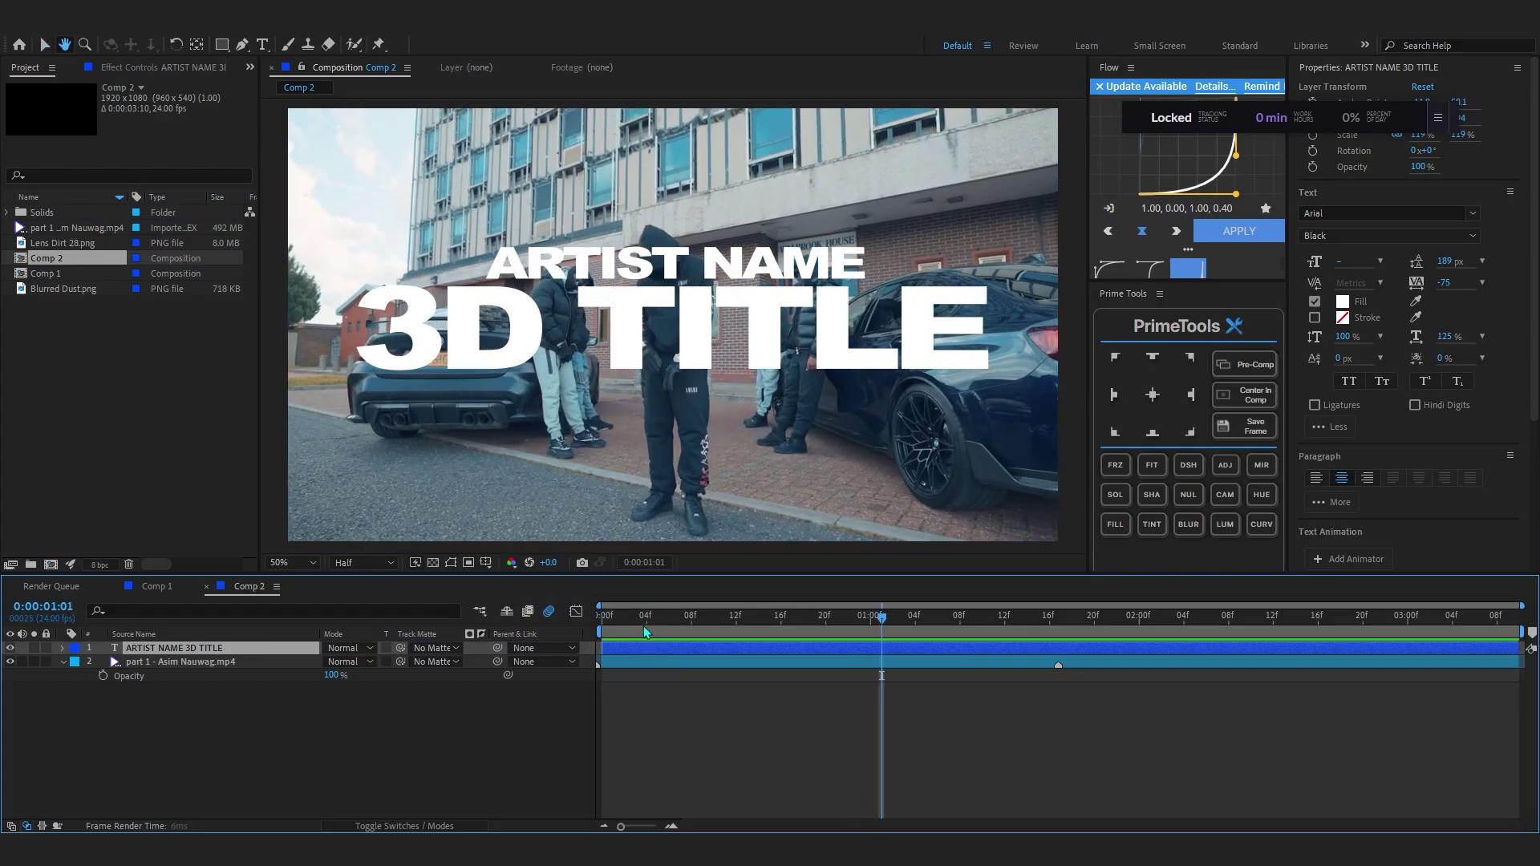
pyautogui.moveTo(642, 622); pyautogui.dragTo(422, 640)
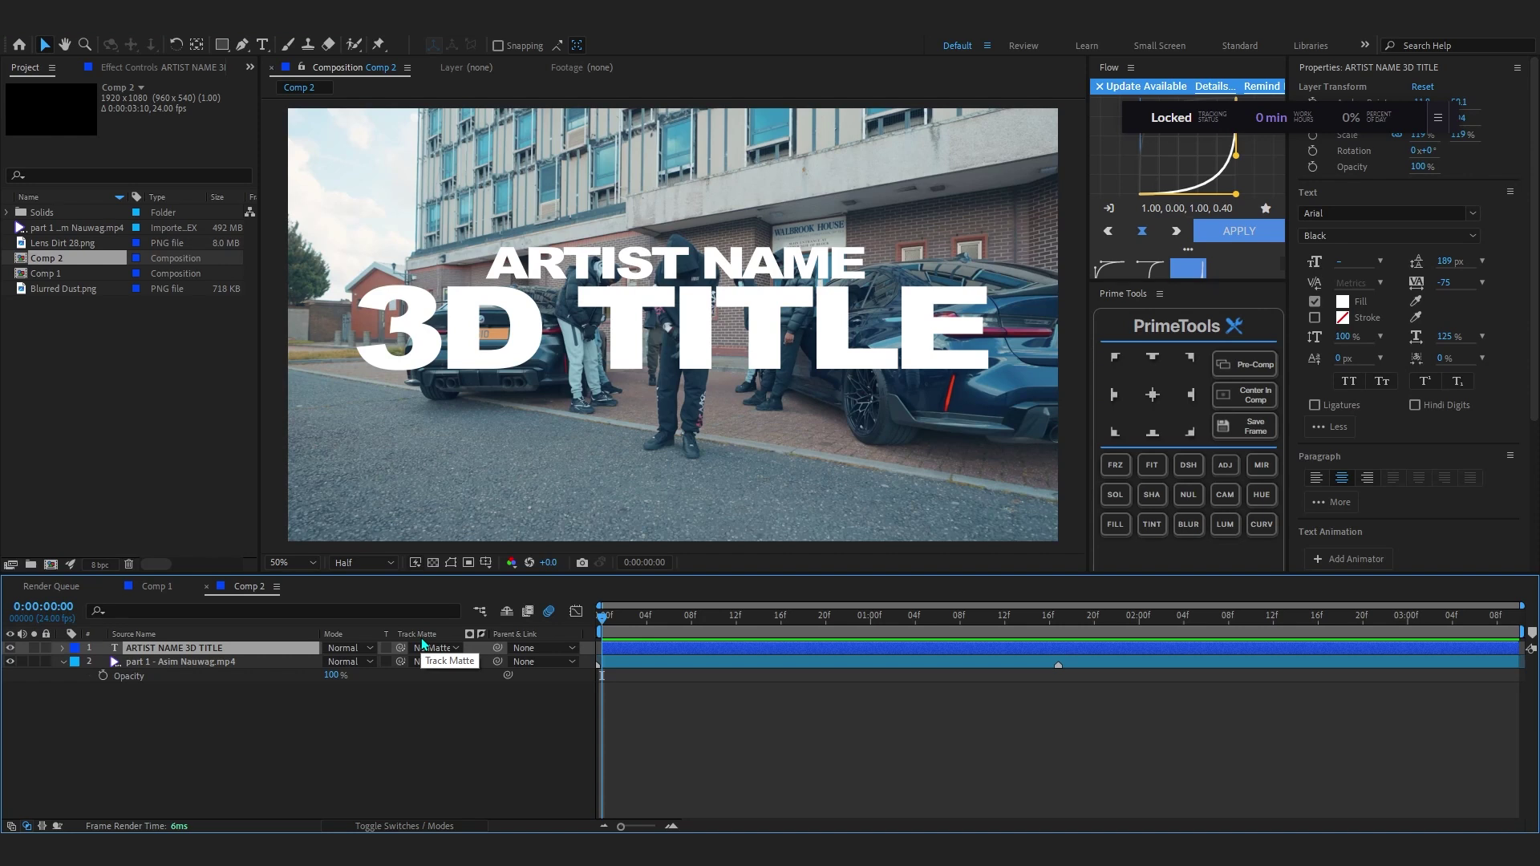
pyautogui.click(9, 645)
pyautogui.click(11, 648)
pyautogui.click(11, 648)
pyautogui.click(605, 329)
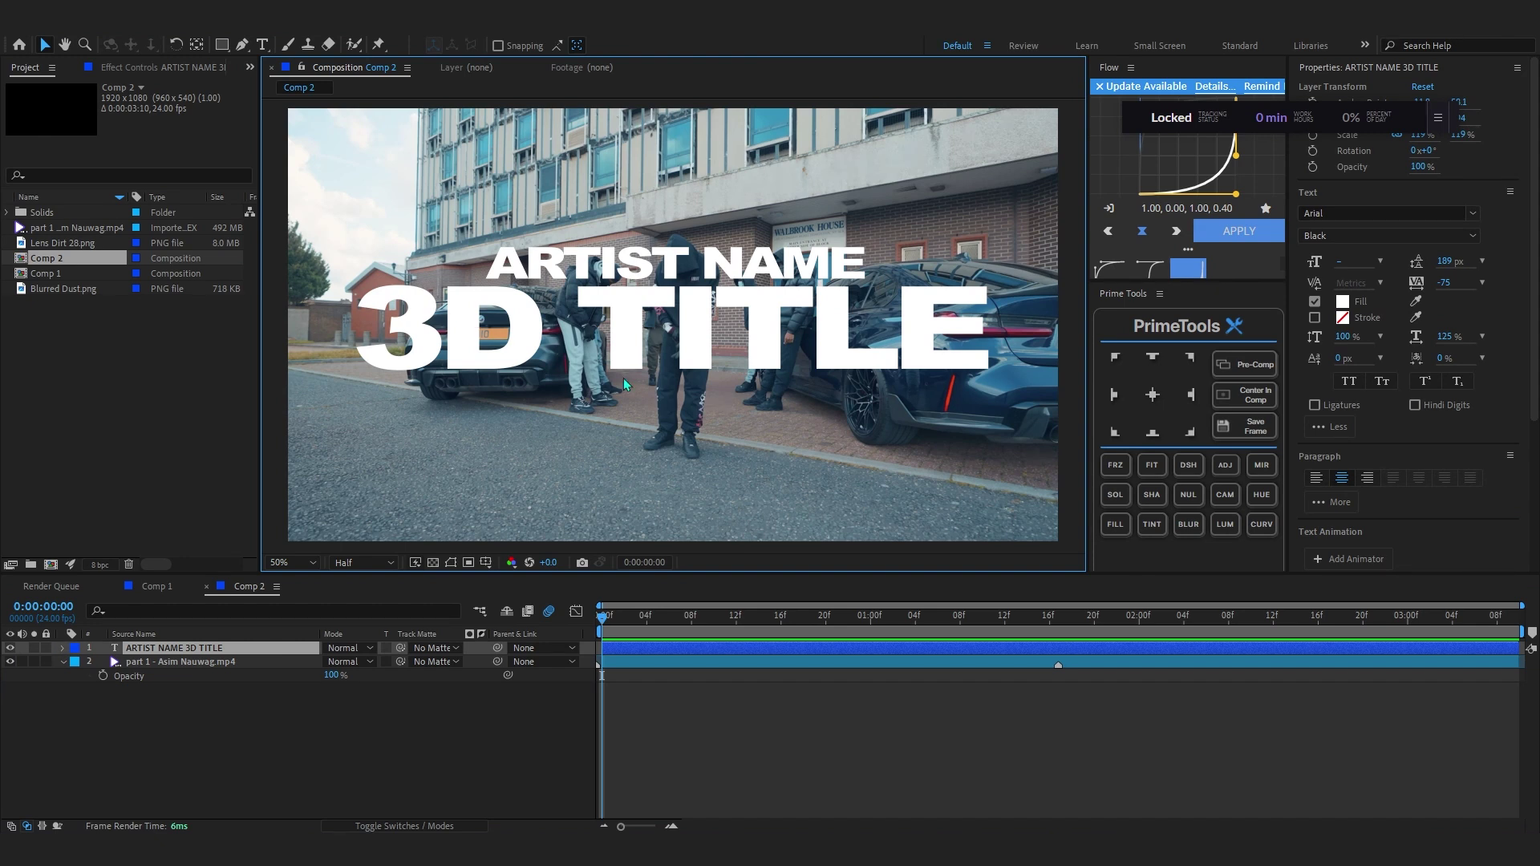
pyautogui.scroll(4, 585, 299)
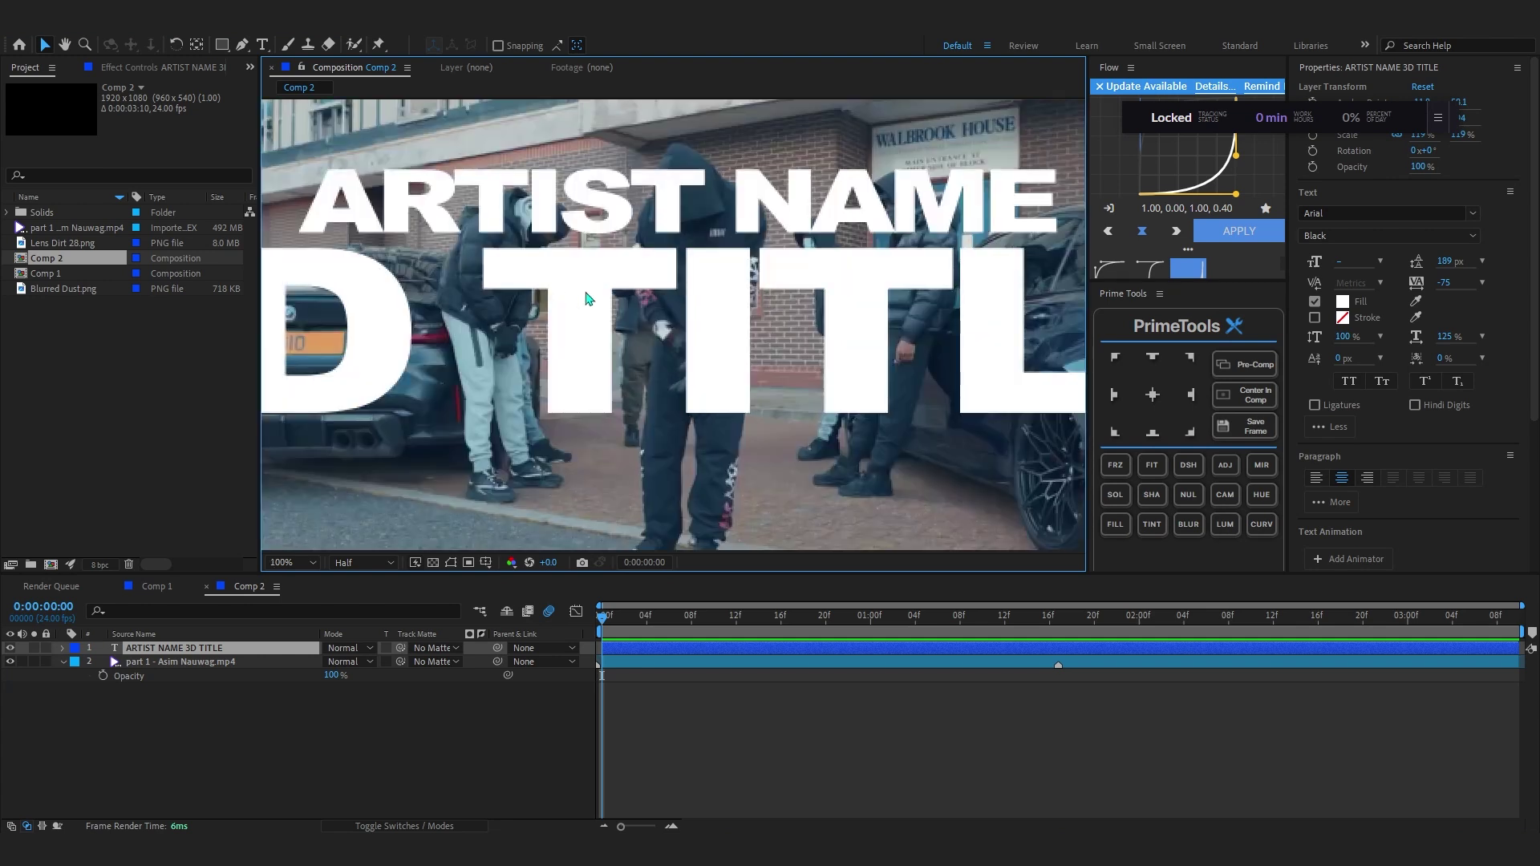
pyautogui.scroll(-7, 768, 384)
pyautogui.scroll(4, 768, 383)
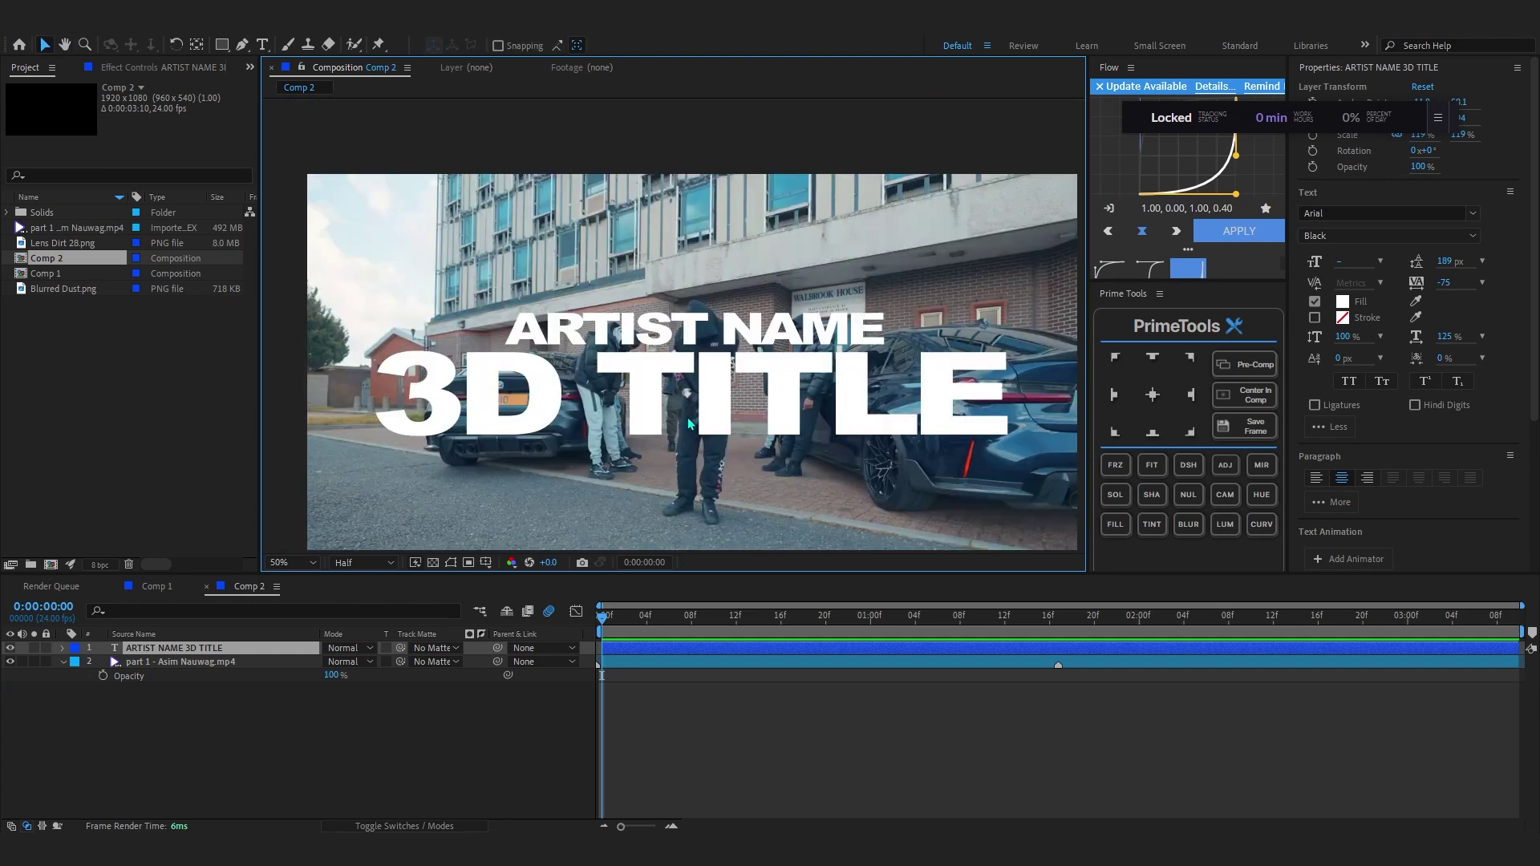
pyautogui.click(209, 695)
pyautogui.click(10, 648)
pyautogui.click(11, 647)
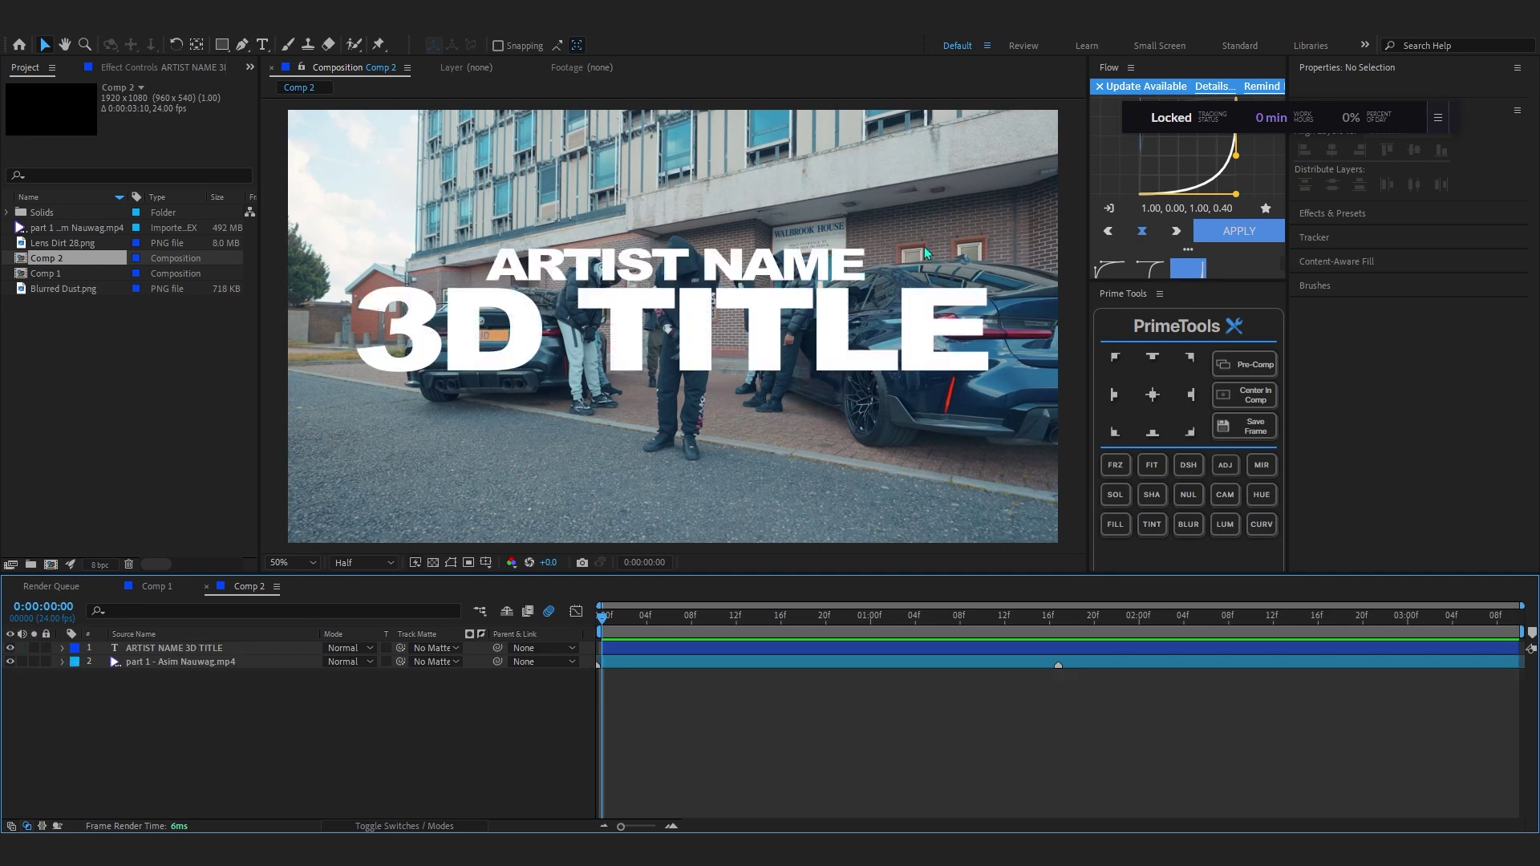
# - Dismiss the Flow update notice and create a white 1920 x 1080 px solid above the title text
pyautogui.click(1099, 86)
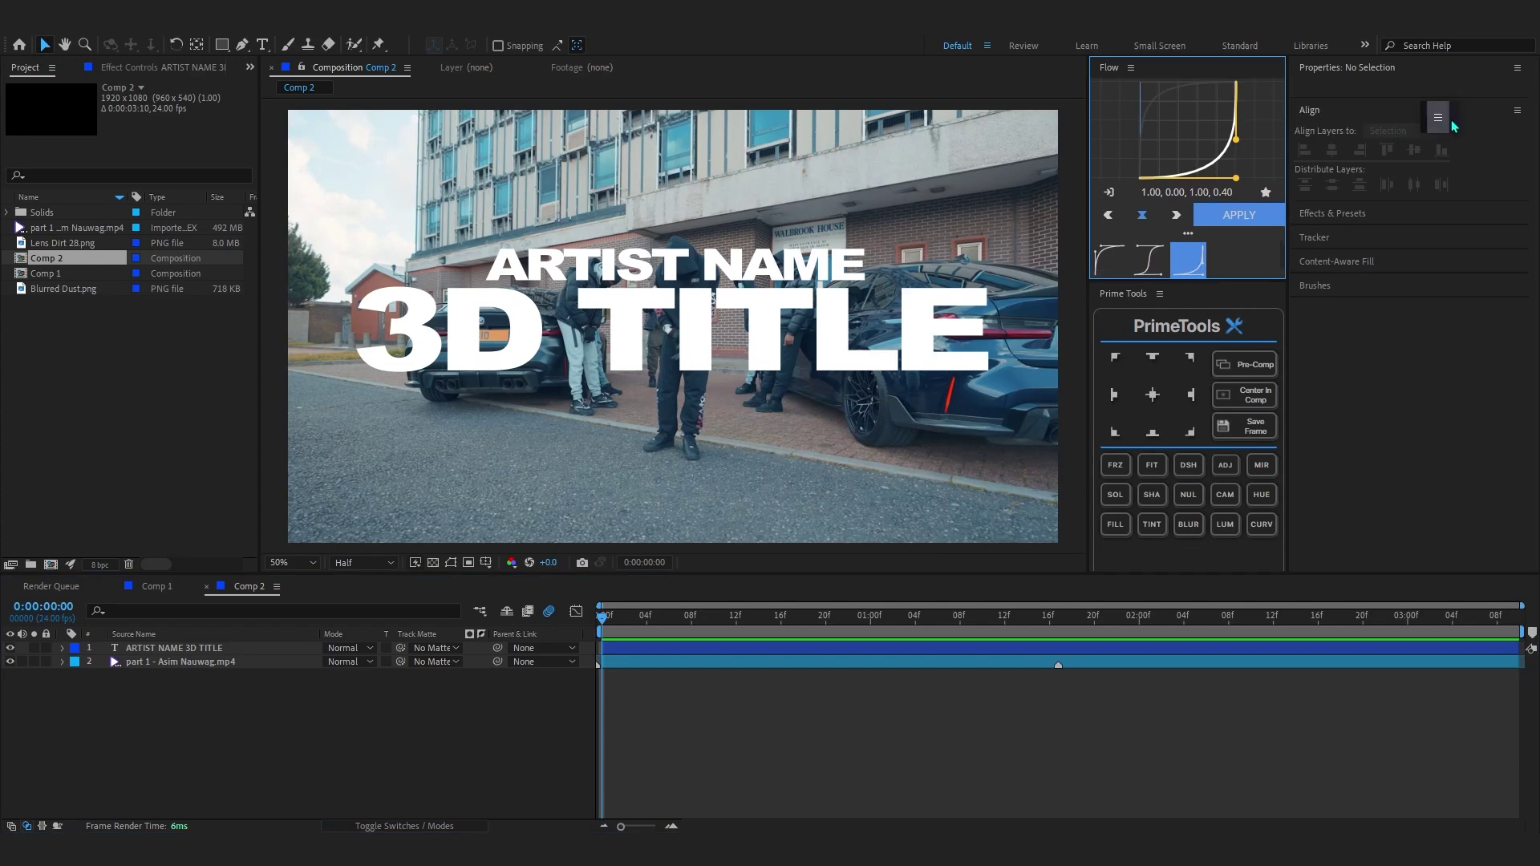
pyautogui.rightClick(264, 728)
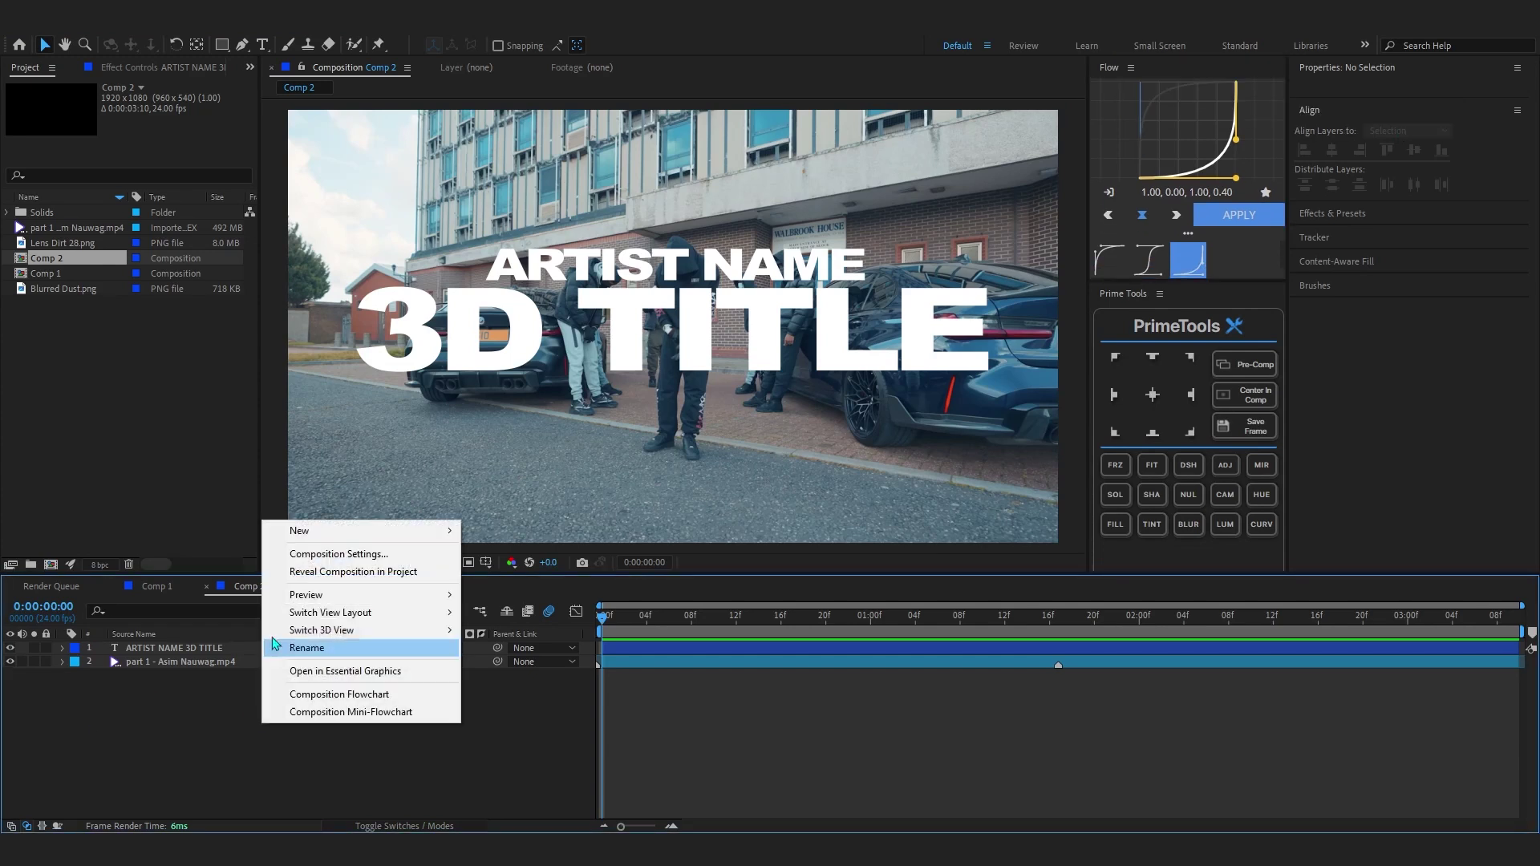
pyautogui.moveTo(321, 534)
pyautogui.click(567, 571)
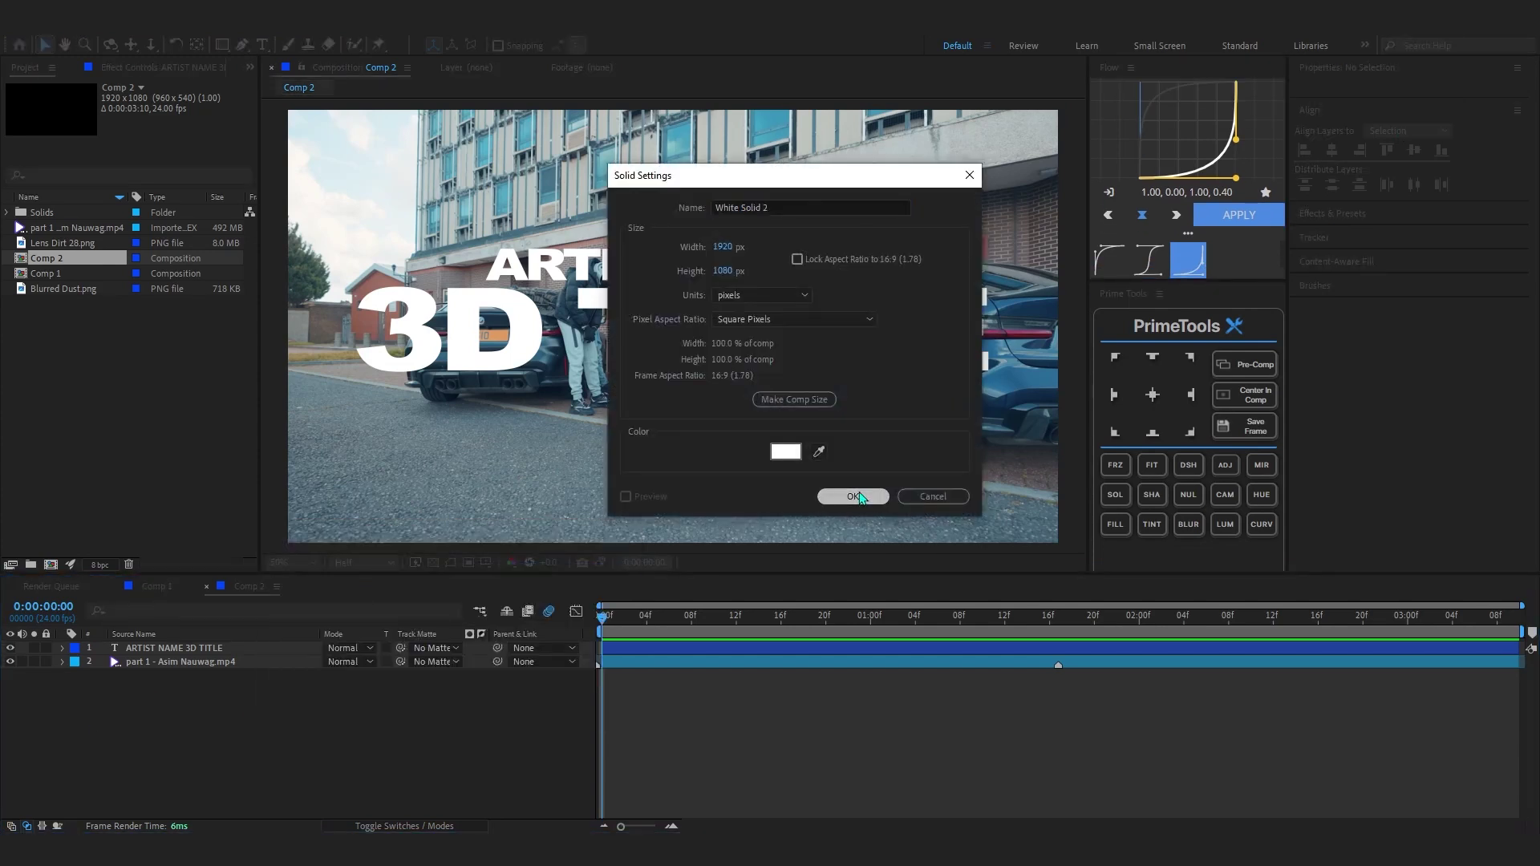
pyautogui.press('Return')
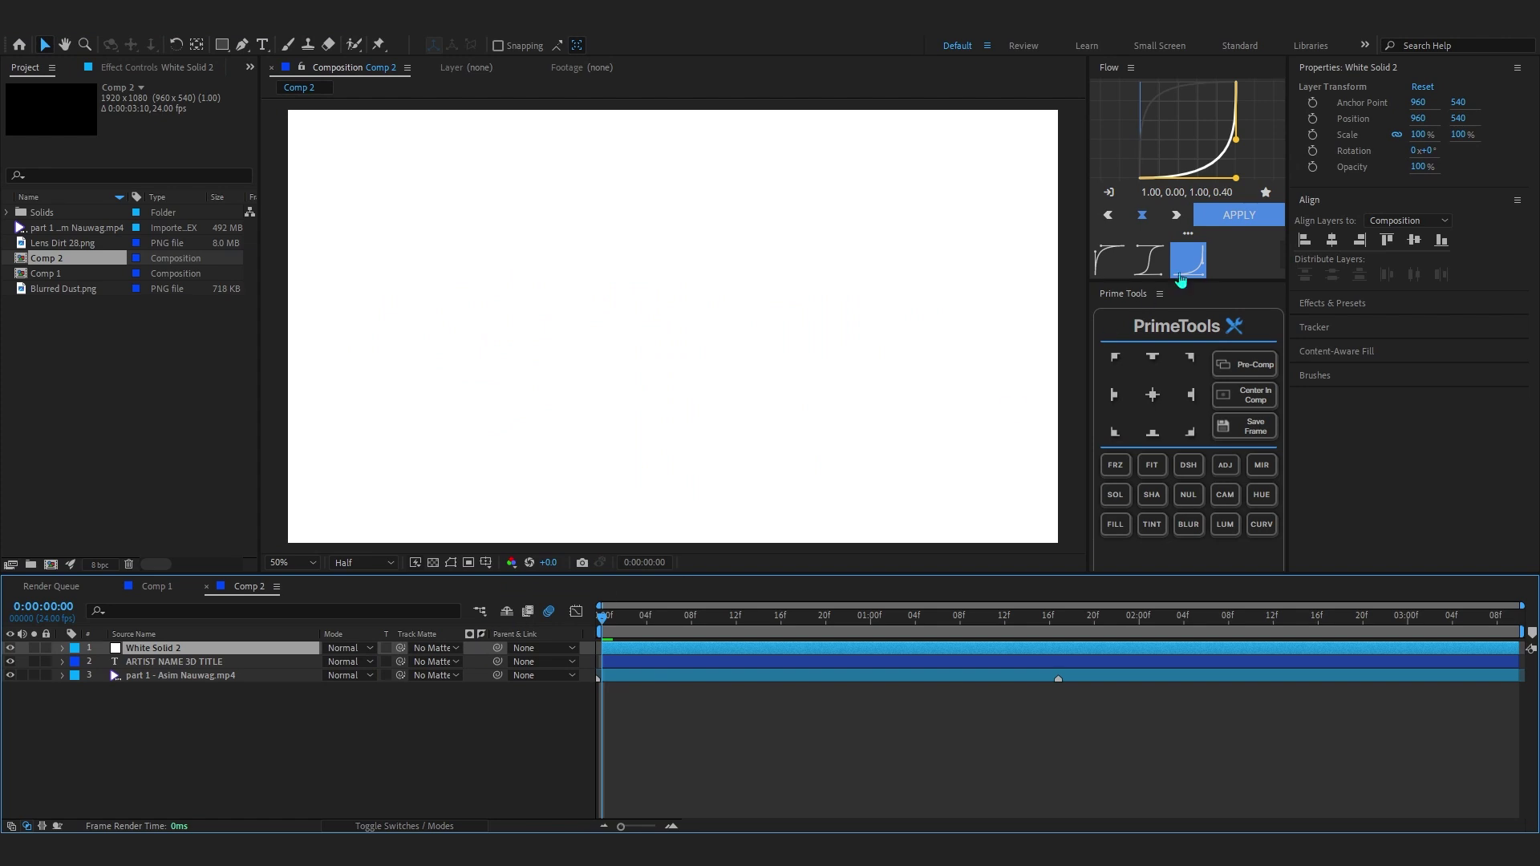
# - Close the Flow and Prime Tools panels and widen the area holding Properties and Align
pyautogui.click(1318, 68)
pyautogui.click(1131, 67)
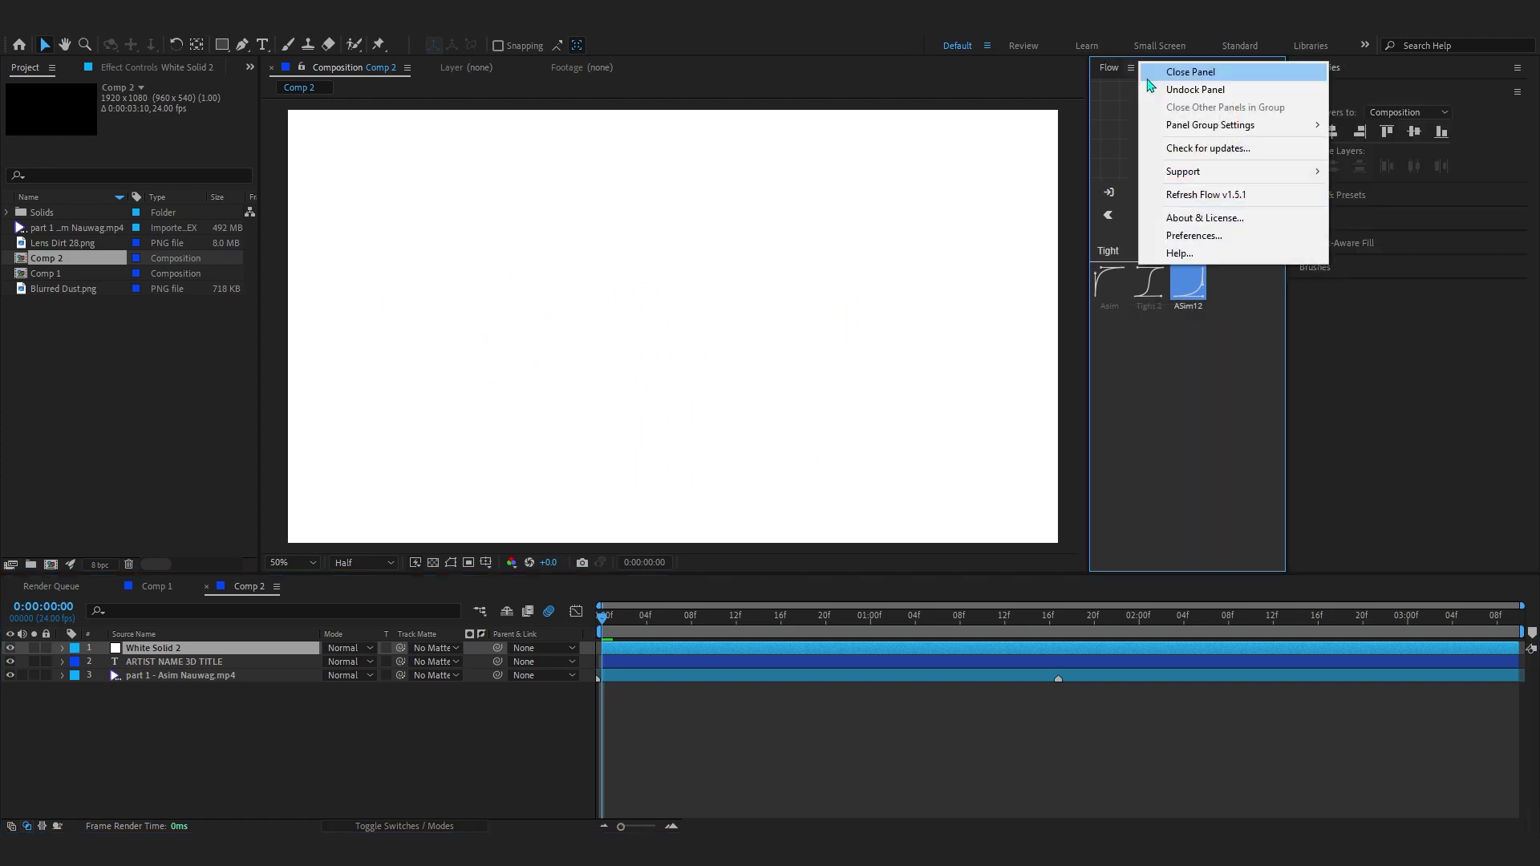
pyautogui.click(1161, 78)
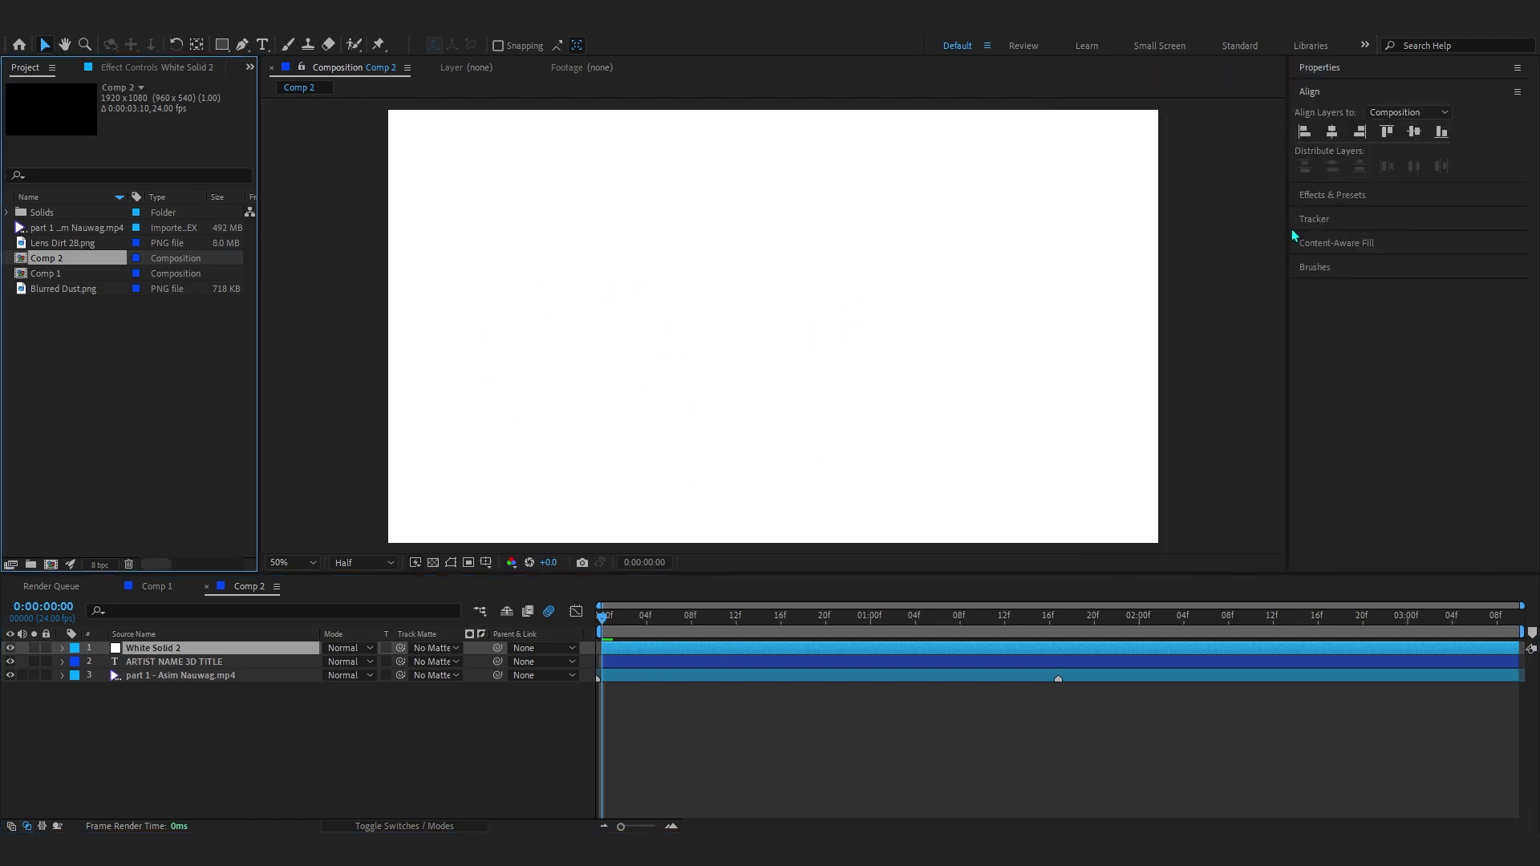
pyautogui.moveTo(1288, 237); pyautogui.dragTo(1256, 239)
# - Apply the Element effect to the white solid, keeping the solid visible and selected
pyautogui.hotkey('ctrl', 'space')
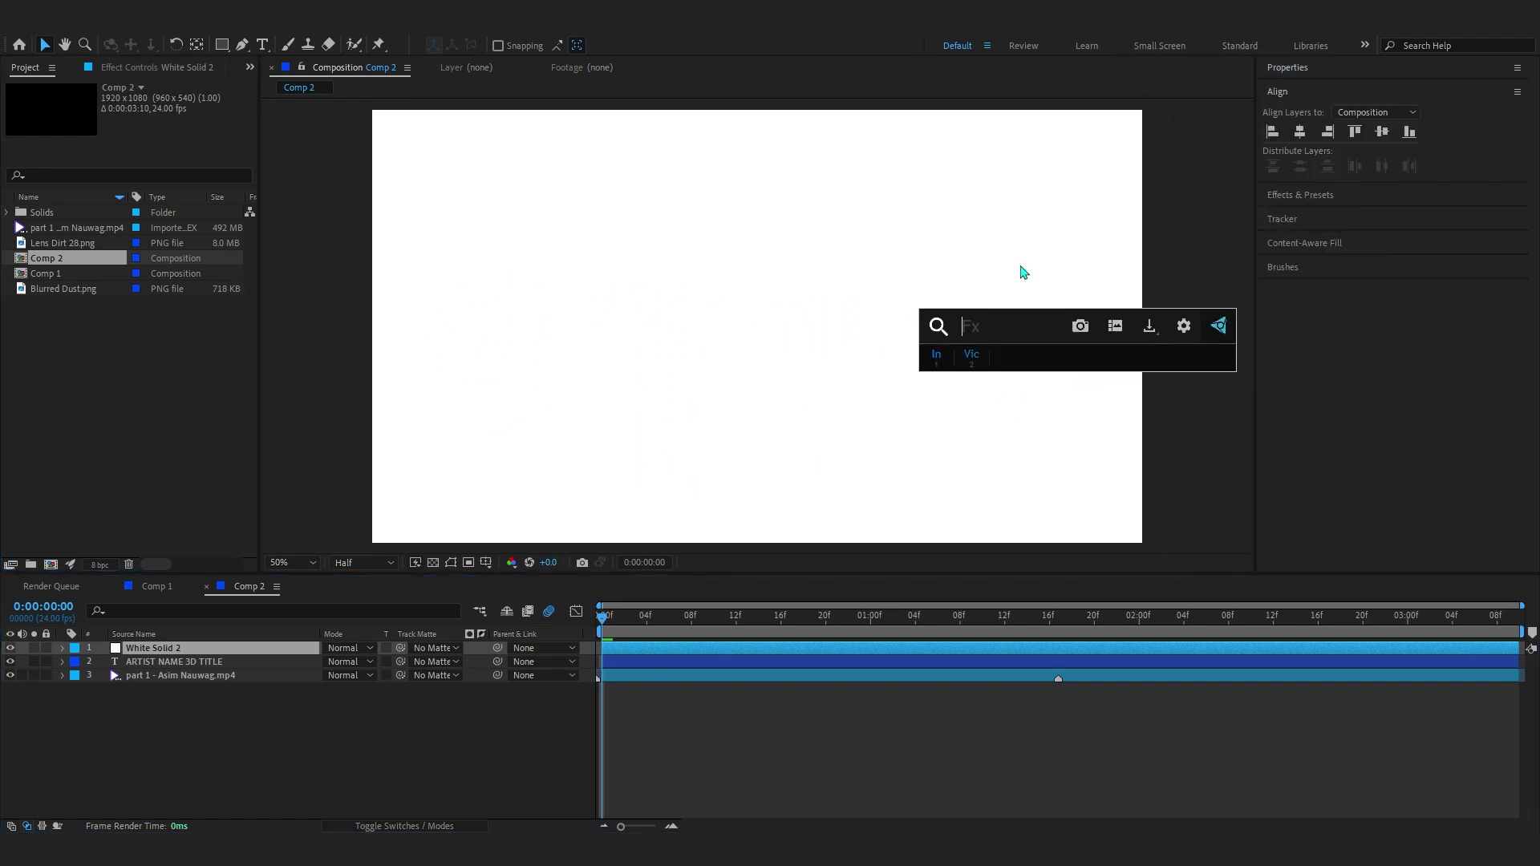
pyautogui.write('element')
pyautogui.press('Return')
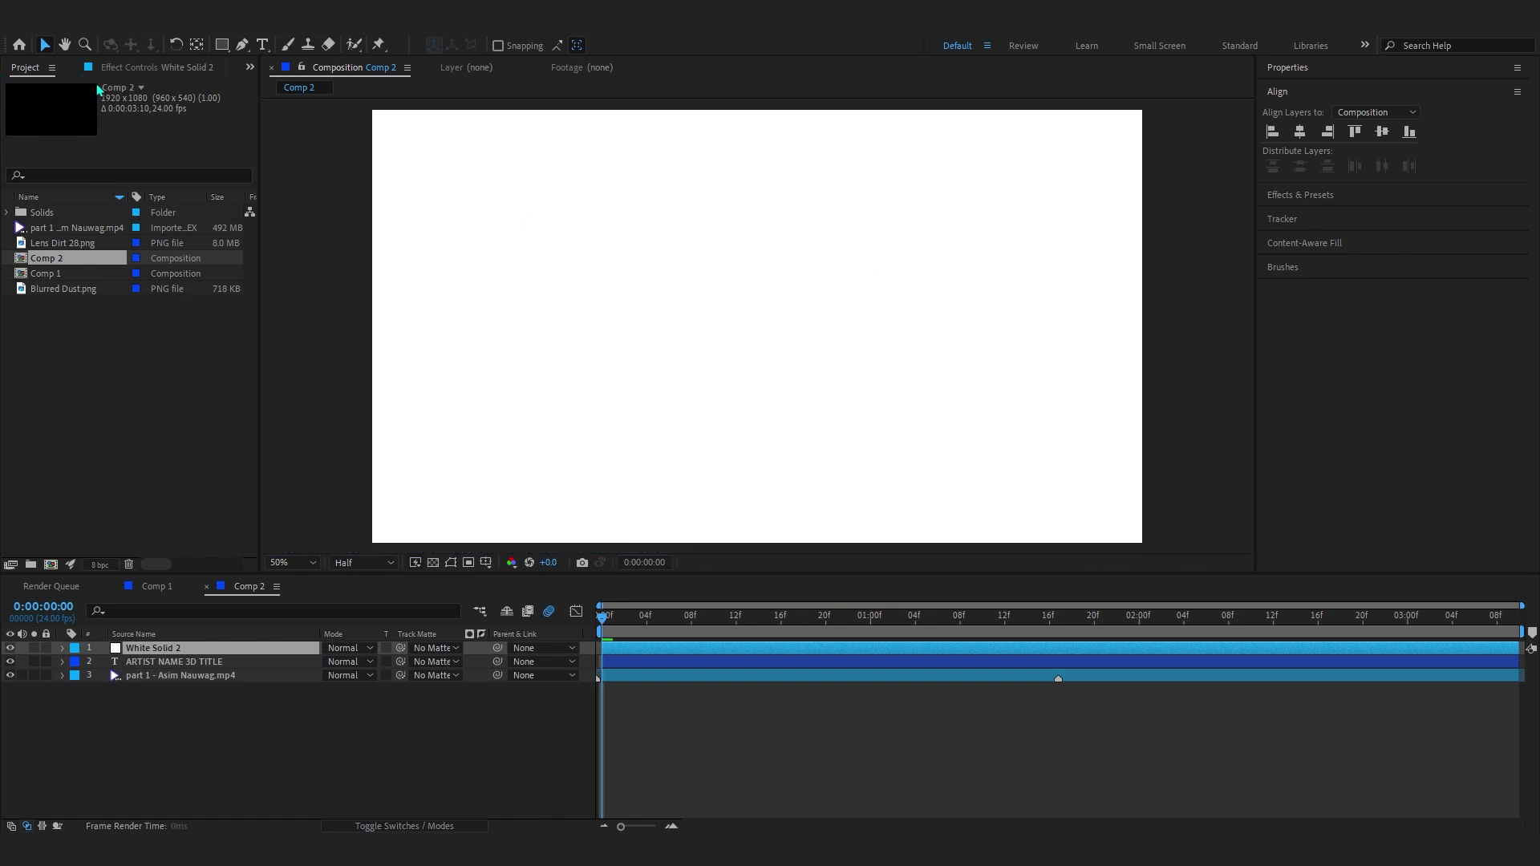
pyautogui.click(6, 653)
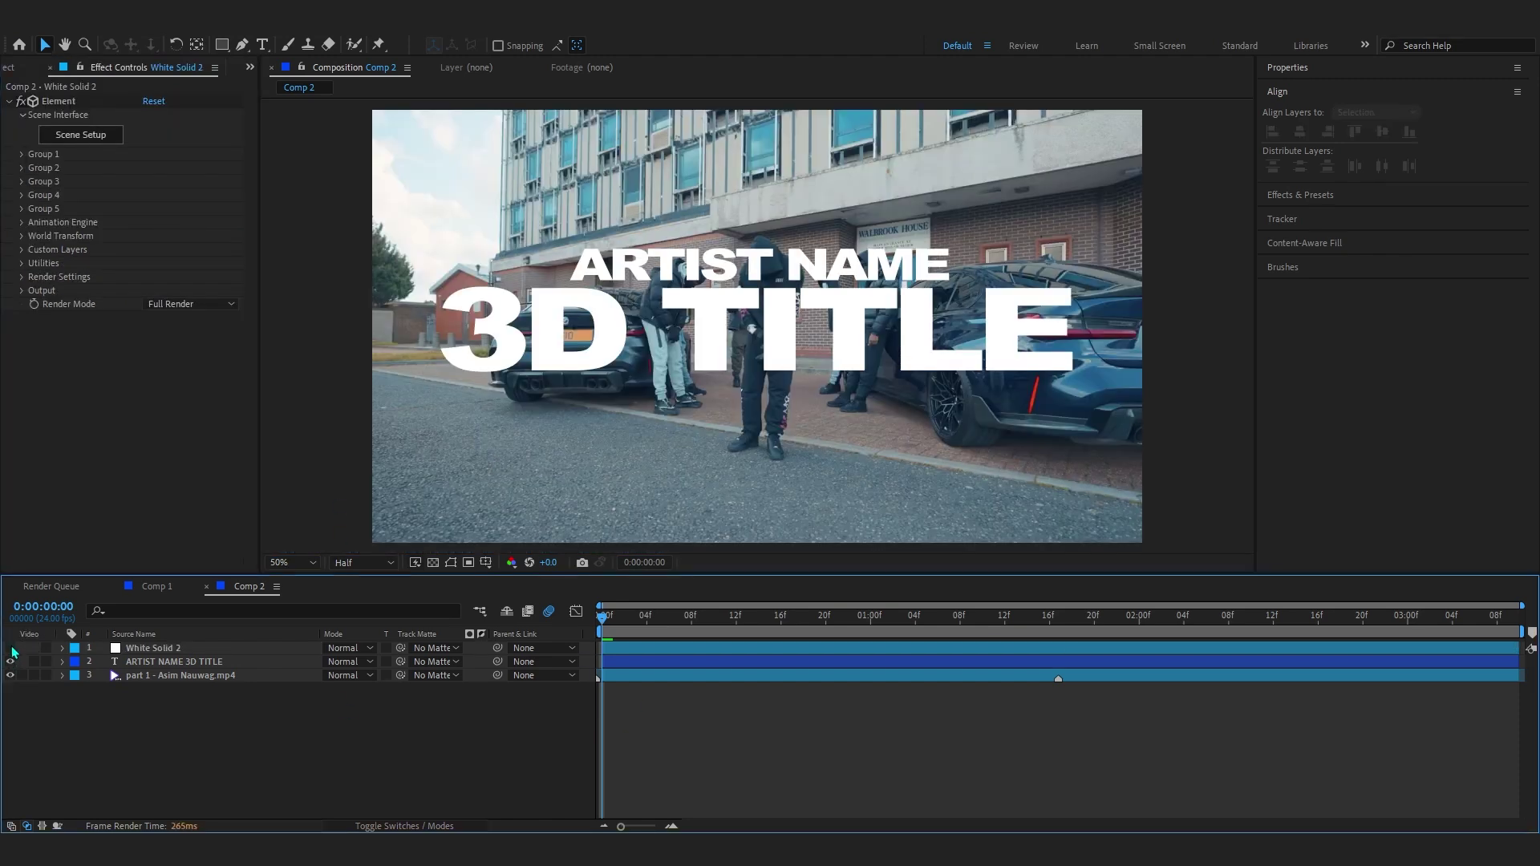
pyautogui.click(155, 663)
pyautogui.click(152, 647)
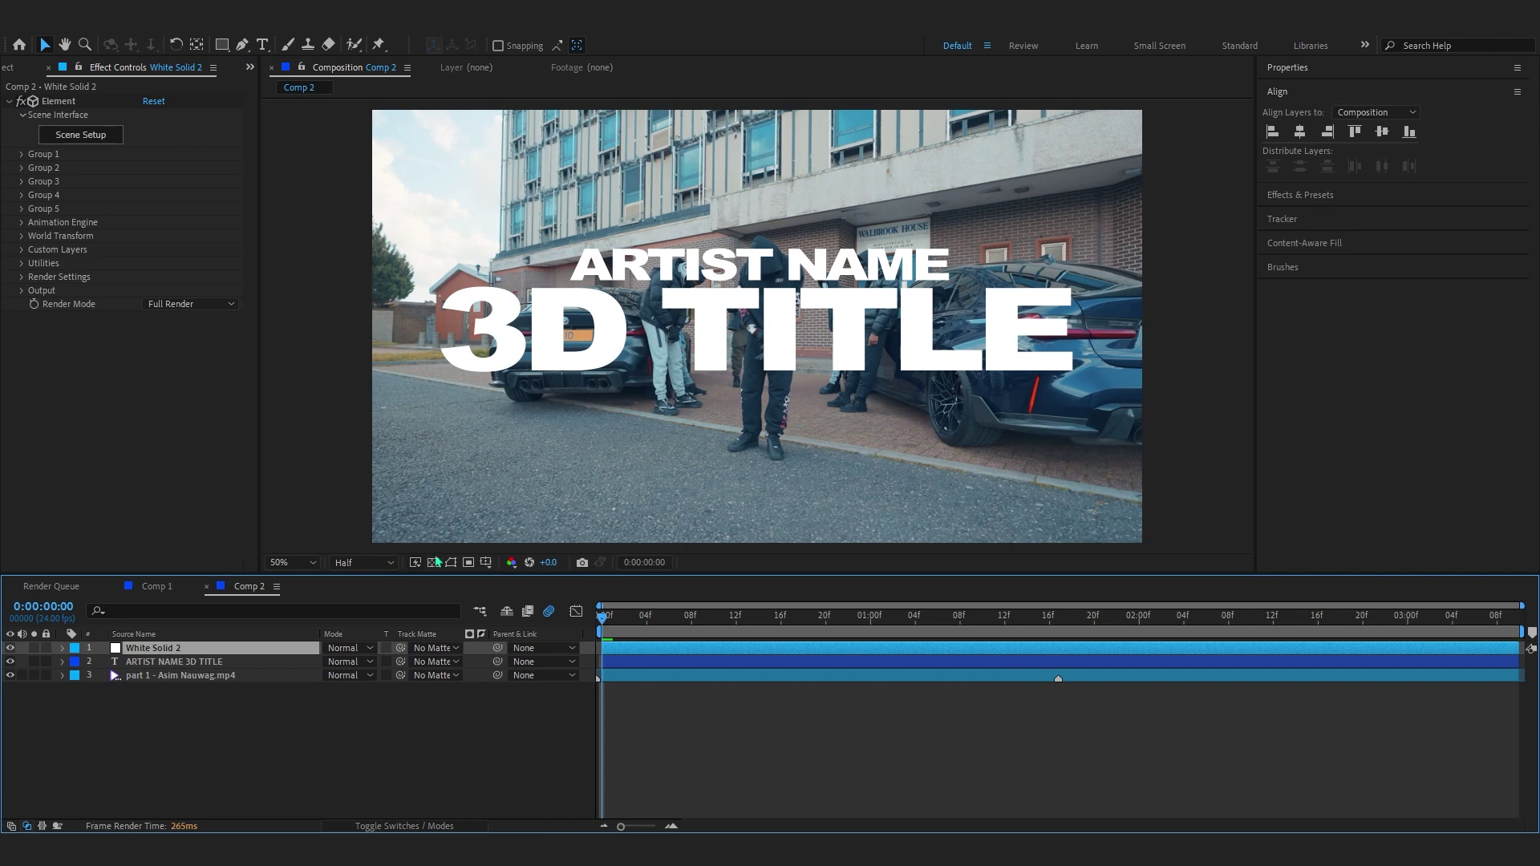
# - Assign the ARTIST NAME 3D TITLE layer to Path Layer 1 in Element's custom text and masks
pyautogui.click(116, 101)
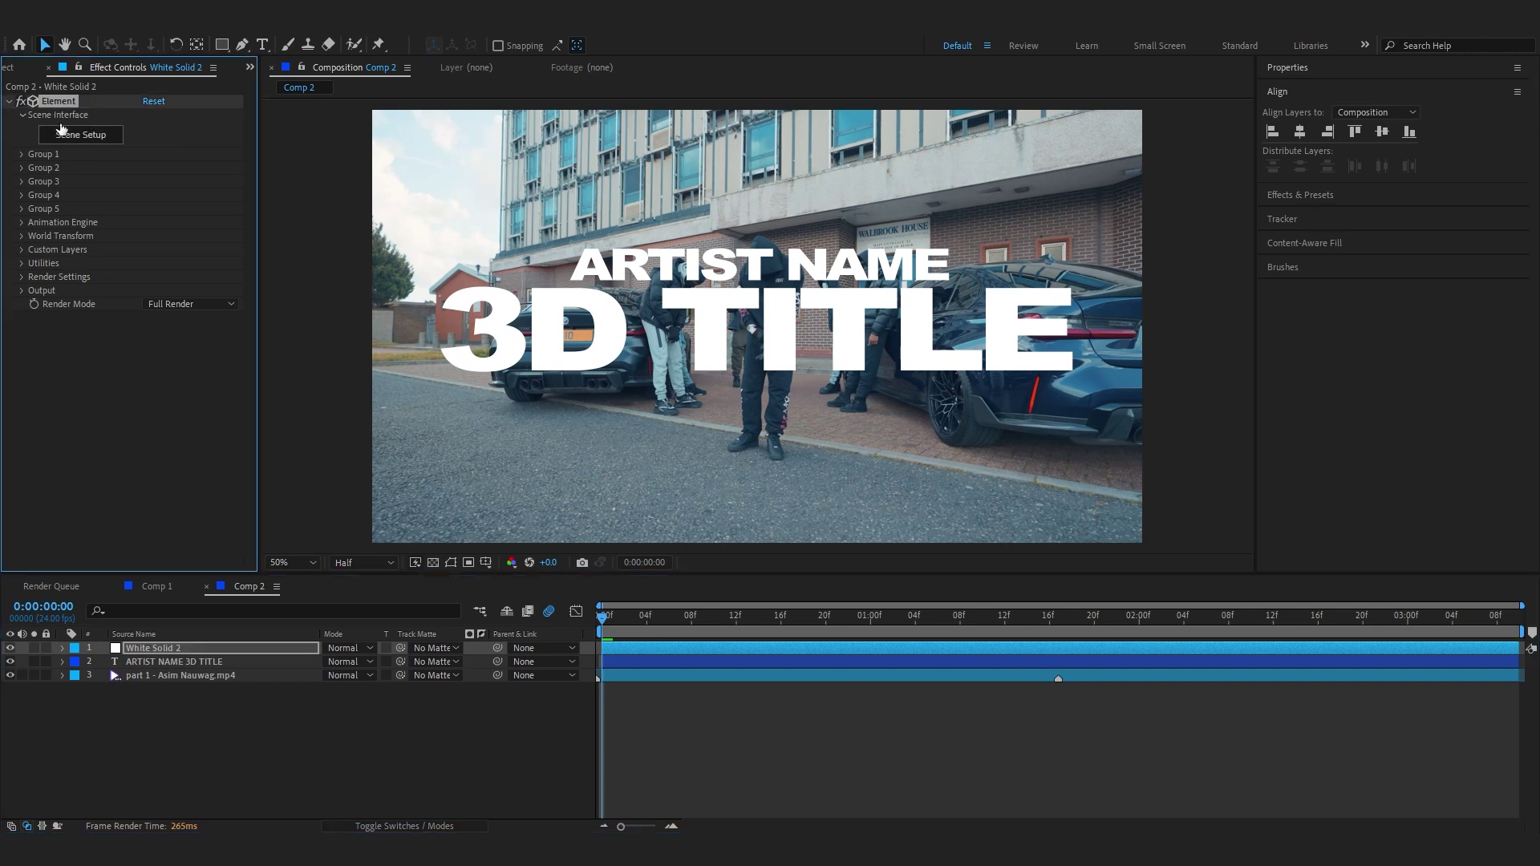
pyautogui.click(21, 251)
pyautogui.click(35, 263)
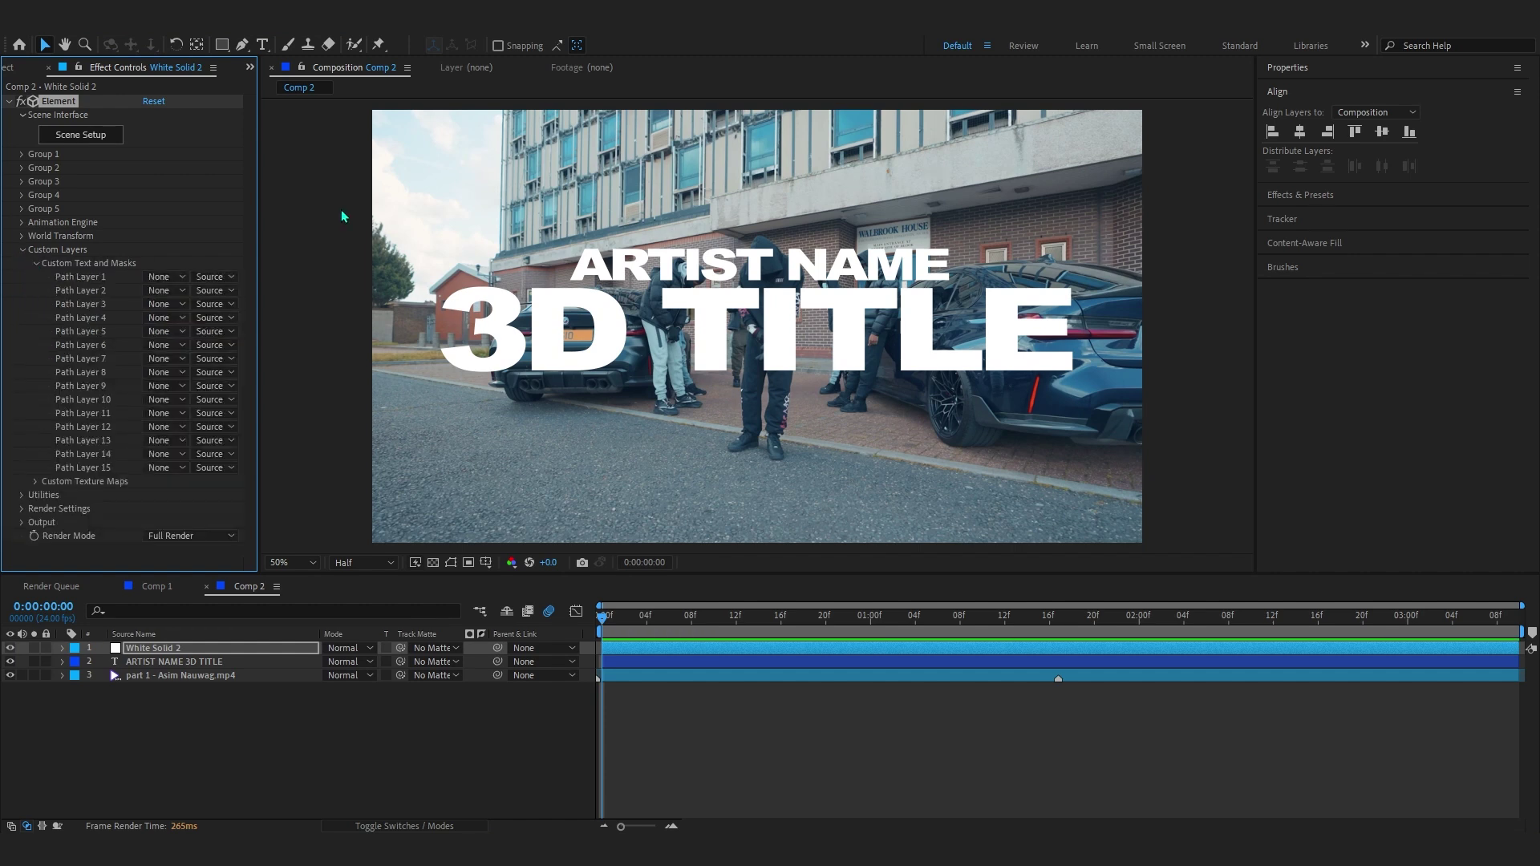
pyautogui.click(160, 278)
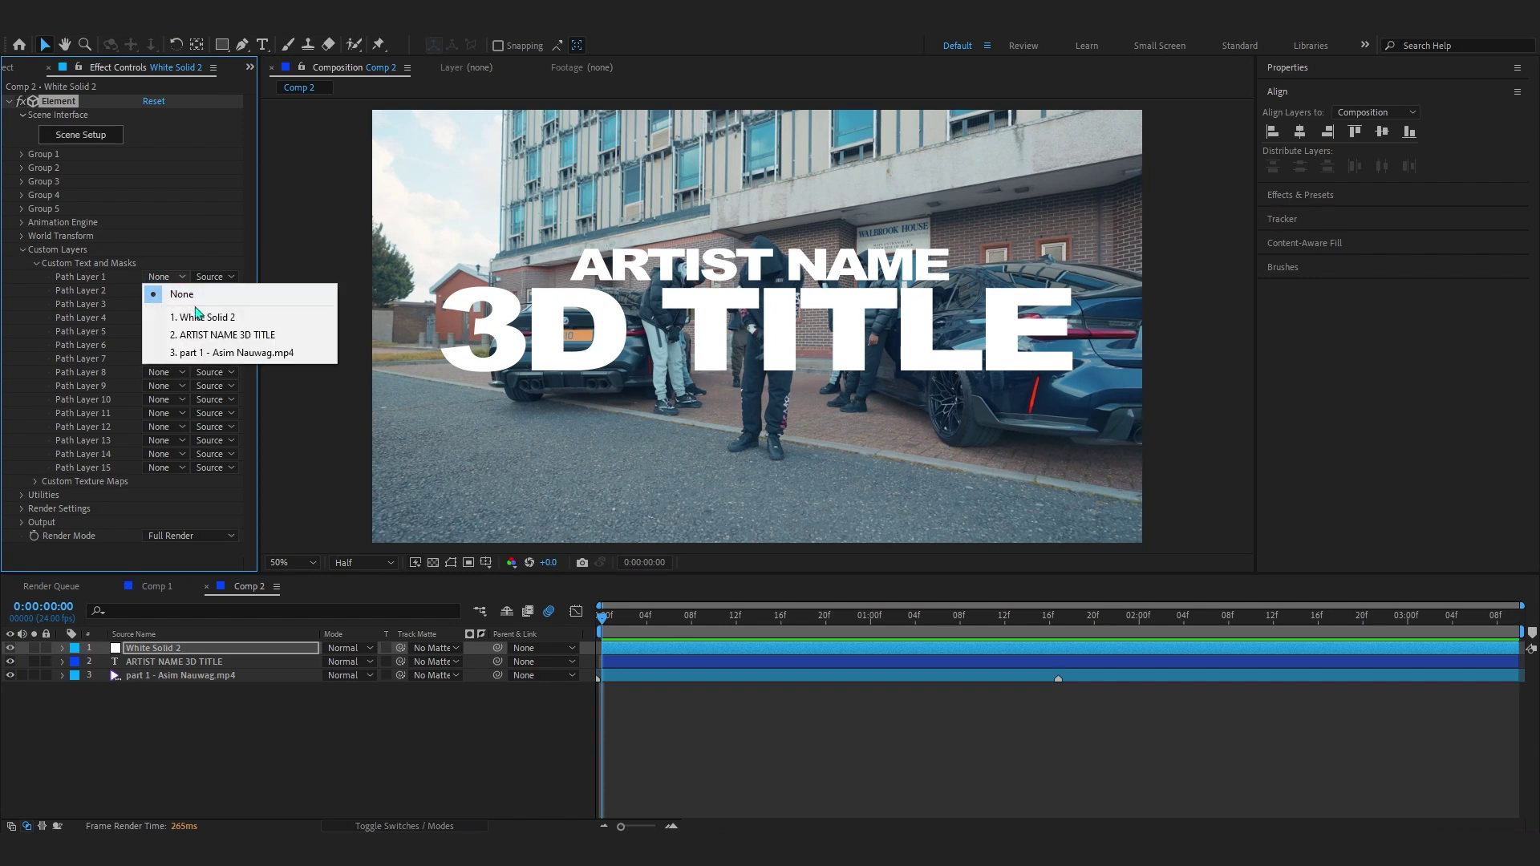
pyautogui.click(212, 336)
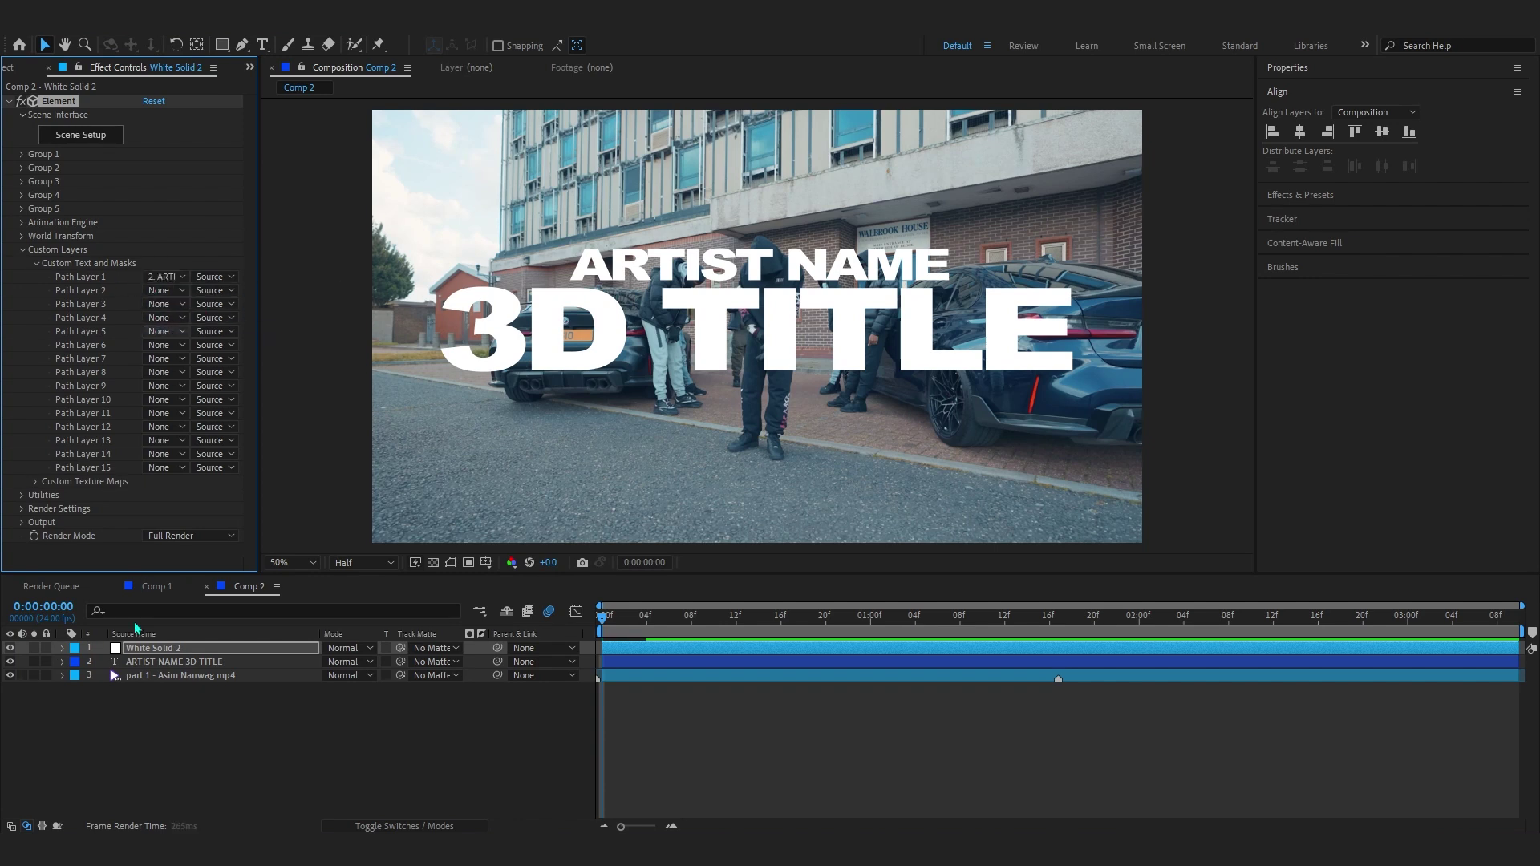
pyautogui.click(165, 277)
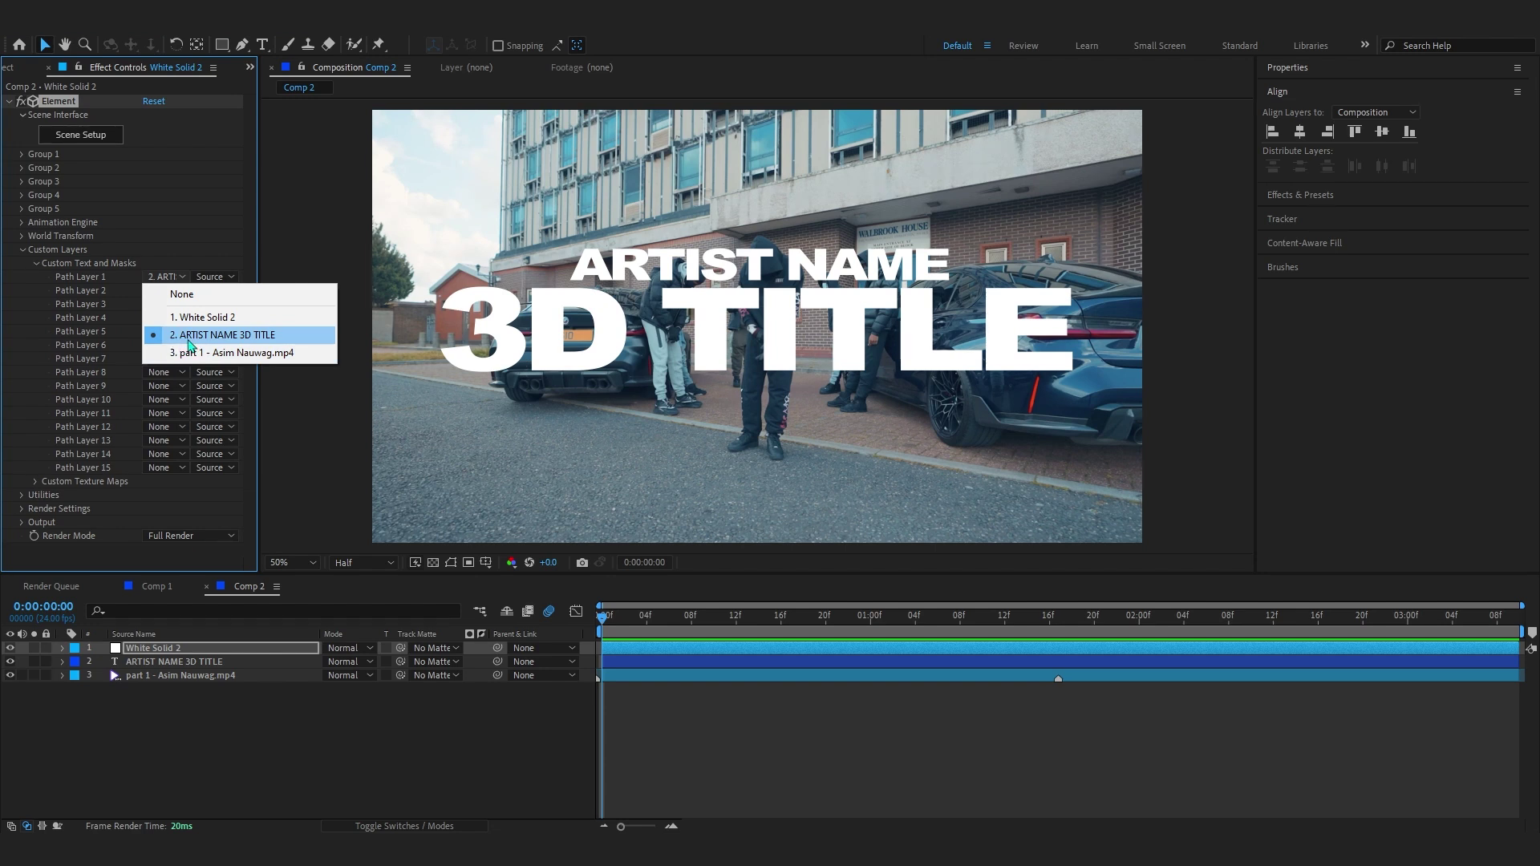
pyautogui.click(94, 406)
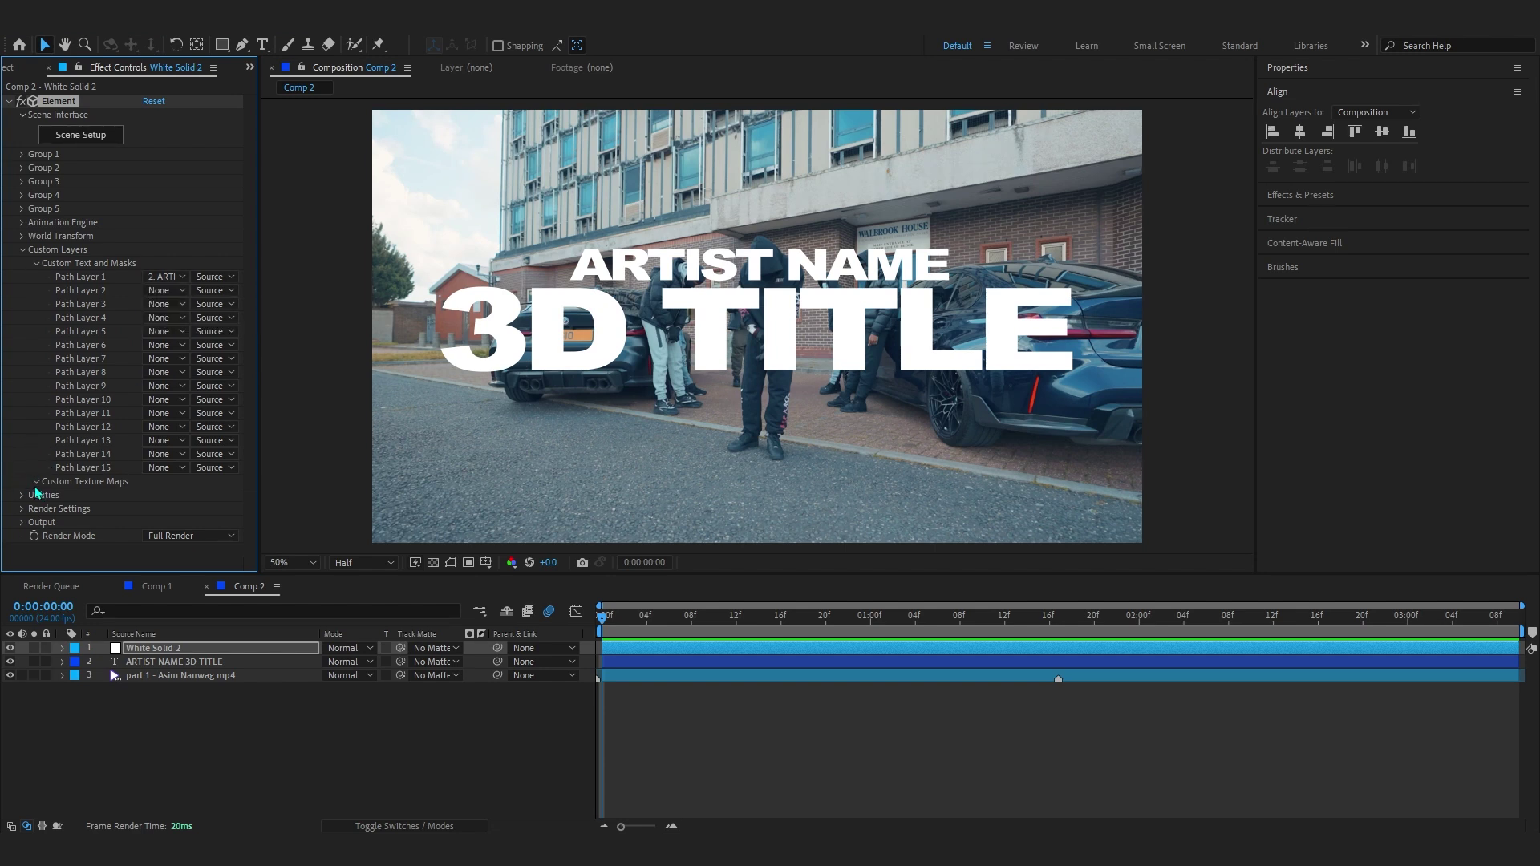
# - Assign the part 1 footage layer to Layer 1 of Element's custom texture maps and collapse the custom layer settings
pyautogui.scroll(-5, 128, 457)
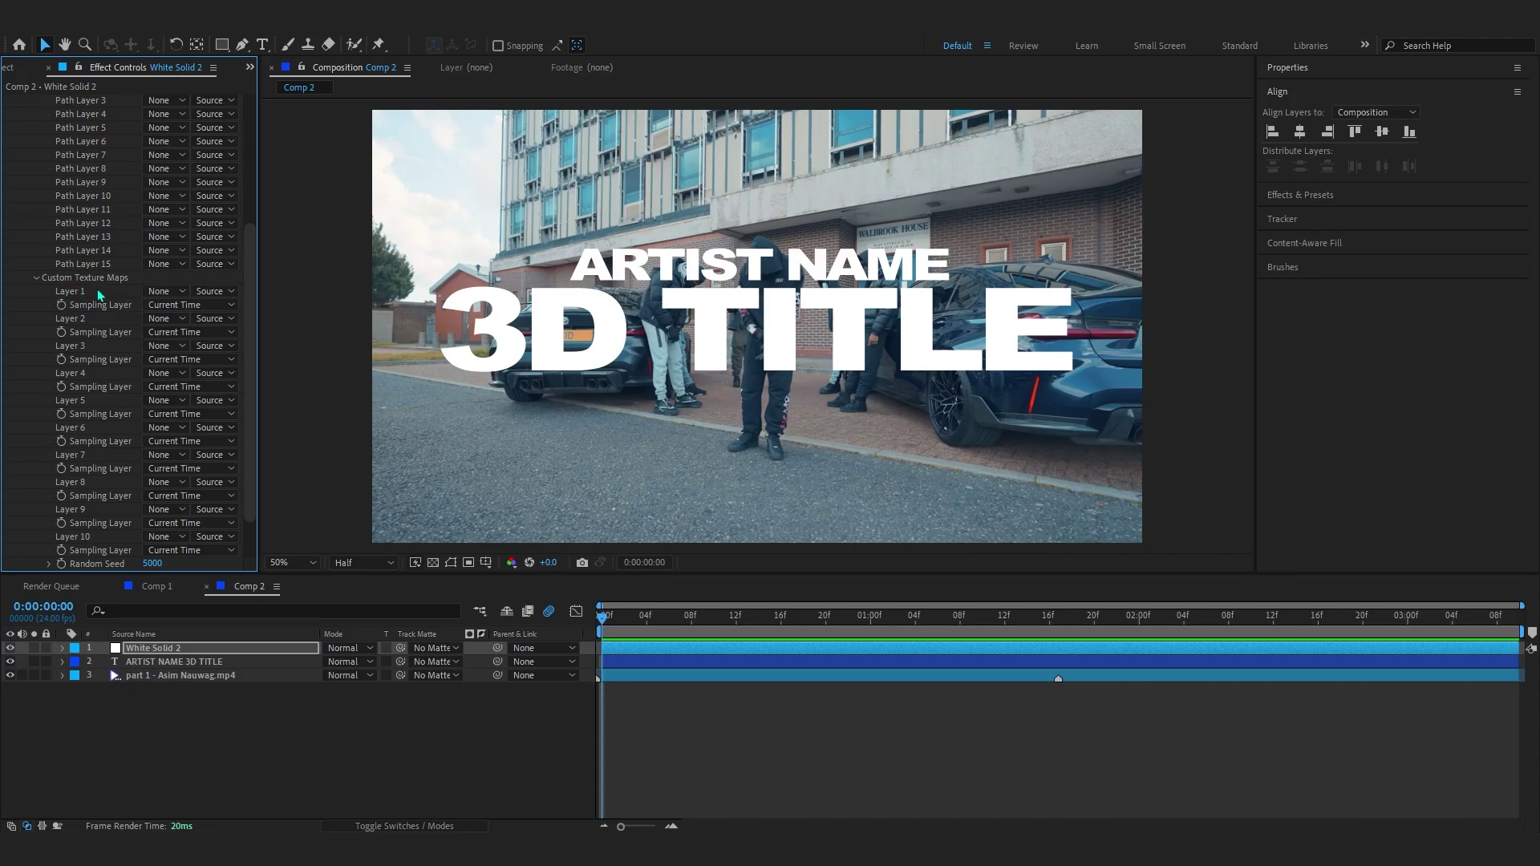
pyautogui.click(149, 294)
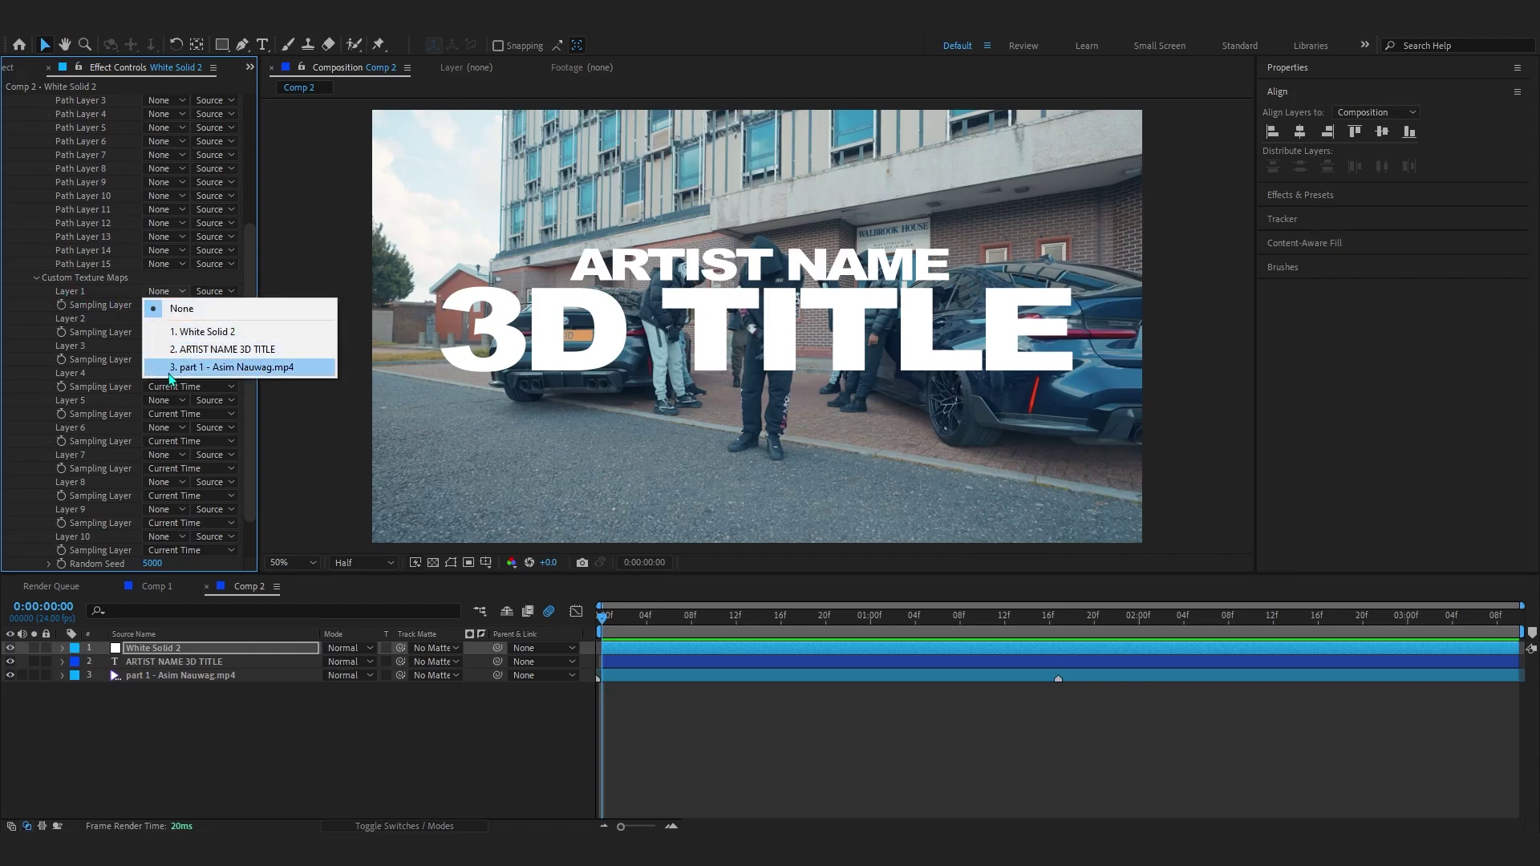
pyautogui.click(169, 373)
pyautogui.scroll(3, 128, 388)
pyautogui.click(36, 264)
pyautogui.click(39, 277)
pyautogui.click(22, 250)
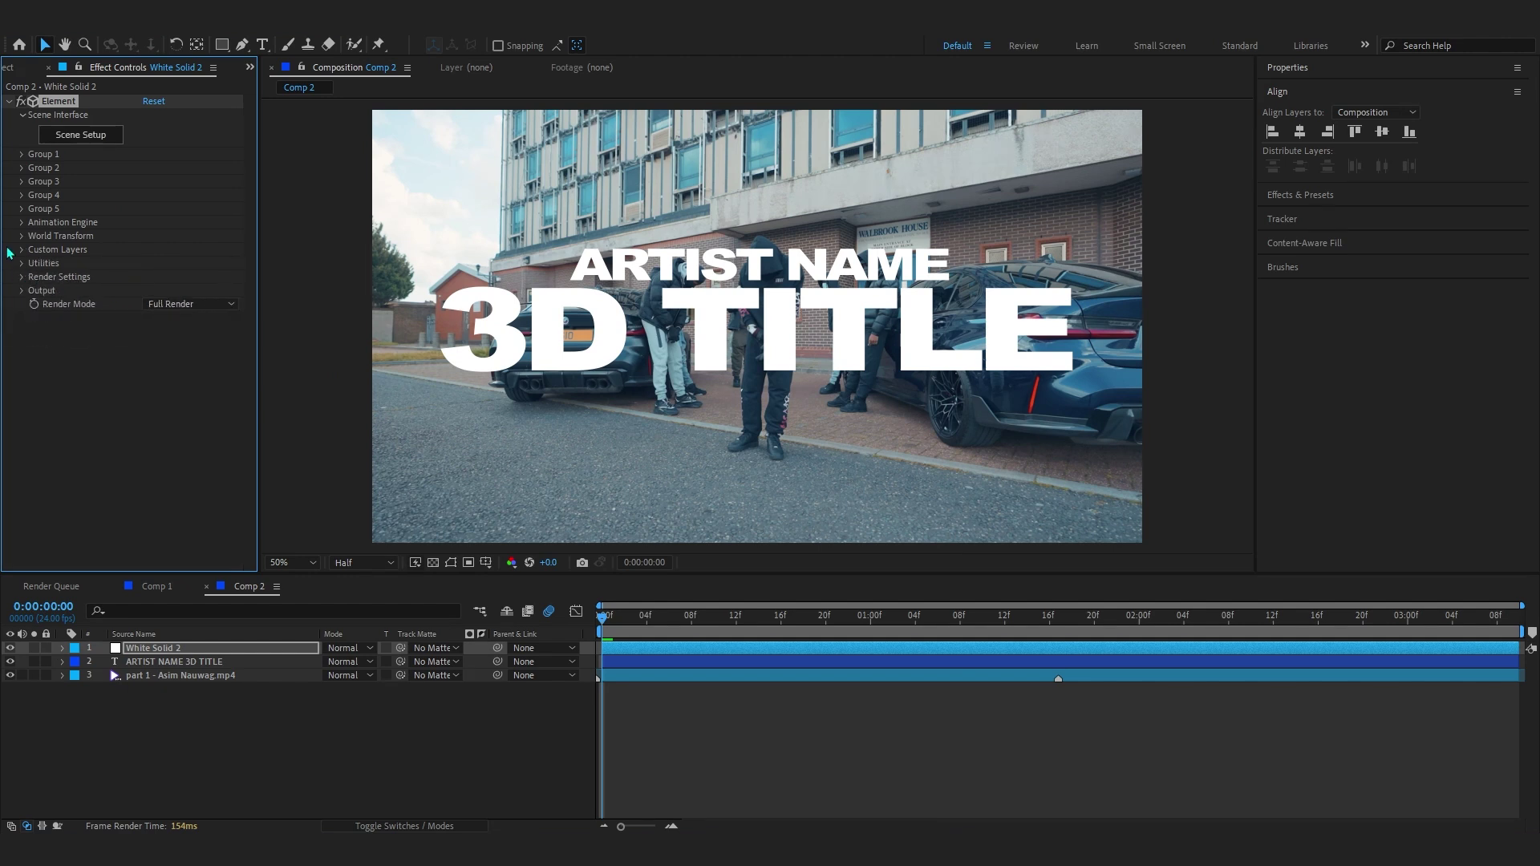
# - Open Element's Scene Setup and extrude the title text path into a 3D model
pyautogui.click(83, 136)
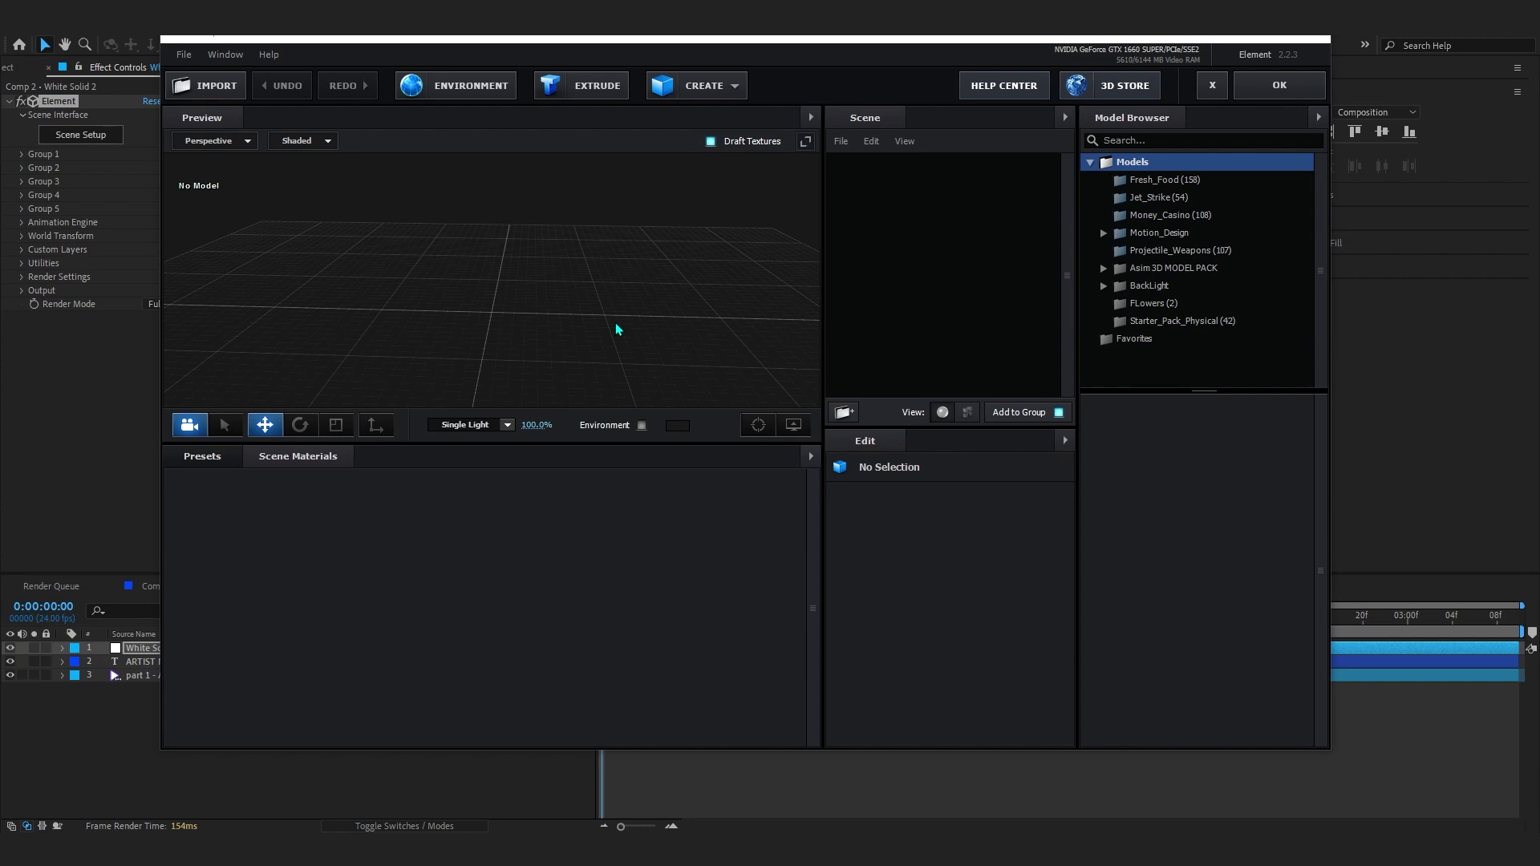
pyautogui.moveTo(616, 324); pyautogui.dragTo(579, 212)
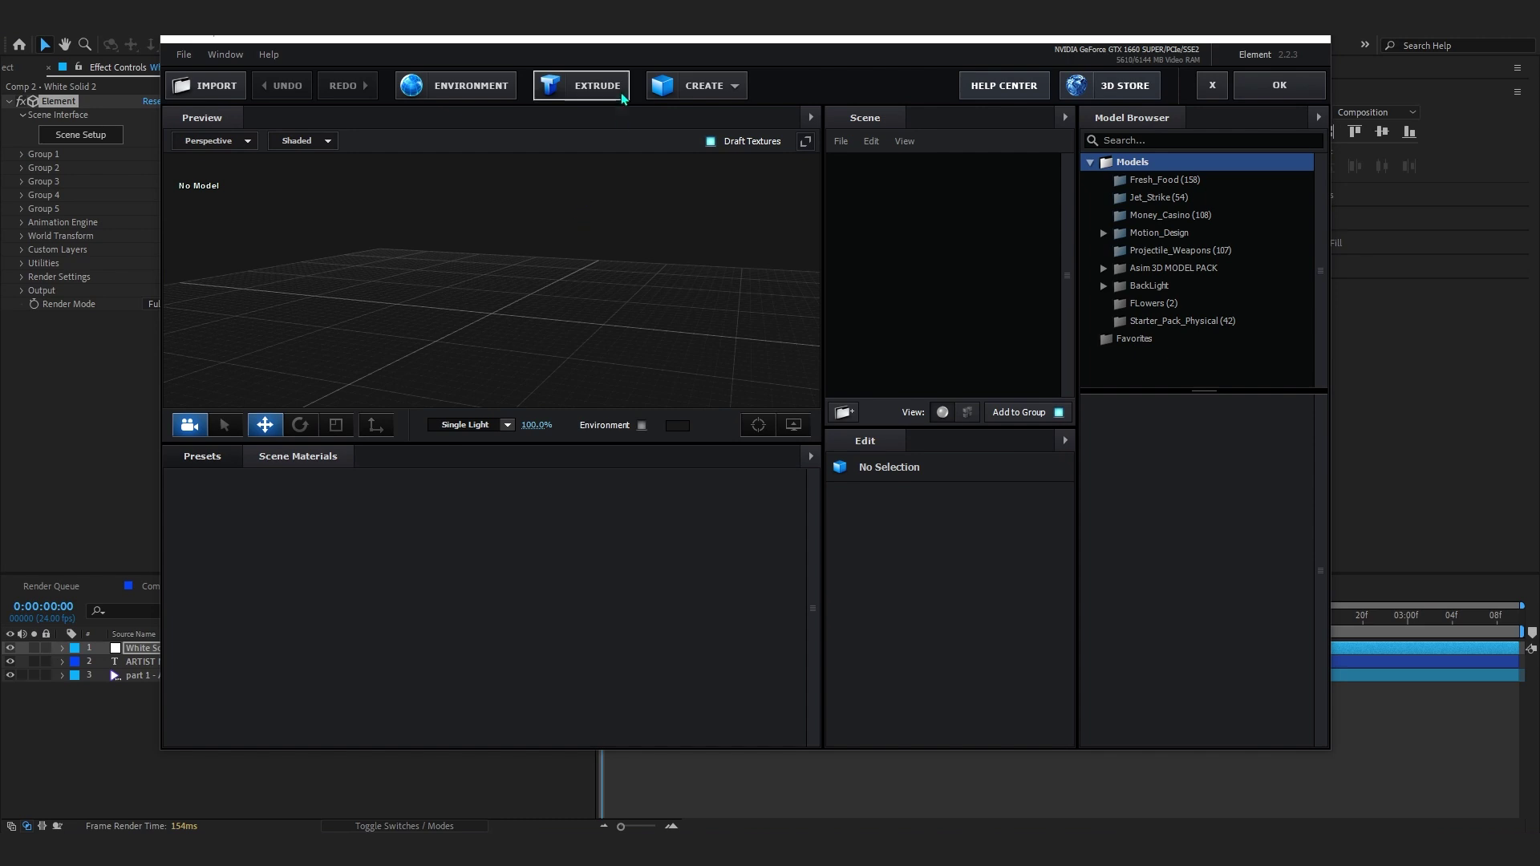
pyautogui.click(593, 90)
pyautogui.moveTo(522, 281); pyautogui.dragTo(528, 319)
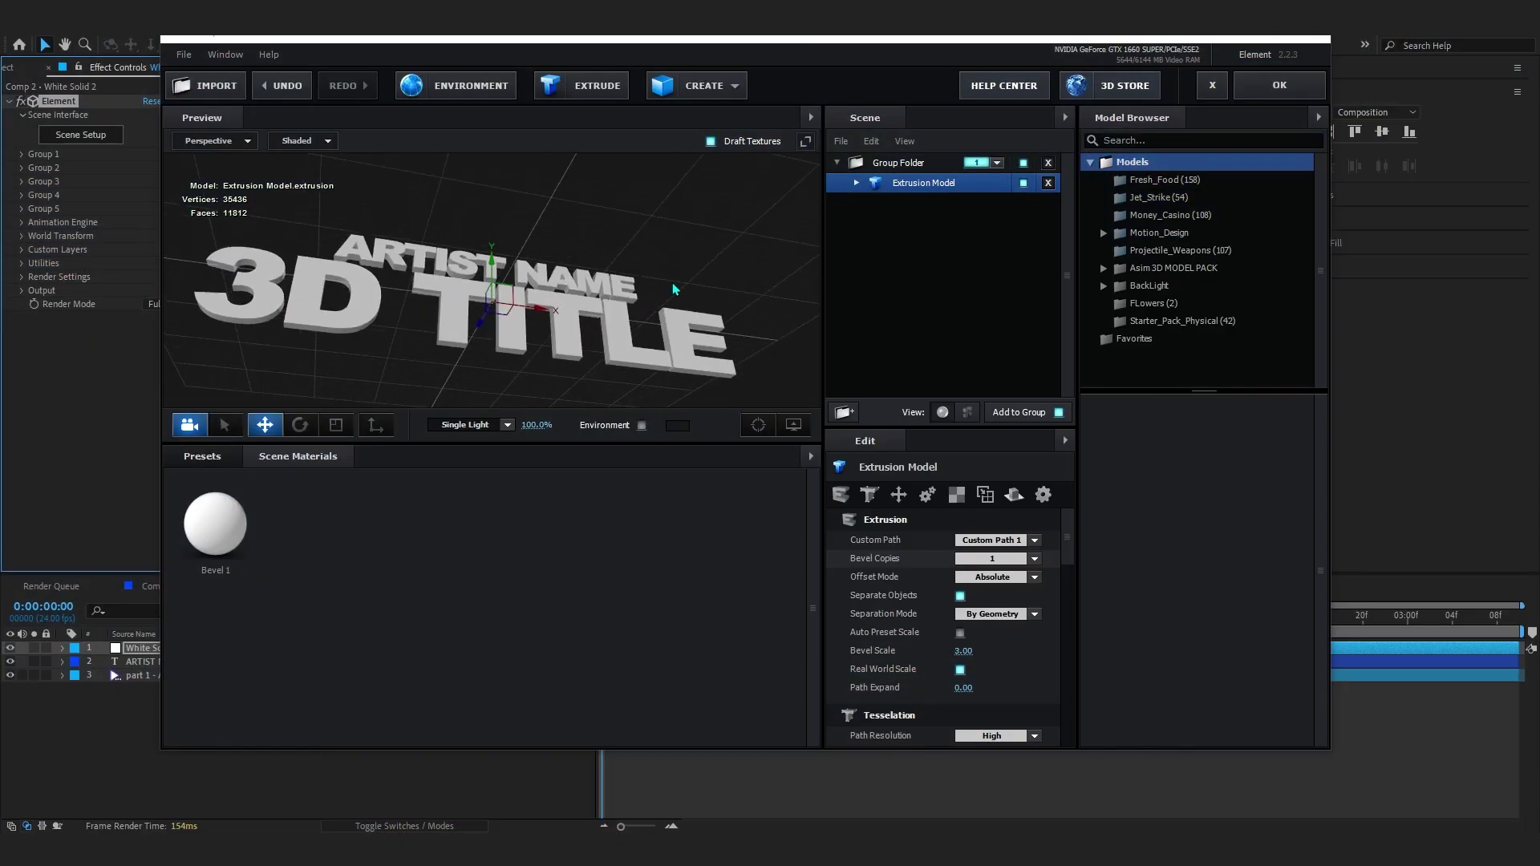
pyautogui.moveTo(673, 284); pyautogui.dragTo(725, 311)
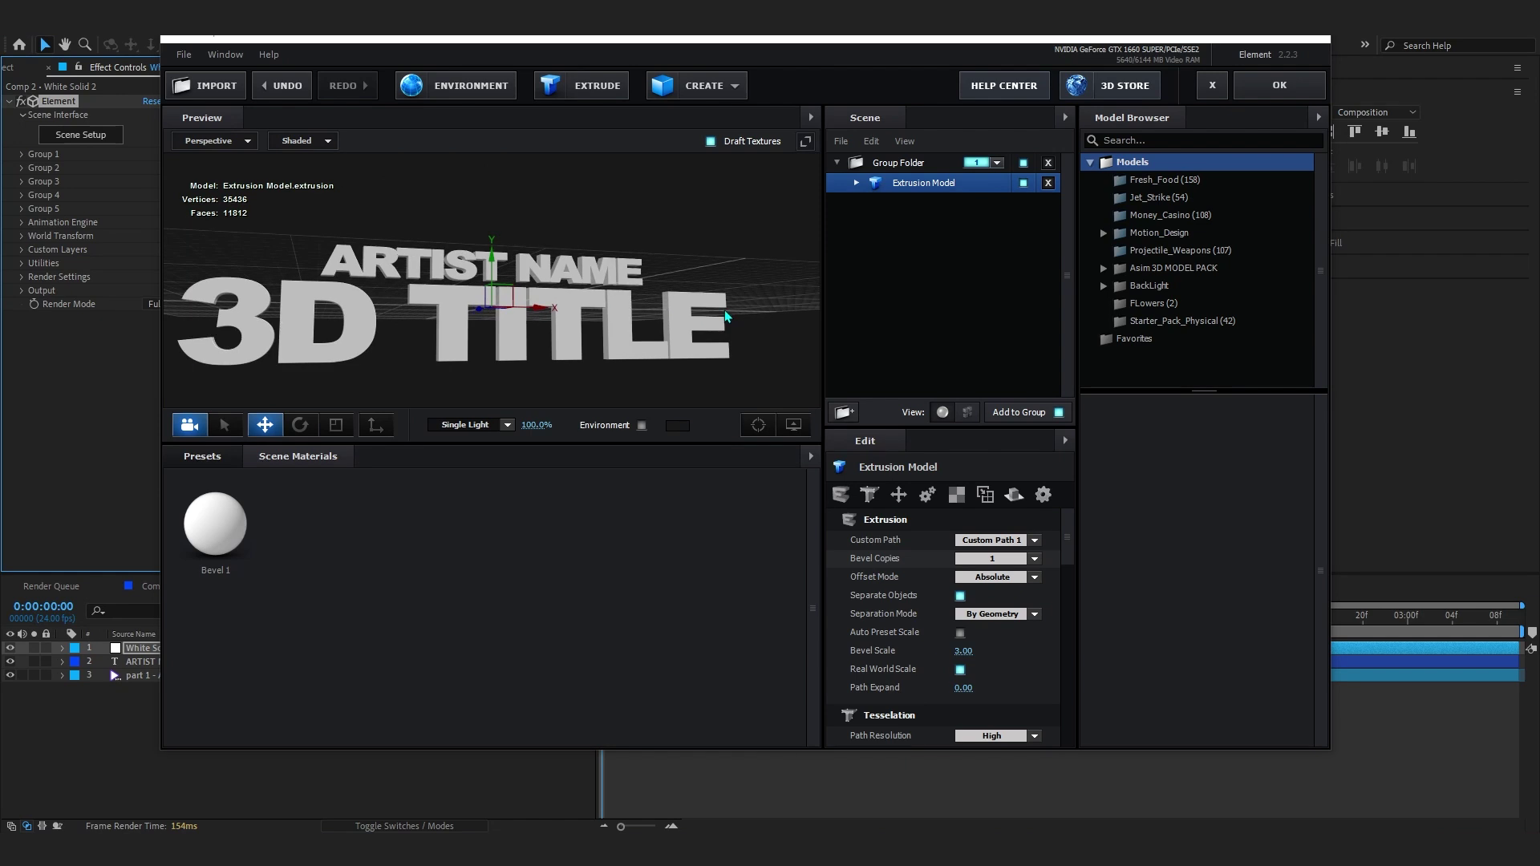
# - Try a bevel preset from the Physical collection on the extruded title, settling on the Floating preset
pyautogui.click(220, 456)
pyautogui.click(216, 478)
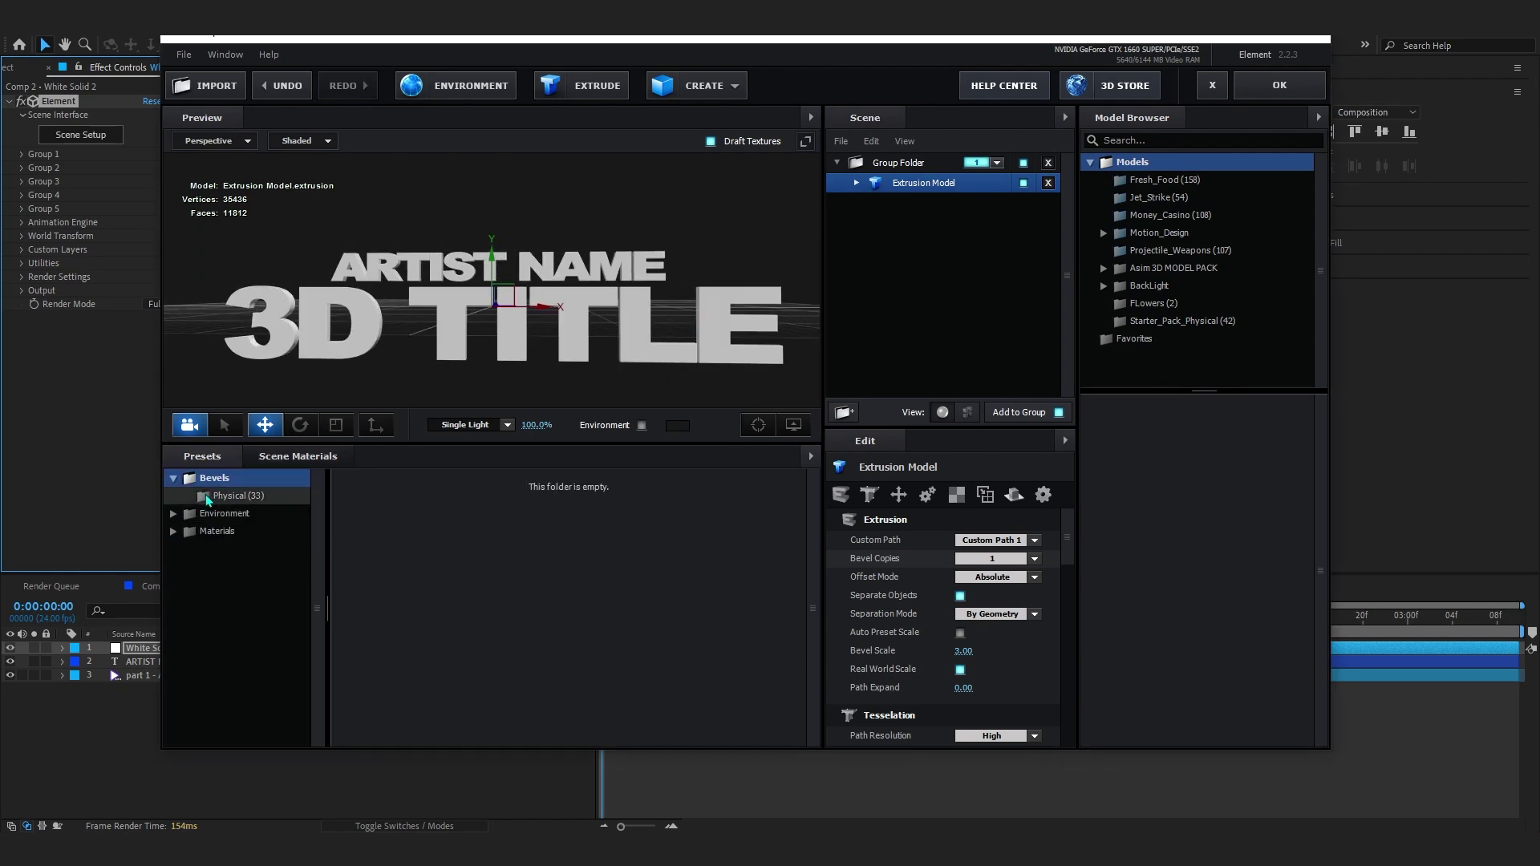
pyautogui.click(207, 495)
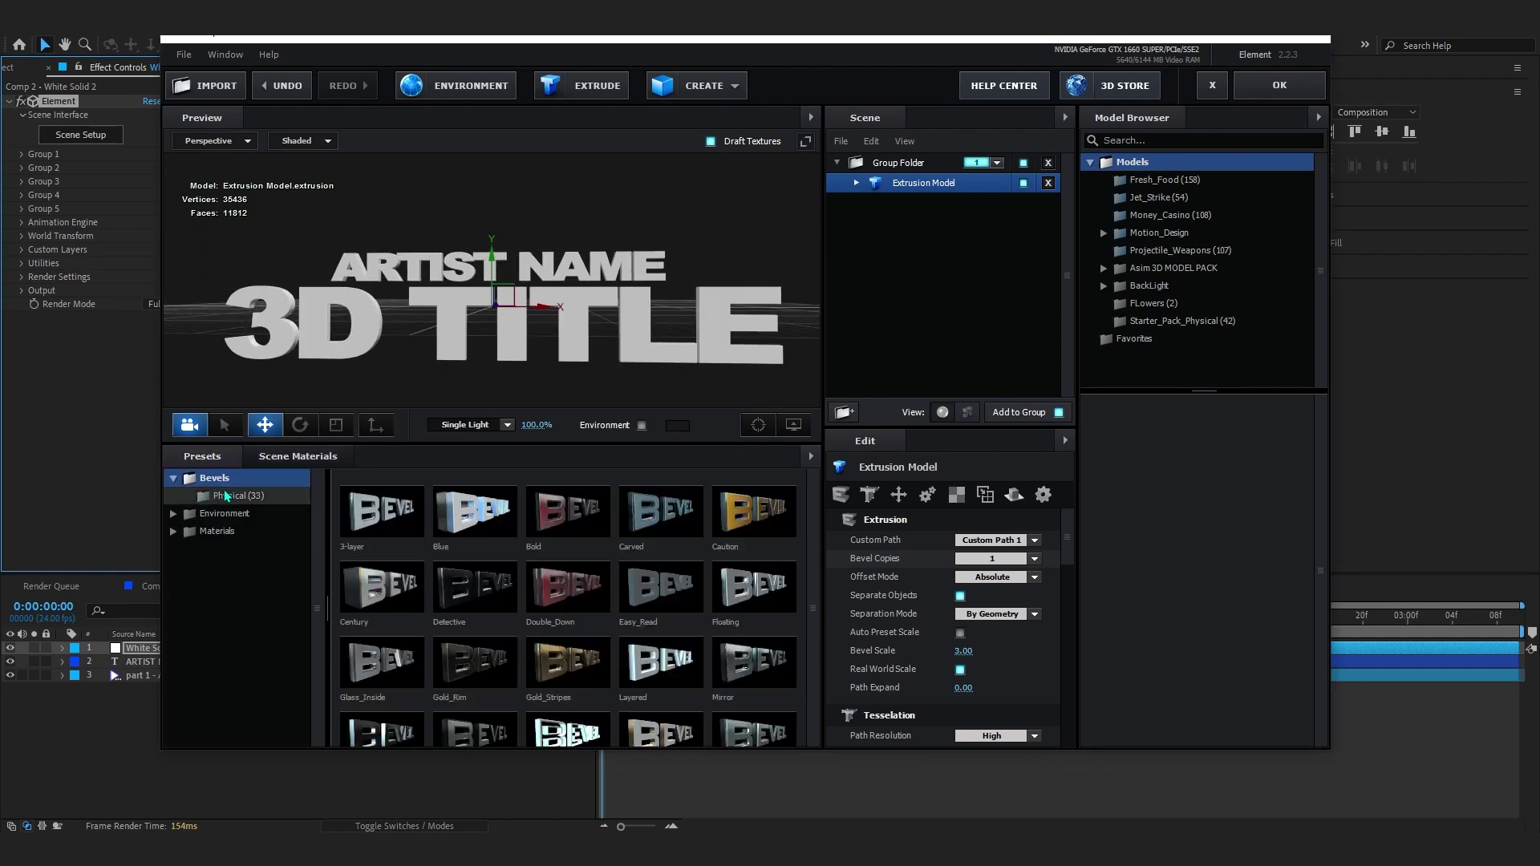
pyautogui.click(486, 581)
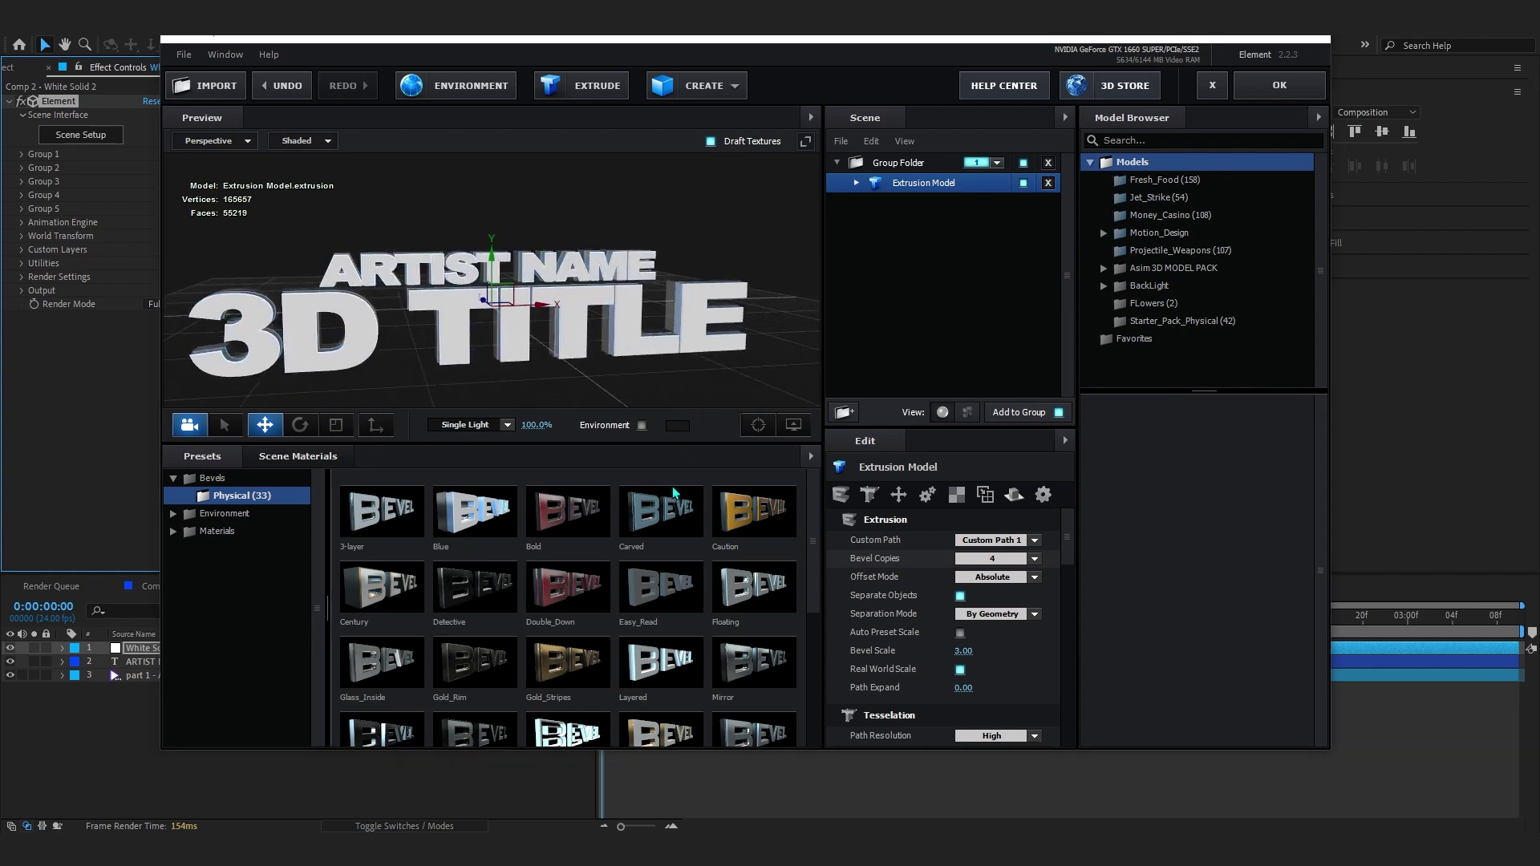
pyautogui.click(722, 572)
pyautogui.moveTo(677, 338)
pyautogui.mouseDown()
pyautogui.moveTo(565, 304)
pyautogui.moveTo(641, 275)
pyautogui.moveTo(588, 282)
pyautogui.moveTo(523, 349)
pyautogui.moveTo(576, 303)
pyautogui.moveTo(514, 234)
pyautogui.moveTo(561, 261)
pyautogui.moveTo(600, 223)
pyautogui.mouseUp()
# - Maximise the scene setup window, expand the extrusion model and set Bevel 1's Extrude value to 2.94
pyautogui.click(856, 183)
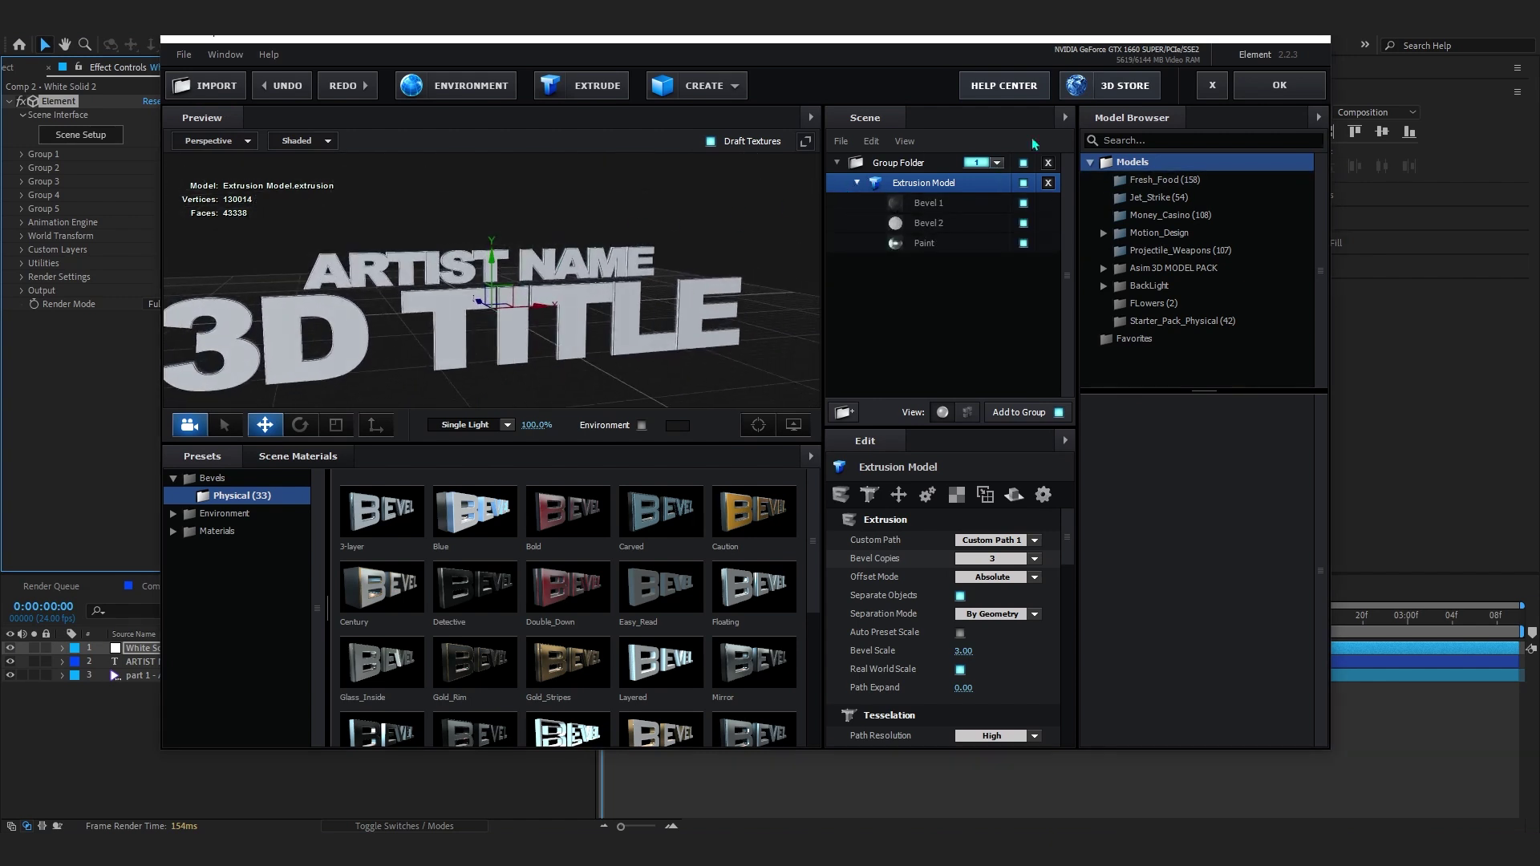
pyautogui.doubleClick(1248, 41)
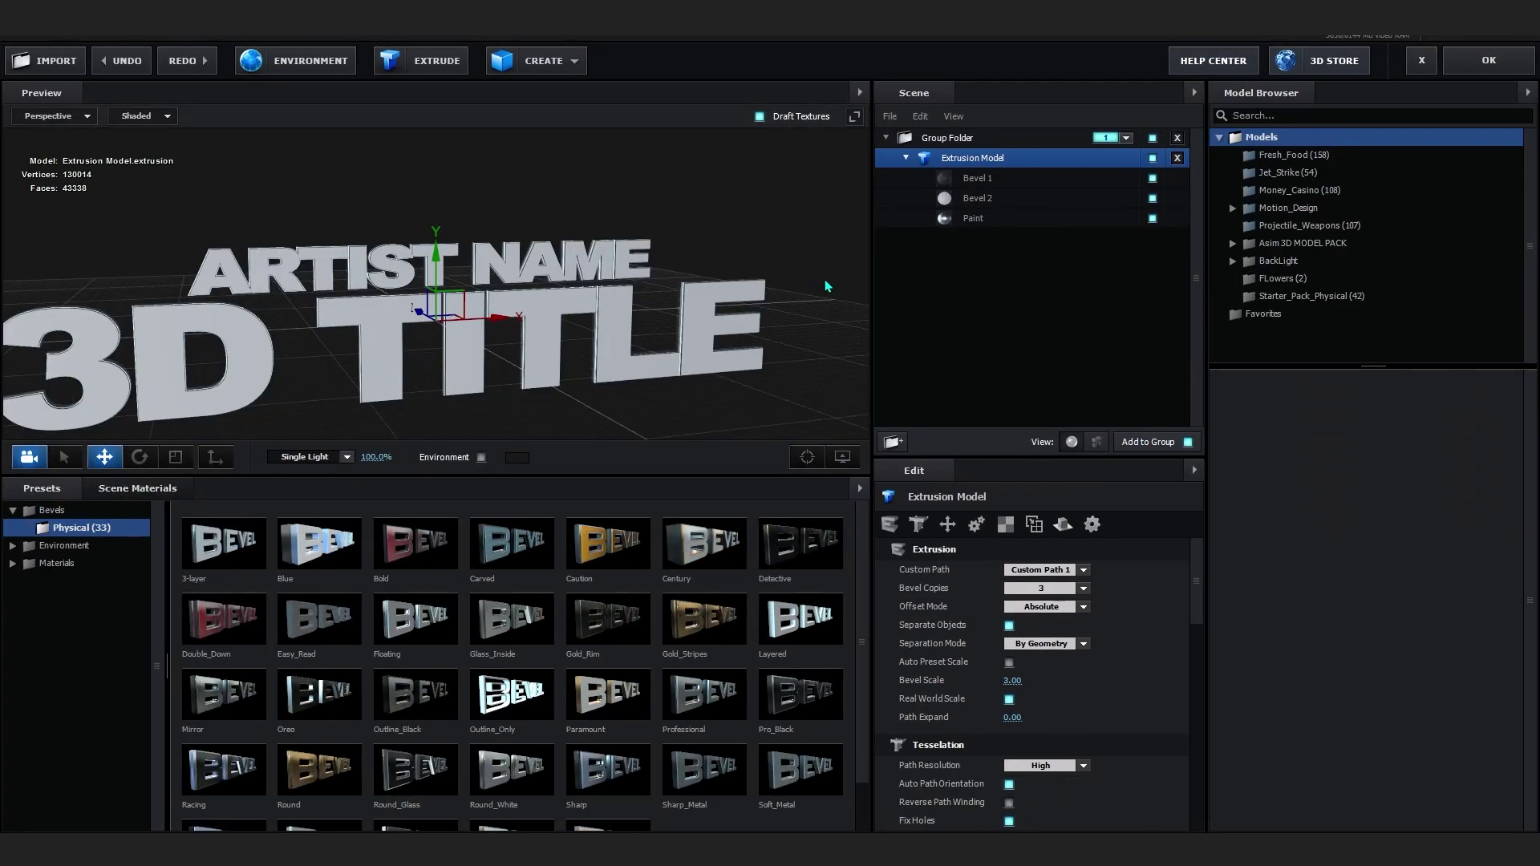
pyautogui.moveTo(720, 286); pyautogui.dragTo(561, 287)
pyautogui.click(976, 178)
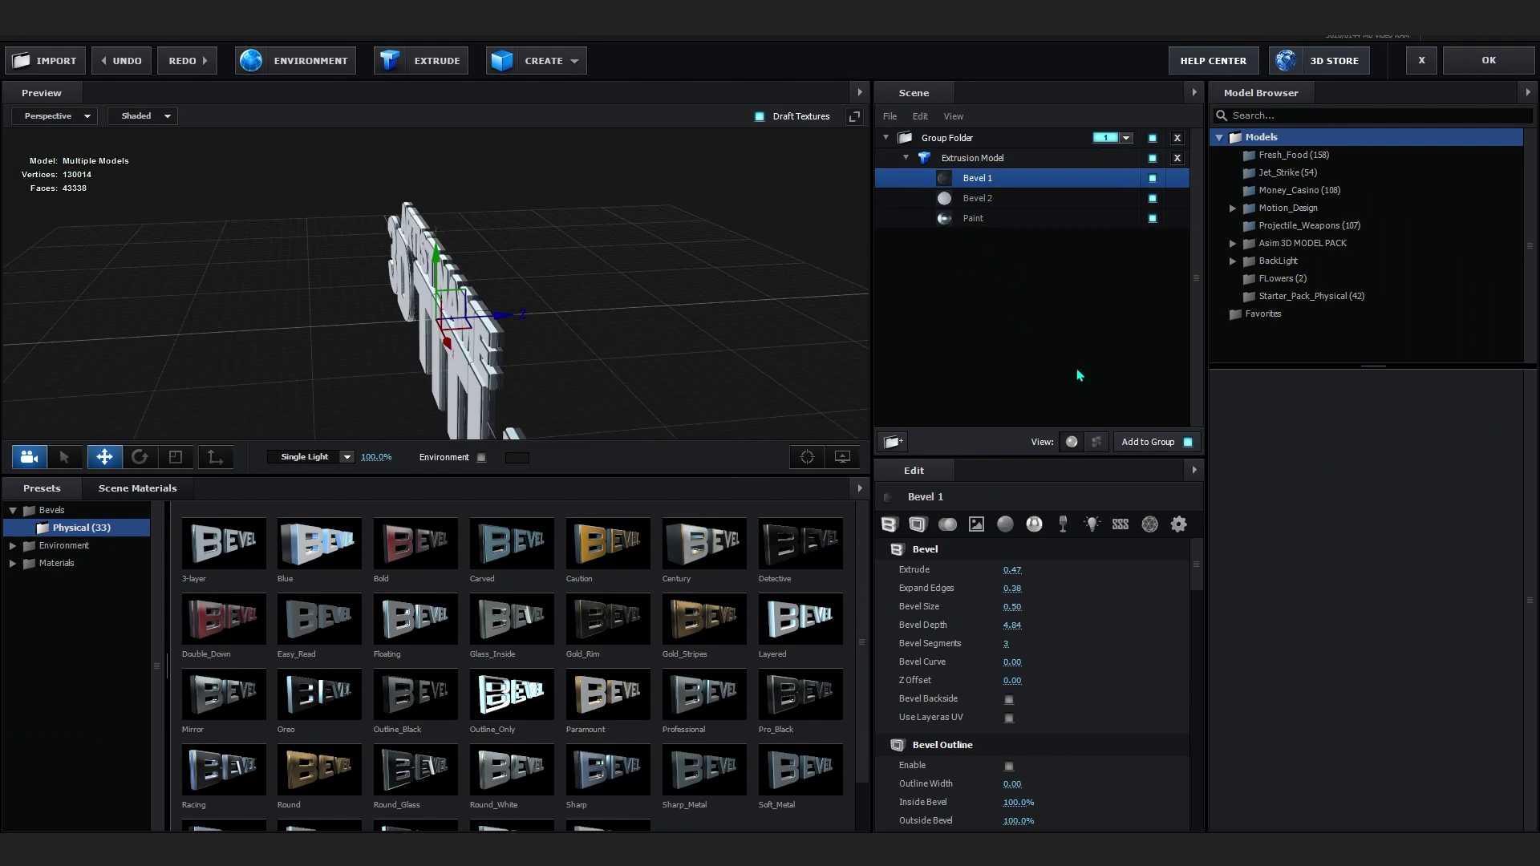
pyautogui.moveTo(1012, 569); pyautogui.dragTo(1211, 534)
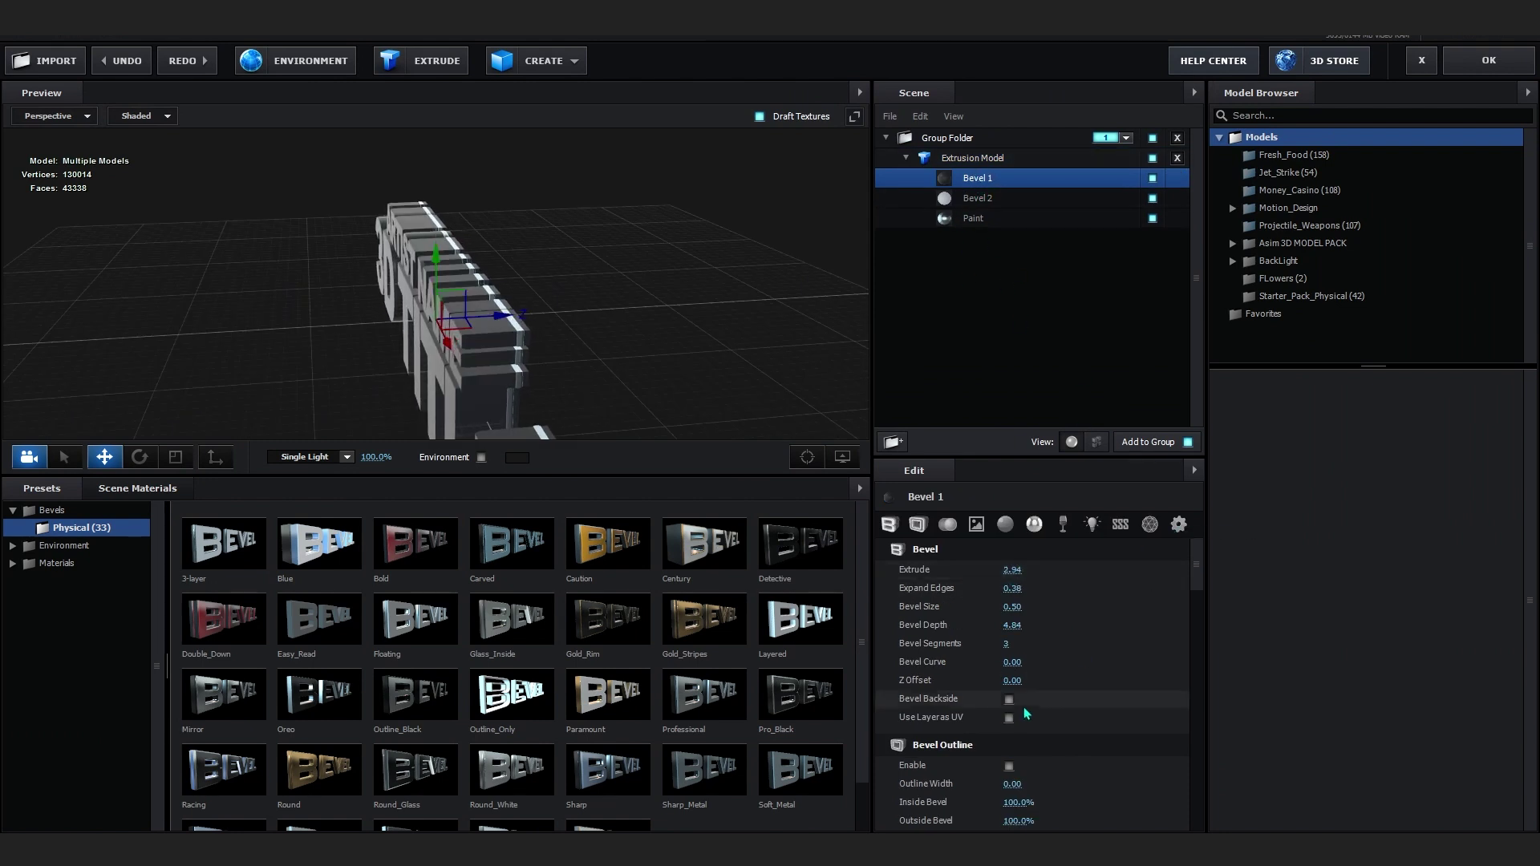
# - Set Bevel 1's Extrude to 2.38 and Z Offset to -1.86, and raise the Paint bevel's Extrude to 1.62
pyautogui.moveTo(1012, 680); pyautogui.dragTo(896, 719)
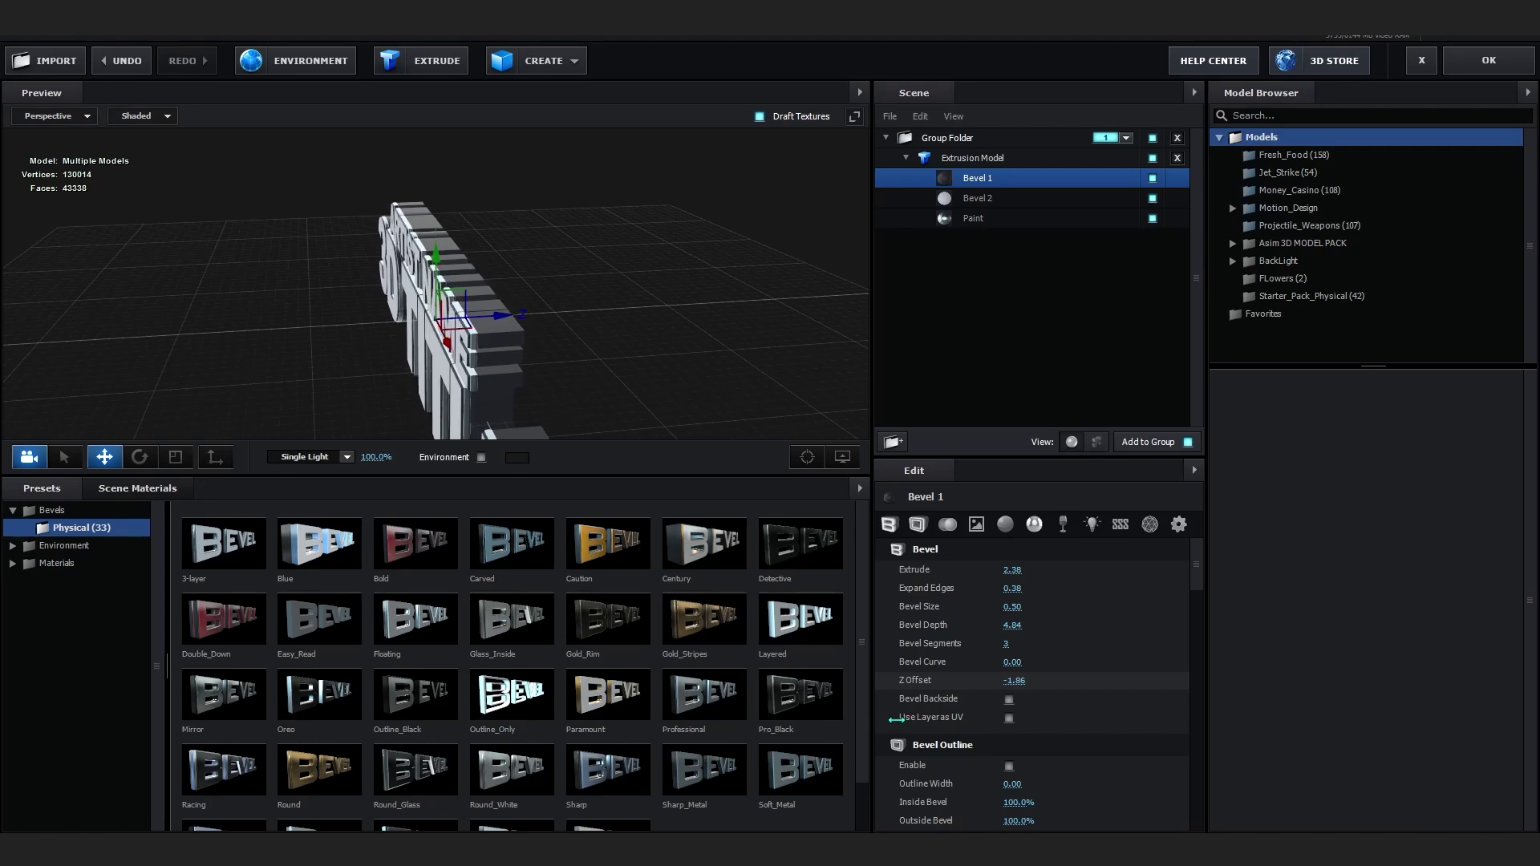
pyautogui.click(988, 218)
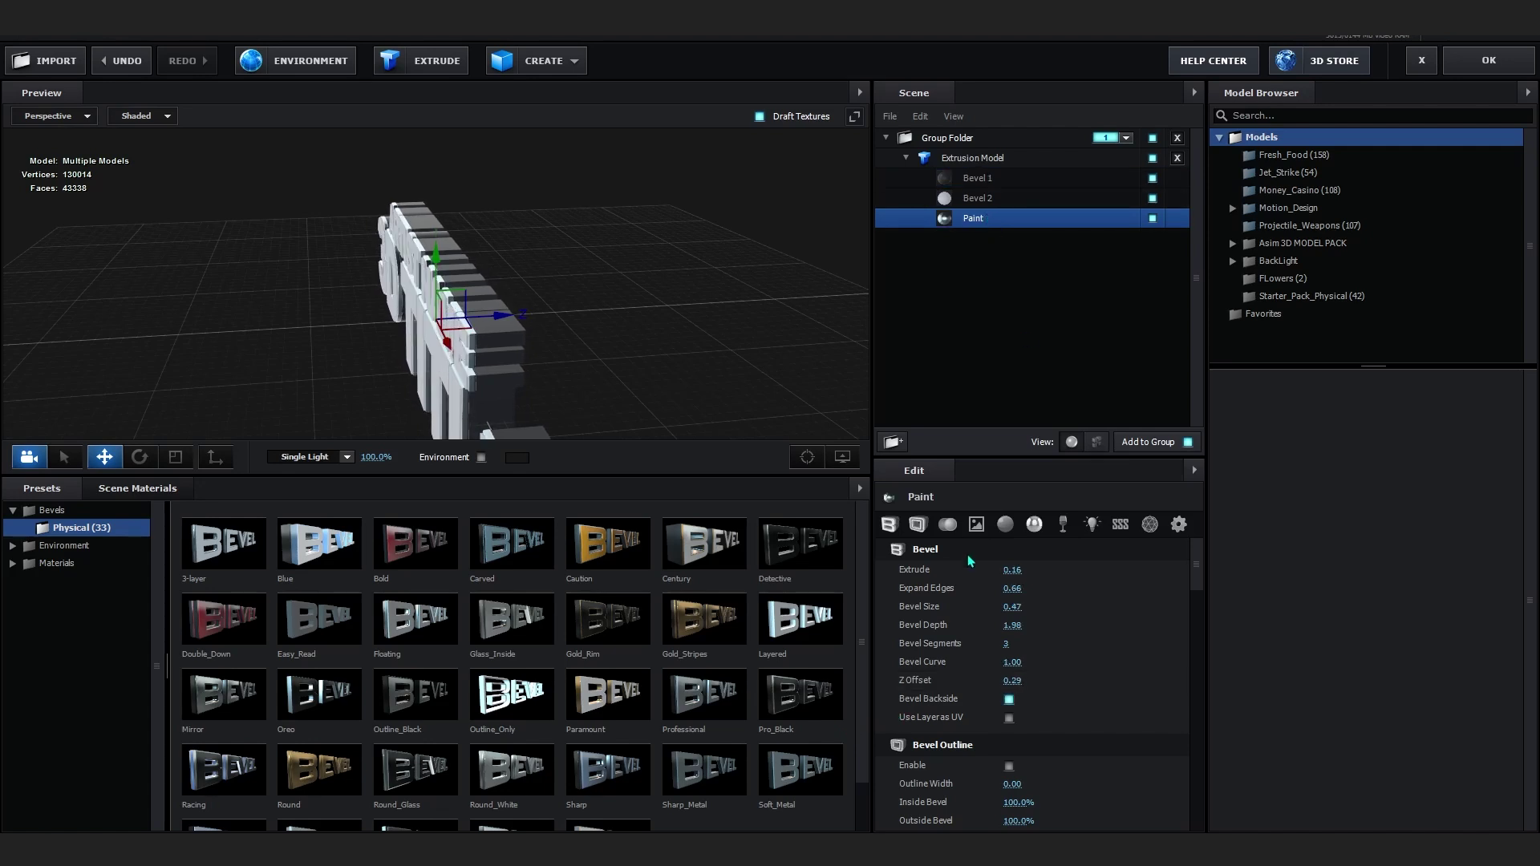
pyautogui.moveTo(1014, 567); pyautogui.dragTo(1043, 569)
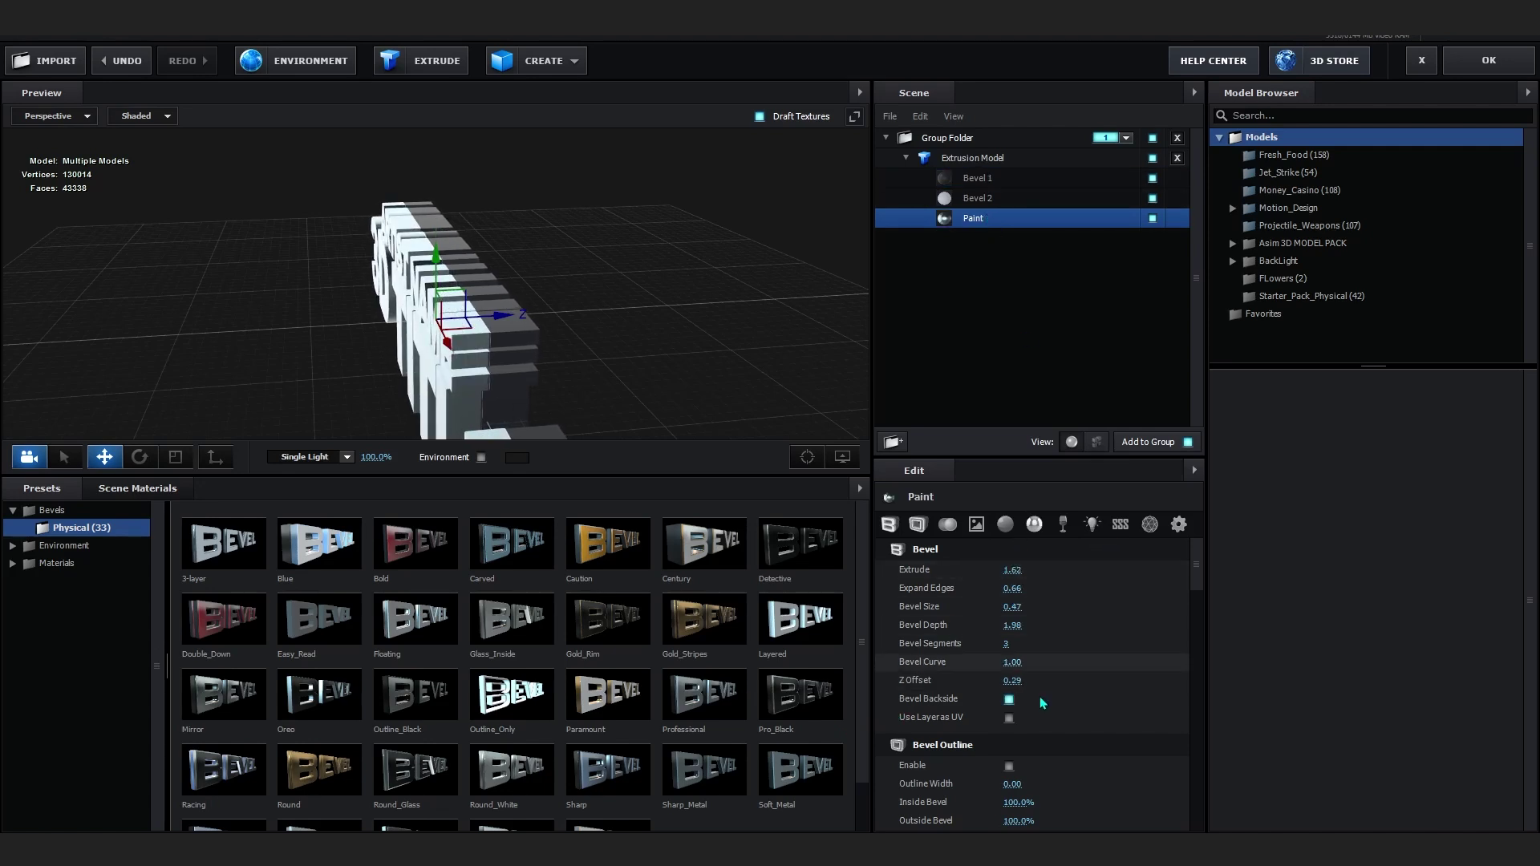
# - Set Bevel 2's Extrude to 1.66 and its Z Offset to 0.71, checking the layering from the title's side
pyautogui.click(1002, 201)
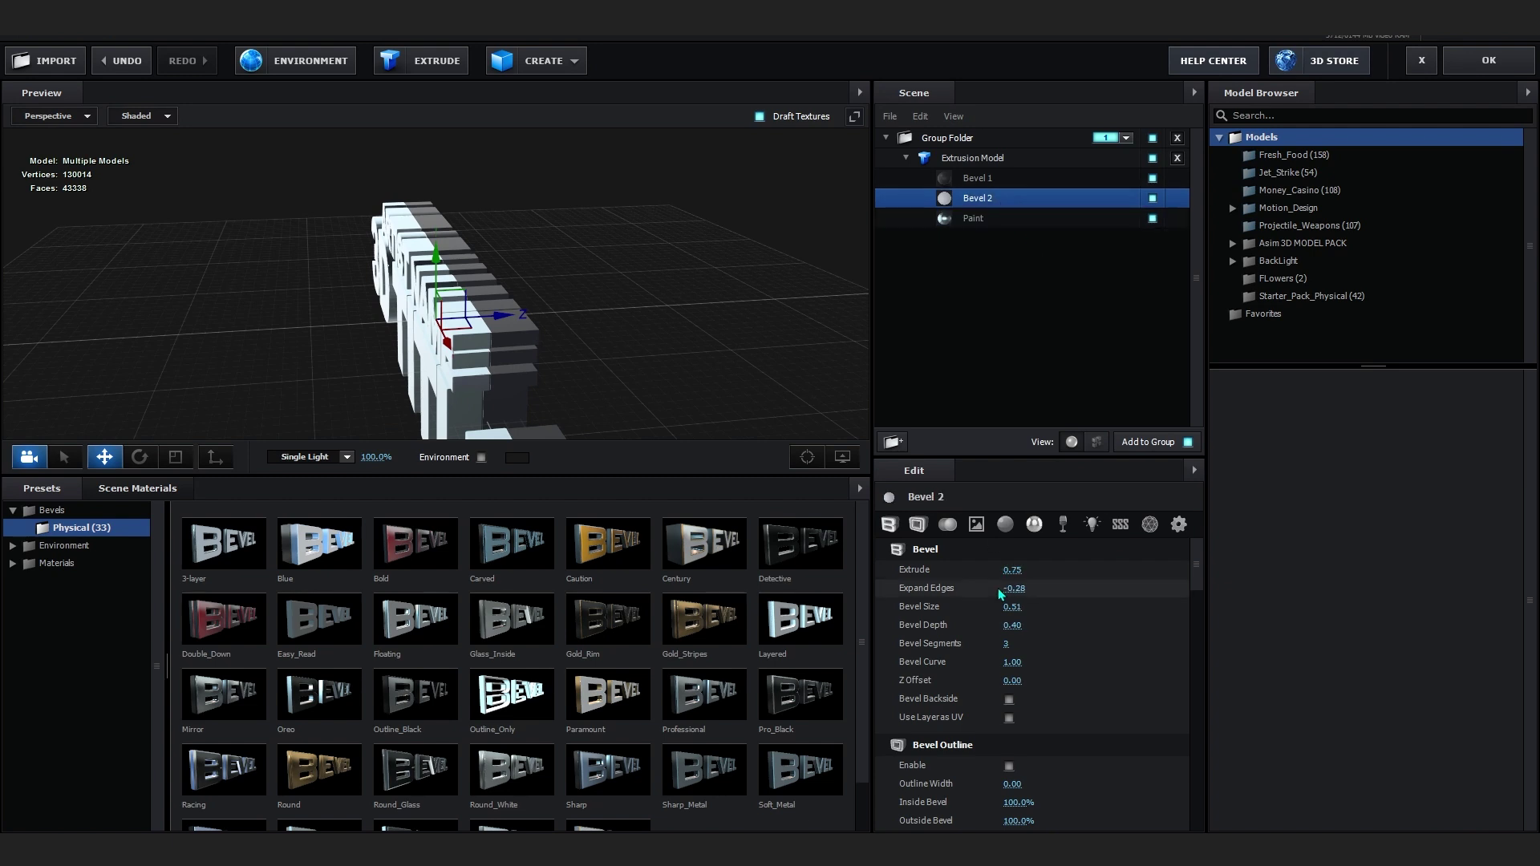
pyautogui.moveTo(1110, 563); pyautogui.dragTo(1093, 566)
pyautogui.moveTo(1014, 683); pyautogui.dragTo(1020, 684)
pyautogui.moveTo(691, 409)
pyautogui.mouseDown()
pyautogui.moveTo(808, 412)
pyautogui.moveTo(601, 415)
pyautogui.moveTo(687, 405)
pyautogui.mouseUp()
pyautogui.scroll(3, 245, 212)
pyautogui.moveTo(325, 248); pyautogui.dragTo(526, 146)
pyautogui.scroll(3, 372, 256)
pyautogui.scroll(-5, 526, 146)
pyautogui.moveTo(543, 237); pyautogui.dragTo(417, 319)
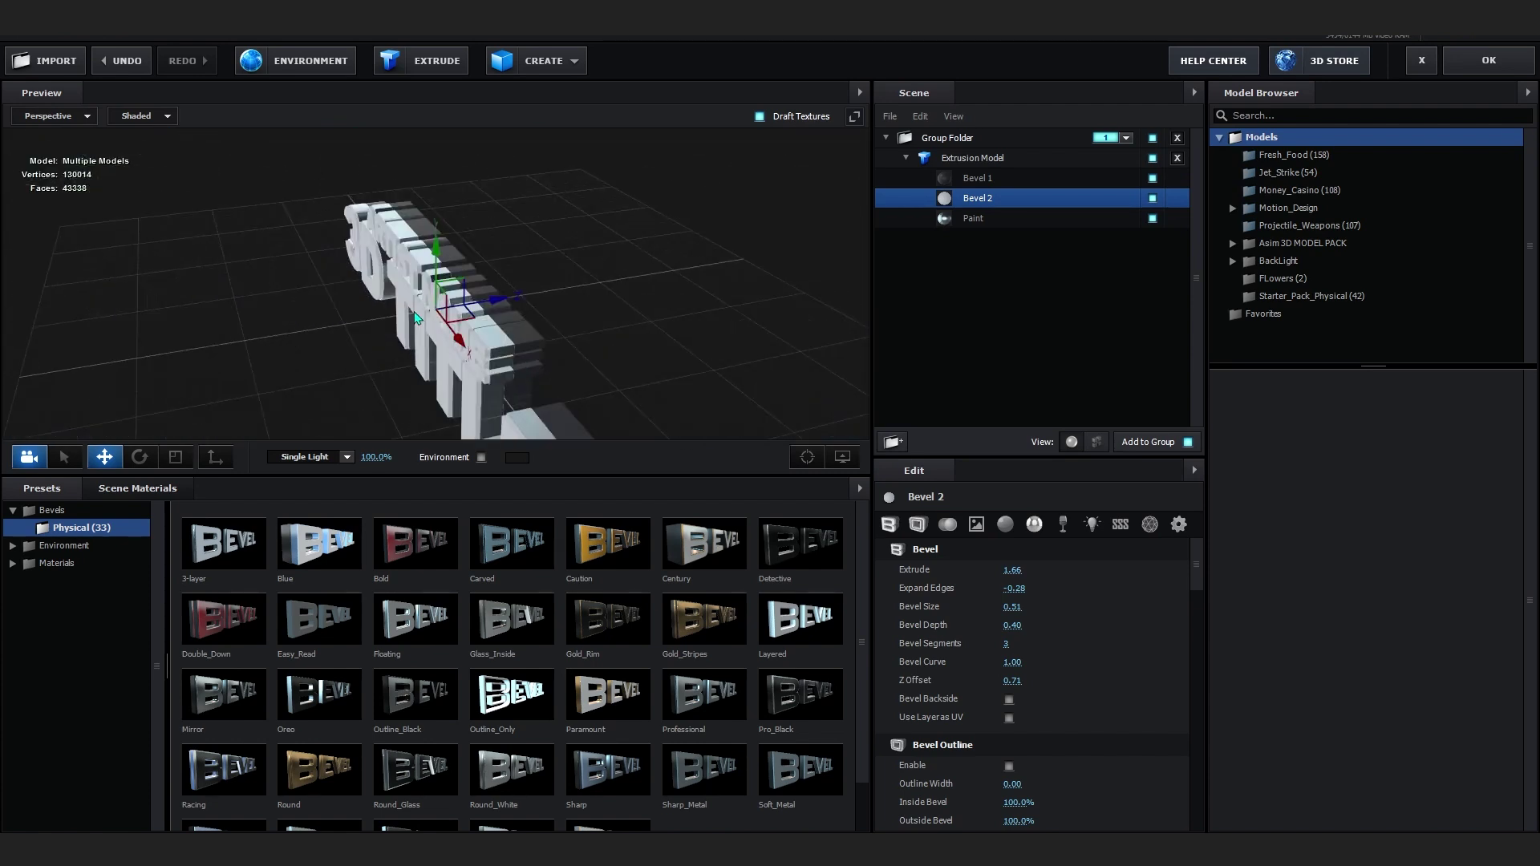
# - Set Bevel 1's Extrude to 2.82 and Z Offset to -2.18, and Bevel 2's Z Offset to 1.05
pyautogui.click(1033, 179)
pyautogui.moveTo(1009, 566); pyautogui.dragTo(1030, 571)
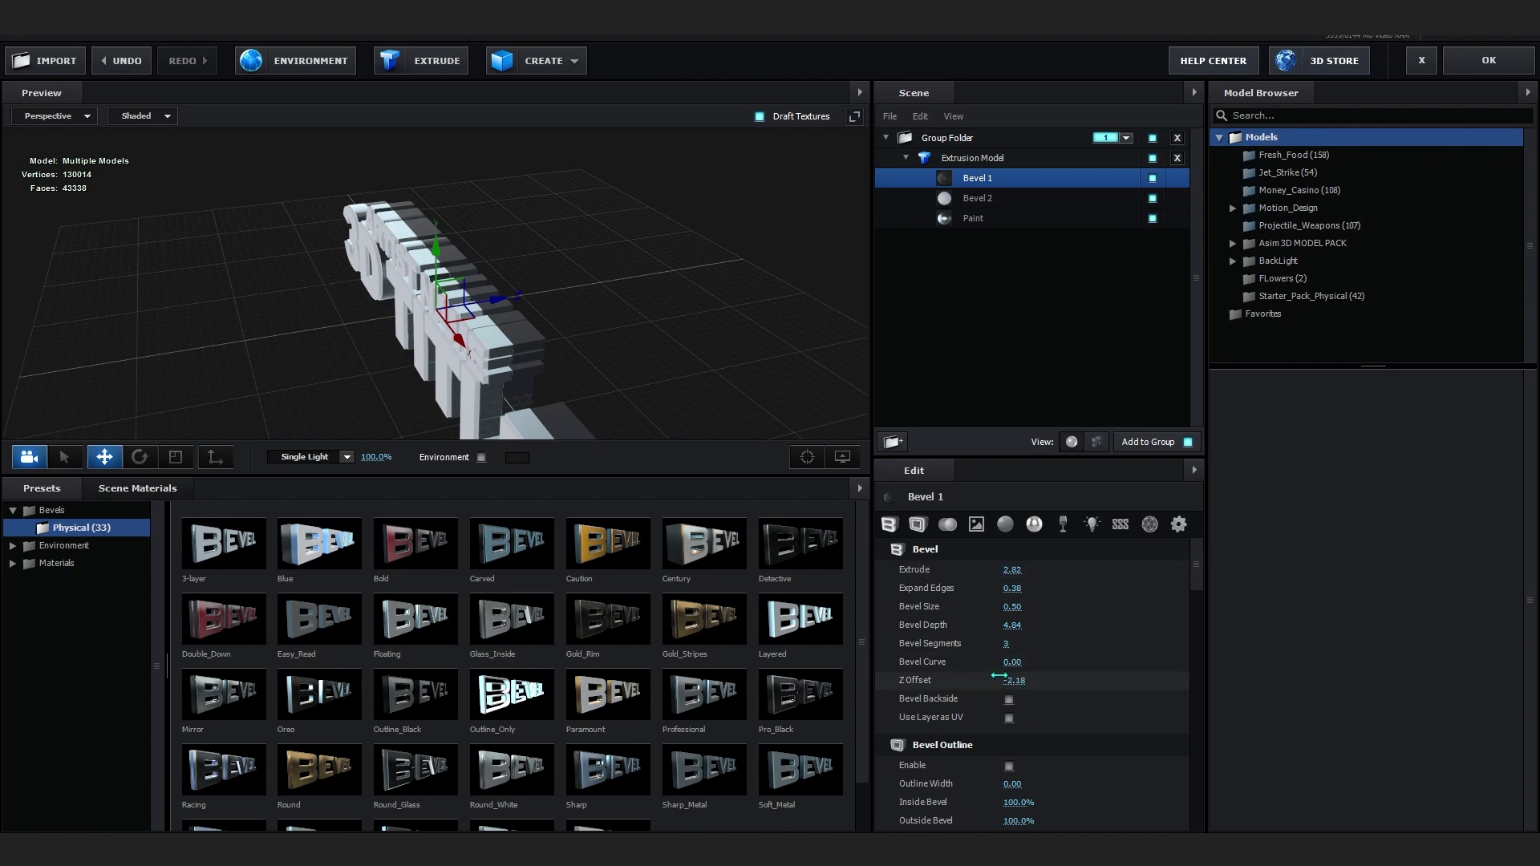
pyautogui.click(993, 201)
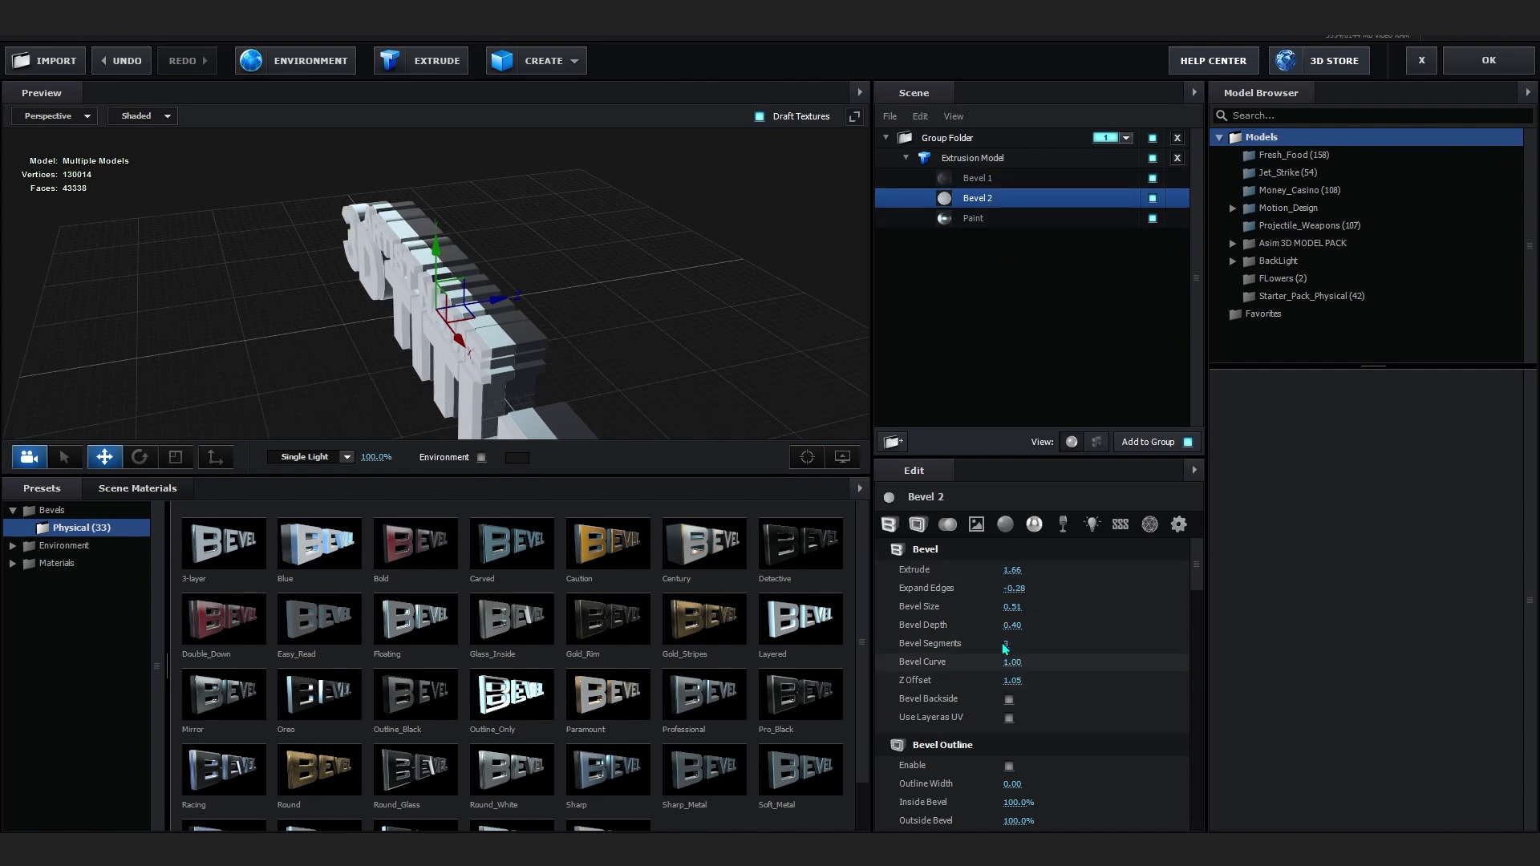
pyautogui.moveTo(829, 322); pyautogui.dragTo(753, 302)
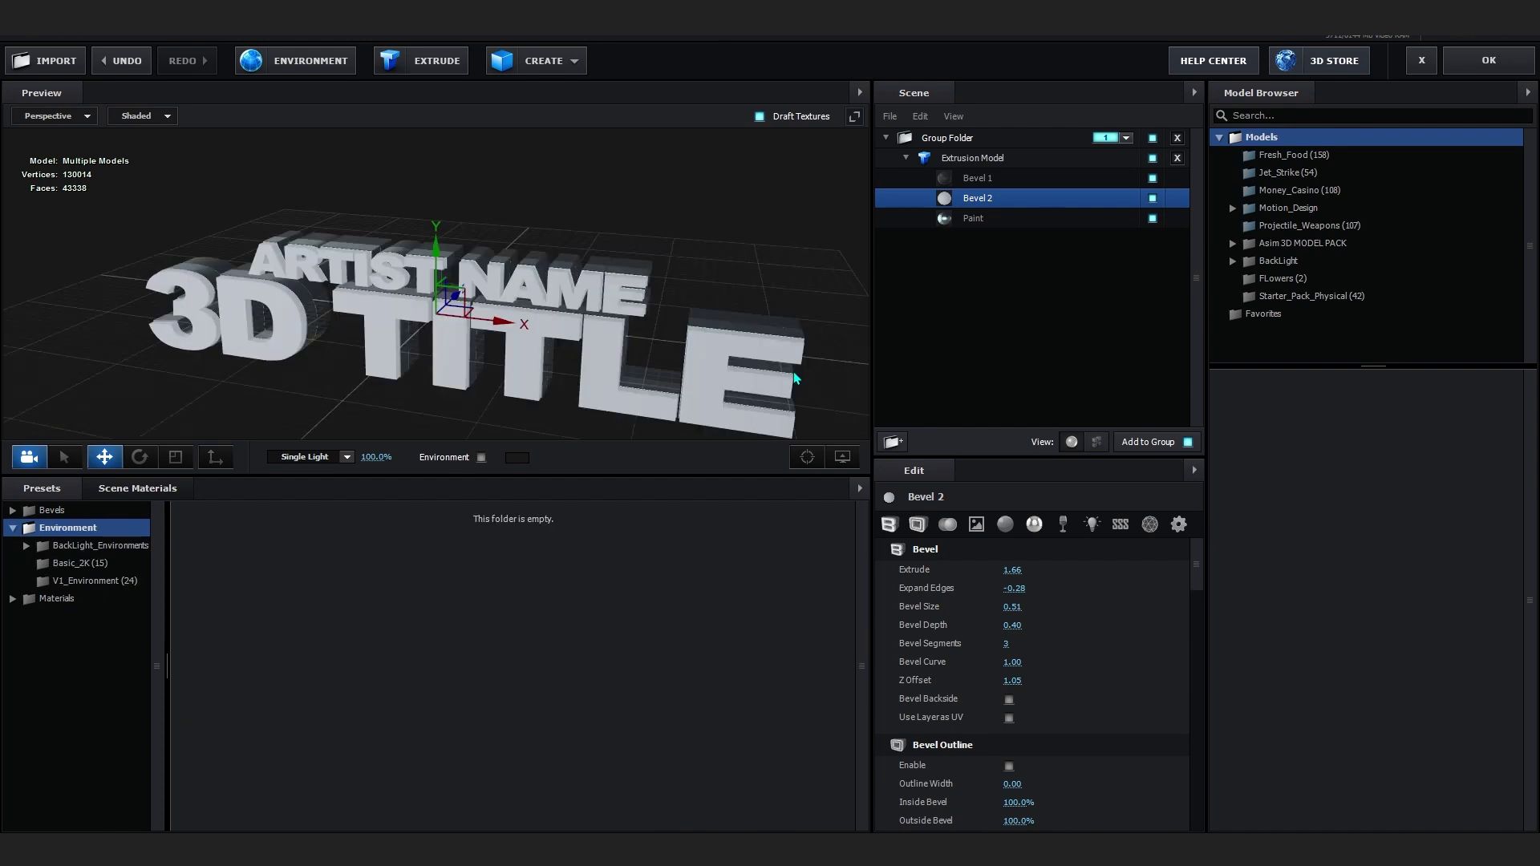
# - Apply the metal_brushed_black material from the Pro_Shaders_2 Metal collection to Bevel 2
pyautogui.click(13, 598)
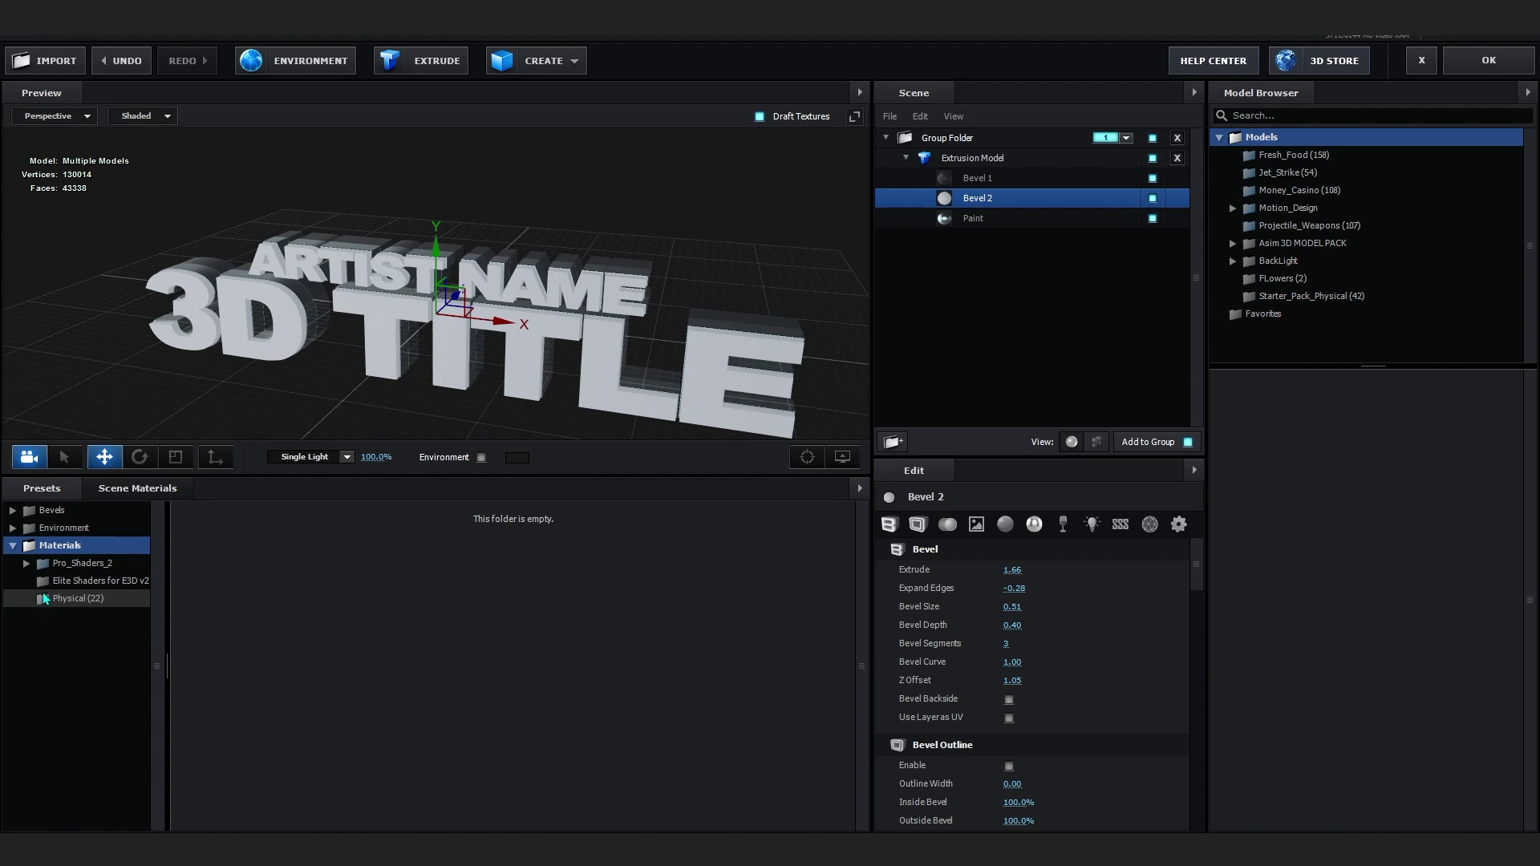
pyautogui.click(44, 599)
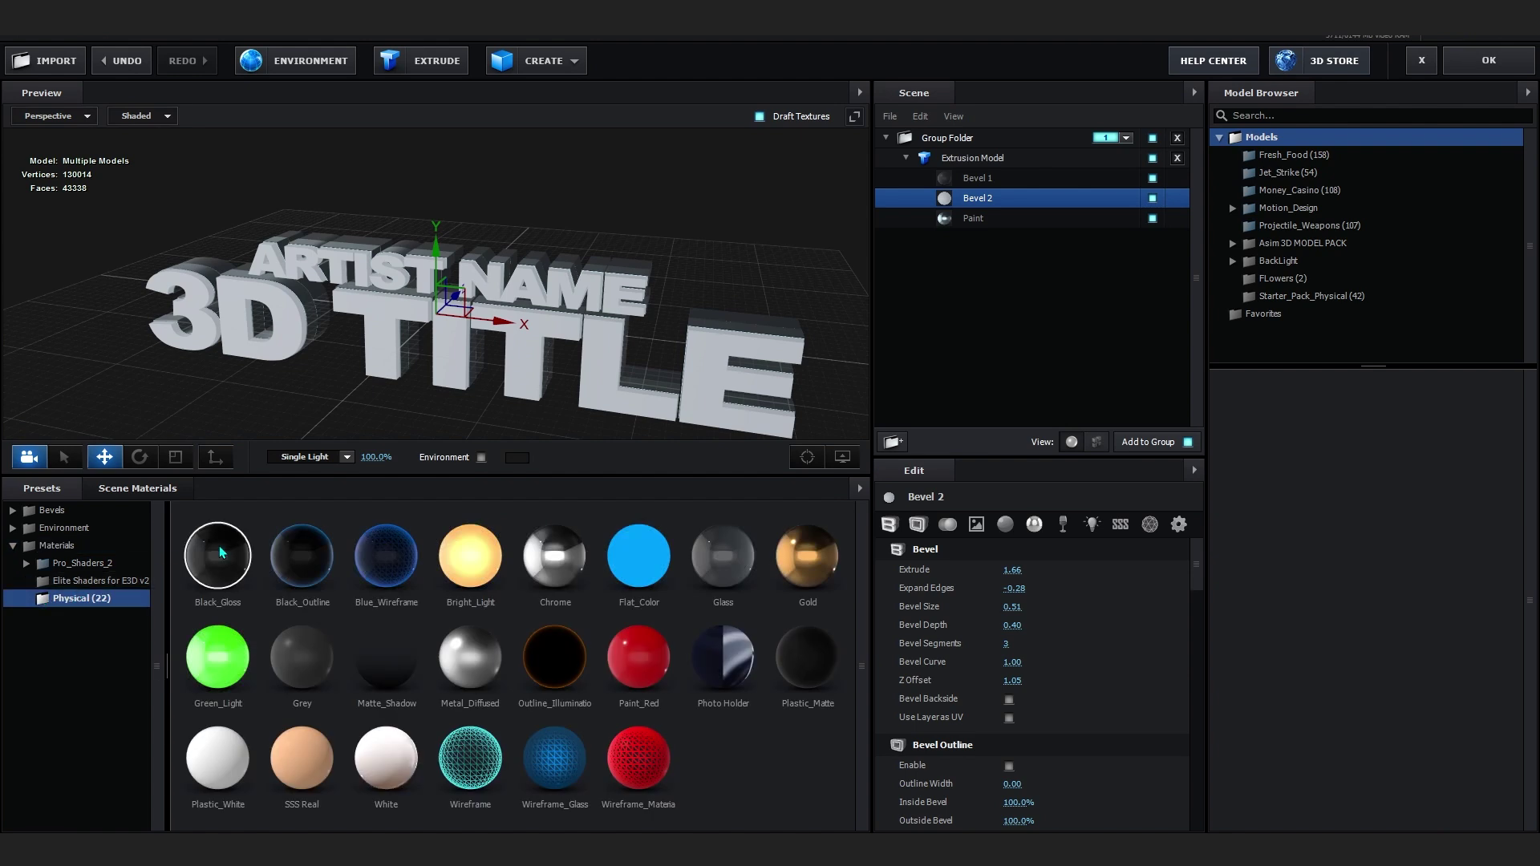
pyautogui.click(144, 565)
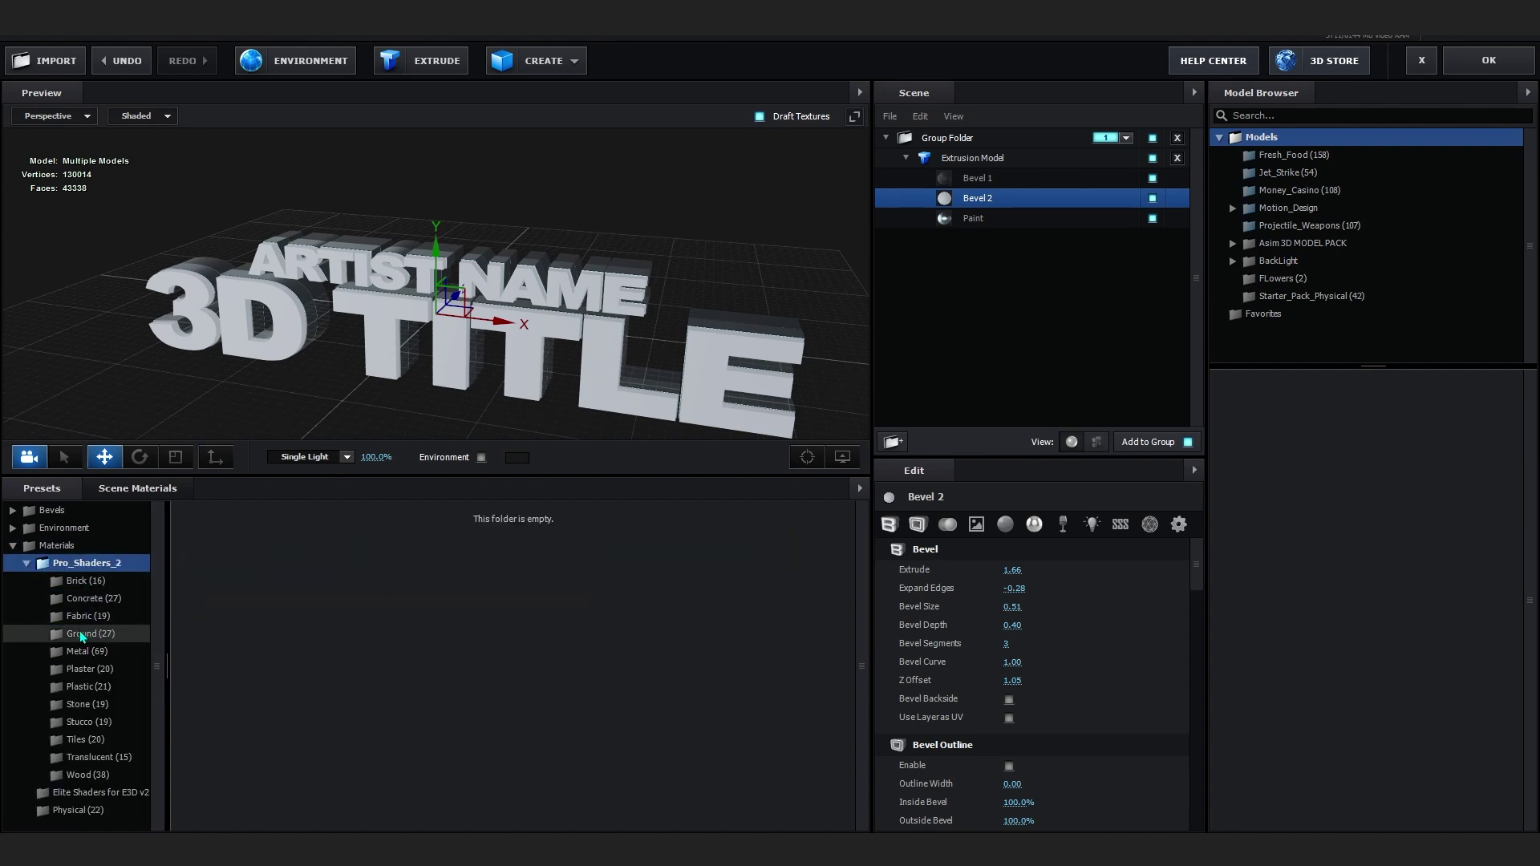
pyautogui.click(85, 651)
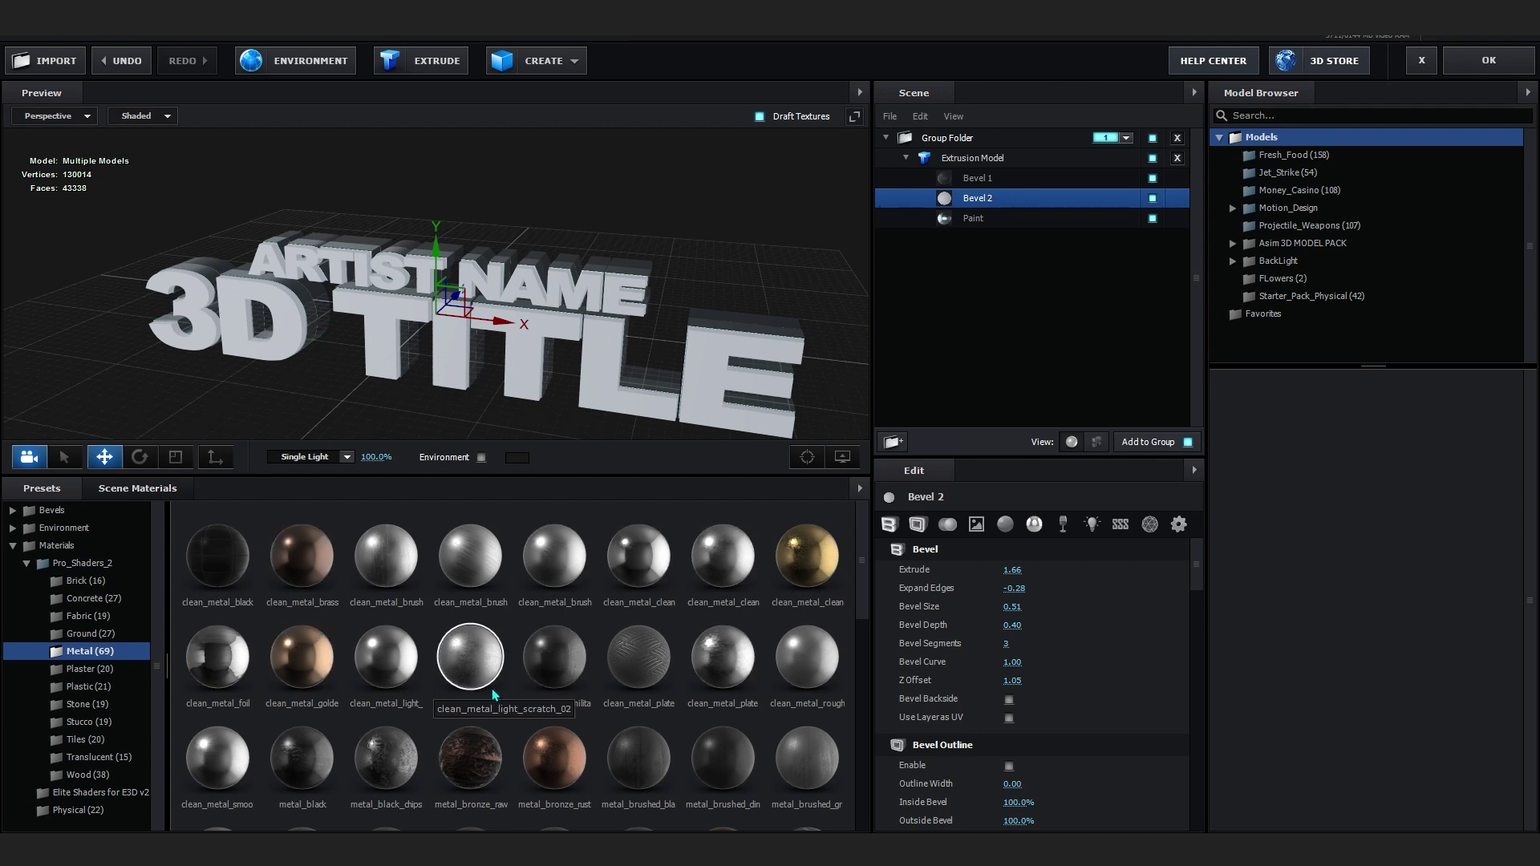
pyautogui.scroll(-1, 386, 714)
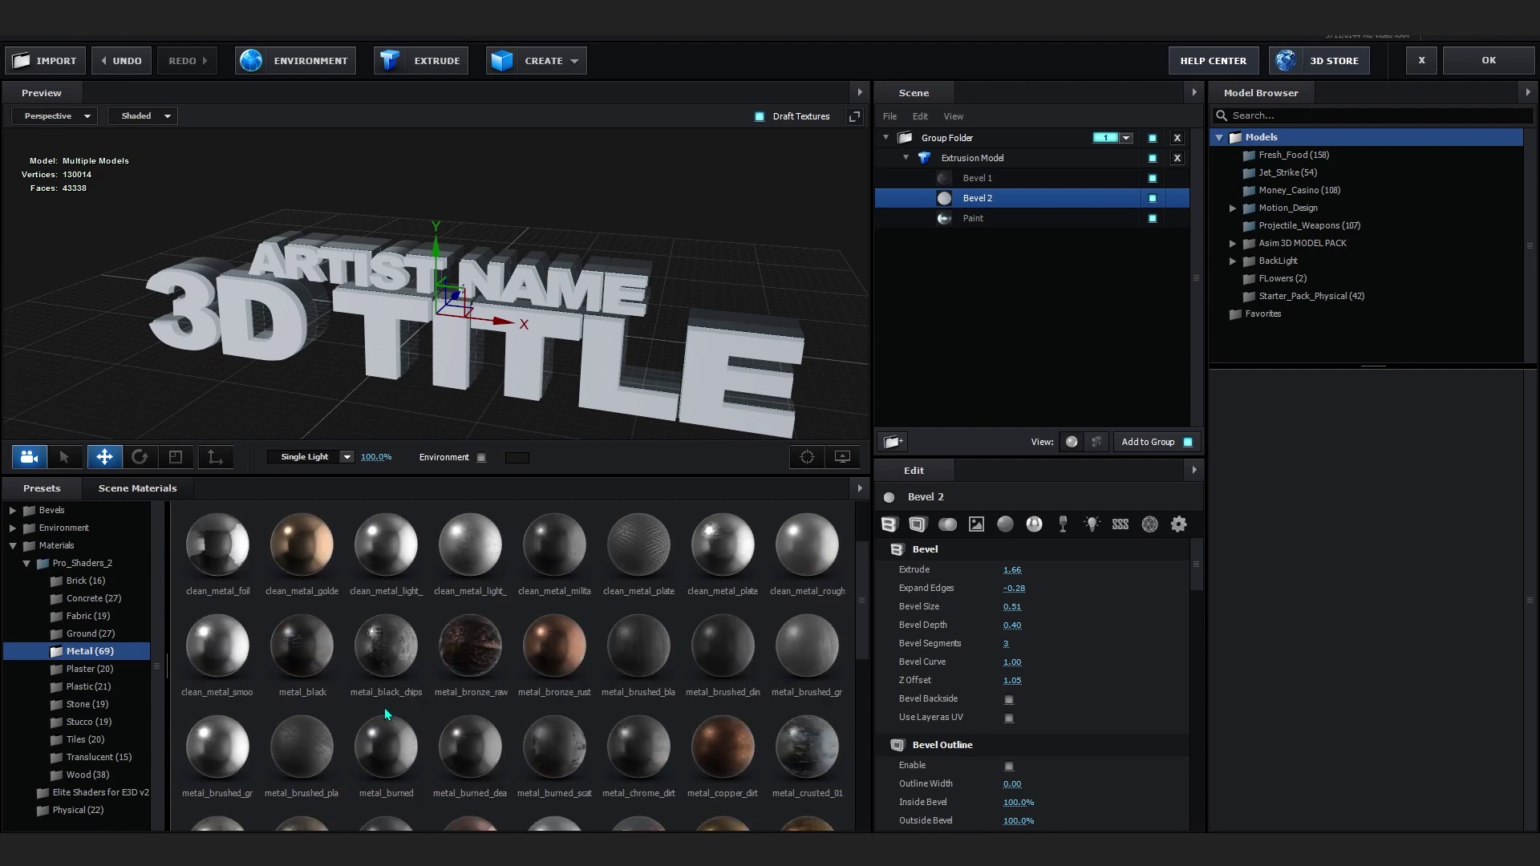
pyautogui.doubleClick(640, 638)
pyautogui.moveTo(663, 419); pyautogui.dragTo(704, 354)
pyautogui.scroll(3, 714, 344)
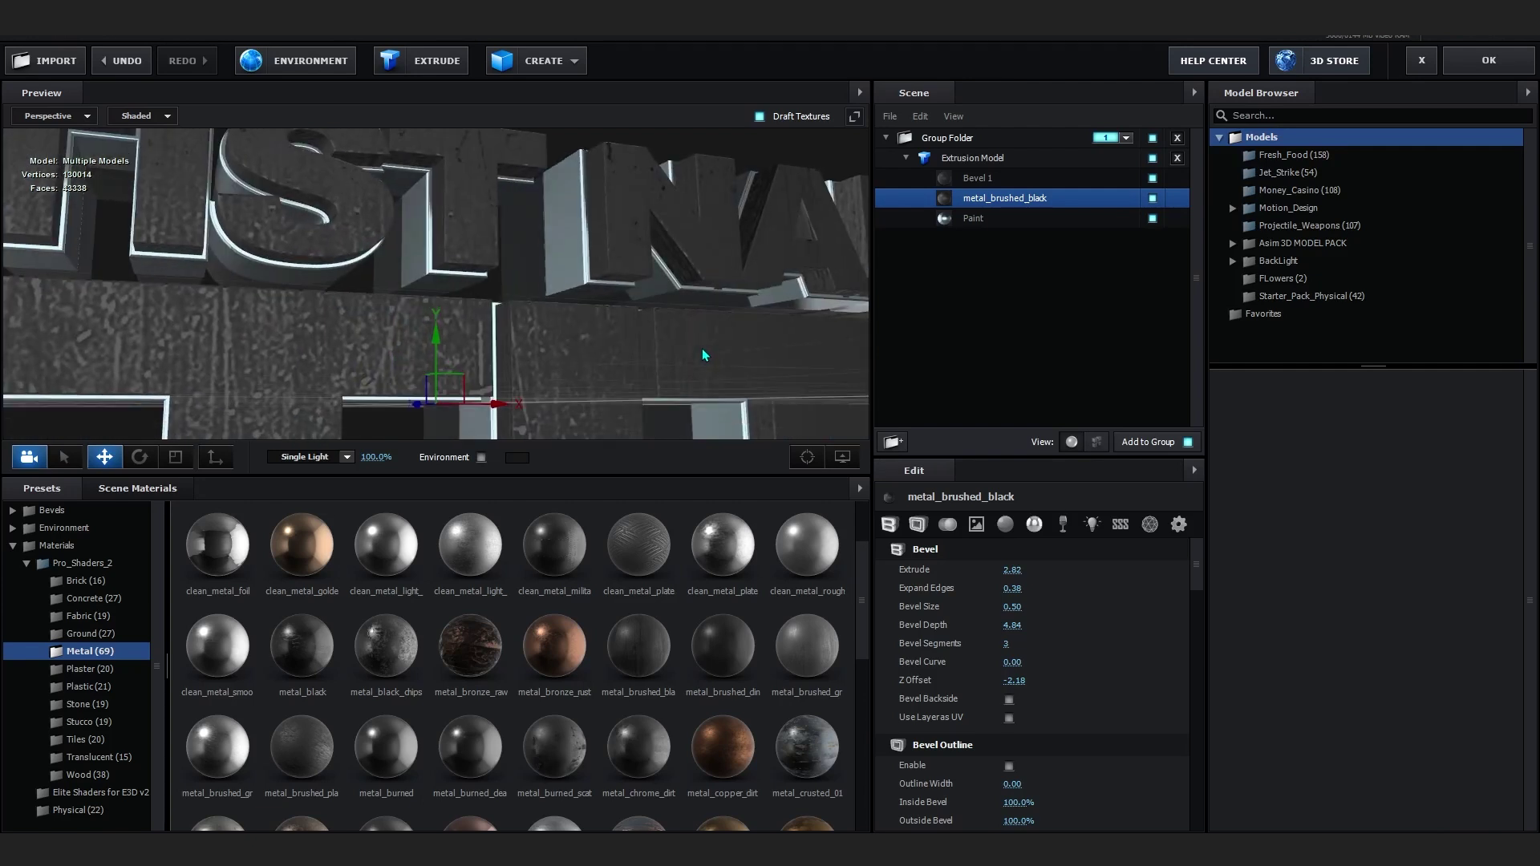
# - Change the diffuse colour of the metal_brushed_black material to mid grey #707070
pyautogui.scroll(-8, 944, 617)
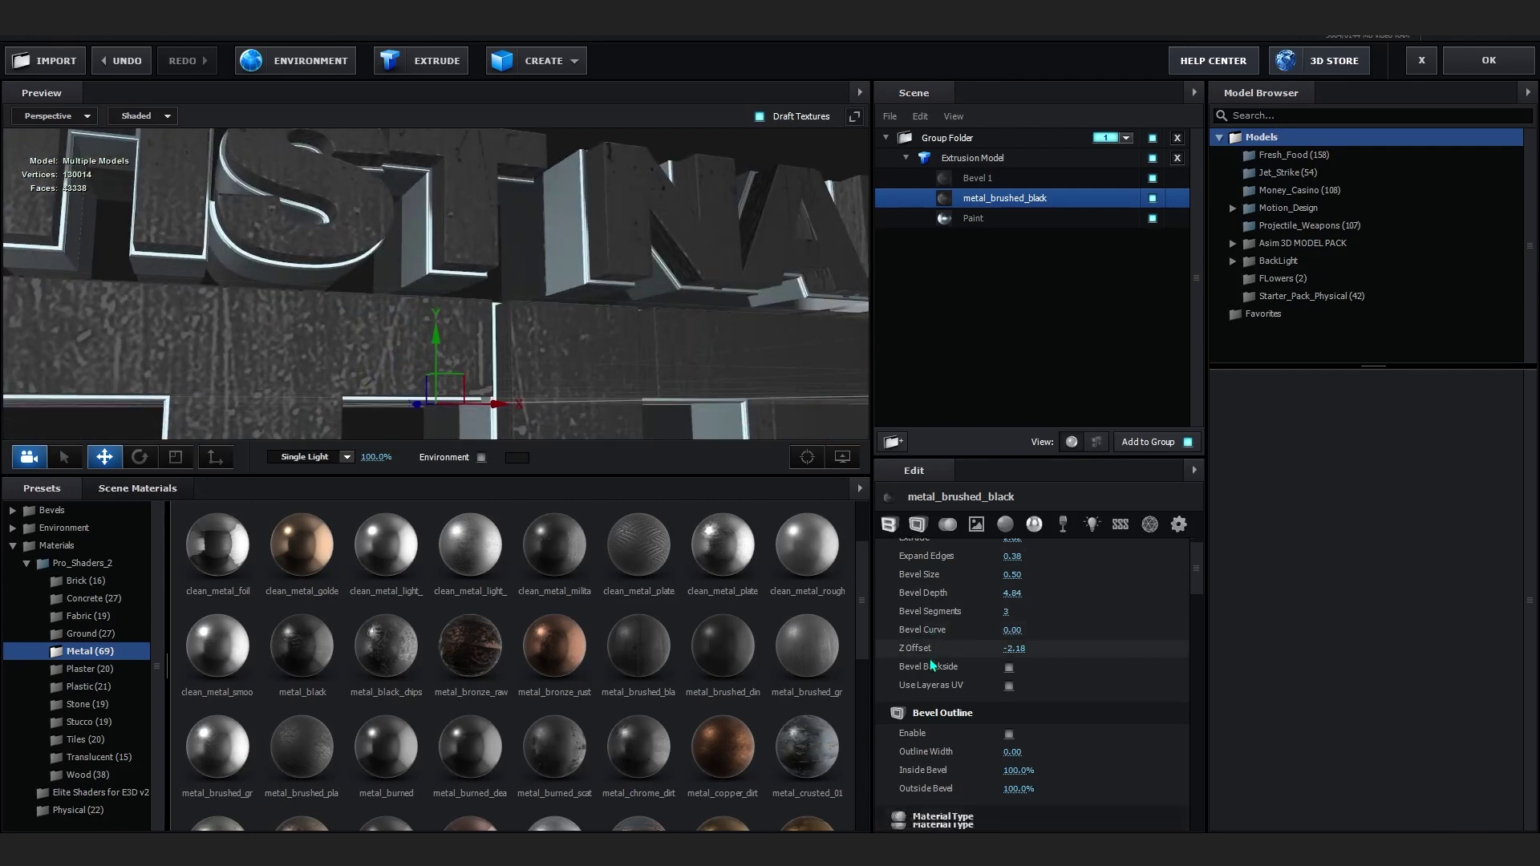
pyautogui.scroll(-4, 942, 613)
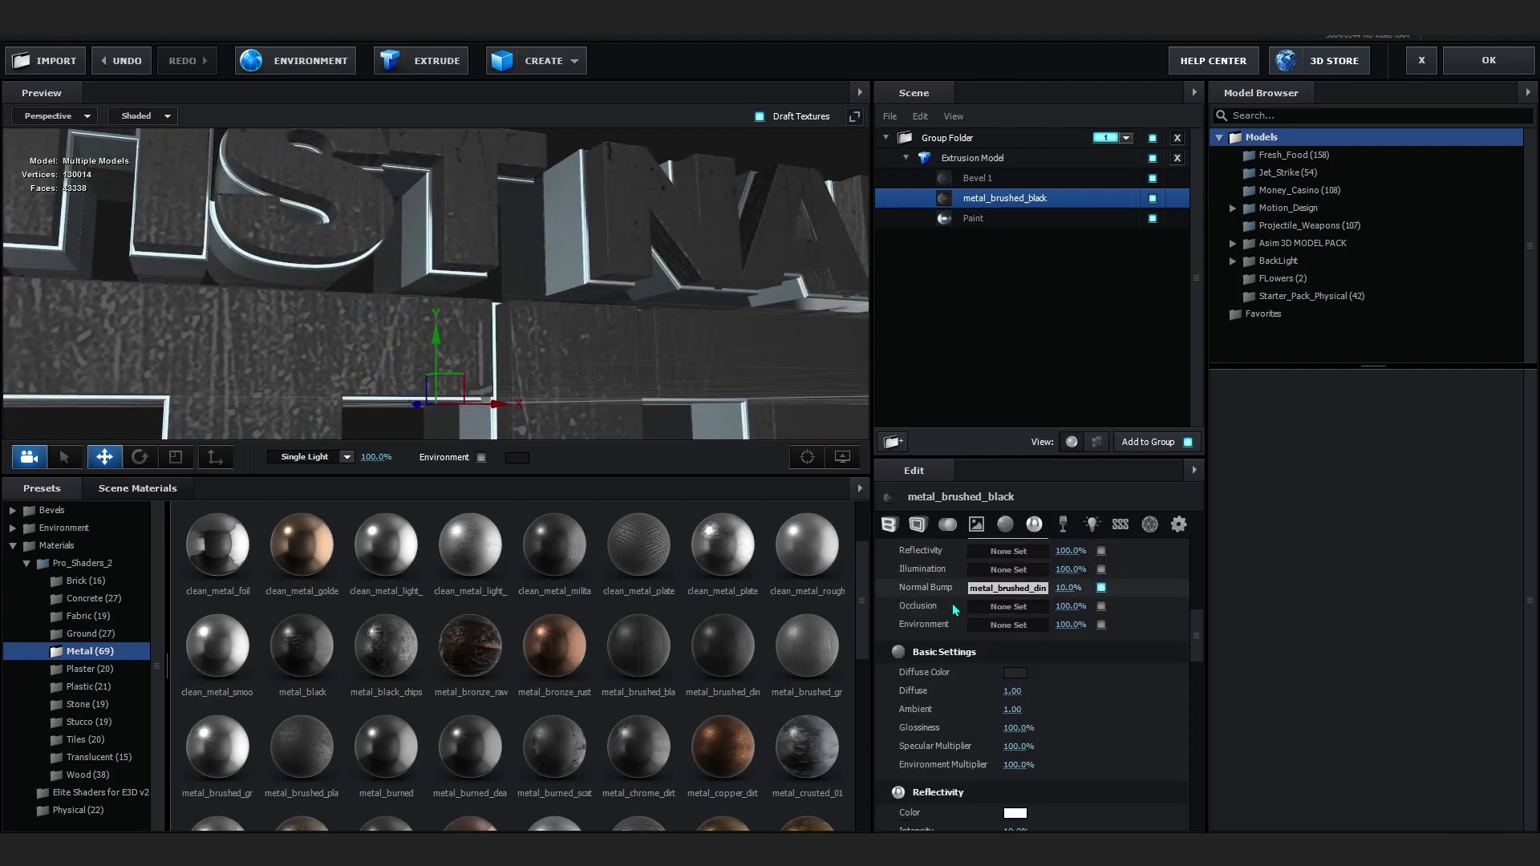
pyautogui.click(1013, 576)
pyautogui.moveTo(880, 650); pyautogui.dragTo(859, 615)
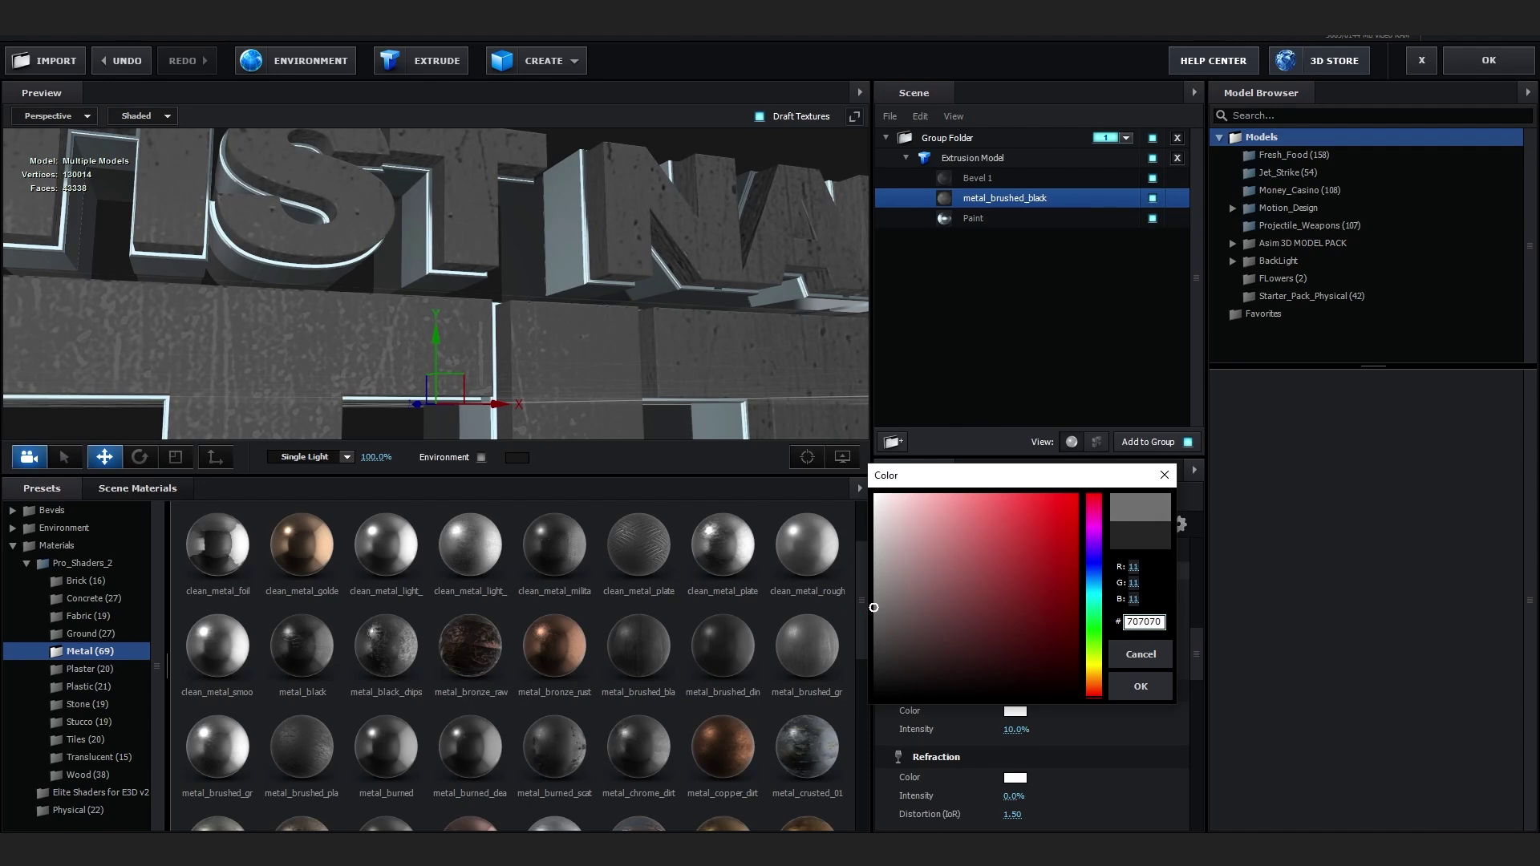
pyautogui.press('Return')
# - Set the brushed metal's Diffuse to 1.31, Reflectivity Intensity to 46% and Normal Bump to 6%, and reduce its Glossiness texture amount
pyautogui.moveTo(1014, 588); pyautogui.dragTo(1013, 629)
pyautogui.scroll(-2, 1014, 626)
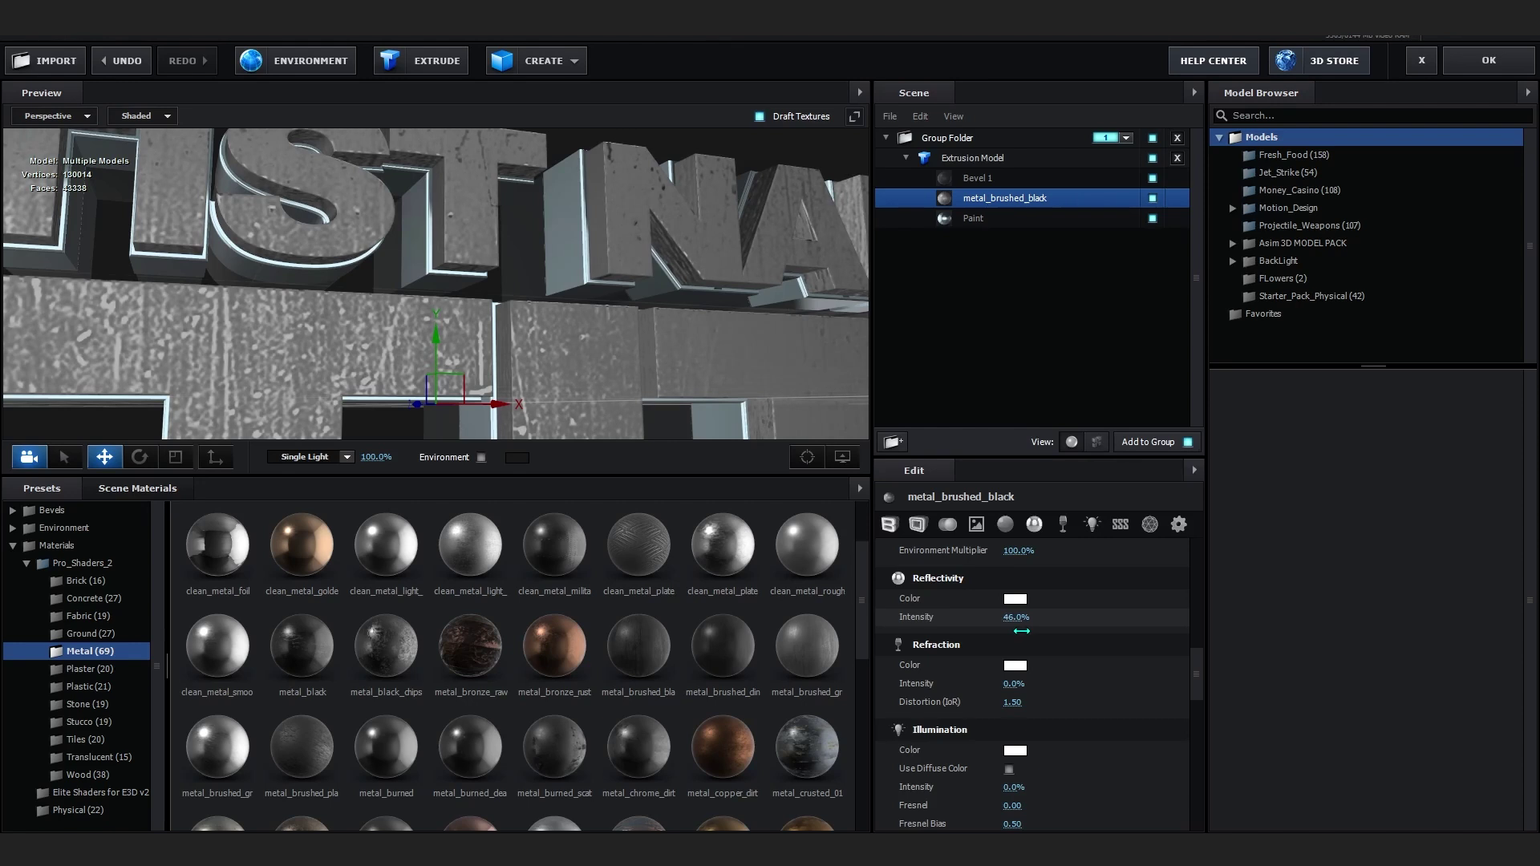
pyautogui.scroll(5, 1020, 631)
pyautogui.moveTo(1072, 661); pyautogui.dragTo(1071, 661)
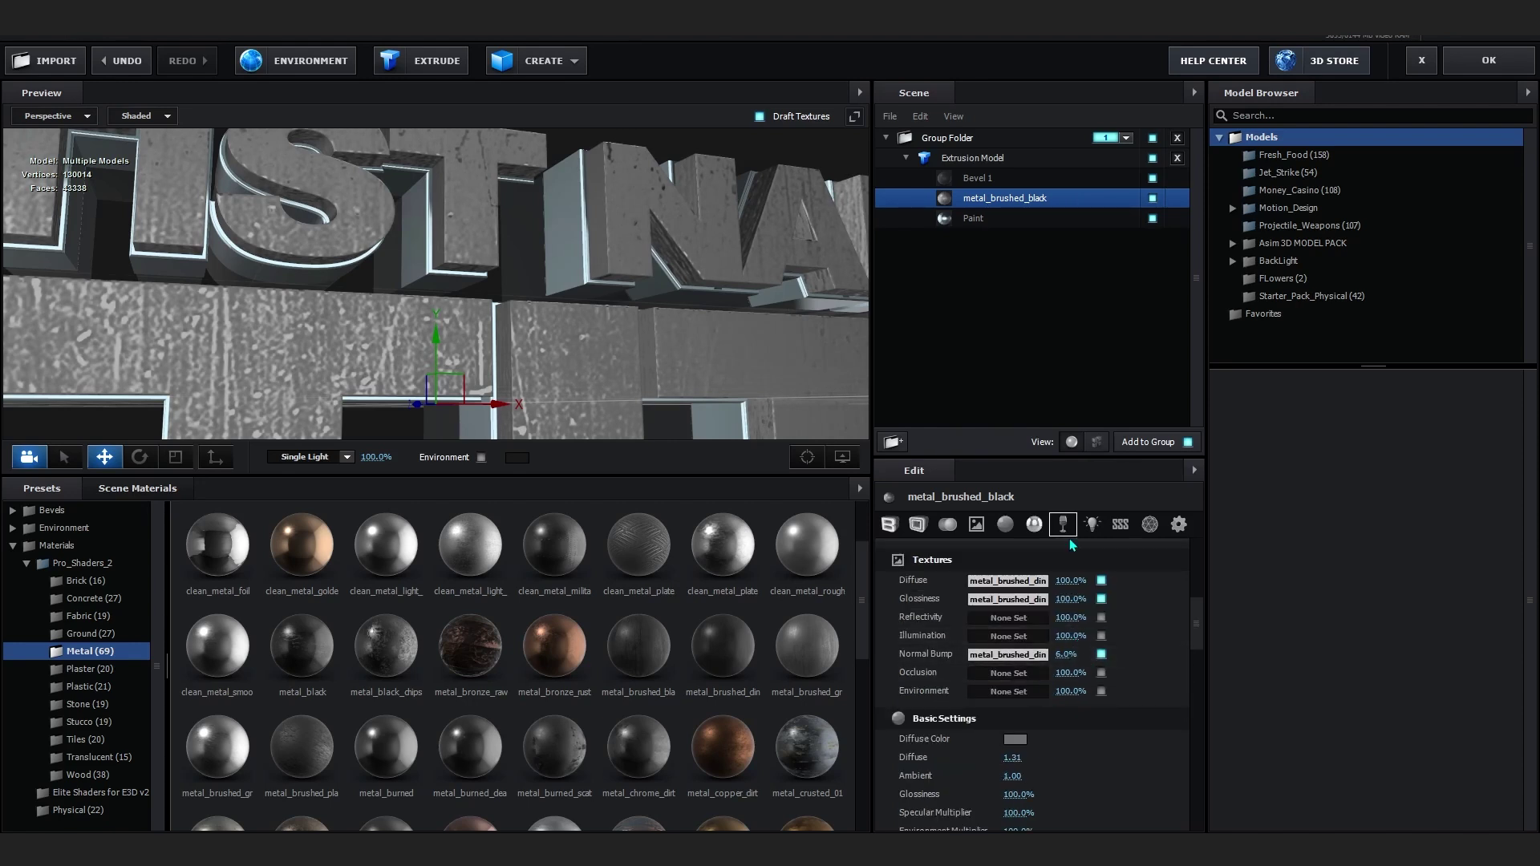
pyautogui.moveTo(1071, 599); pyautogui.dragTo(1009, 603)
# - Examine the textured title from another angle and review the Paint material's texture, basic and reflectivity settings
pyautogui.moveTo(554, 321); pyautogui.dragTo(600, 287)
pyautogui.scroll(-4, 600, 287)
pyautogui.scroll(-2, 601, 289)
pyautogui.scroll(6, 605, 298)
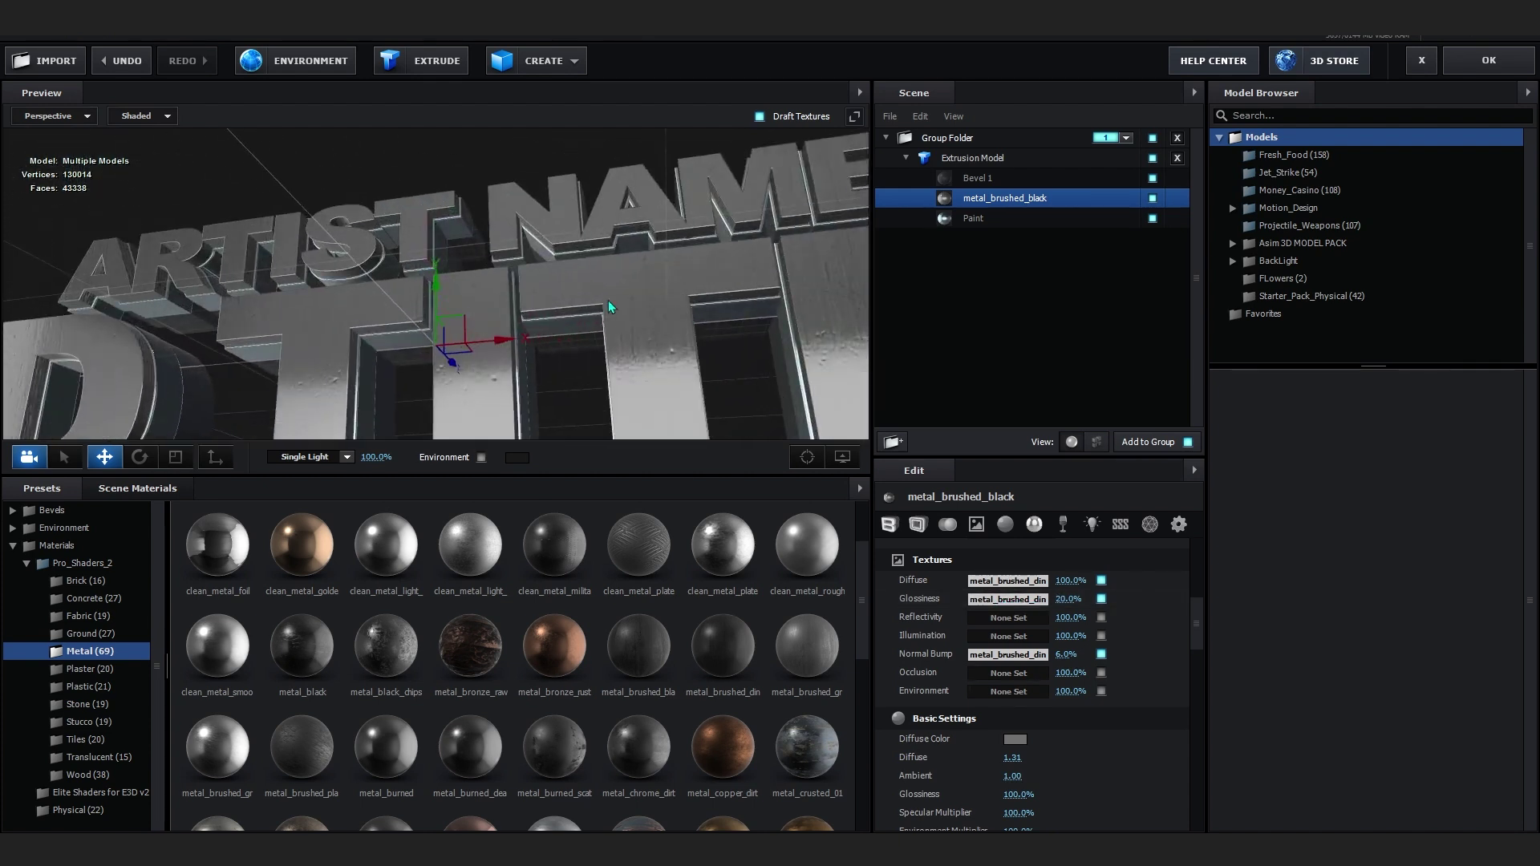
pyautogui.scroll(3, 610, 307)
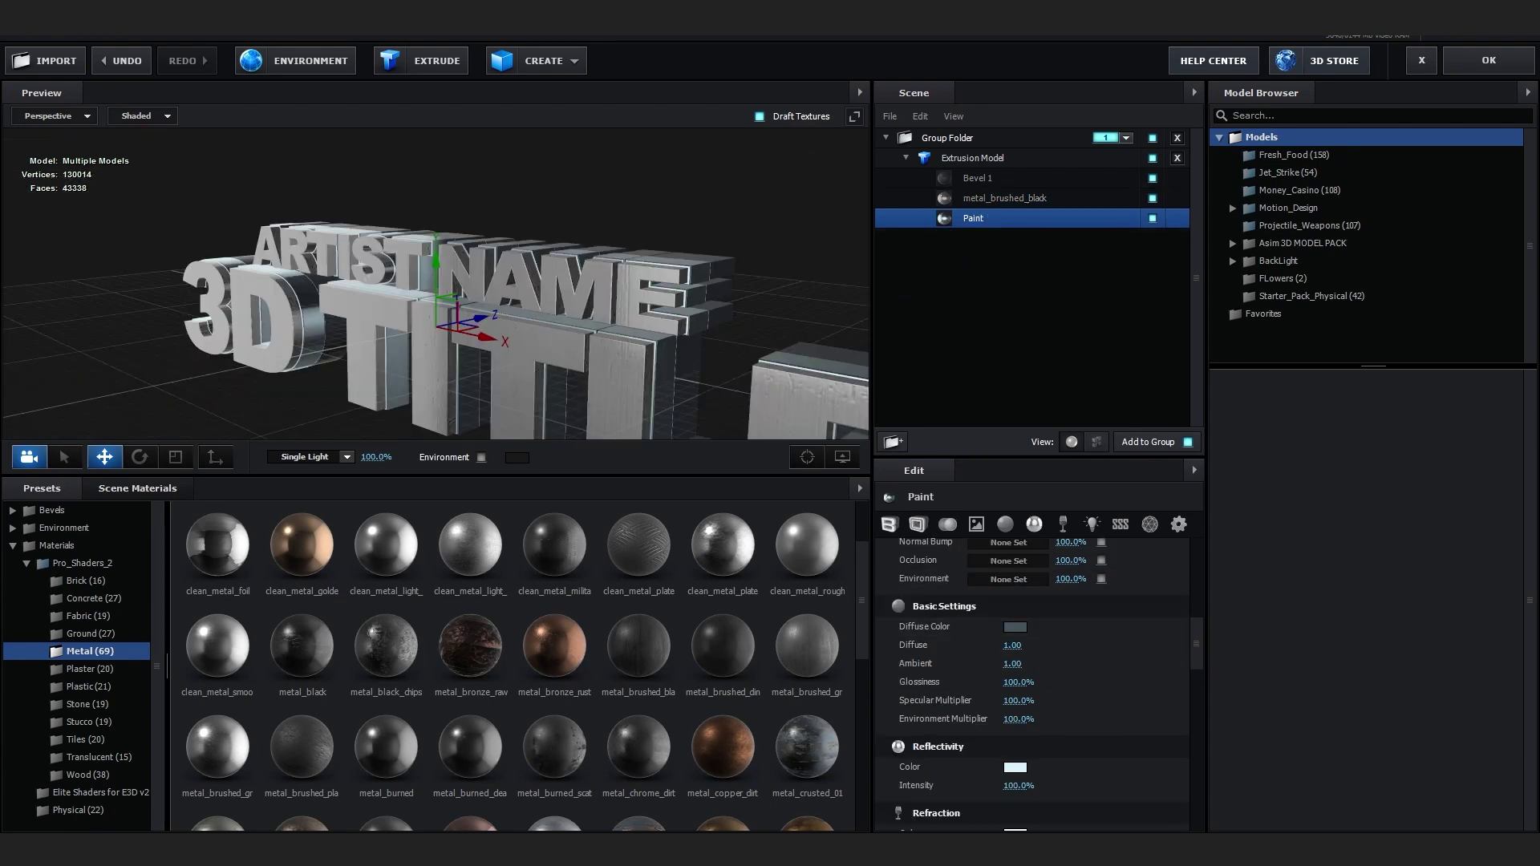
pyautogui.scroll(-4, 1127, 729)
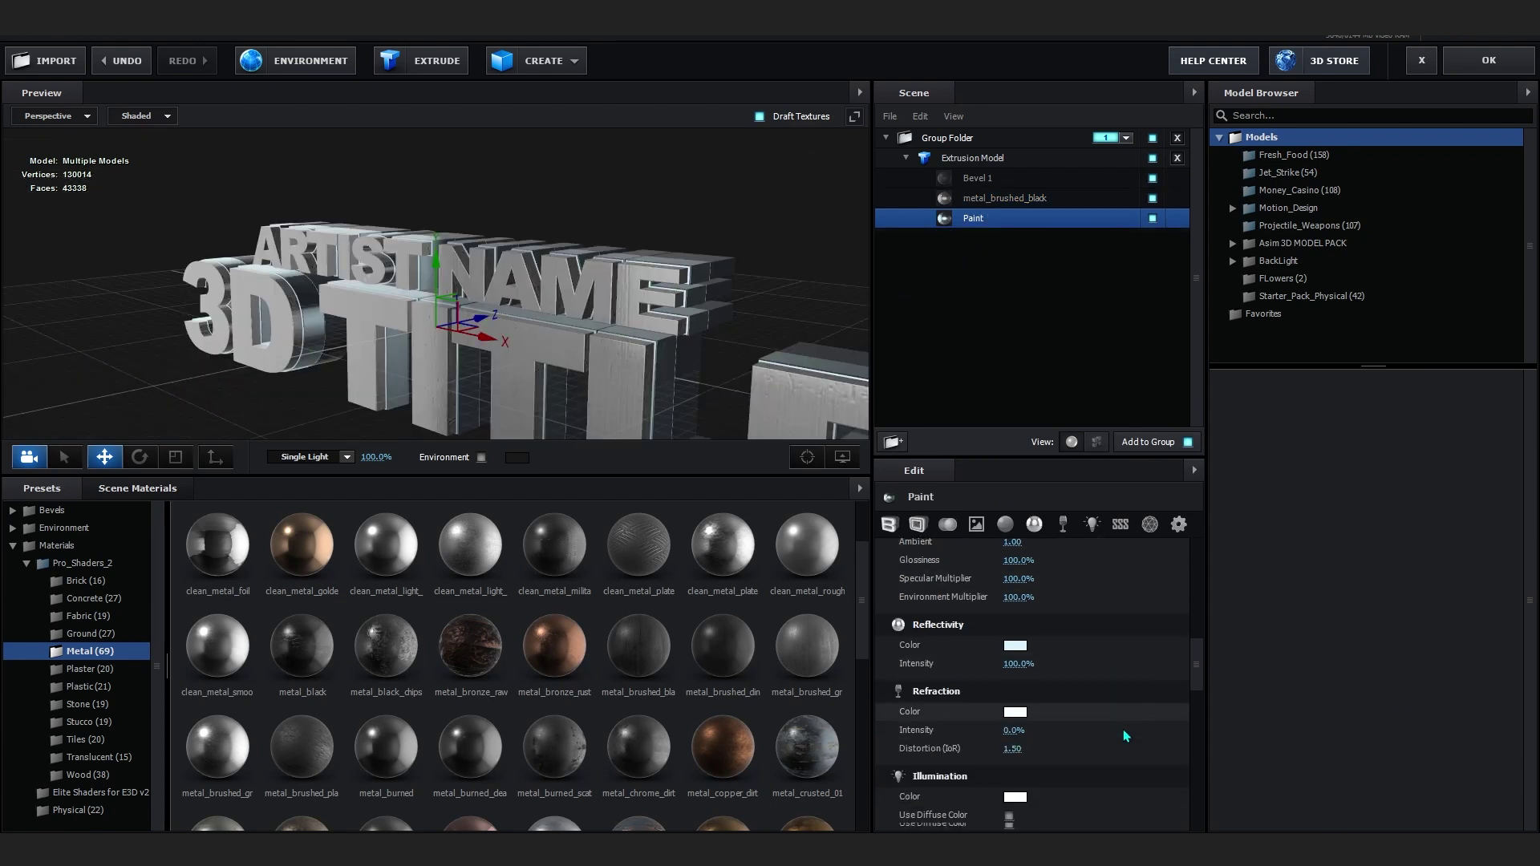
pyautogui.scroll(3, 1034, 656)
pyautogui.scroll(4, 1035, 656)
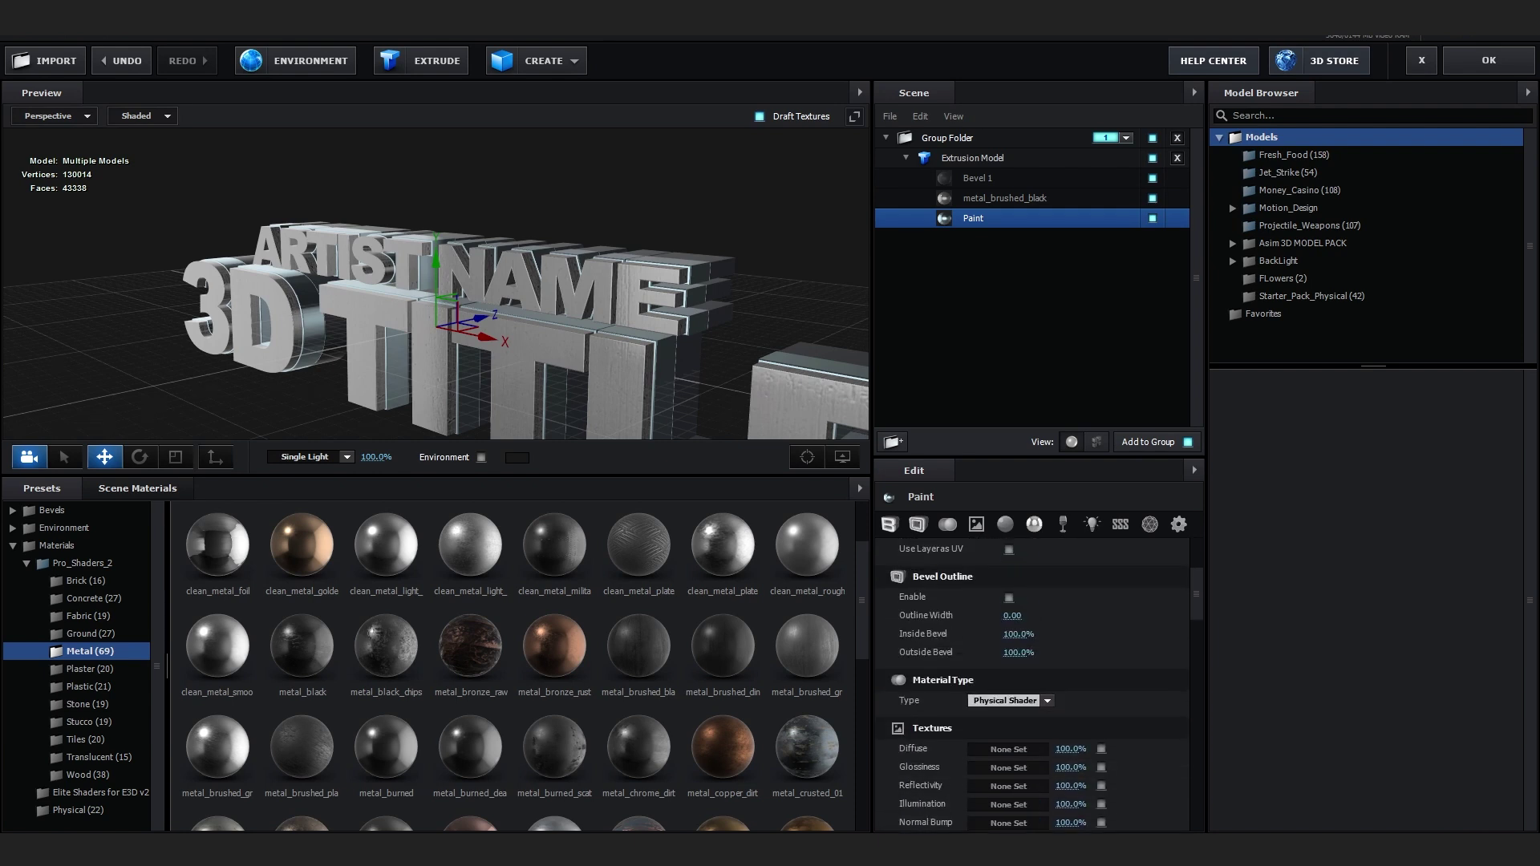
pyautogui.scroll(-4, 1022, 682)
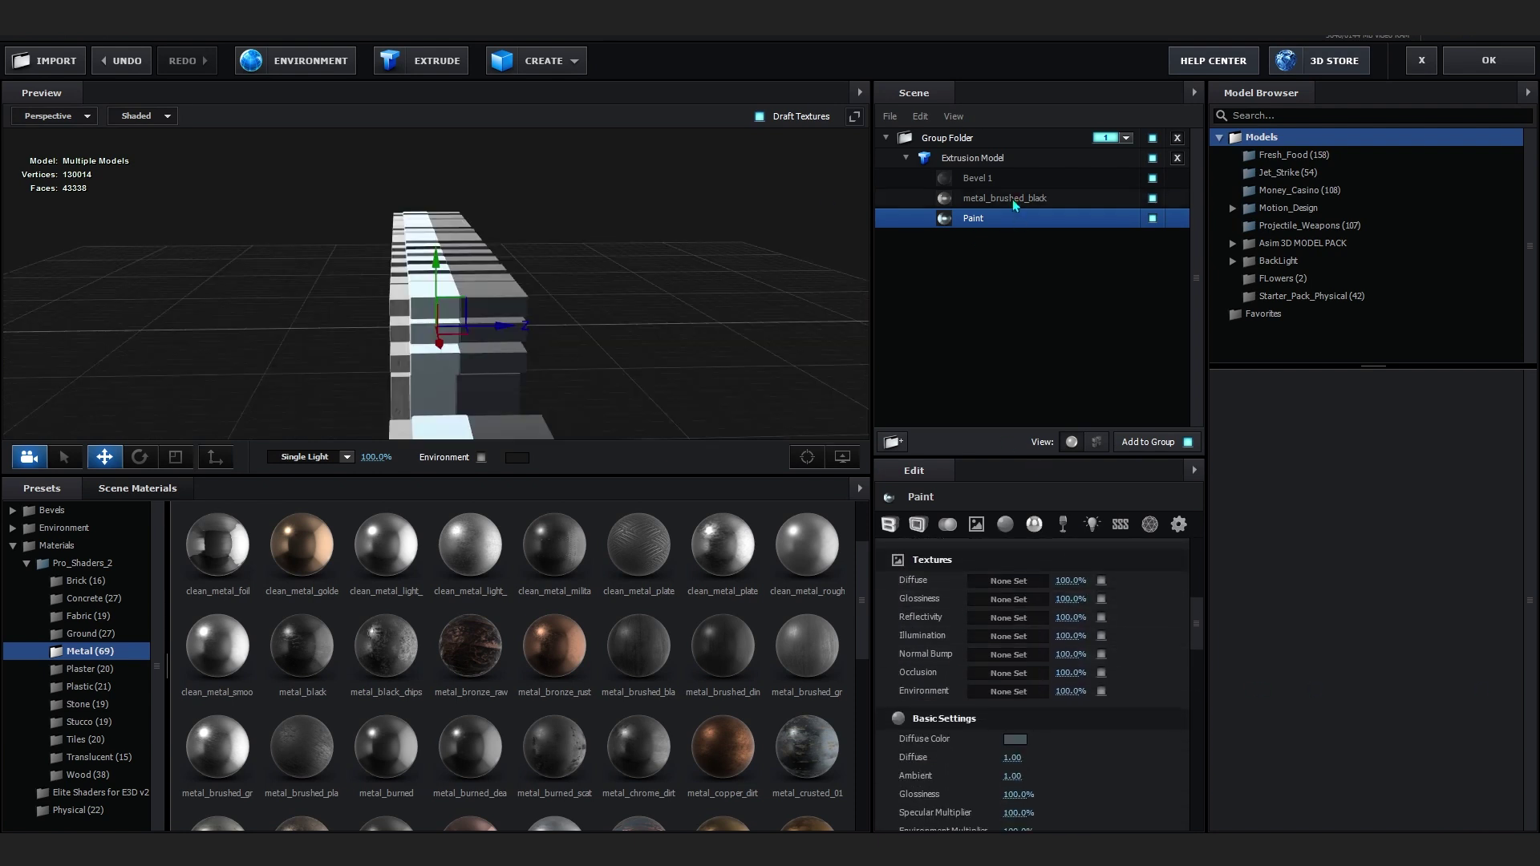
# - Set Bevel 1's Illumination colour to light blue #00ADFF
pyautogui.click(977, 178)
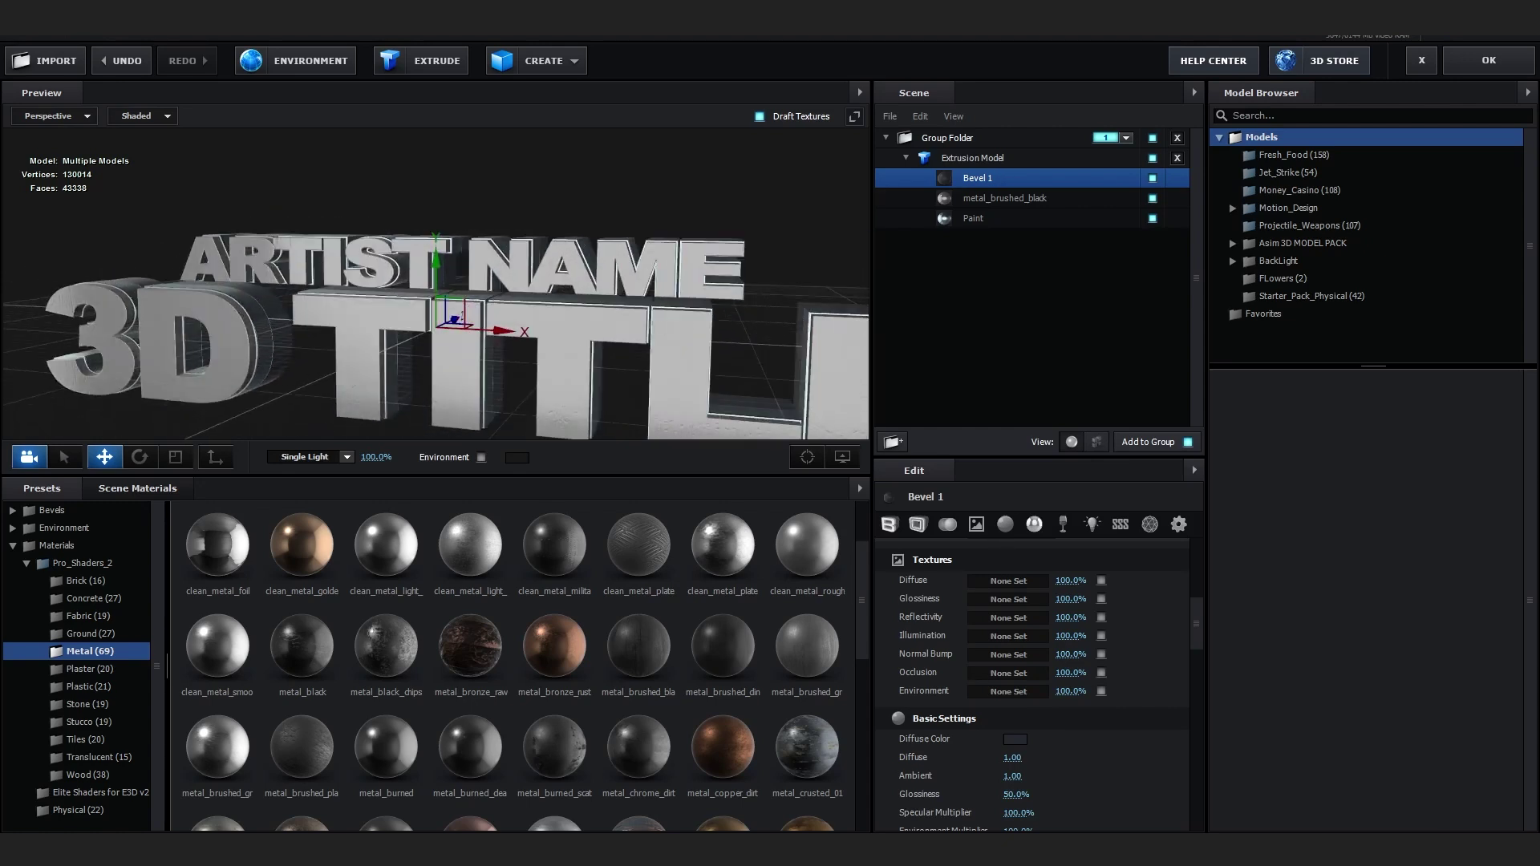
pyautogui.moveTo(697, 437); pyautogui.dragTo(743, 368)
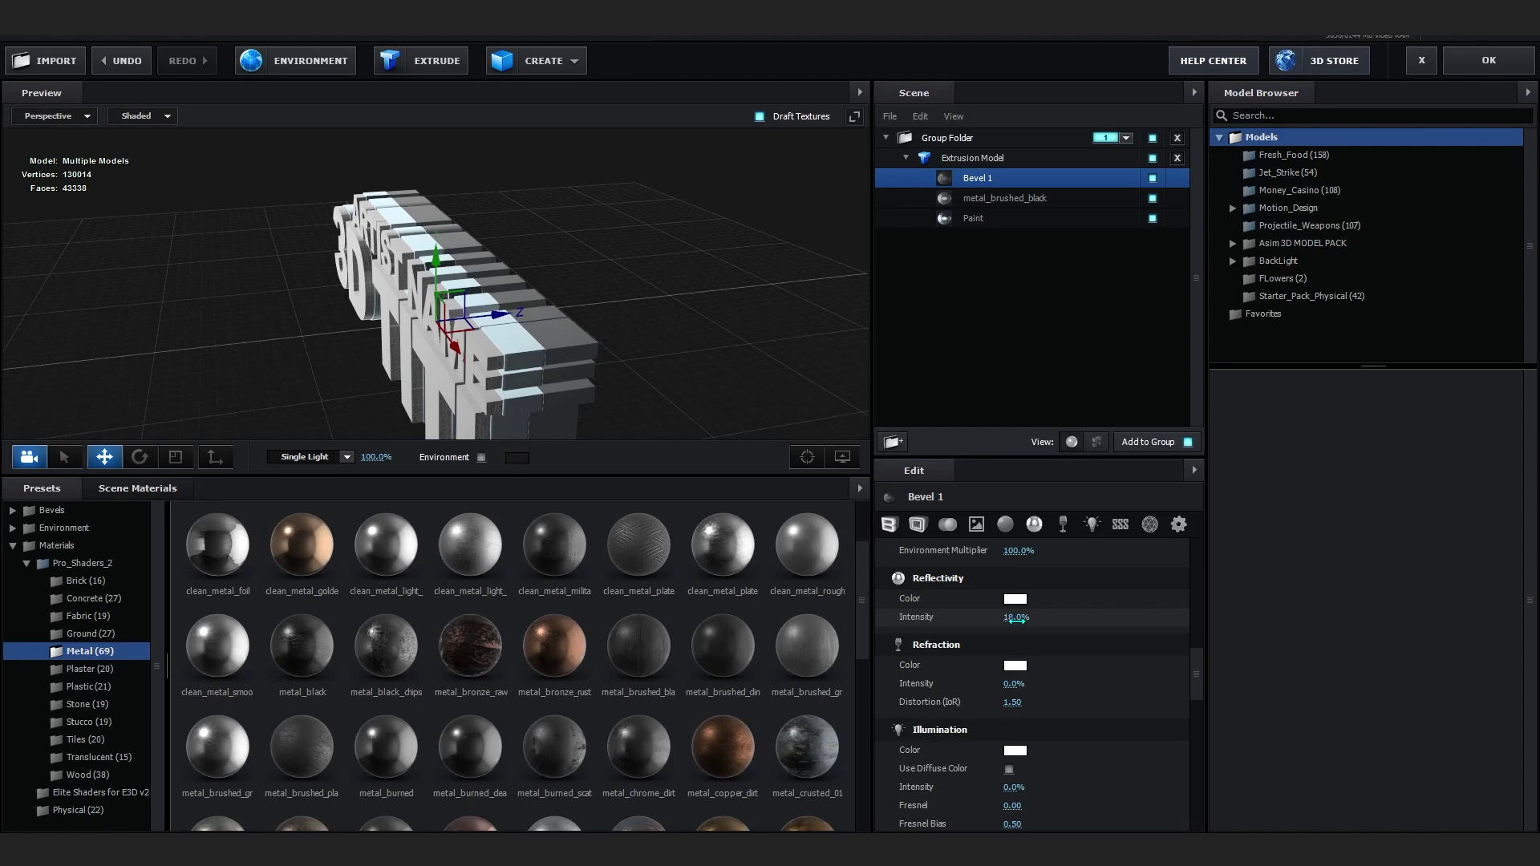
pyautogui.scroll(3, 1016, 619)
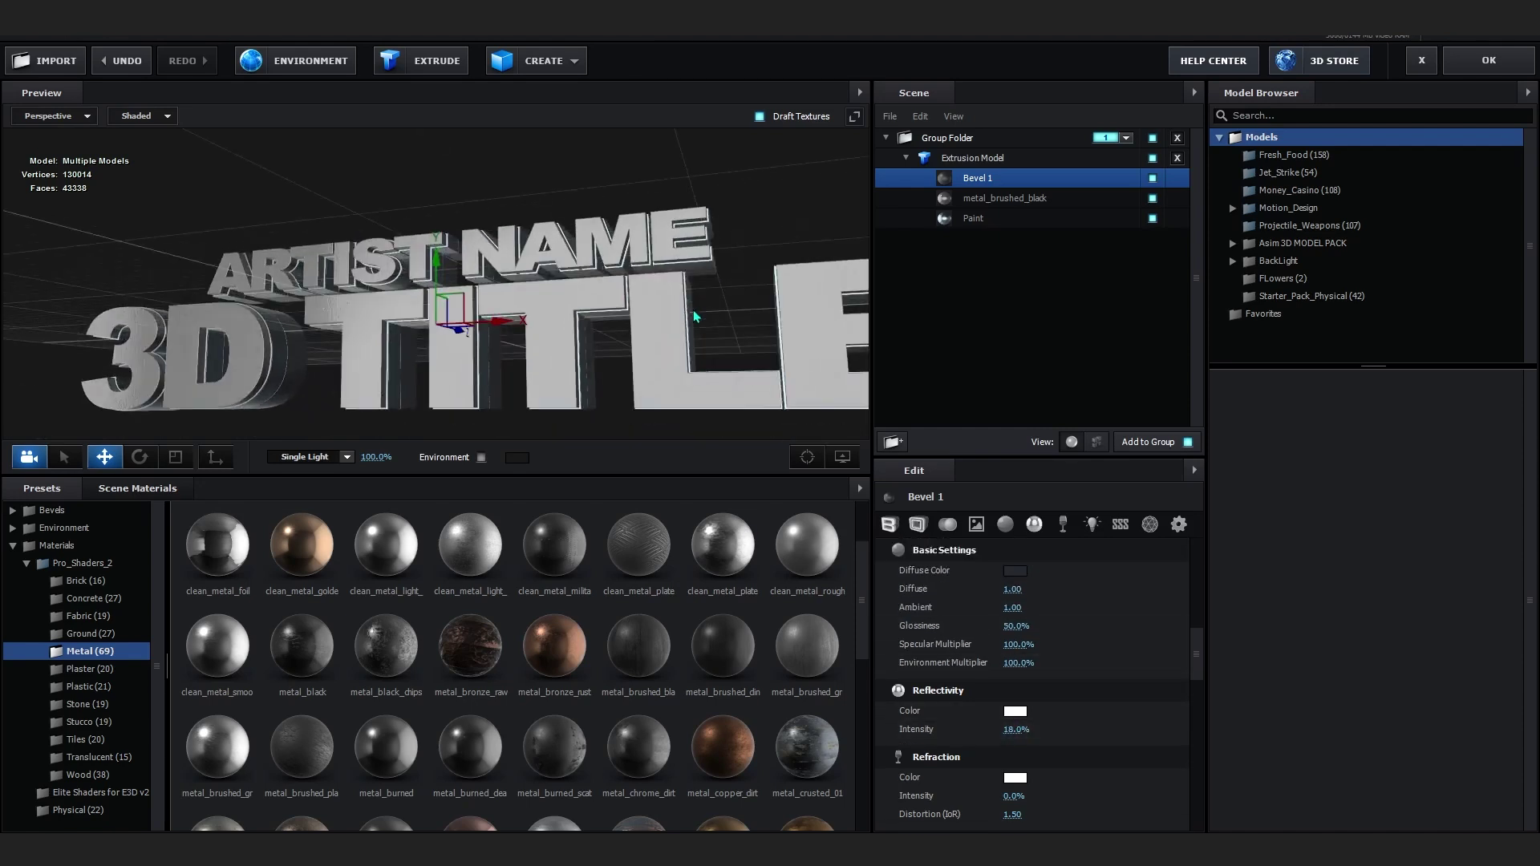
pyautogui.scroll(-4, 1034, 641)
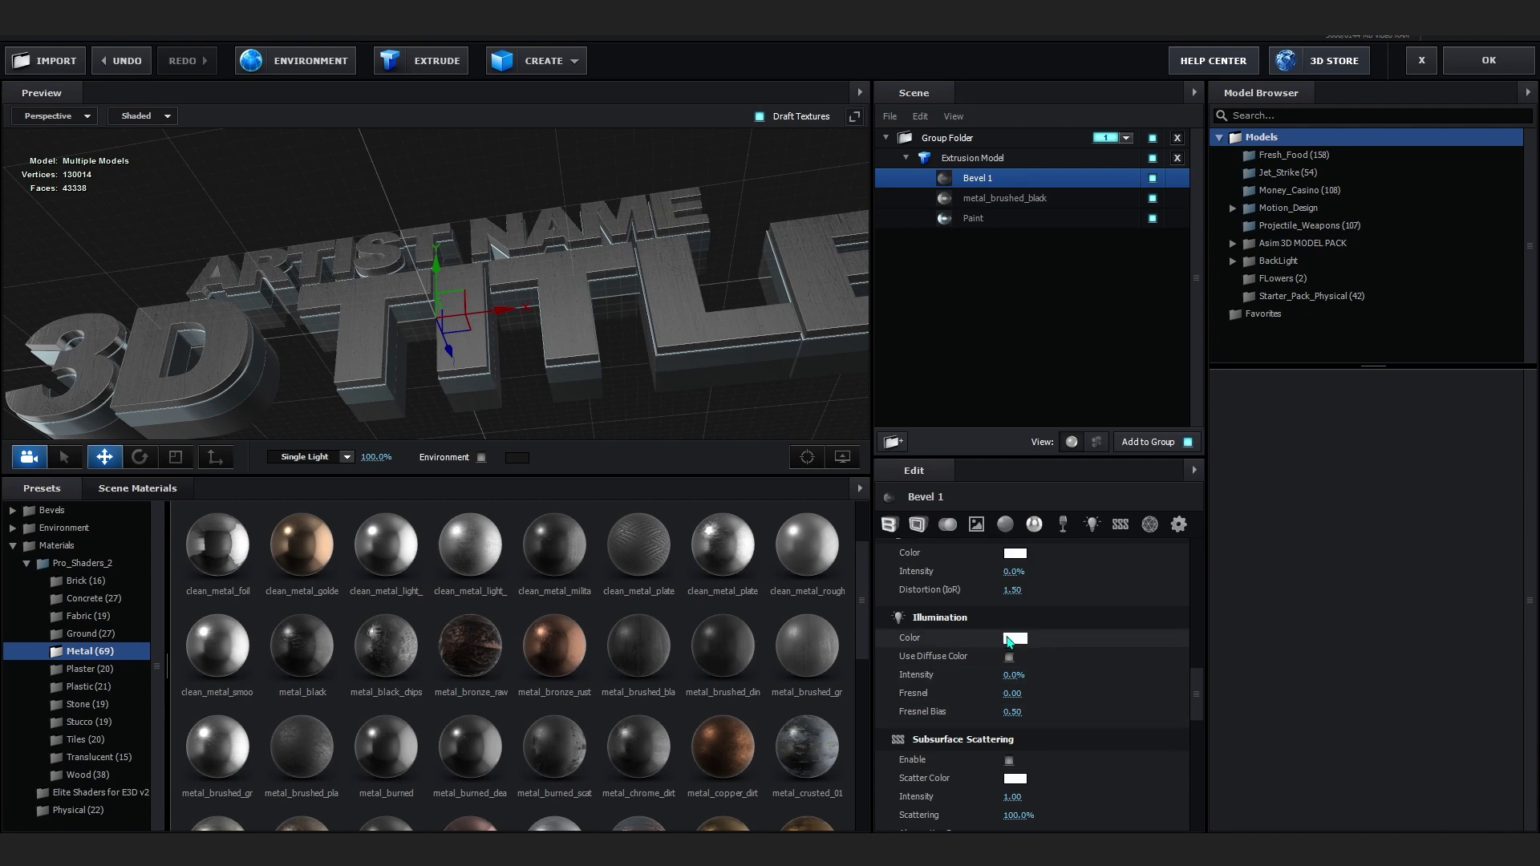
pyautogui.click(1010, 640)
pyautogui.click(1097, 678)
pyautogui.moveTo(1099, 682)
pyautogui.mouseDown()
pyautogui.moveTo(1095, 647)
pyautogui.moveTo(1111, 651)
pyautogui.mouseUp()
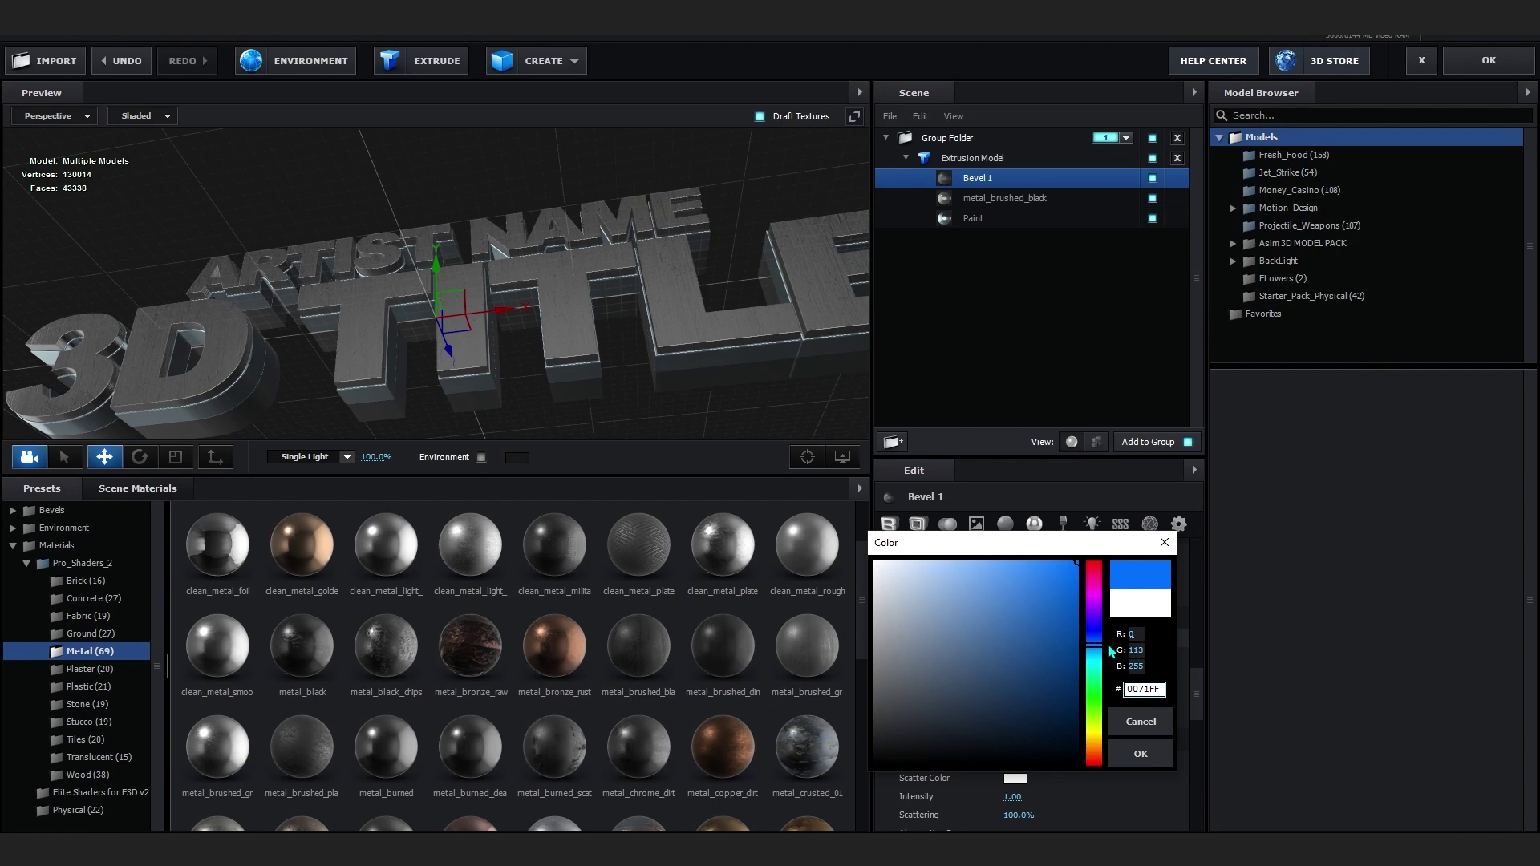
pyautogui.click(1141, 753)
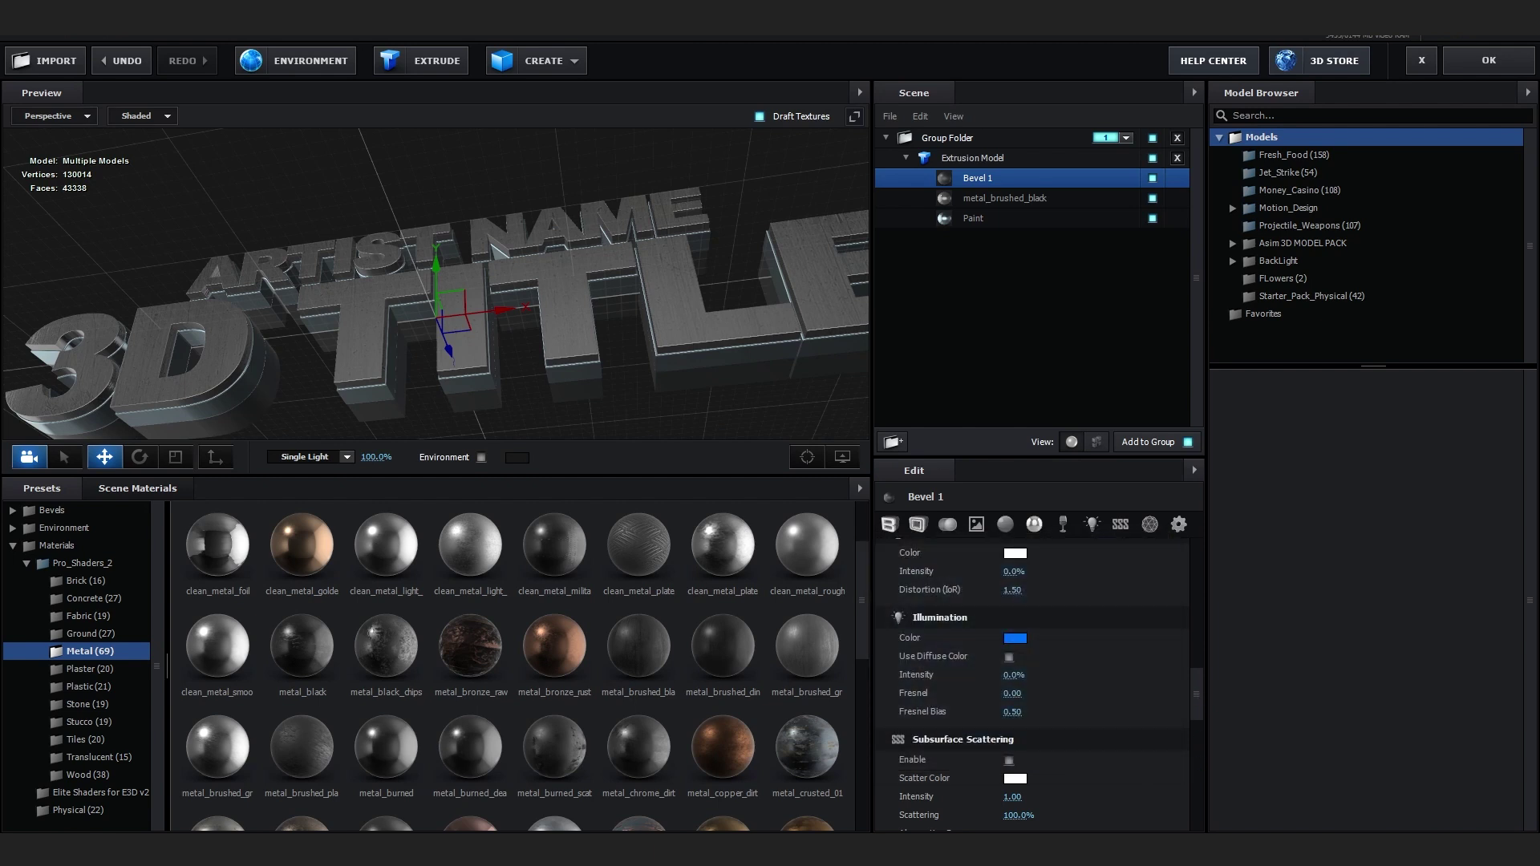
pyautogui.click(1017, 638)
pyautogui.moveTo(1094, 644); pyautogui.dragTo(1093, 652)
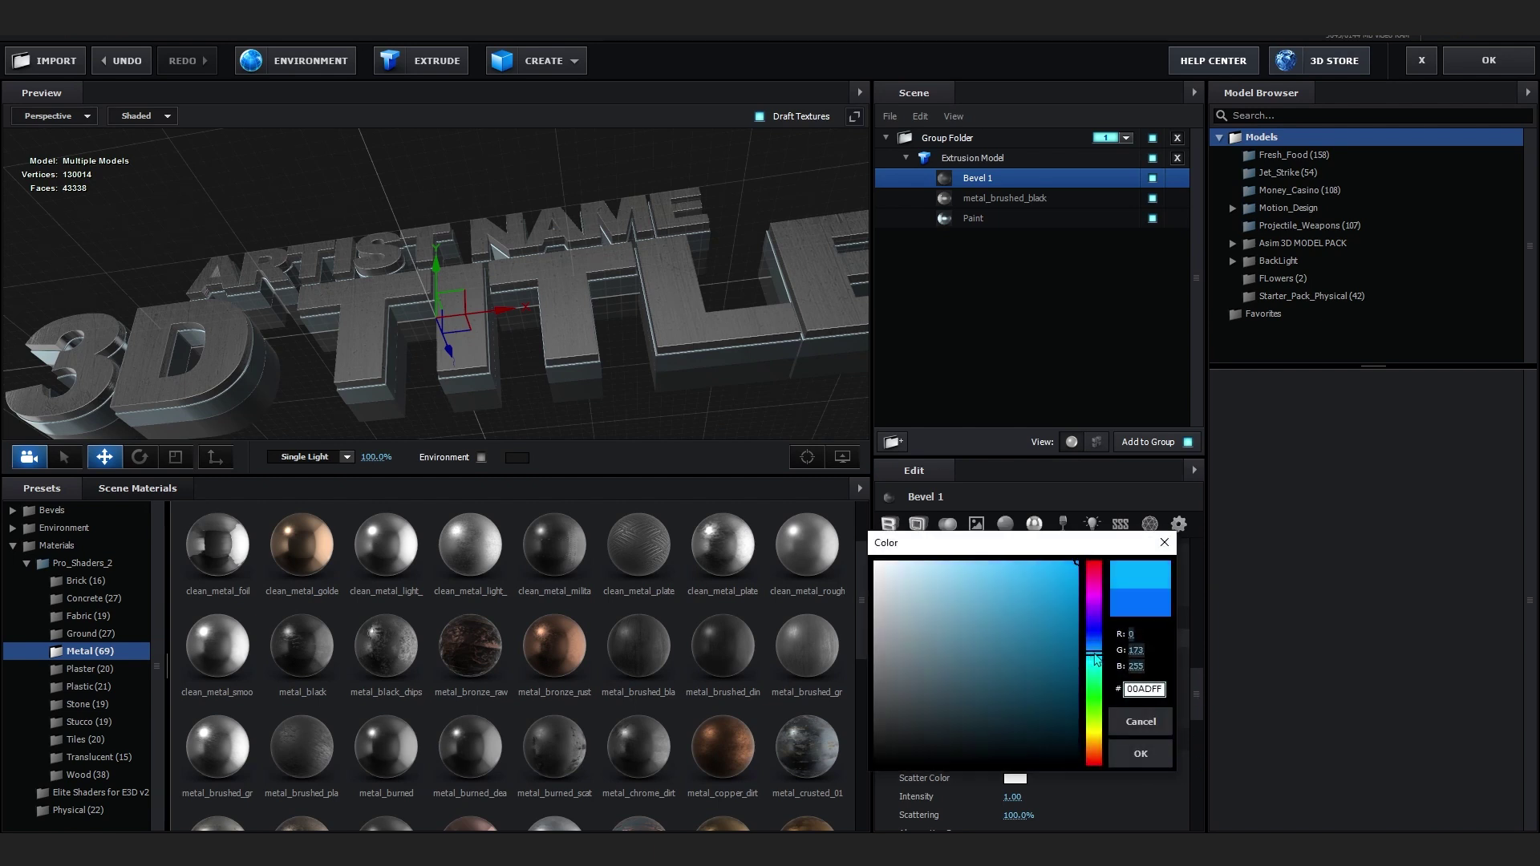
pyautogui.click(1147, 749)
# - Set Bevel 1's Illumination Intensity to 55%, Fresnel to 1.00 and Fresnel Bias to 1.53
pyautogui.moveTo(1043, 669); pyautogui.dragTo(1049, 669)
pyautogui.moveTo(1012, 693); pyautogui.dragTo(1237, 706)
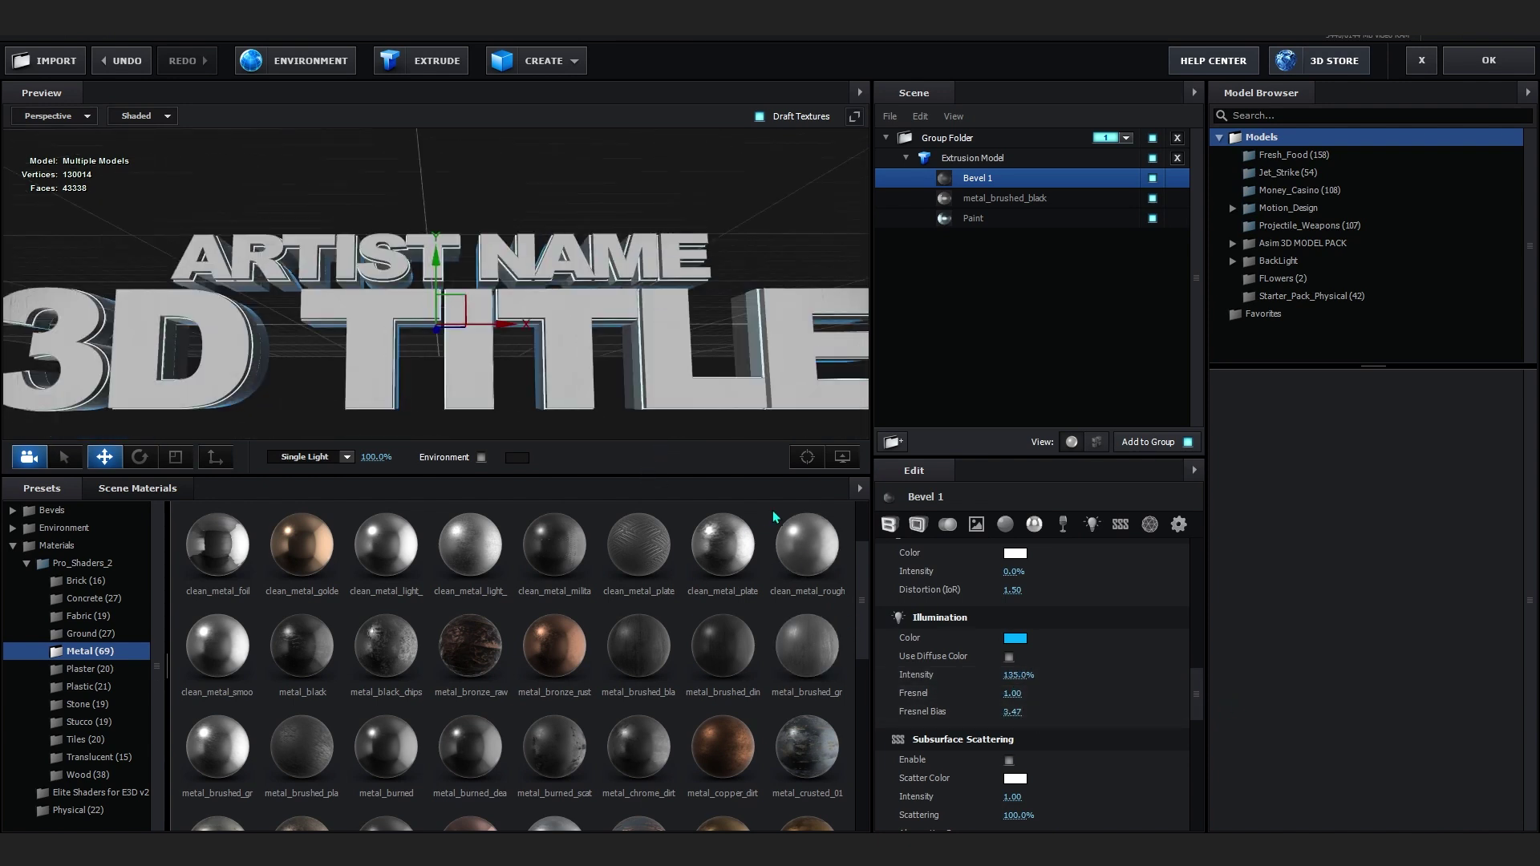
pyautogui.moveTo(1012, 711); pyautogui.dragTo(810, 730)
pyautogui.moveTo(1014, 675); pyautogui.dragTo(957, 691)
pyautogui.moveTo(1009, 711); pyautogui.dragTo(1089, 712)
pyautogui.moveTo(546, 321); pyautogui.dragTo(593, 386)
pyautogui.scroll(-3, 634, 361)
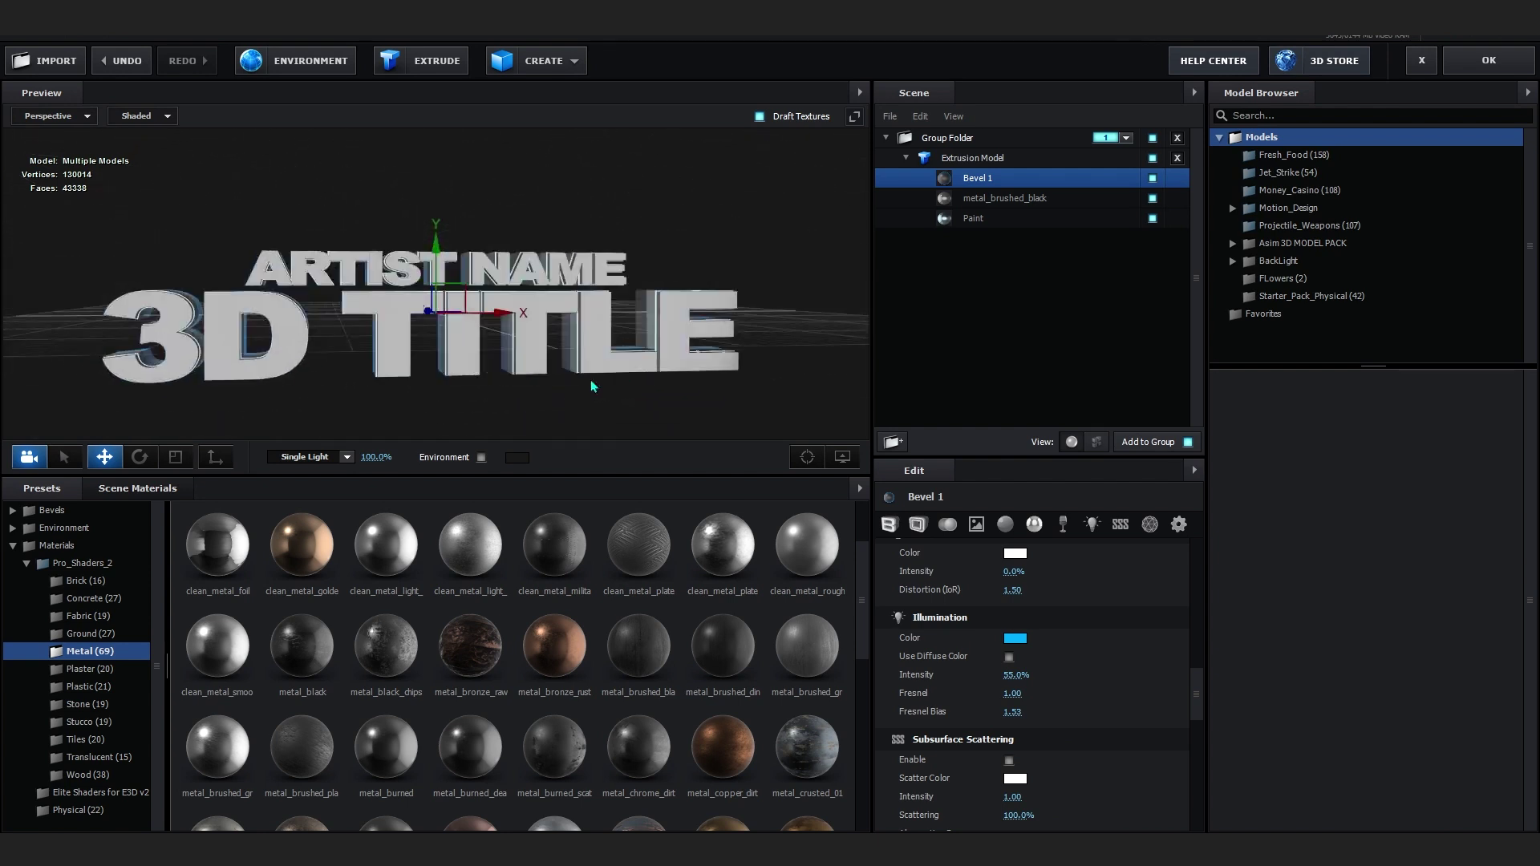
# - Set Bevel 1's Extrude to 3.24 and Z Offset to -2.87, and Paint's Extrude to 2.13 and Z Offset to -0.52
pyautogui.click(977, 178)
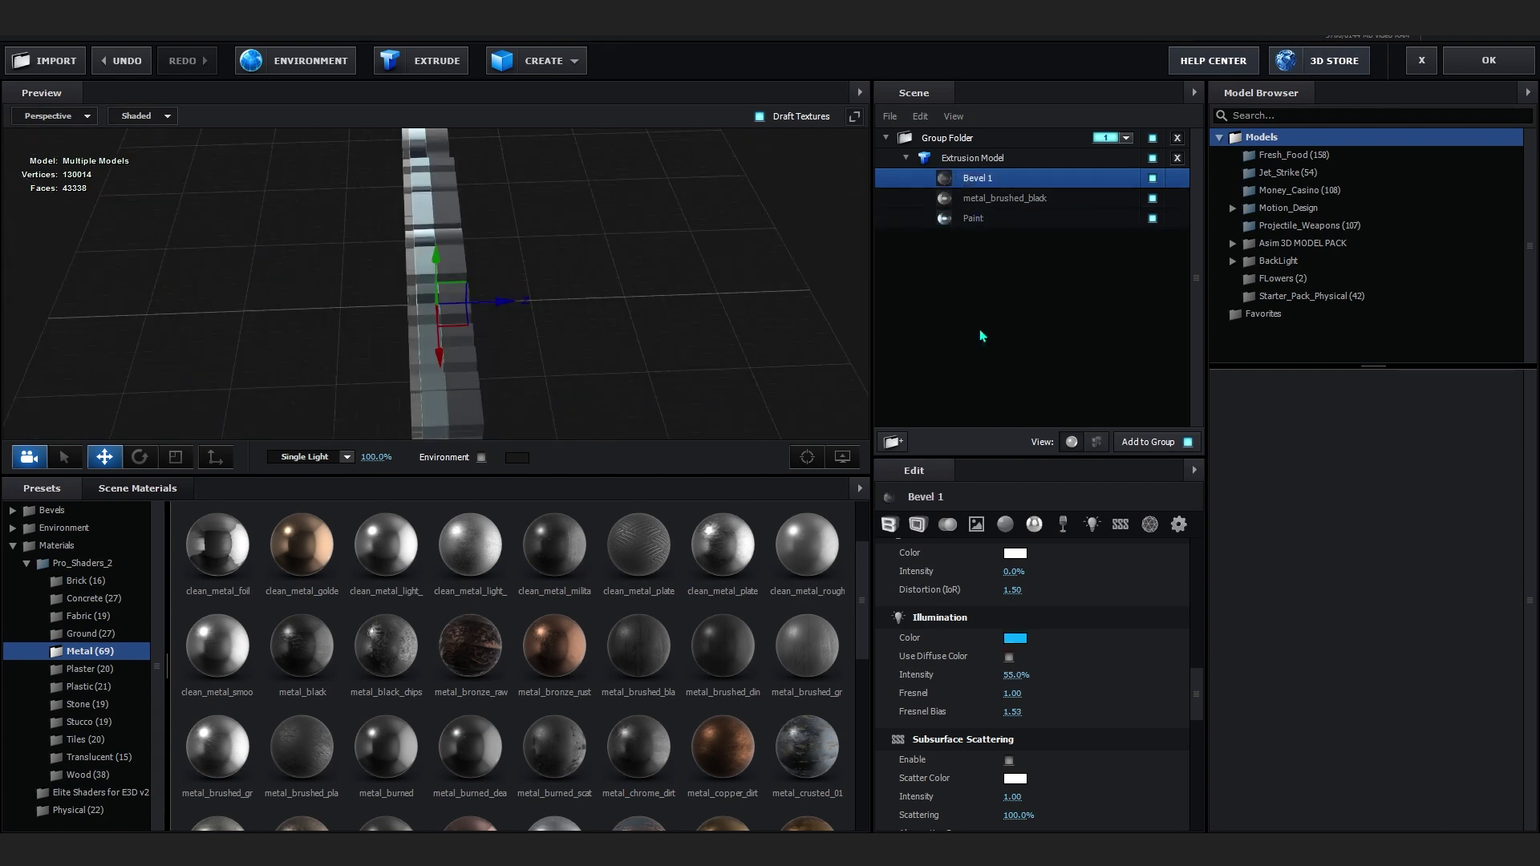
pyautogui.scroll(10, 1051, 607)
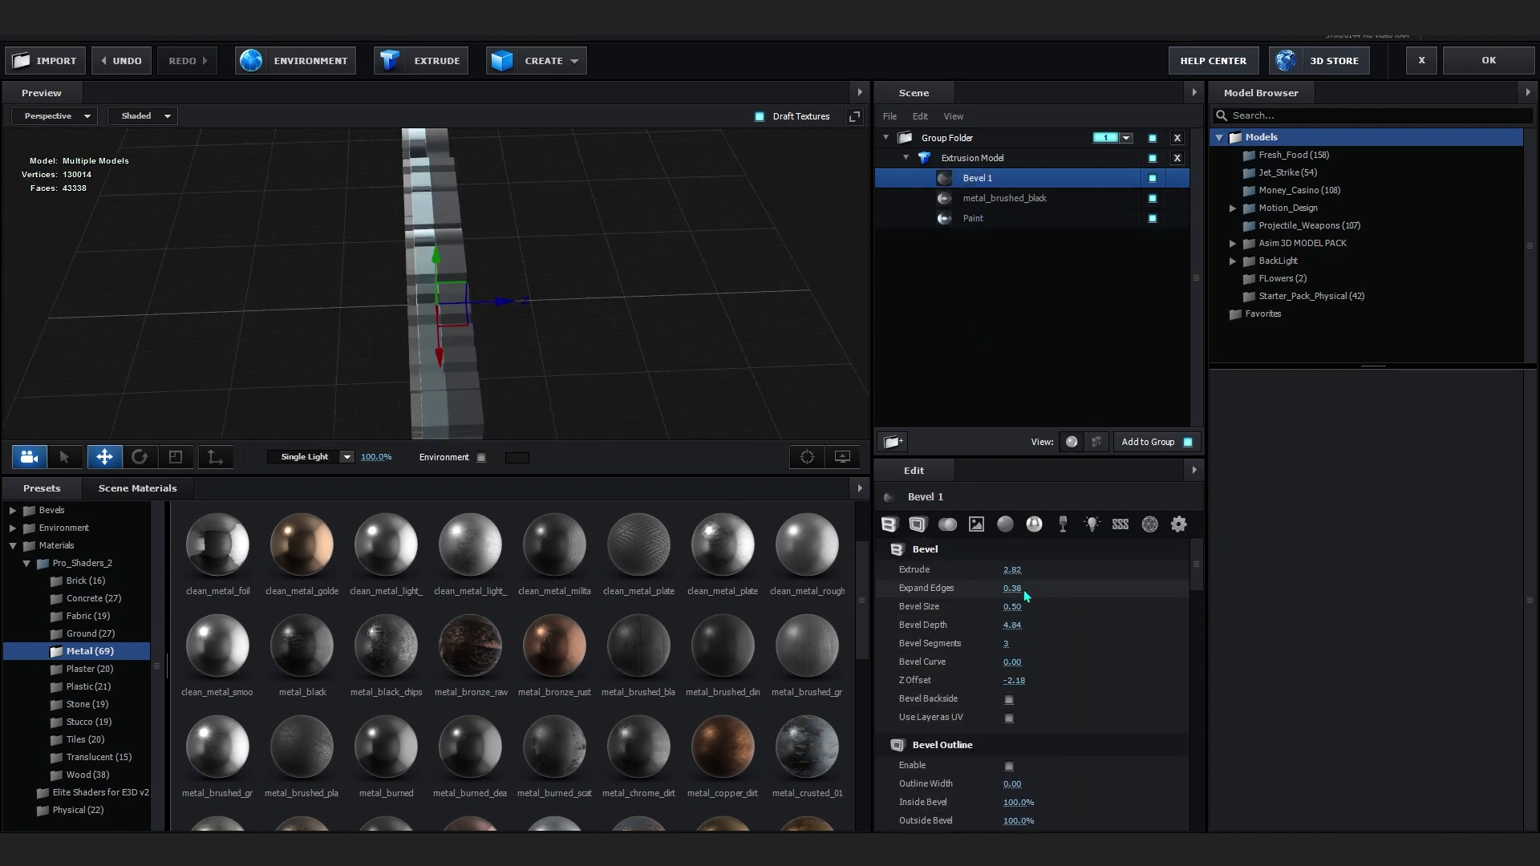
pyautogui.moveTo(955, 569); pyautogui.dragTo(970, 570)
pyautogui.moveTo(962, 681); pyautogui.dragTo(947, 681)
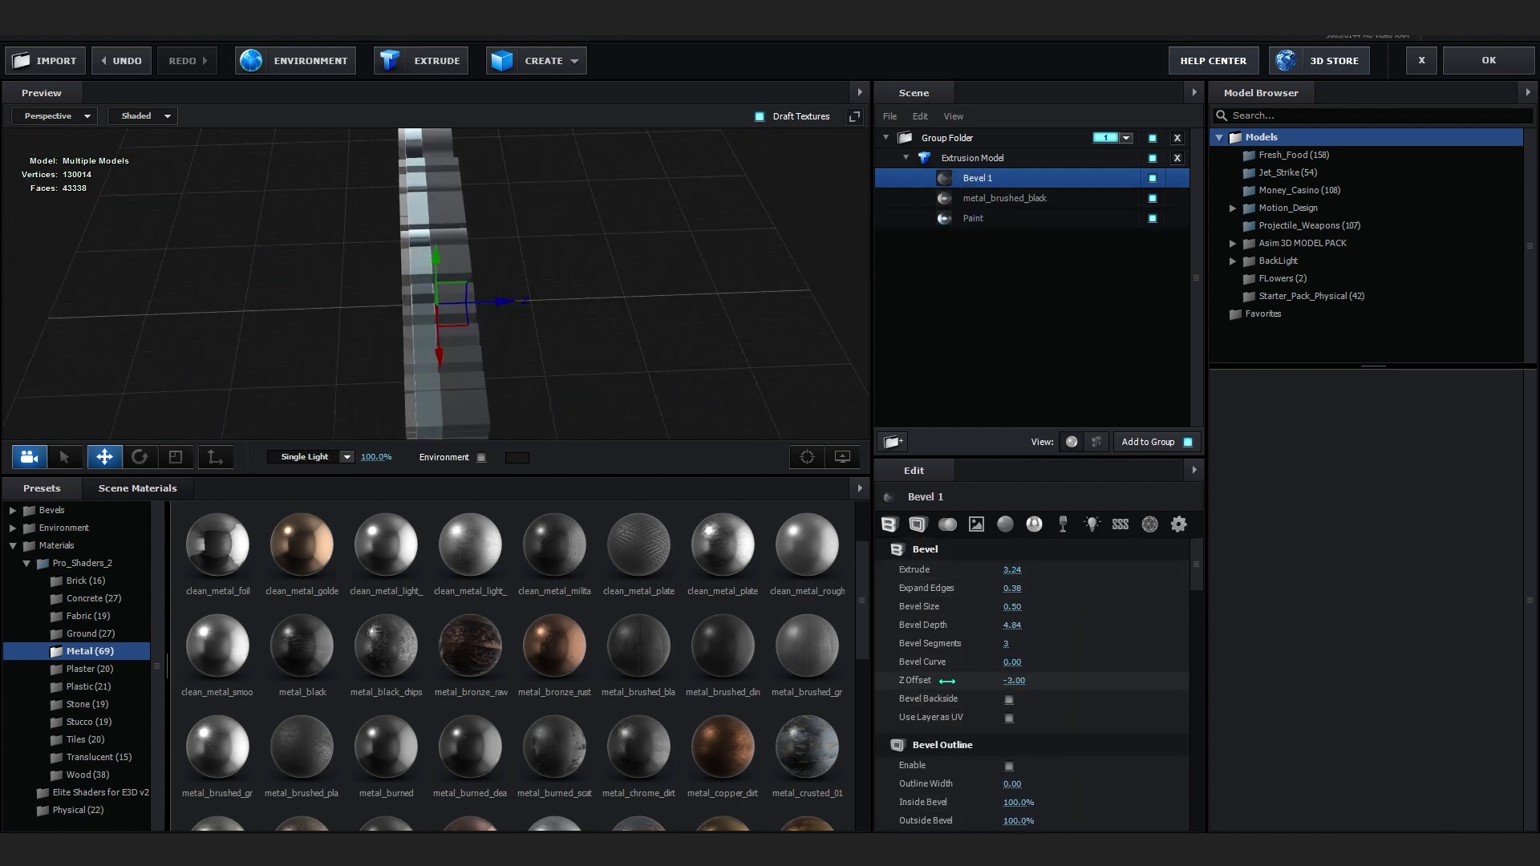
pyautogui.doubleClick(956, 227)
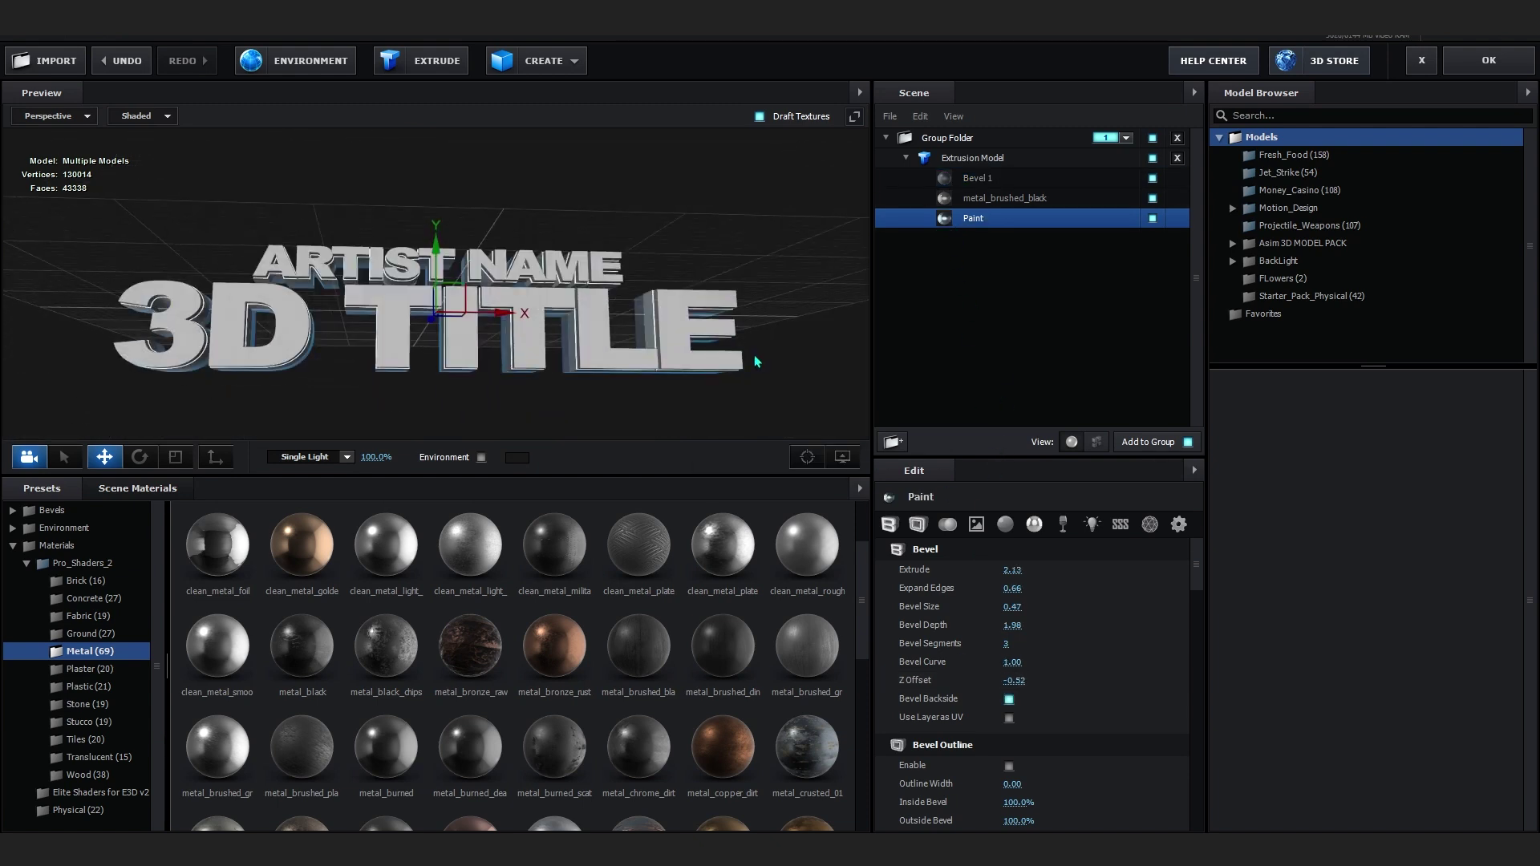
# - Replace the scene's environment texture with Custom Layer 1, the music video footage
pyautogui.click(261, 61)
pyautogui.click(1000, 264)
pyautogui.click(272, 72)
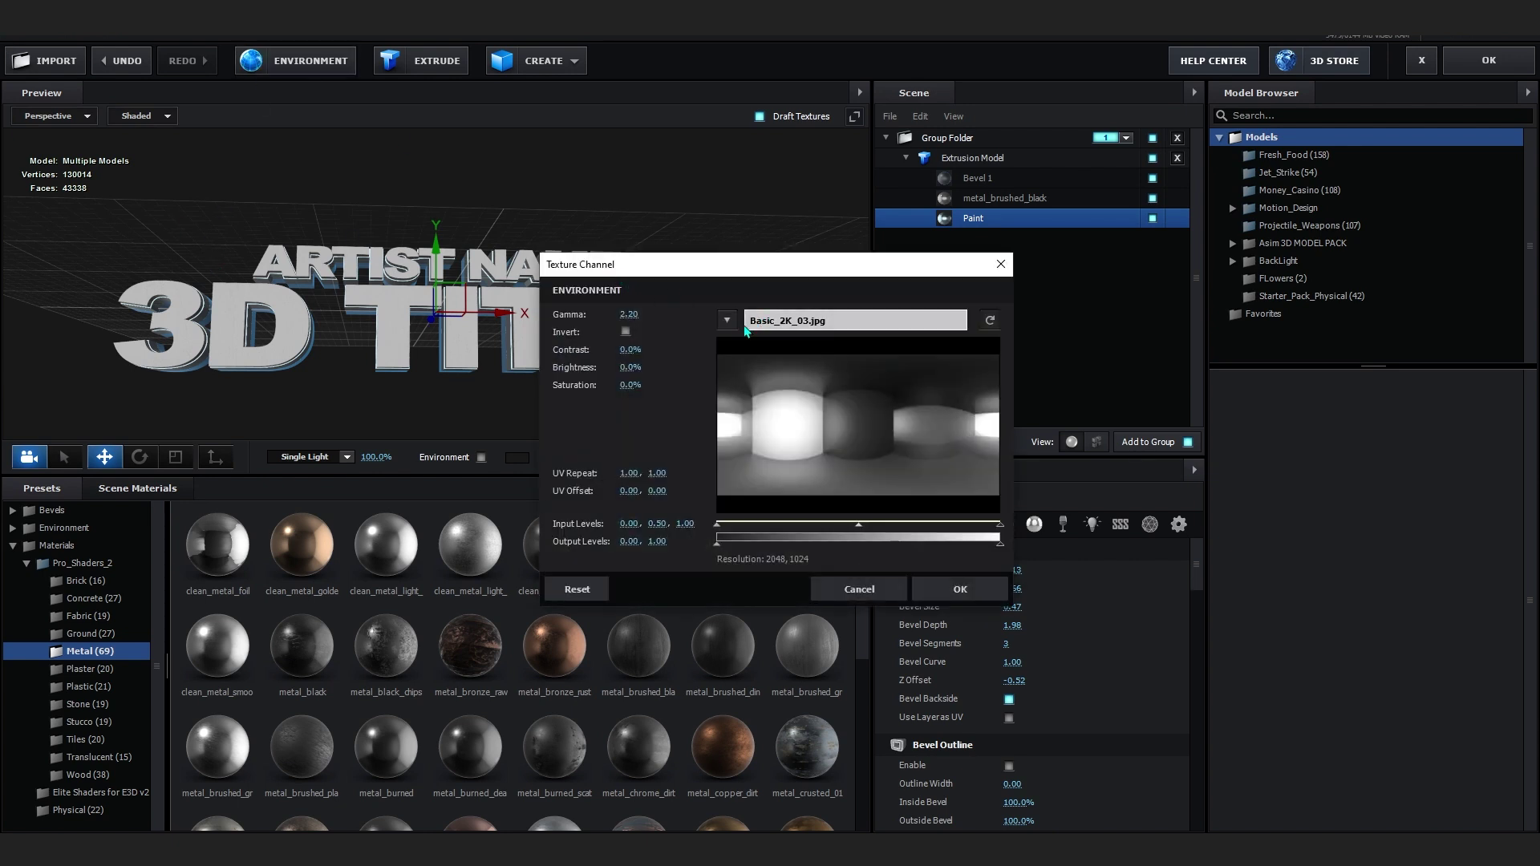
pyautogui.click(726, 321)
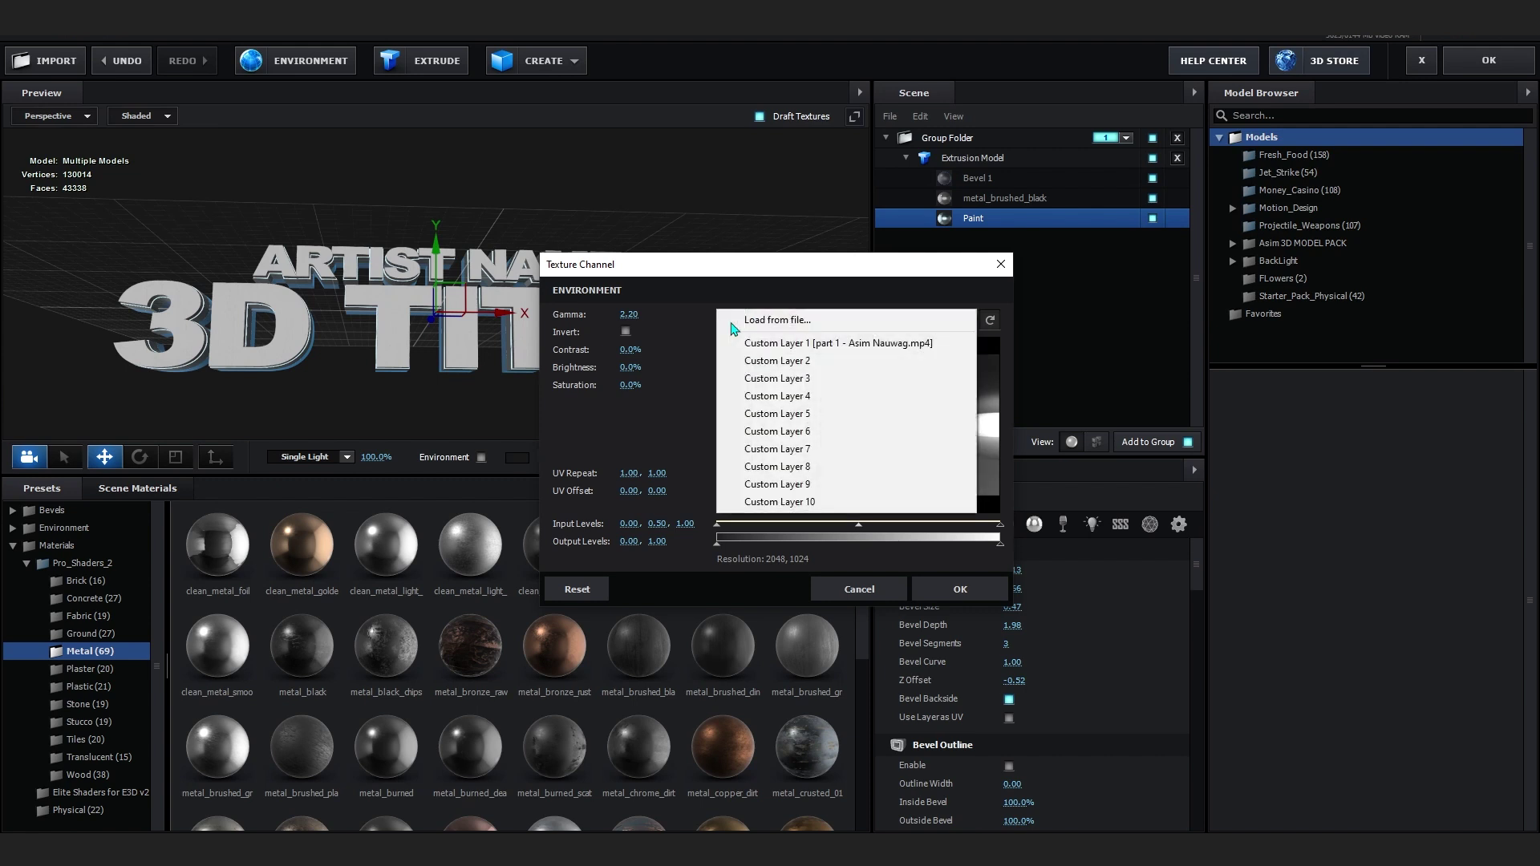
pyautogui.click(731, 350)
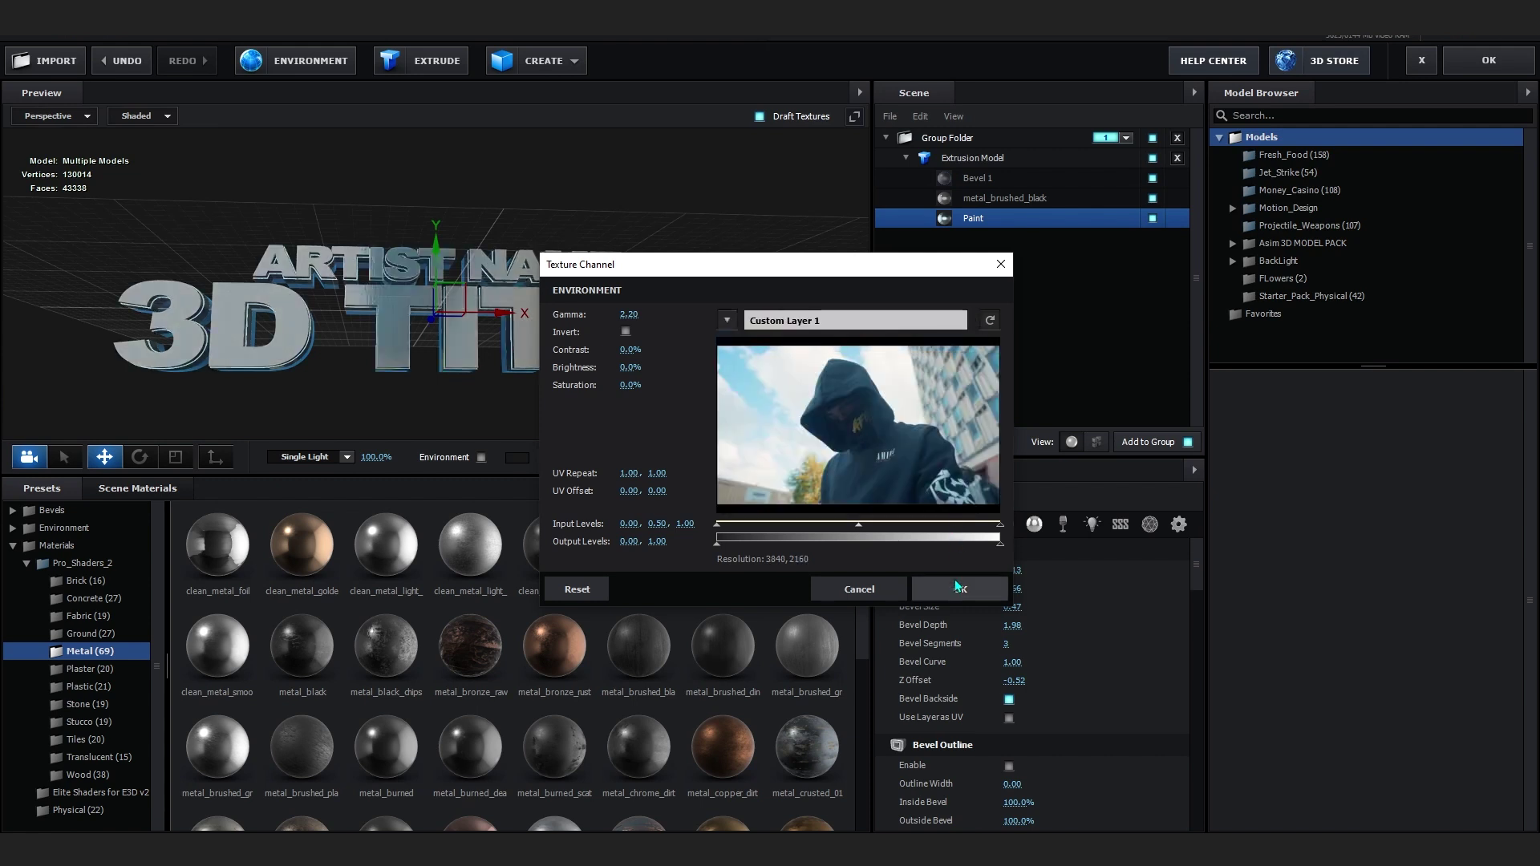
pyautogui.click(958, 588)
# - Set Paint's Expand Edges to 0.33 and apply the Element scene setup
pyautogui.moveTo(633, 369); pyautogui.dragTo(674, 327)
pyautogui.scroll(5, 516, 384)
pyautogui.scroll(-5, 690, 337)
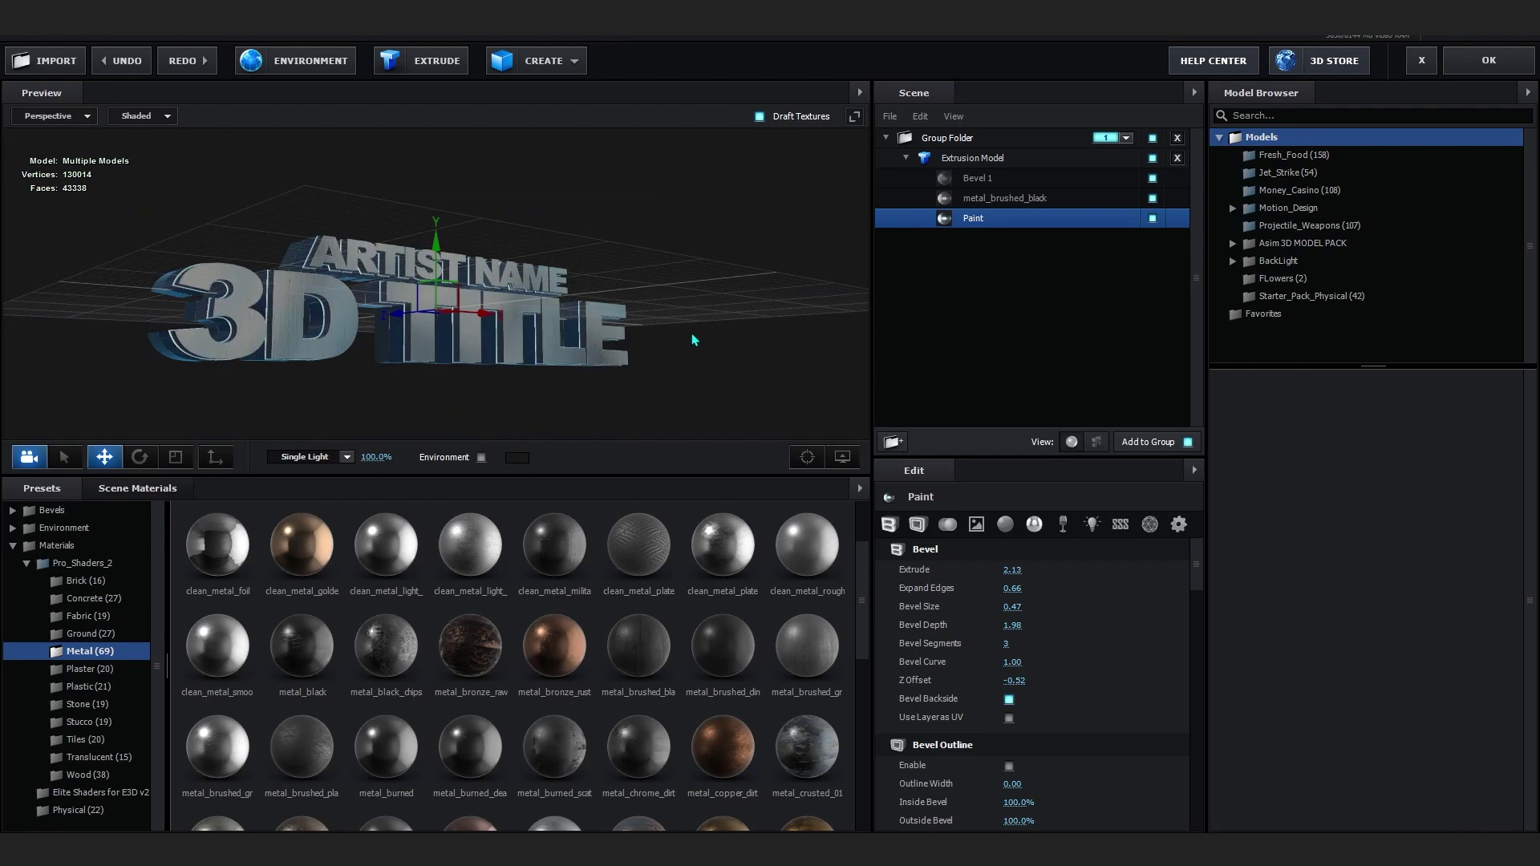
pyautogui.moveTo(694, 340); pyautogui.dragTo(624, 365)
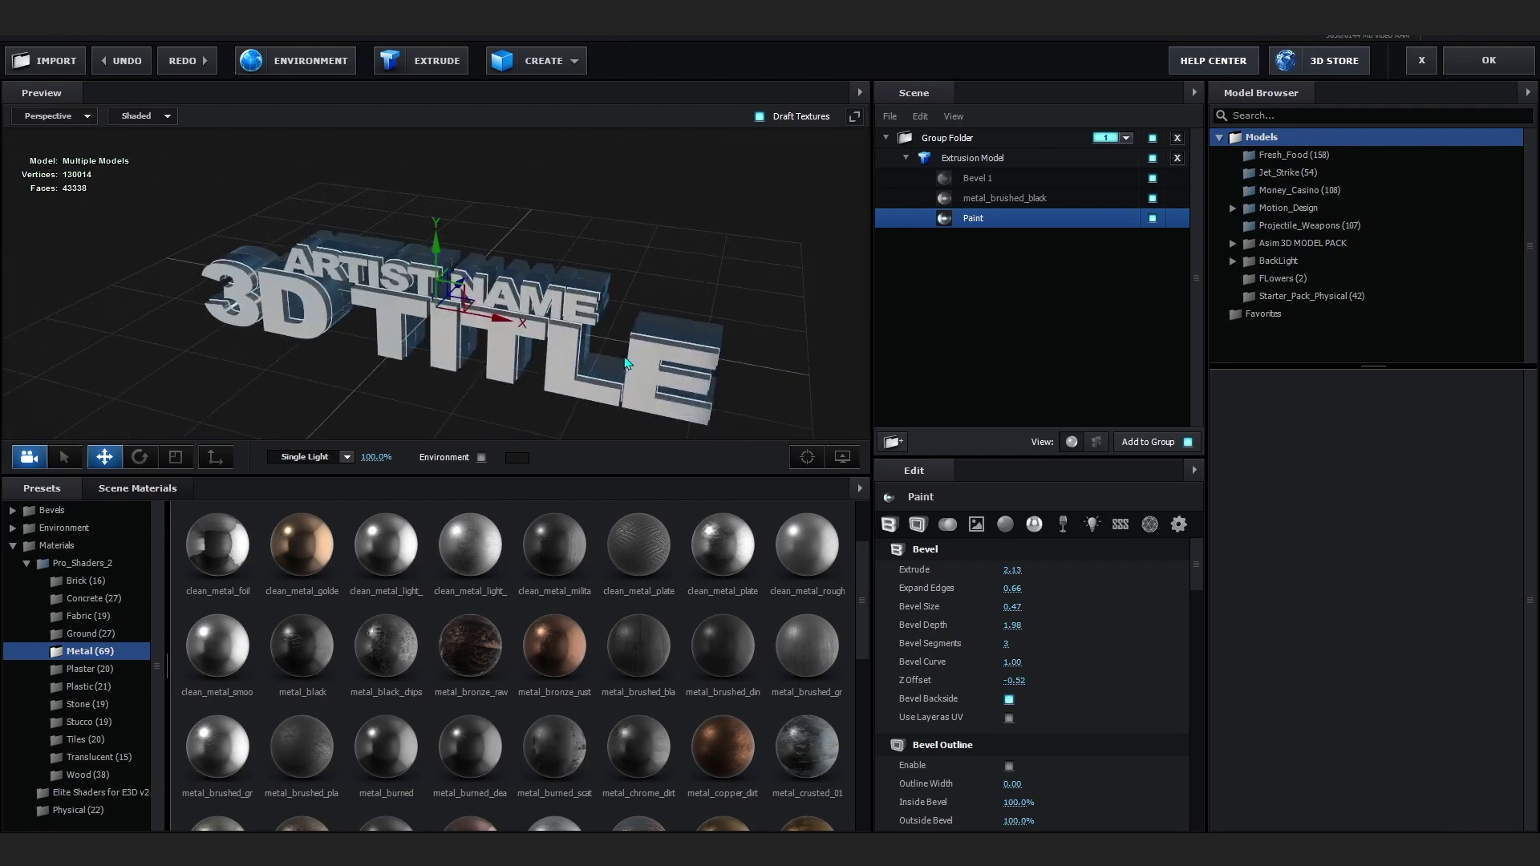
pyautogui.scroll(3, 623, 365)
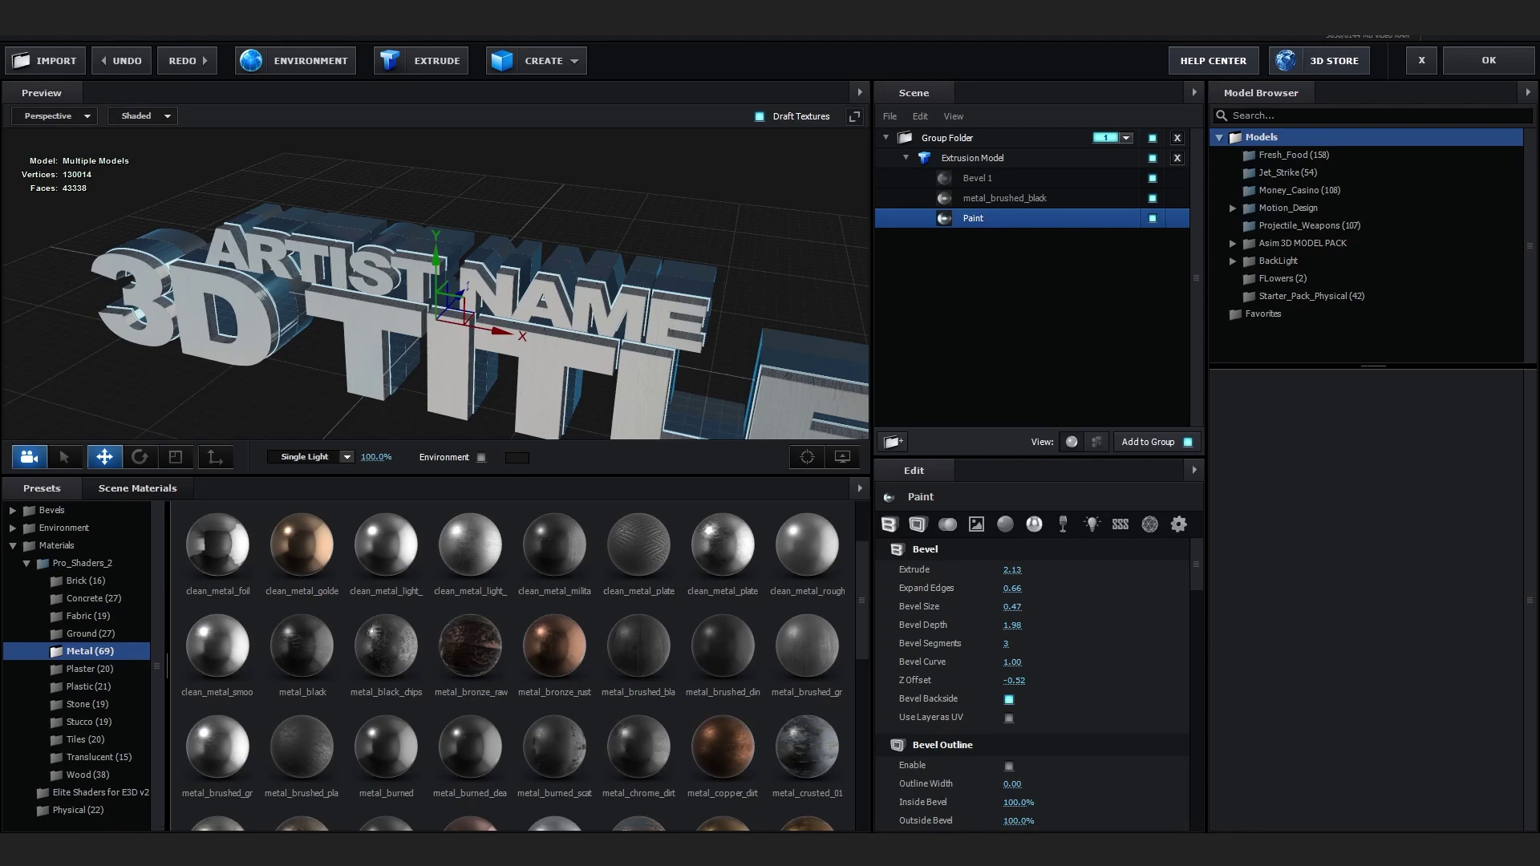
pyautogui.click(959, 183)
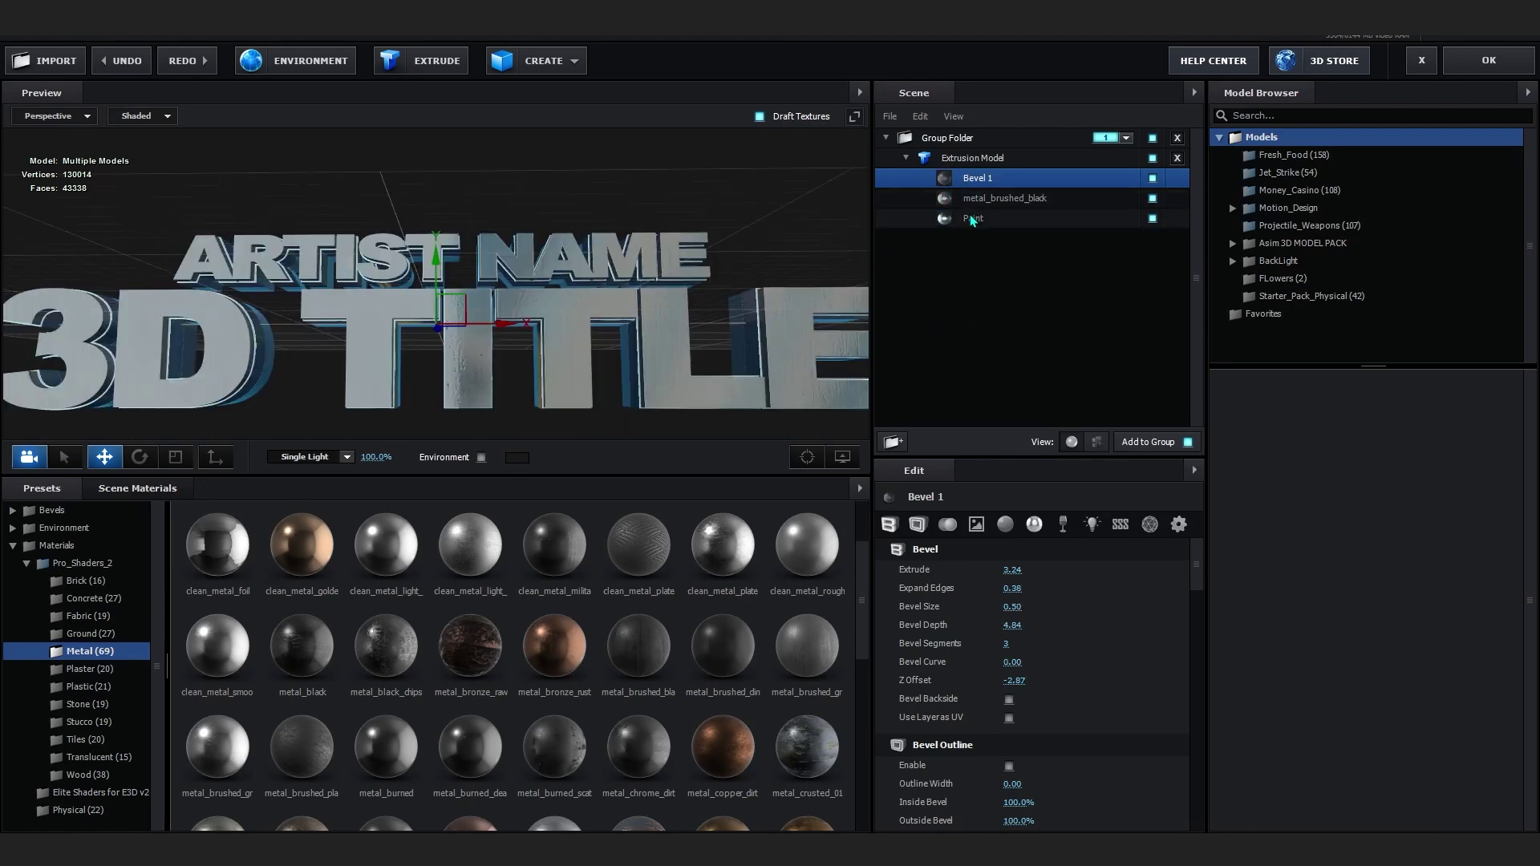
pyautogui.click(972, 220)
pyautogui.moveTo(992, 593)
pyautogui.mouseDown()
pyautogui.moveTo(971, 598)
pyautogui.moveTo(989, 594)
pyautogui.mouseUp()
pyautogui.moveTo(618, 377); pyautogui.dragTo(689, 414)
pyautogui.scroll(-3, 658, 383)
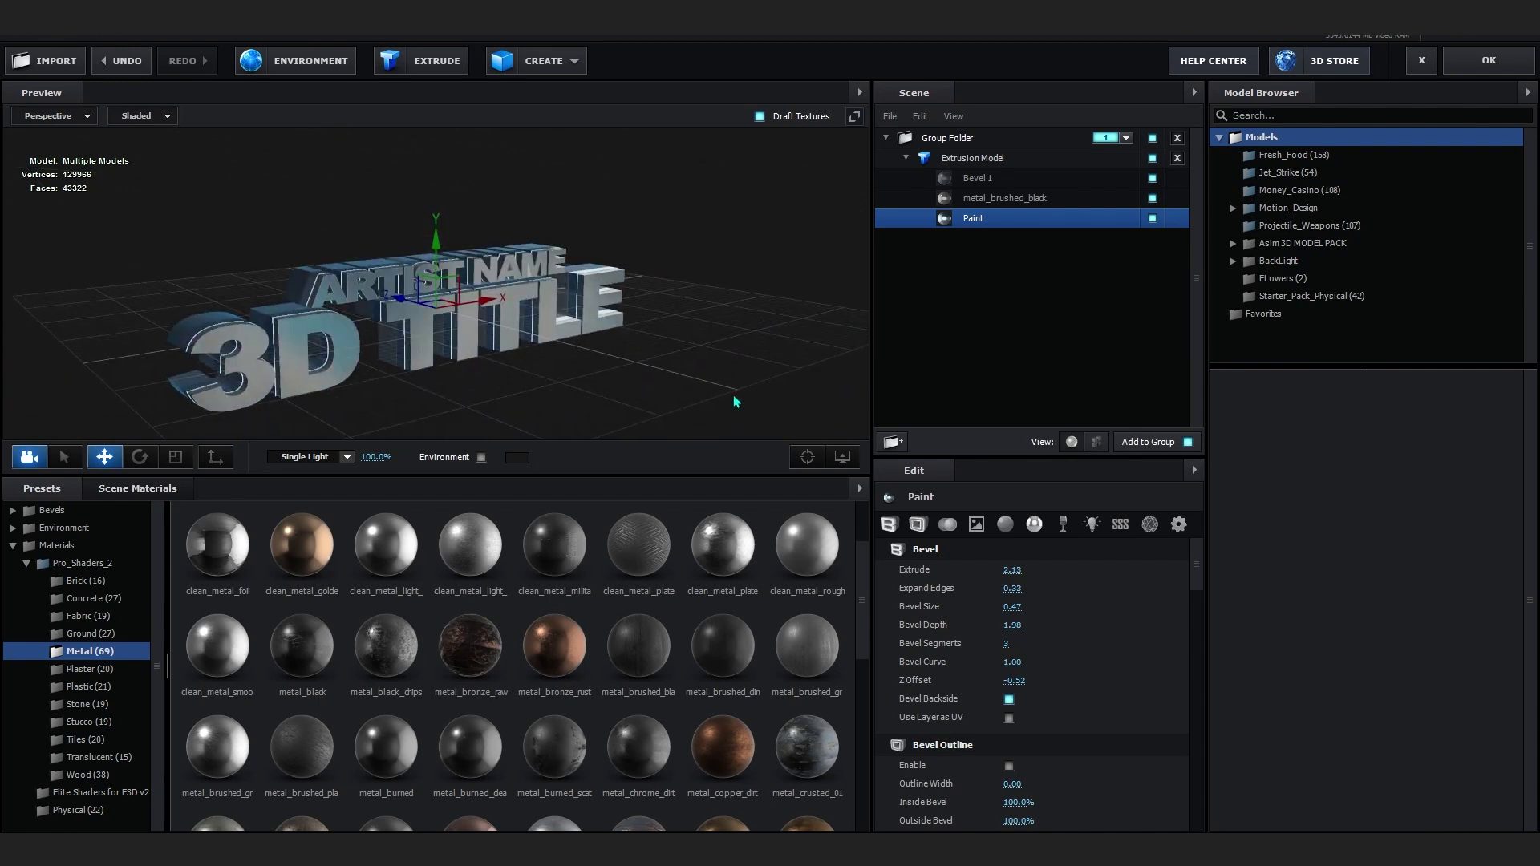
pyautogui.click(1490, 61)
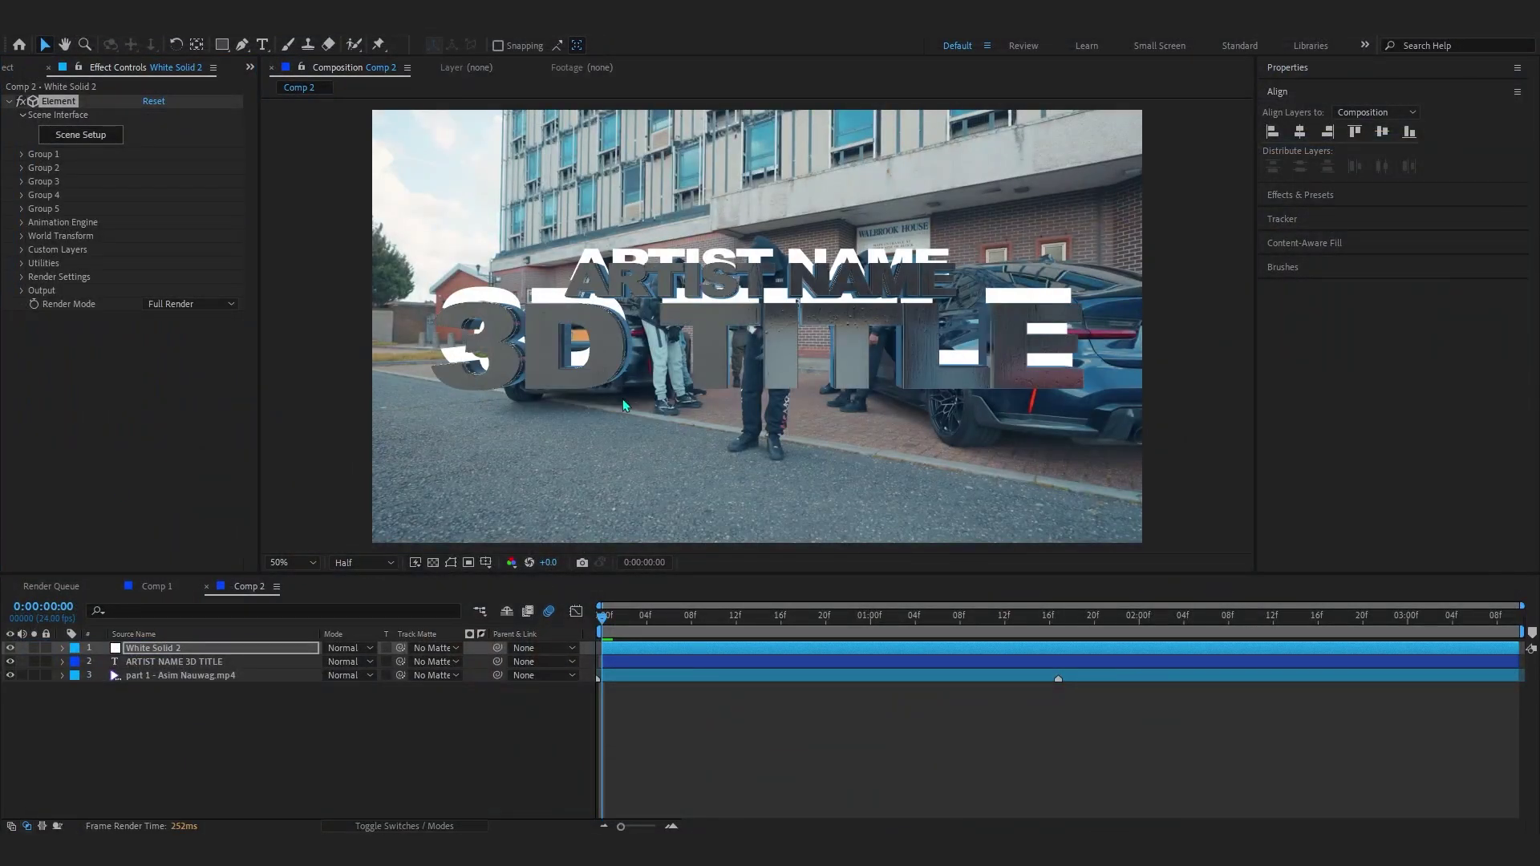
# - Hide the original ARTIST NAME 3D TITLE text layer in Comp 2
pyautogui.scroll(1, 622, 399)
pyautogui.scroll(-1, 964, 329)
pyautogui.click(10, 662)
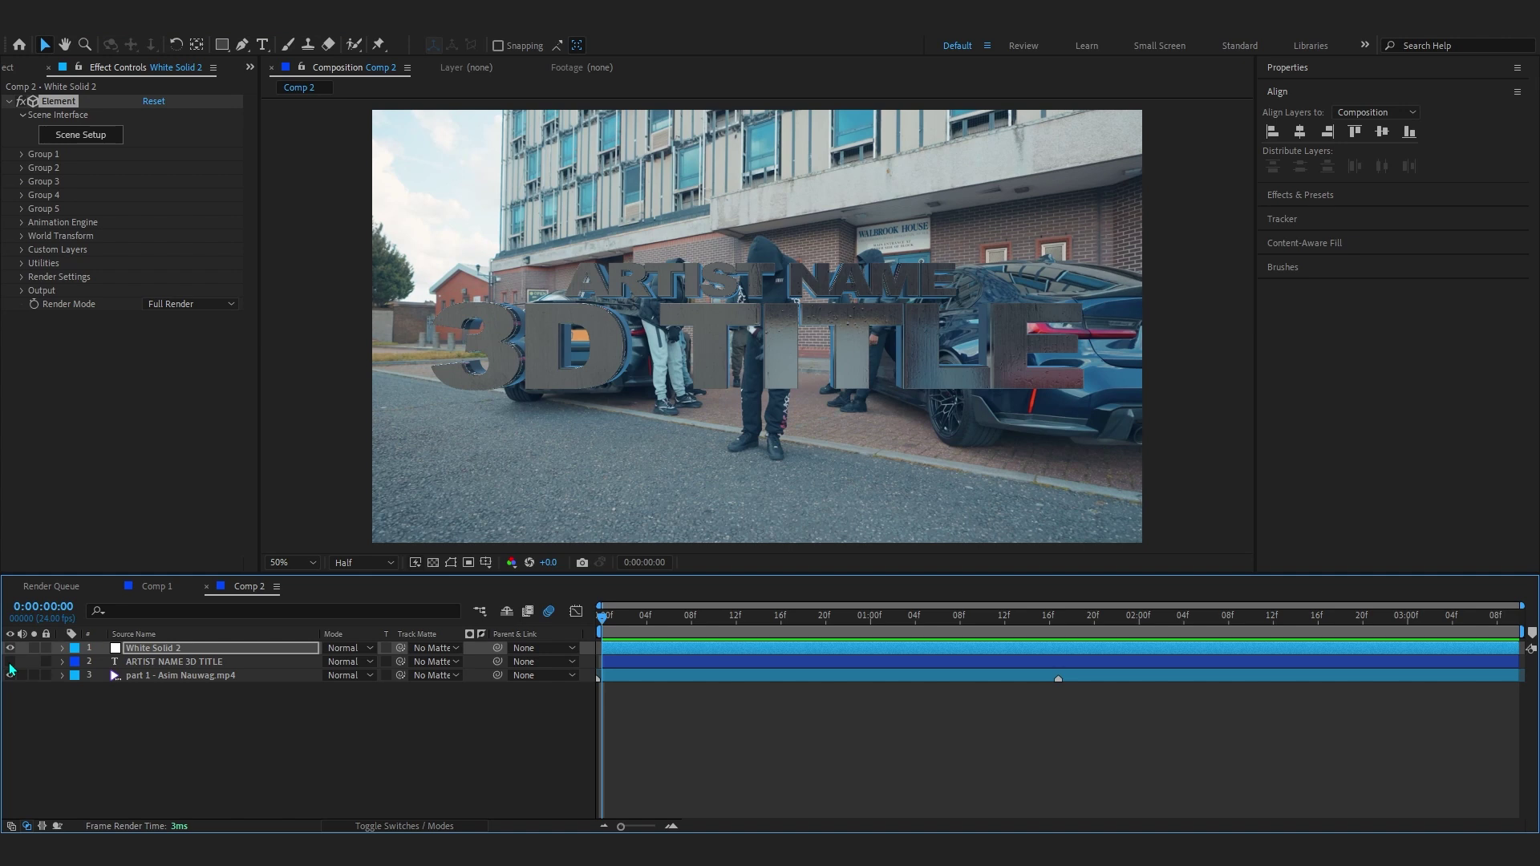
# - Add a one-node camera to the composition with a 5 mm focal length
pyautogui.click(157, 710)
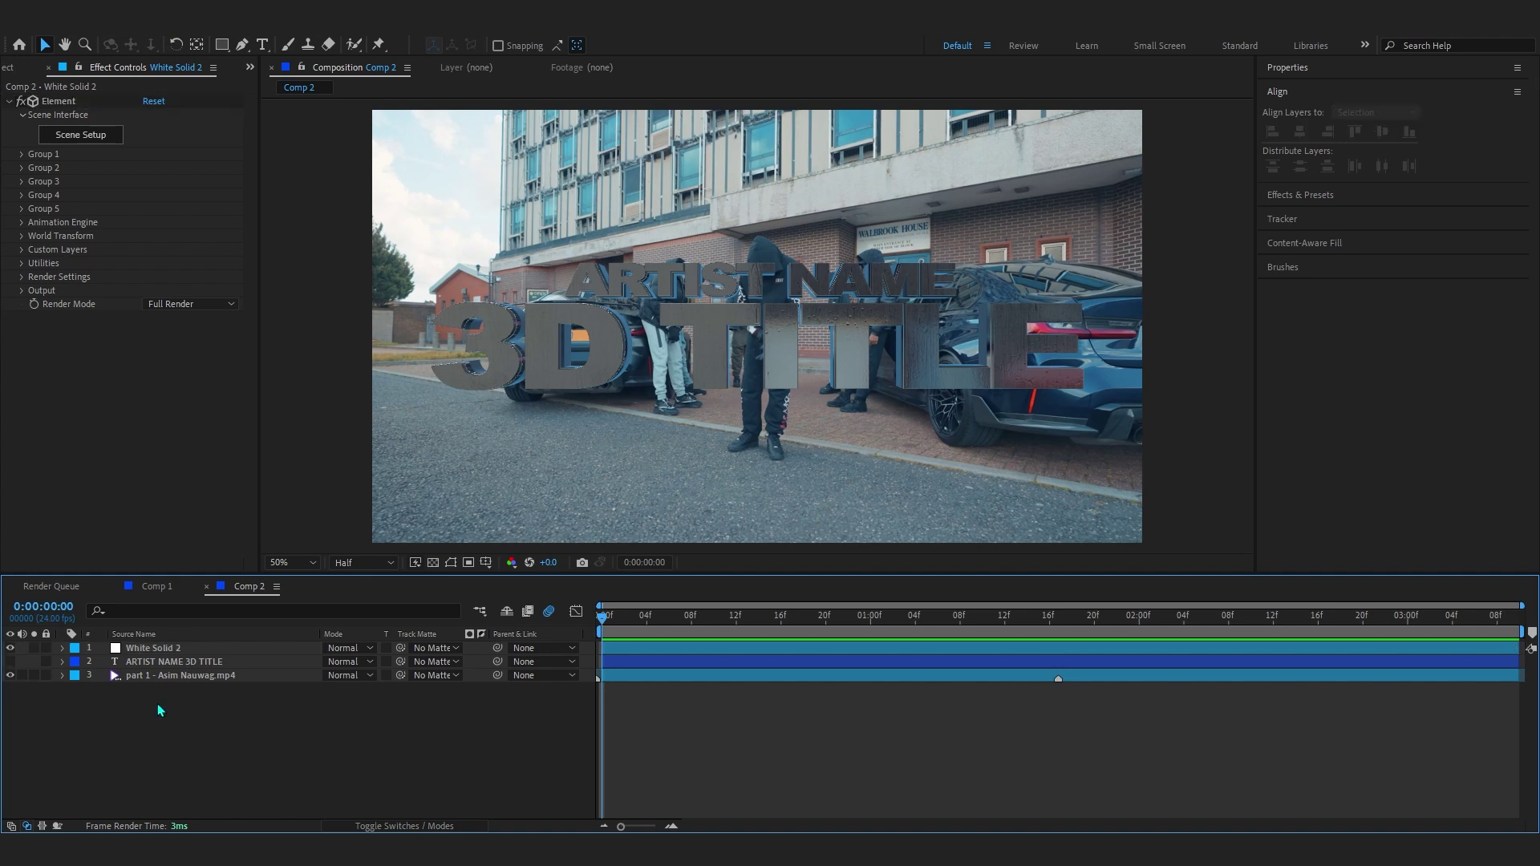
pyautogui.rightClick(158, 705)
pyautogui.moveTo(264, 509)
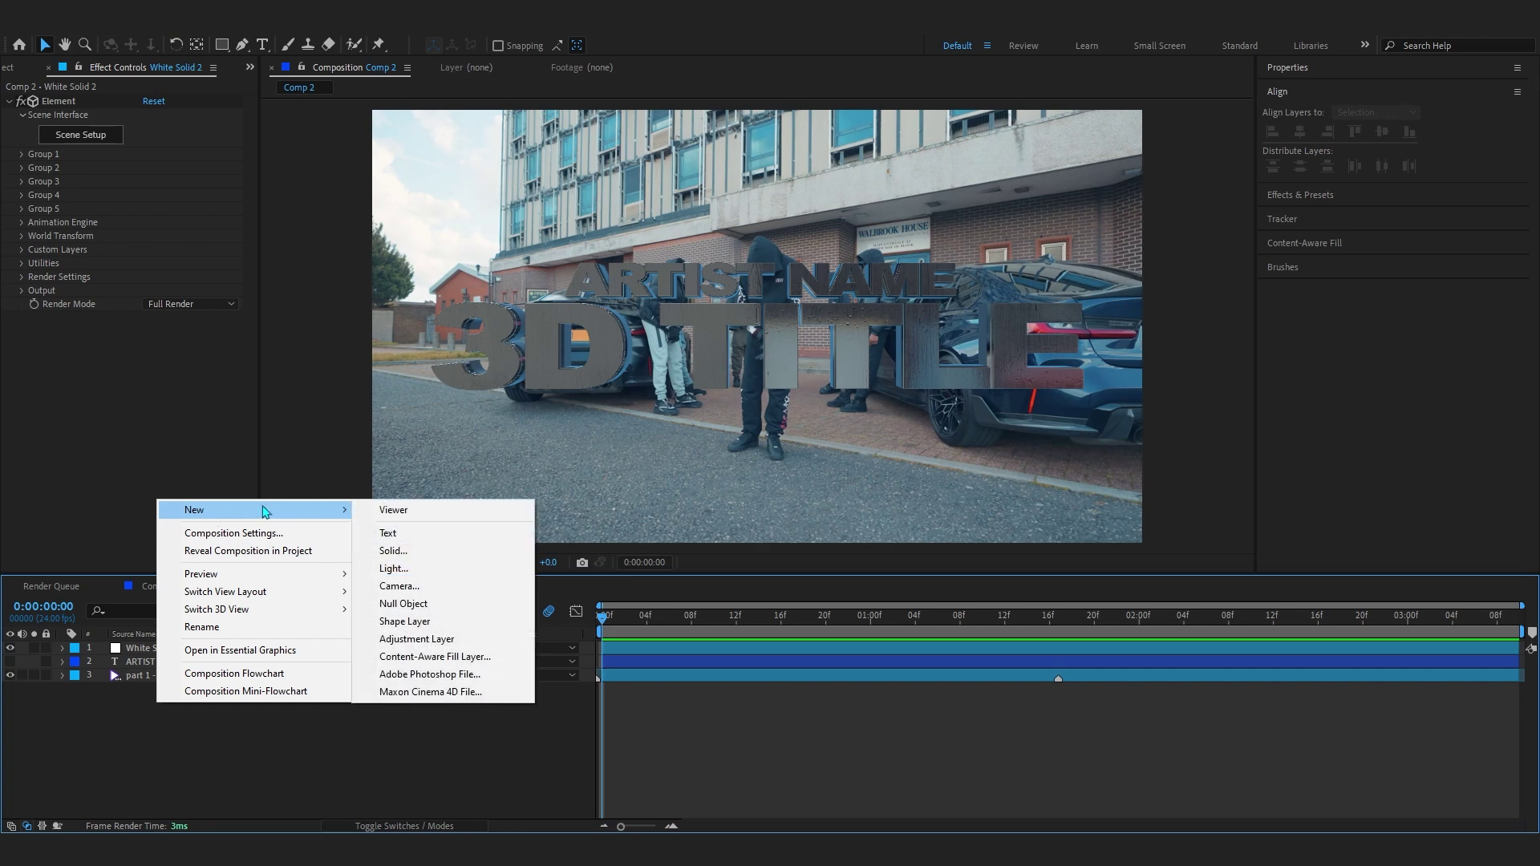
pyautogui.click(398, 589)
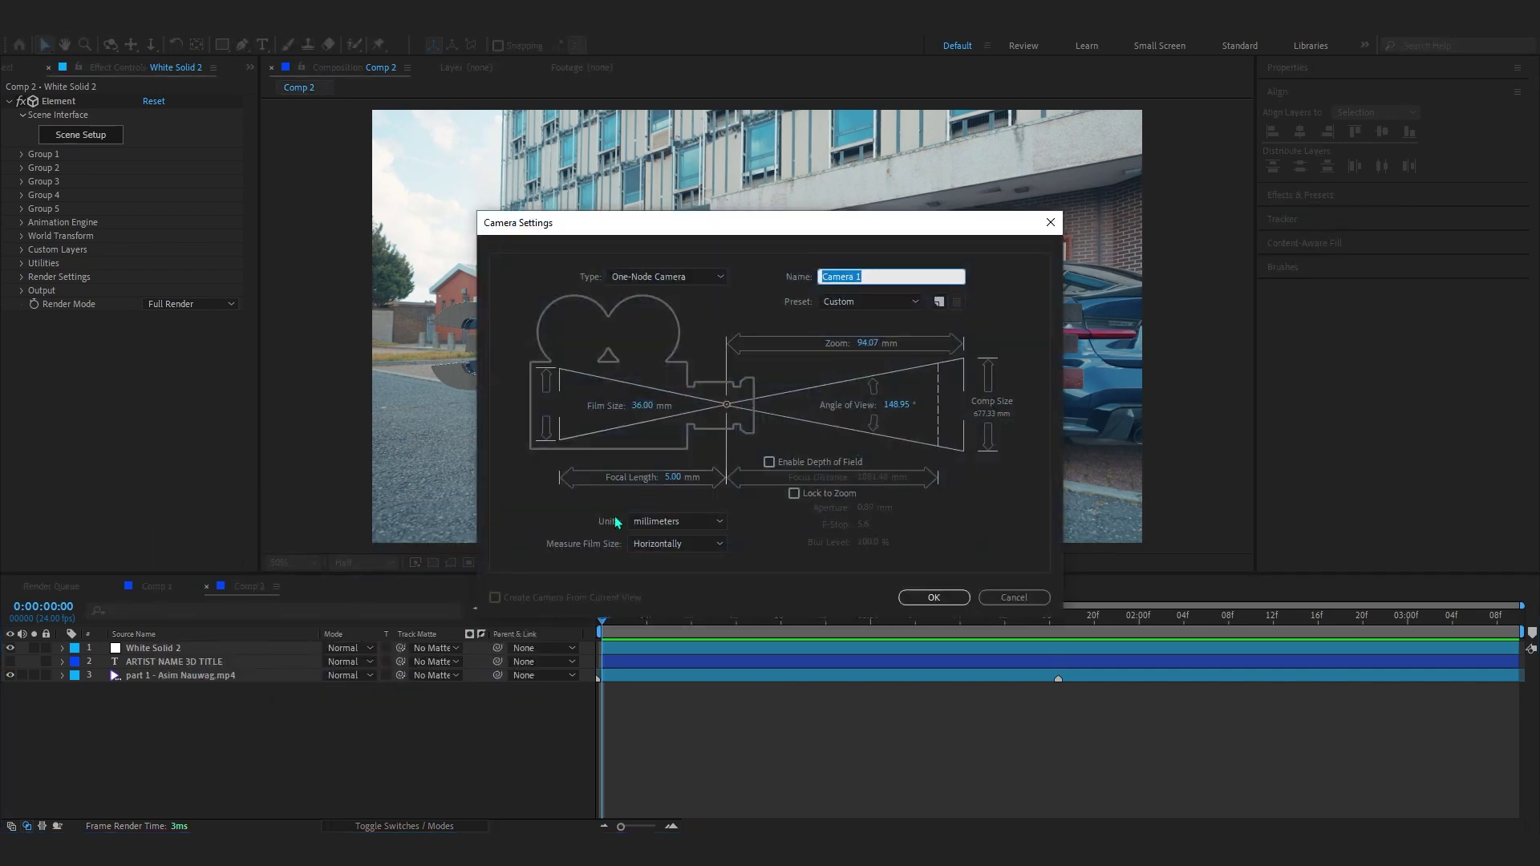
pyautogui.click(674, 474)
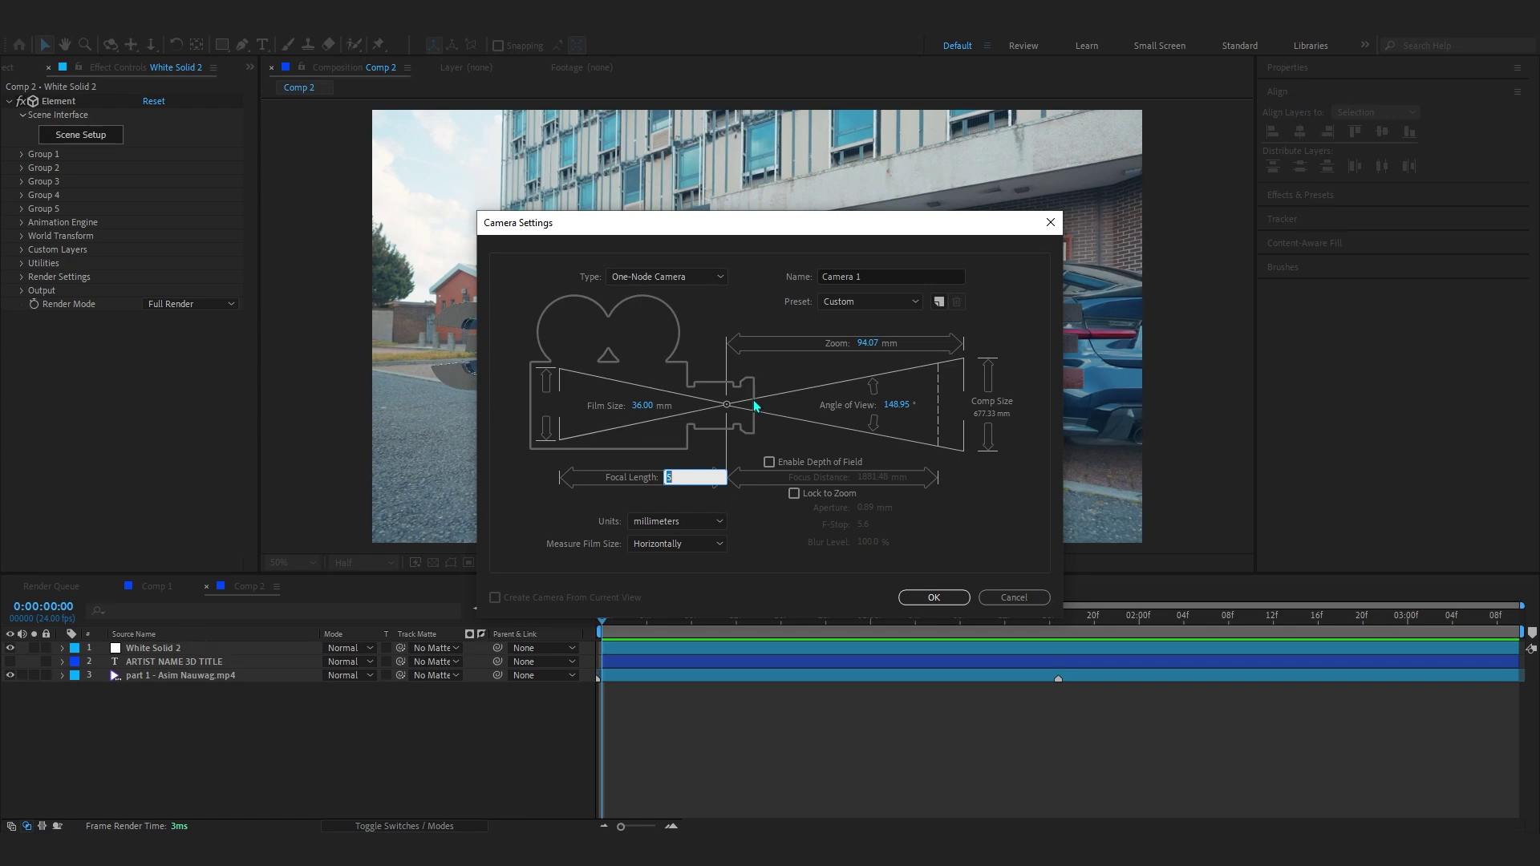
pyautogui.click(850, 303)
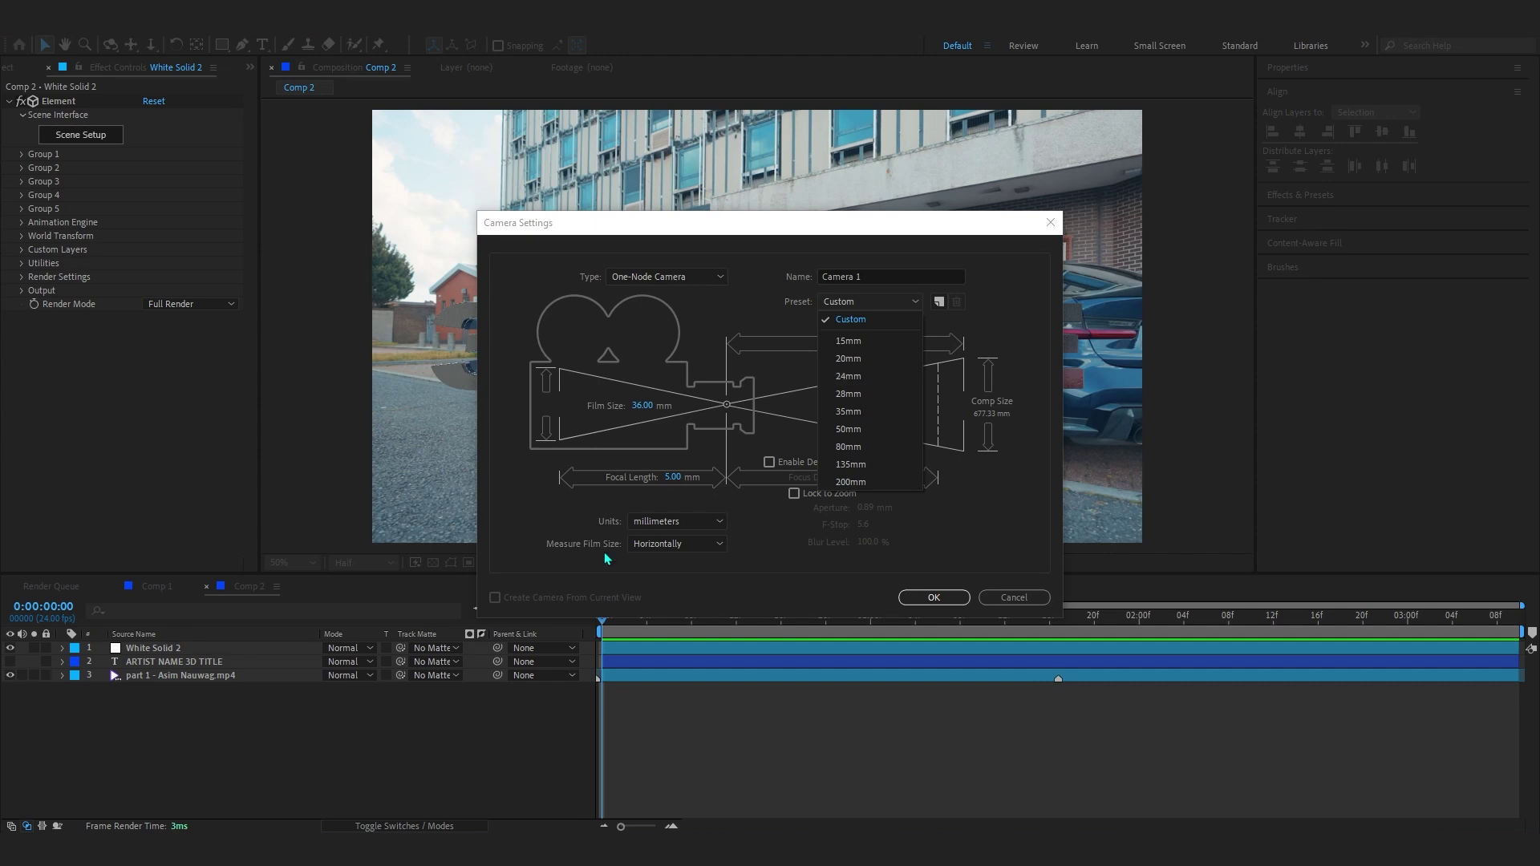
pyautogui.click(672, 477)
pyautogui.click(672, 477)
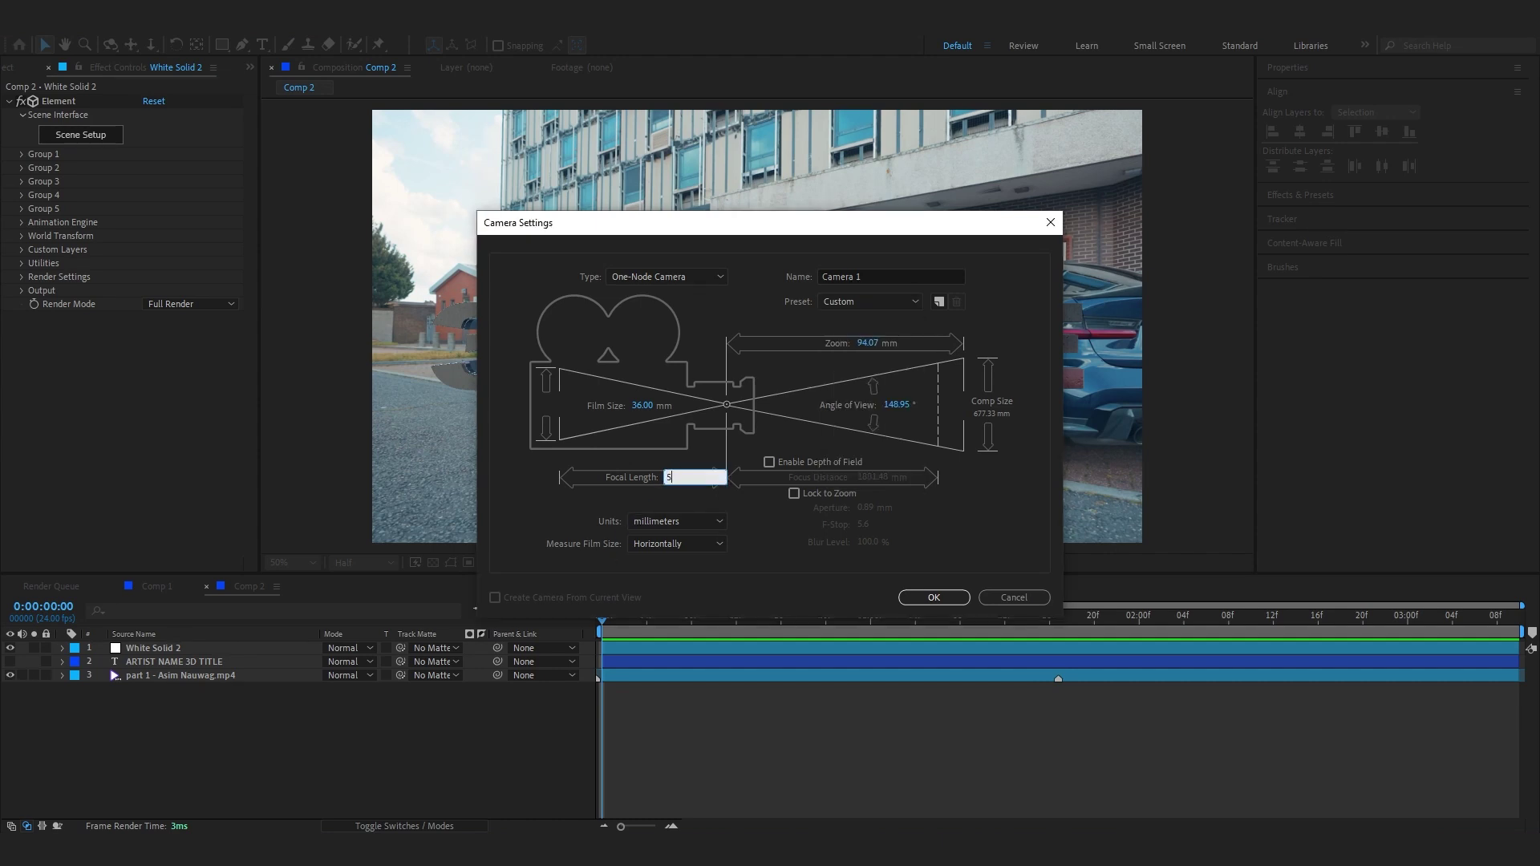
pyautogui.click(924, 597)
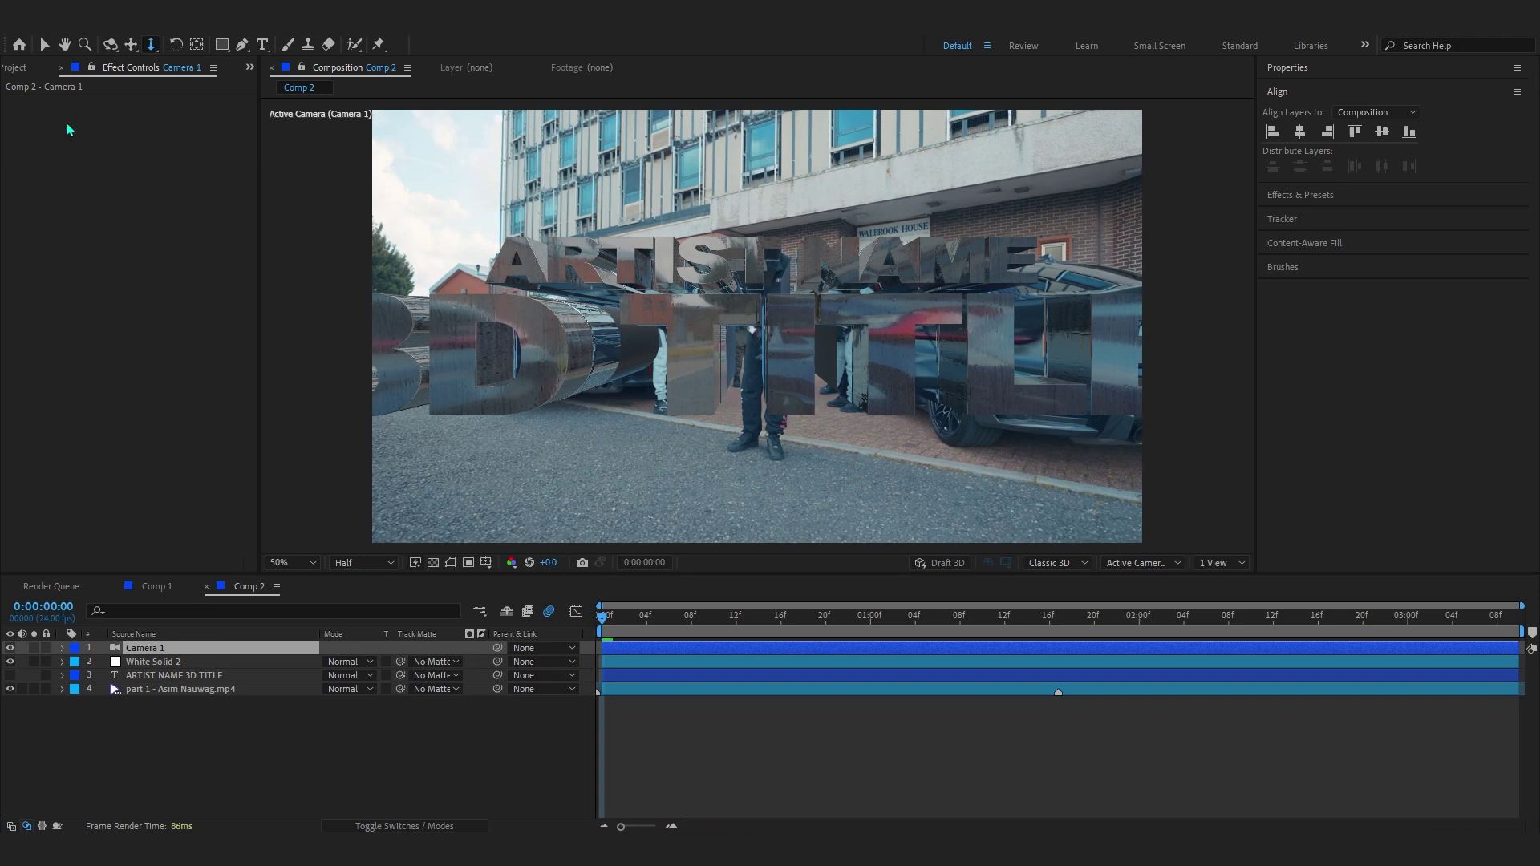
# - Dolly the camera back until the whole title fits in the frame, checking it with the footage hidden temporarily
pyautogui.moveTo(700, 253)
pyautogui.mouseDown()
pyautogui.moveTo(707, 299)
pyautogui.moveTo(705, 273)
pyautogui.mouseUp()
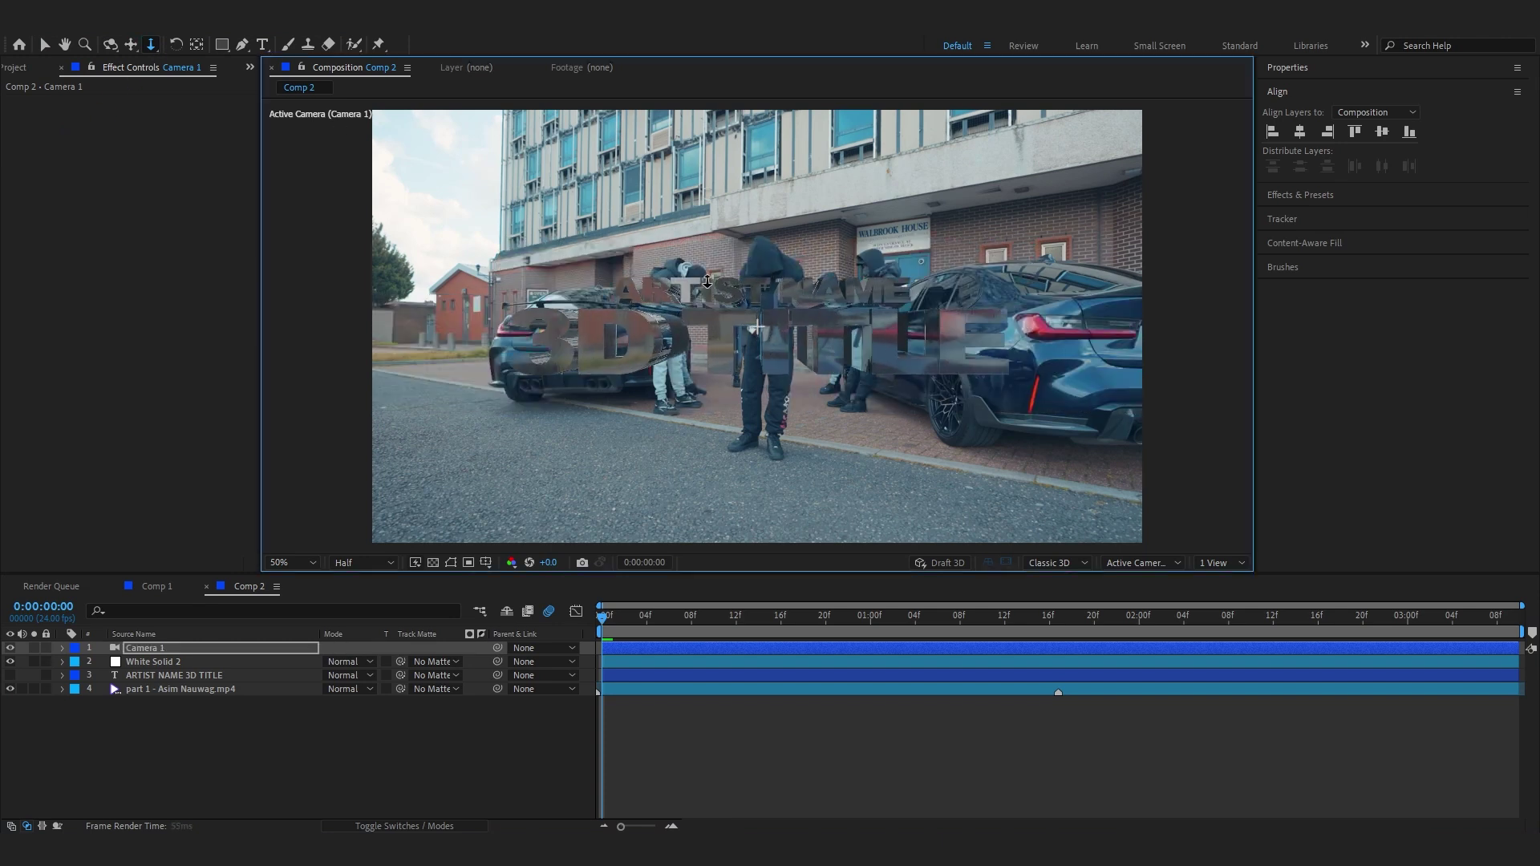
pyautogui.click(10, 689)
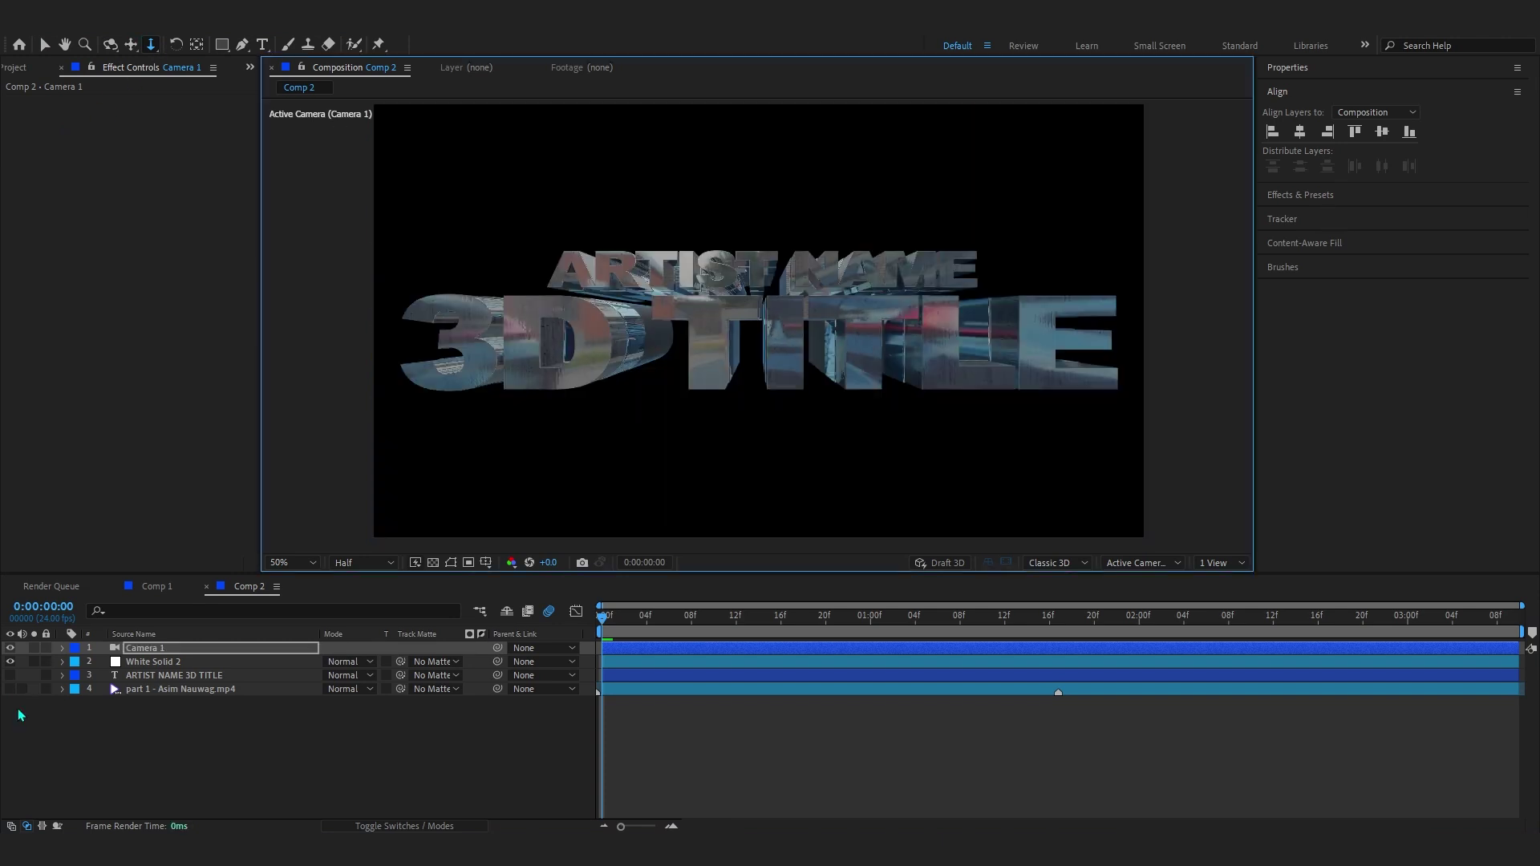
pyautogui.click(10, 689)
# - Set Element's Add Lighting to the 360 preset in the render settings of White Solid 2
pyautogui.hotkey('ctrl', 'Down')
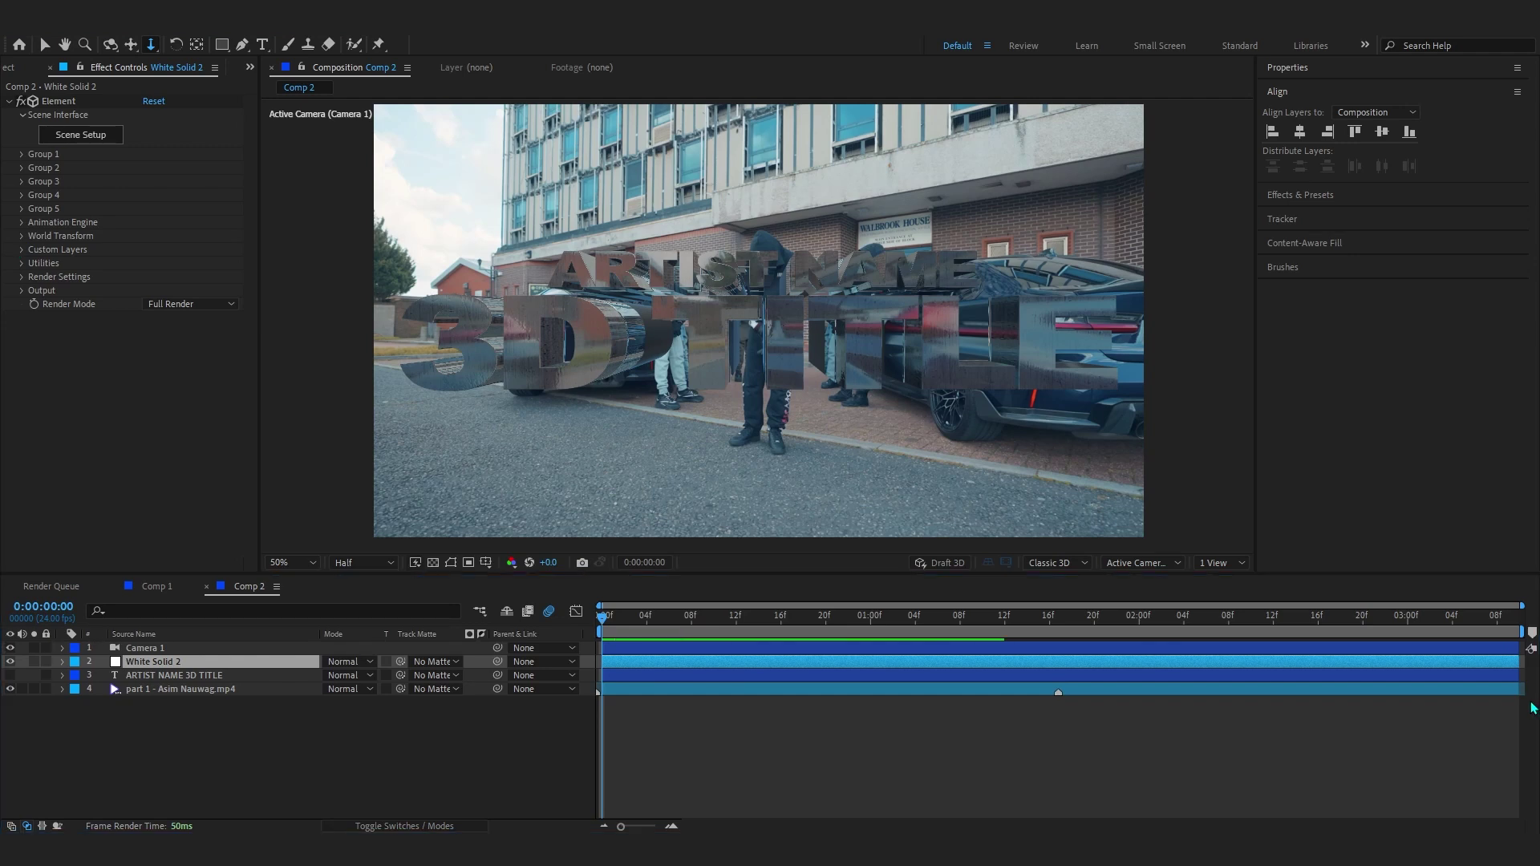
pyautogui.click(21, 277)
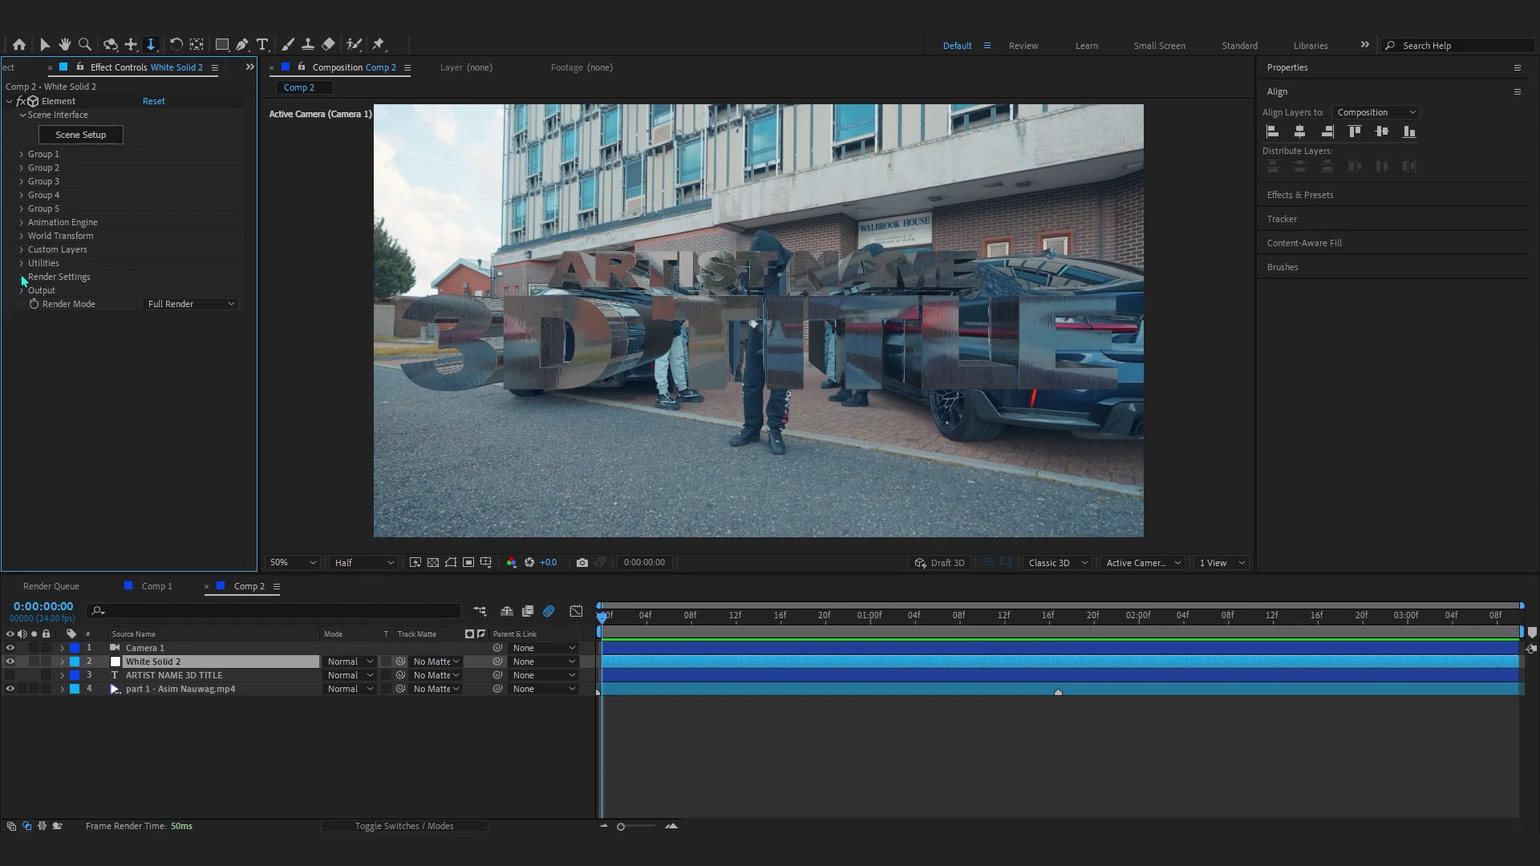
pyautogui.click(23, 277)
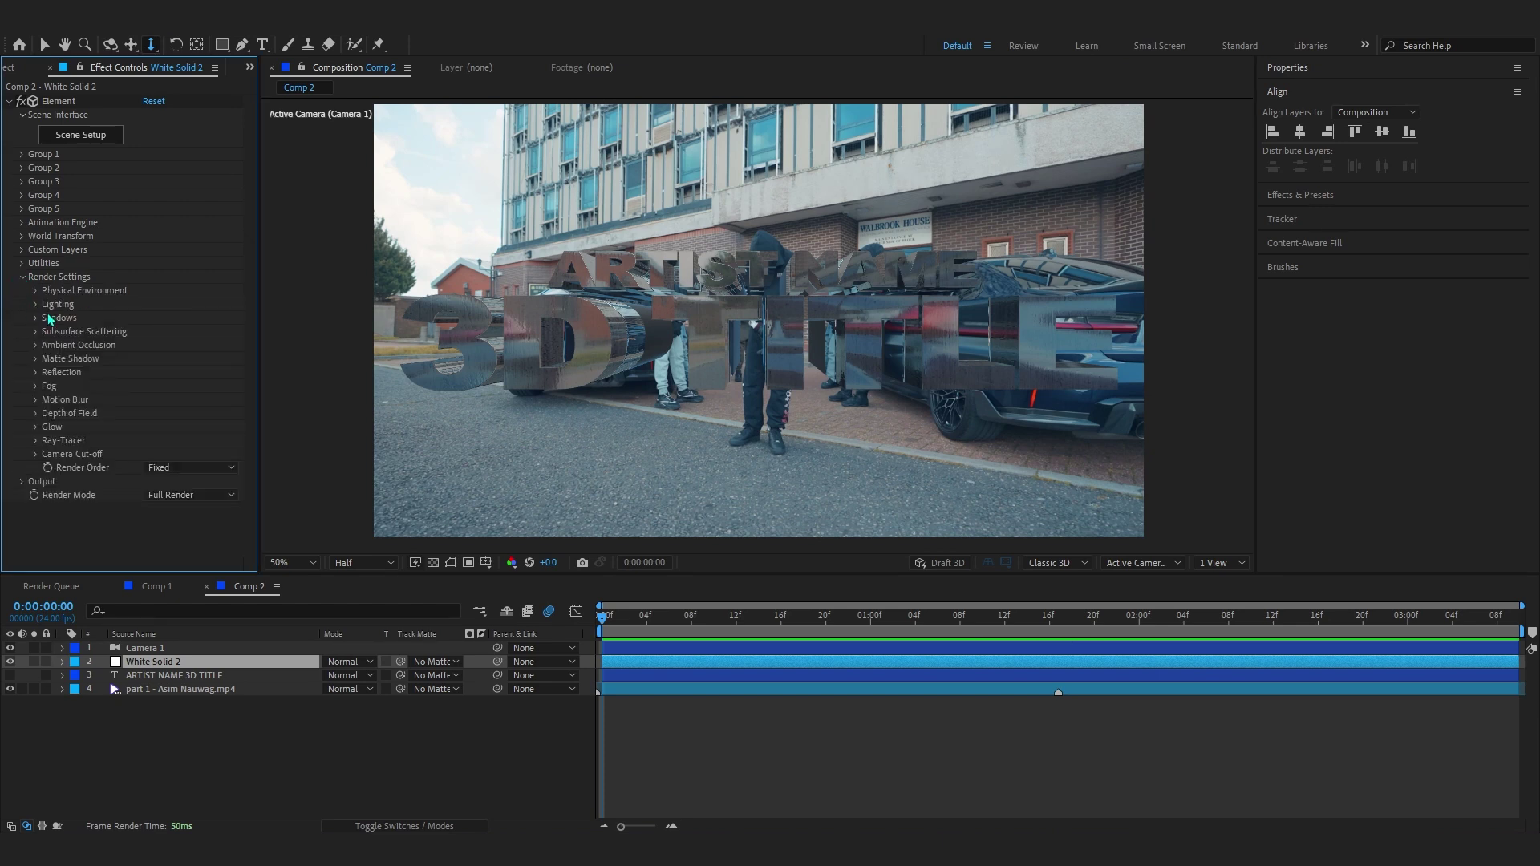
pyautogui.click(36, 304)
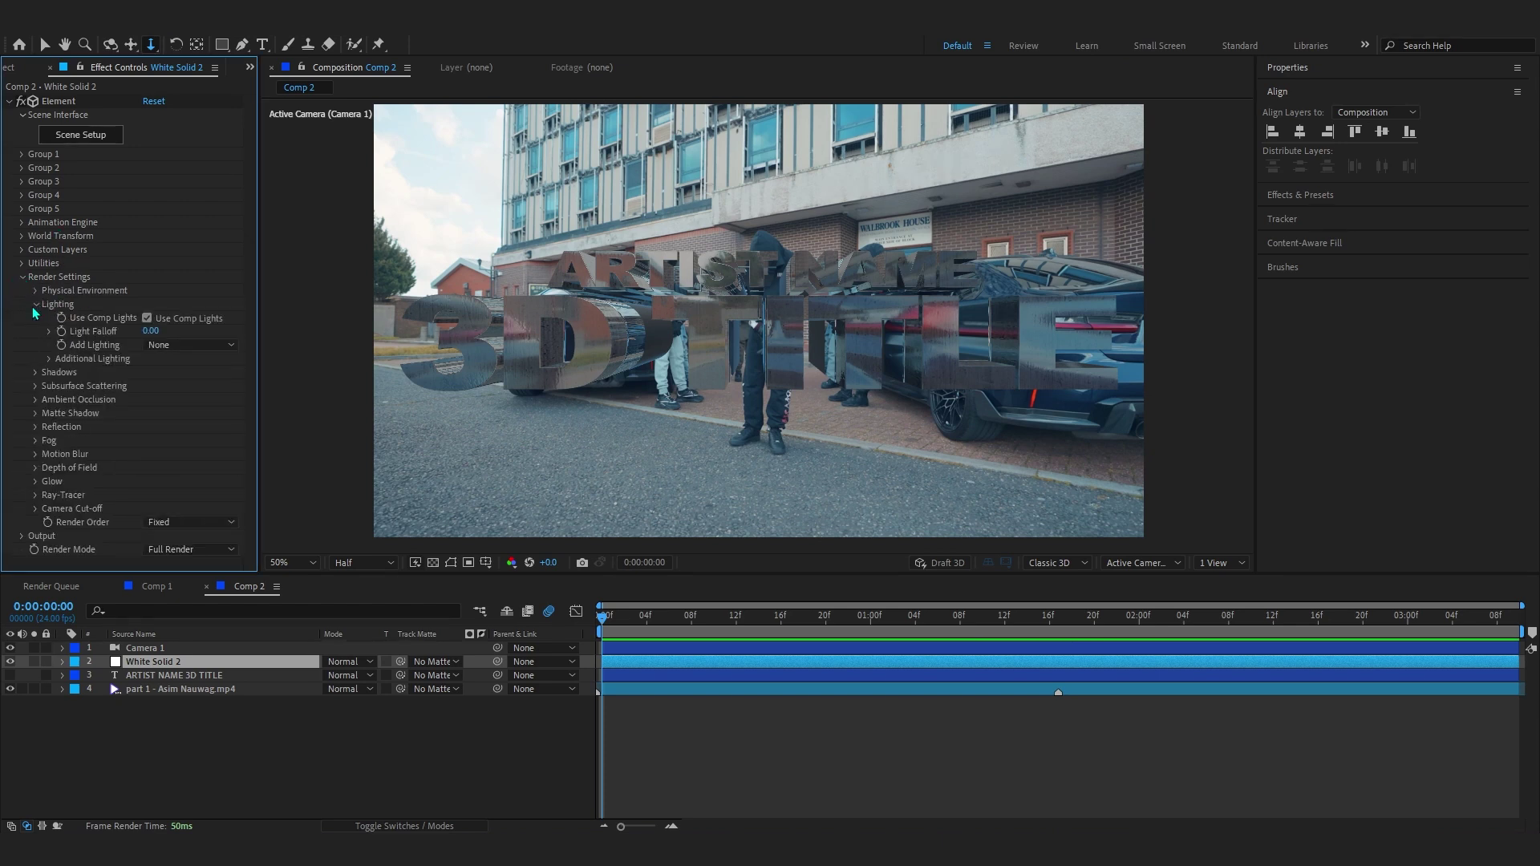
pyautogui.click(193, 345)
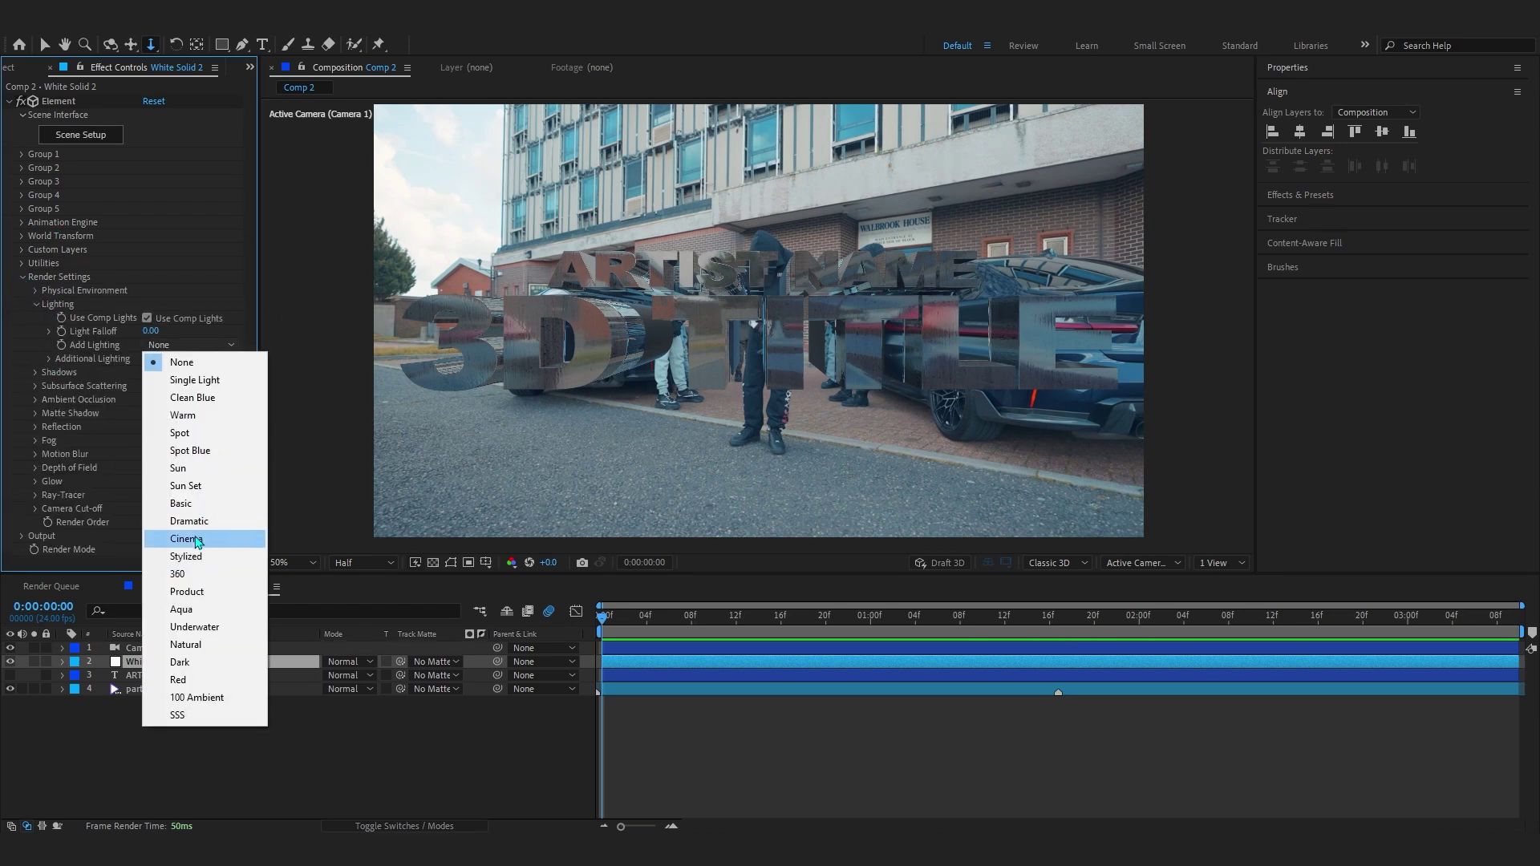
pyautogui.click(189, 574)
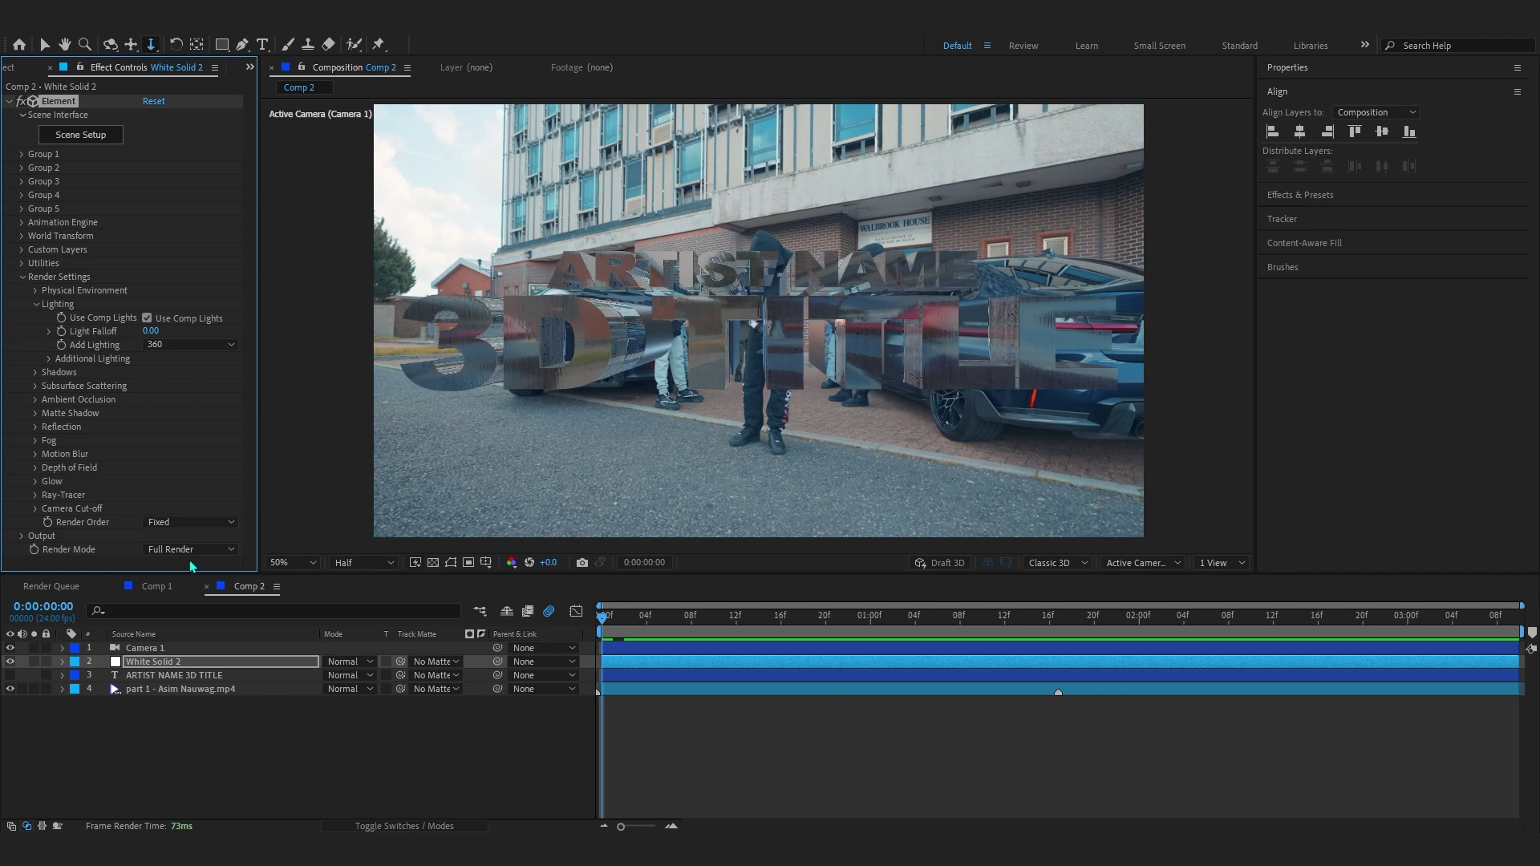
# - Rotate Element's additional lighting to X 325°, Y 73° and Z 294°
pyautogui.click(49, 359)
pyautogui.click(63, 385)
pyautogui.moveTo(151, 399); pyautogui.dragTo(227, 409)
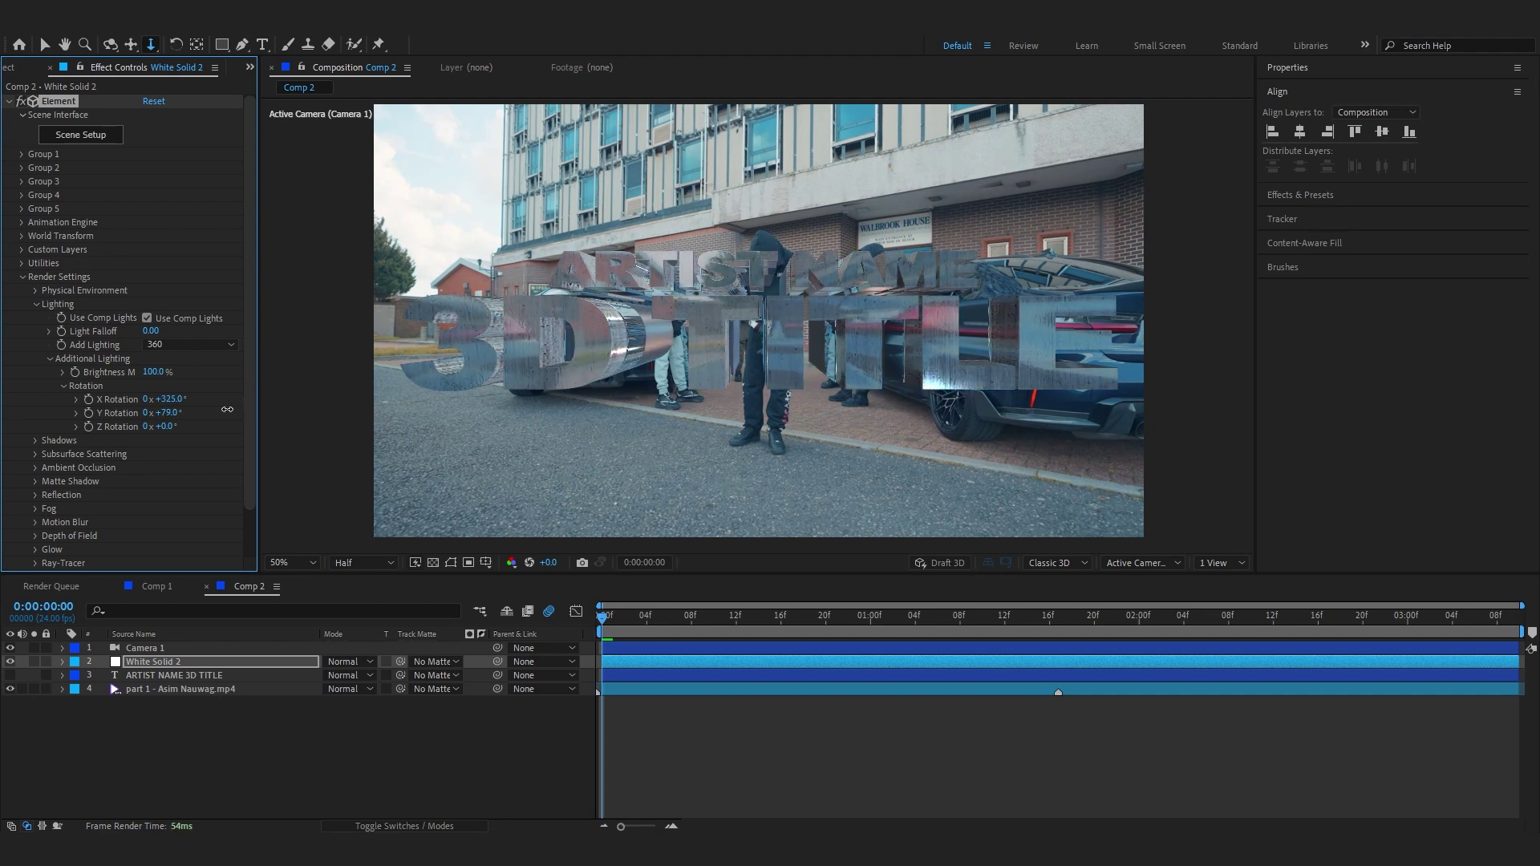
pyautogui.moveTo(227, 409); pyautogui.dragTo(376, 391)
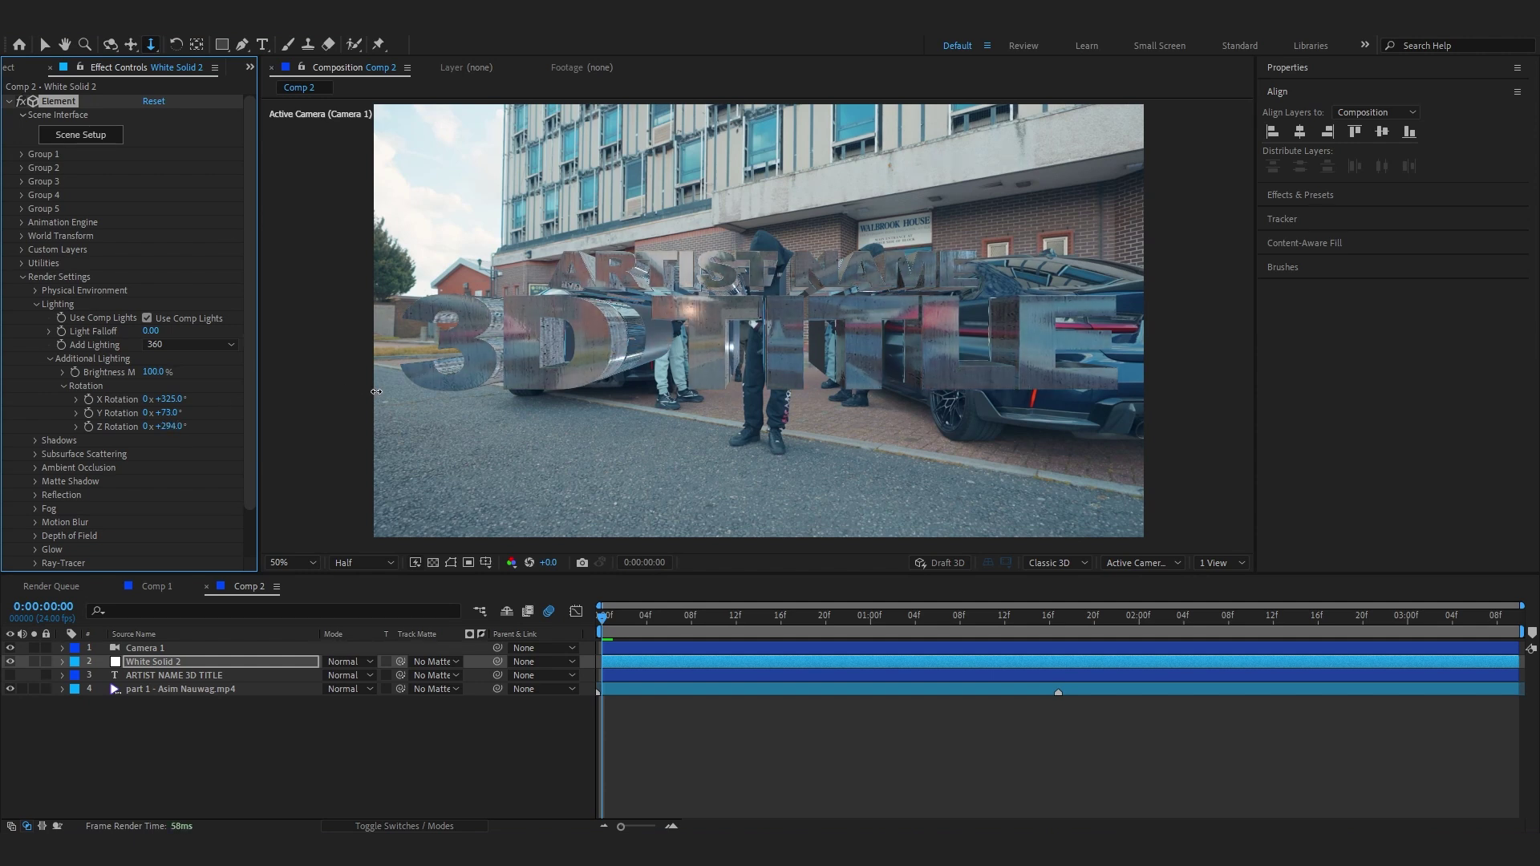
pyautogui.scroll(-2, 52, 441)
# - Add a null object to the composition and make it a 3D layer
pyautogui.click(293, 771)
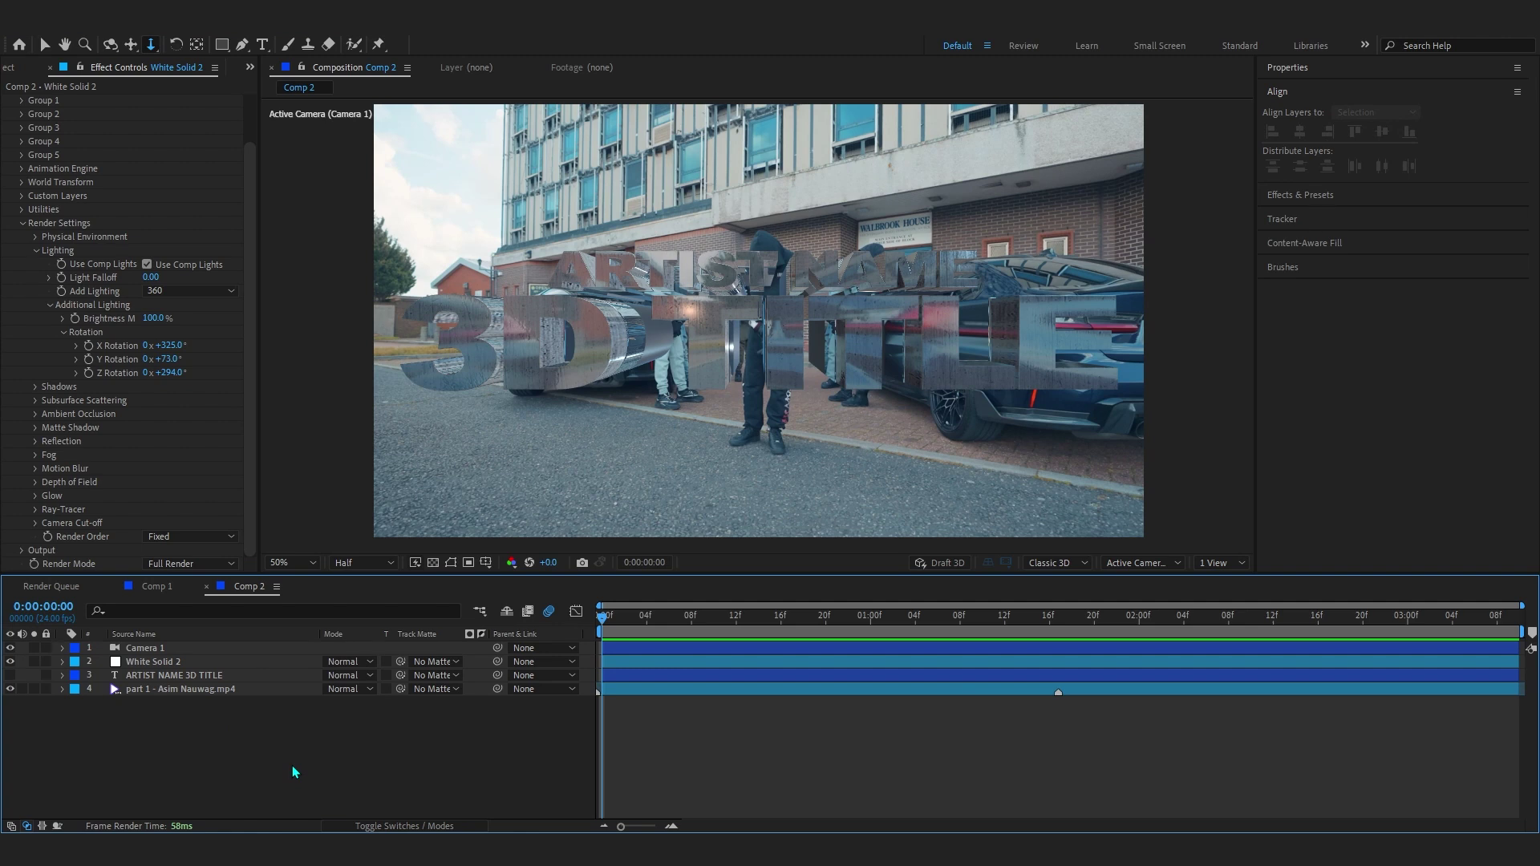
pyautogui.rightClick(293, 772)
pyautogui.moveTo(473, 571)
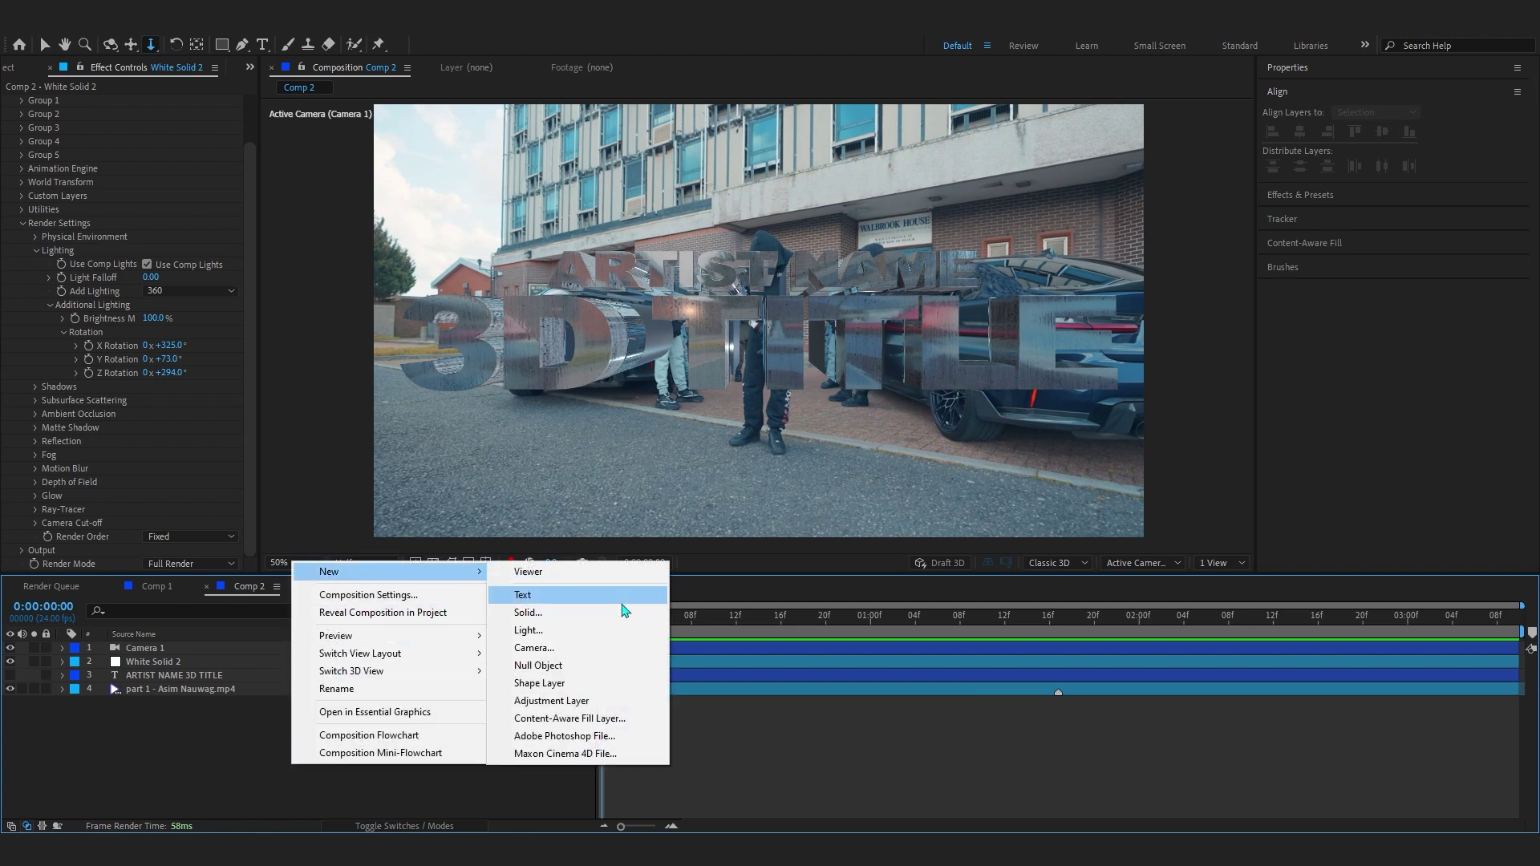
pyautogui.click(578, 669)
pyautogui.press('v')
pyautogui.click(204, 662)
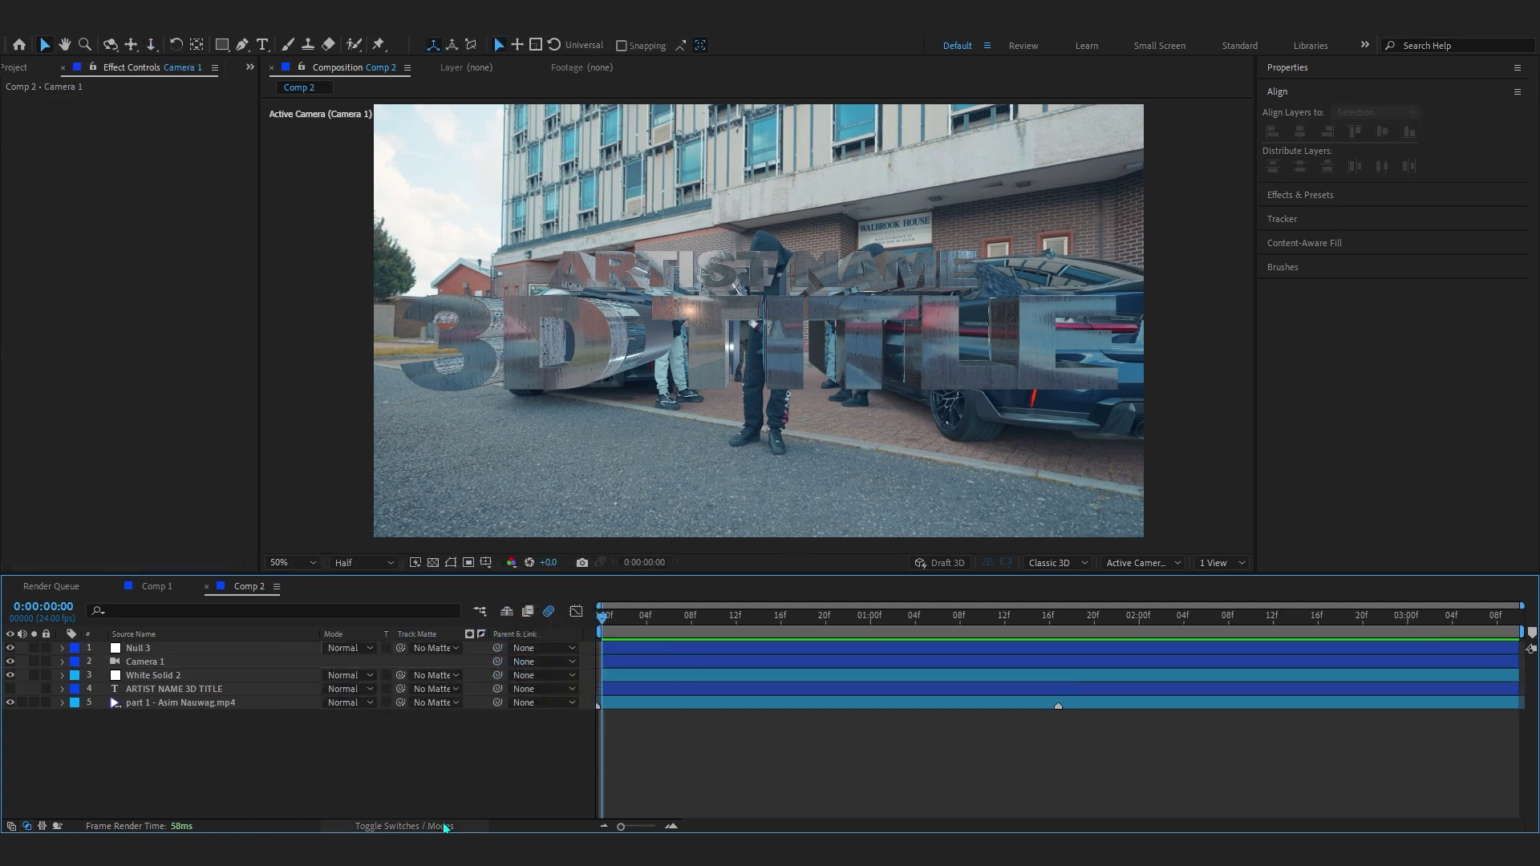
pyautogui.click(404, 826)
pyautogui.click(241, 647)
pyautogui.click(412, 647)
# - Parent Camera 1 to the null object and set the null's X Rotation to 14°
pyautogui.click(201, 661)
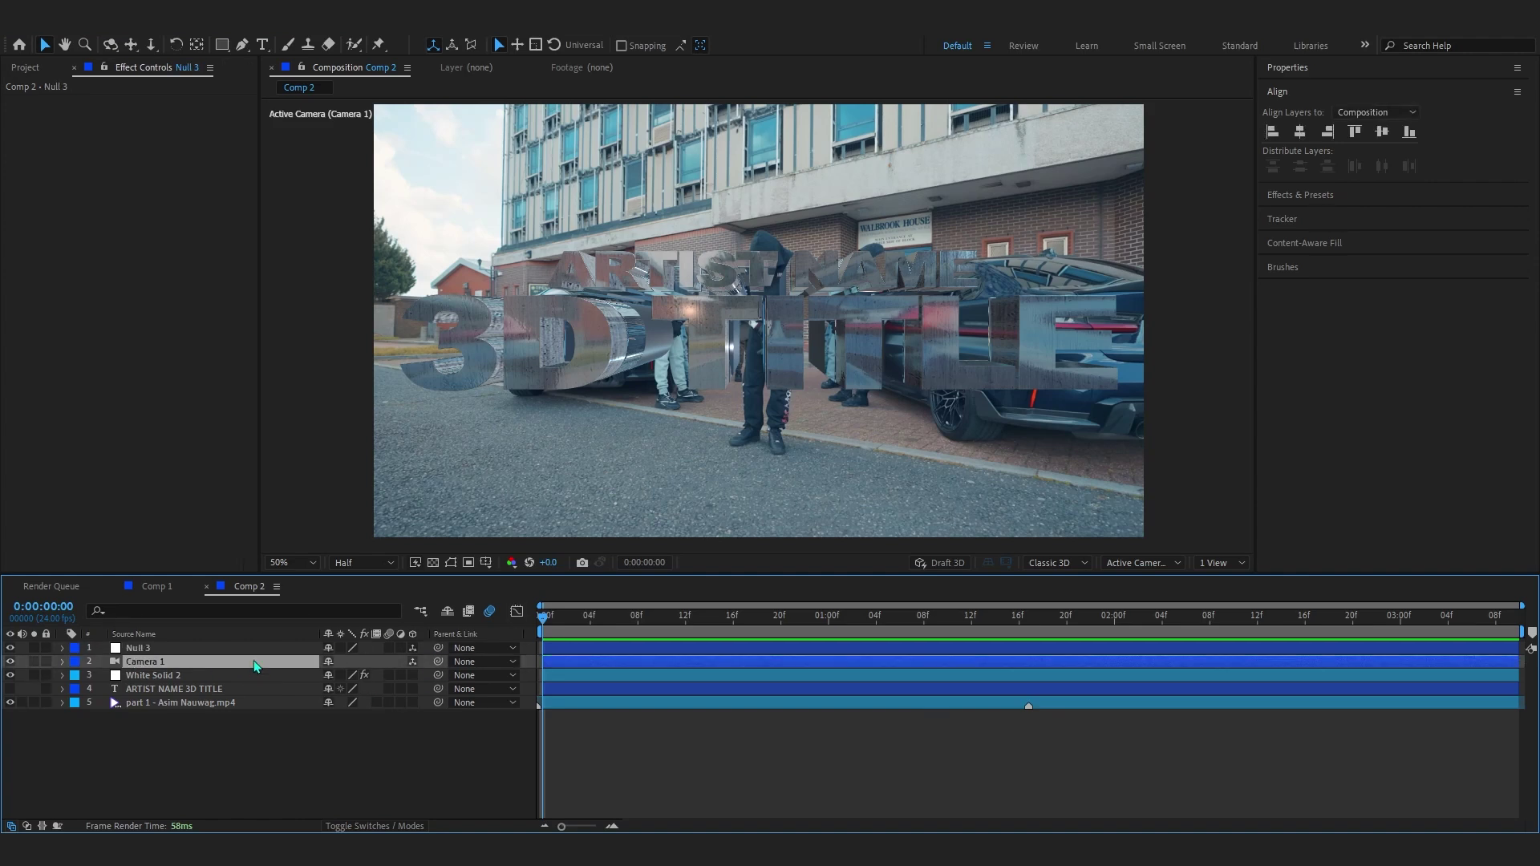
pyautogui.moveTo(438, 661); pyautogui.dragTo(185, 649)
pyautogui.click(163, 648)
pyautogui.press('r')
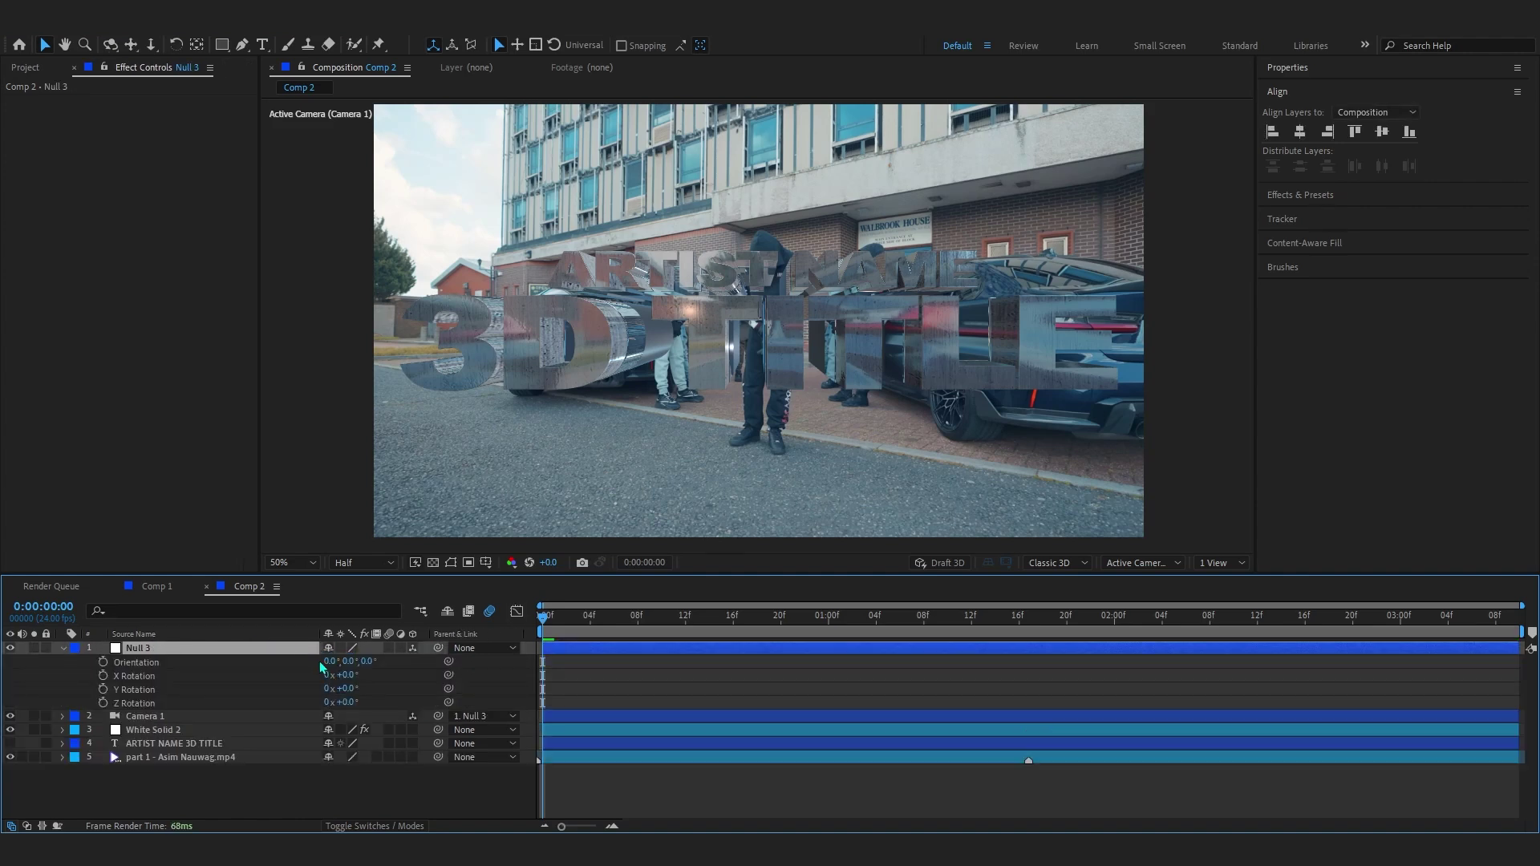
pyautogui.moveTo(345, 676); pyautogui.dragTo(357, 678)
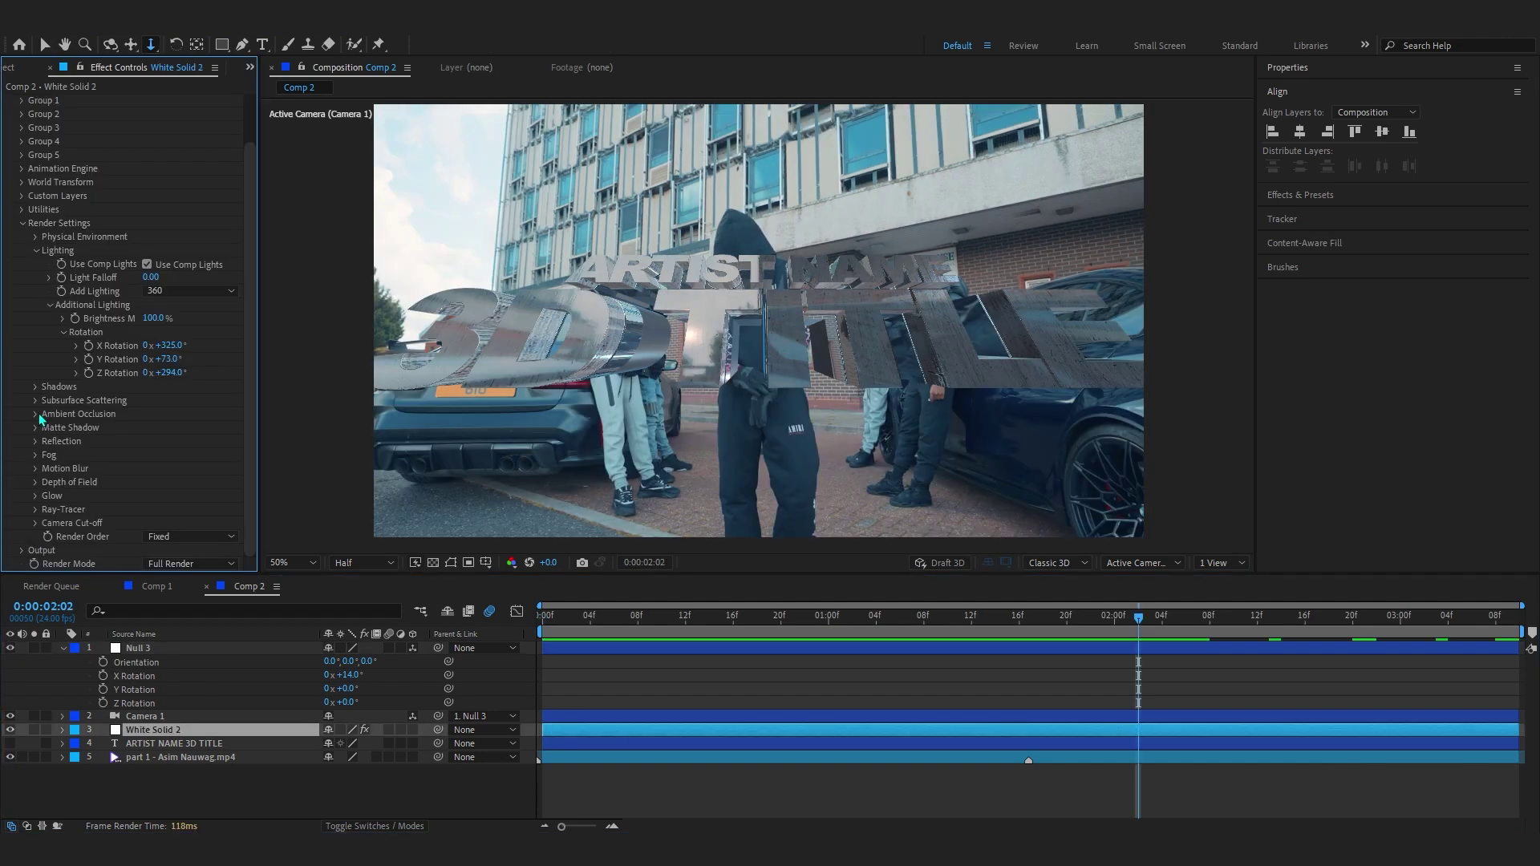
# - Enable Element's ambient occlusion in SSAO mode and set the SSAO Intensity to 34.1
pyautogui.click(35, 414)
pyautogui.scroll(-2, 48, 425)
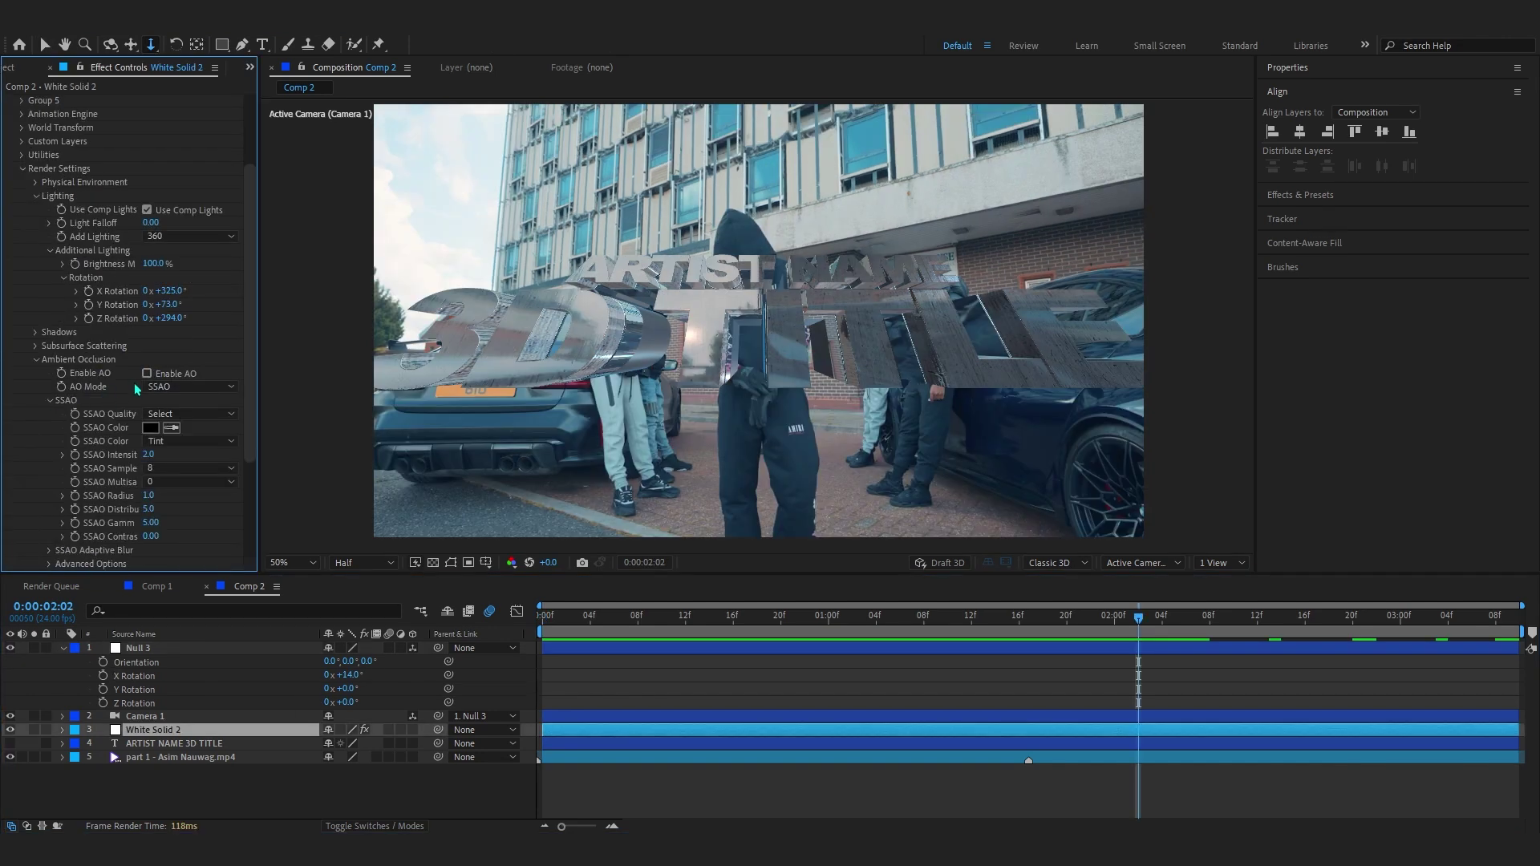
pyautogui.moveTo(148, 454)
pyautogui.mouseDown()
pyautogui.moveTo(738, 454)
pyautogui.moveTo(602, 466)
pyautogui.moveTo(624, 463)
pyautogui.mouseUp()
pyautogui.moveTo(580, 368); pyautogui.dragTo(584, 379)
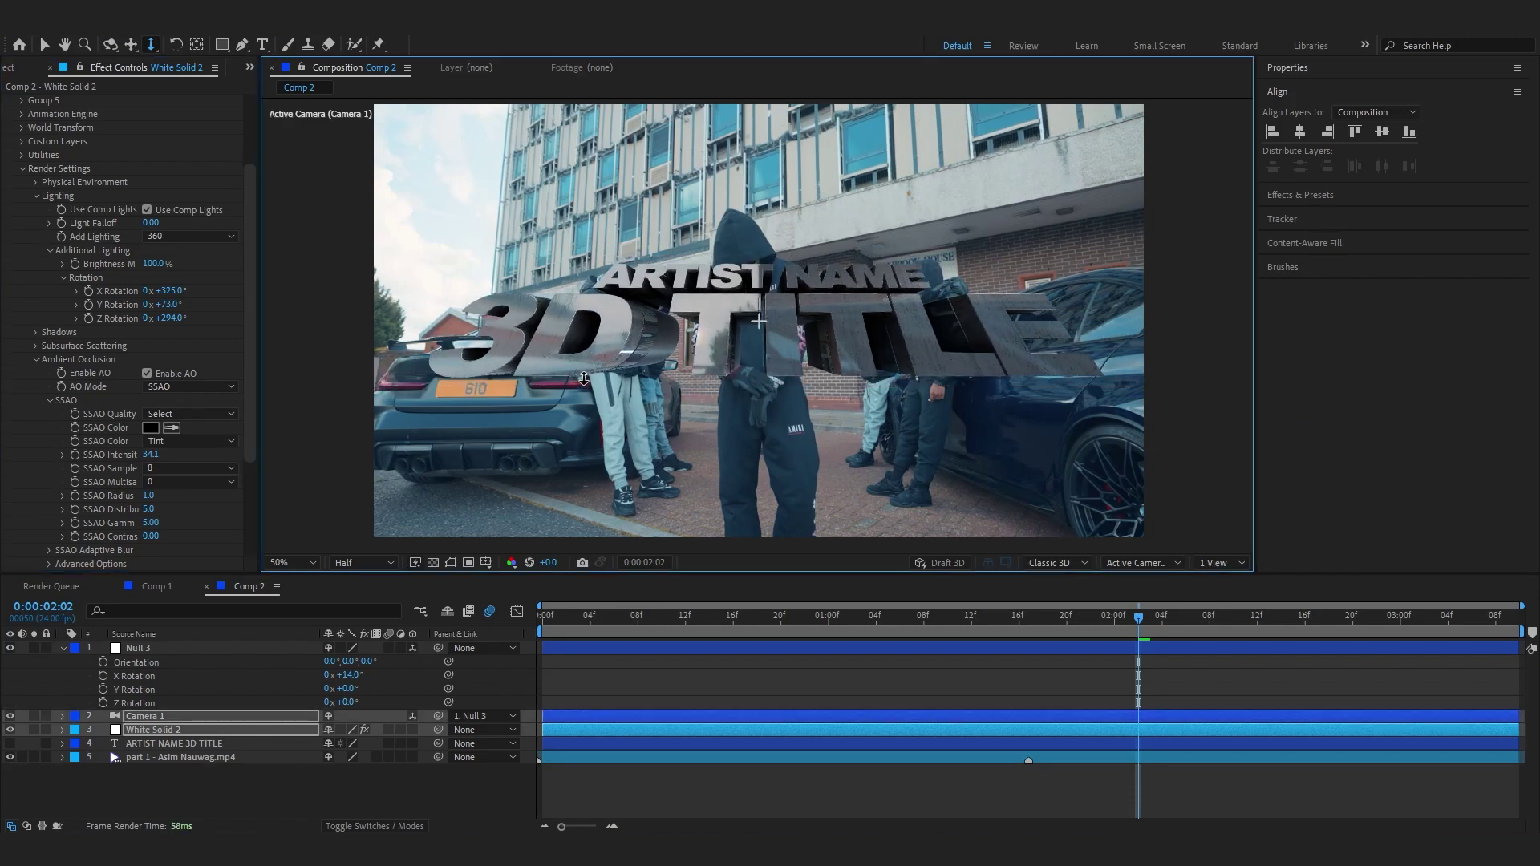
pyautogui.hotkey('ctrl', 'z')
# - Set the additional lighting's Y Rotation to 212° and preview the title over the footage
pyautogui.scroll(3, 171, 389)
pyautogui.moveTo(172, 389); pyautogui.dragTo(279, 380)
pyautogui.click(310, 664)
pyautogui.press('space')
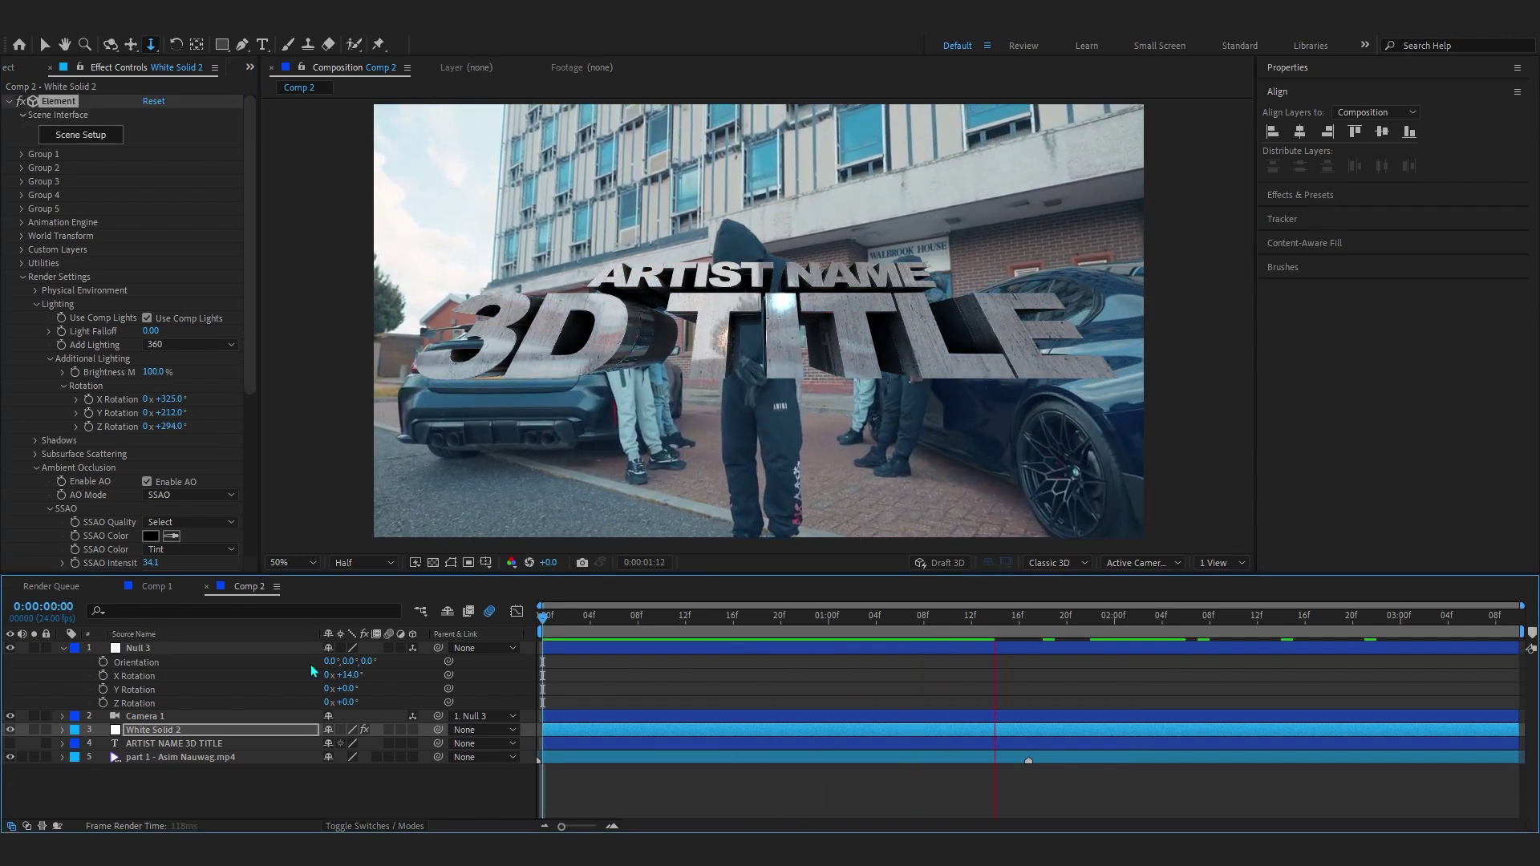
# - Set the camera null's X Rotation to 20° and preview the title over the footage
pyautogui.click(342, 675)
pyautogui.write('2')
pyautogui.click(1169, 716)
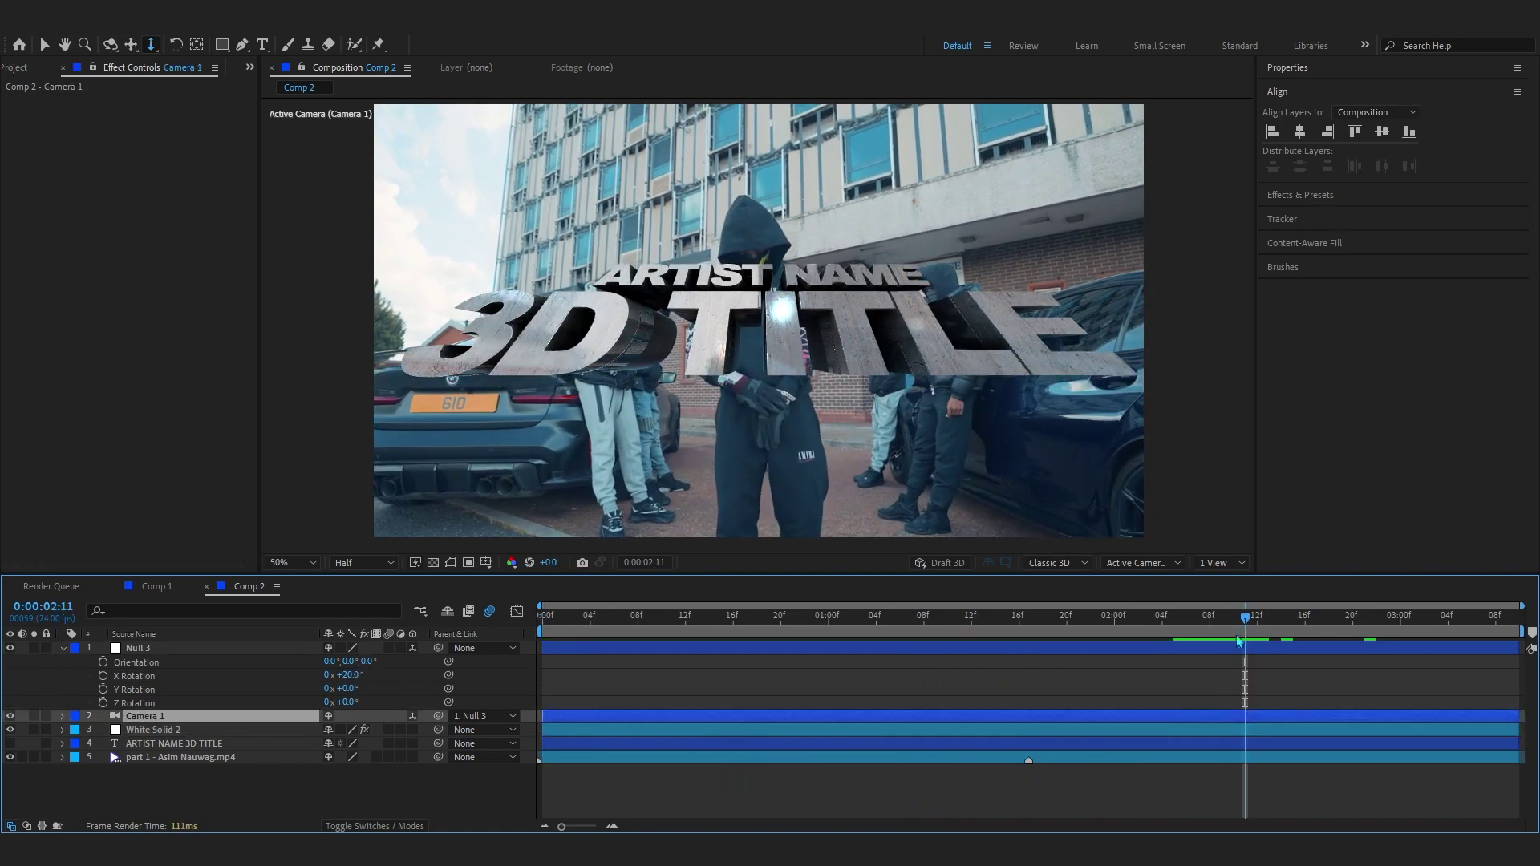
pyautogui.press('space')
# - Select the Element solid and lower the composition preview resolution to Quarter
pyautogui.click(1255, 731)
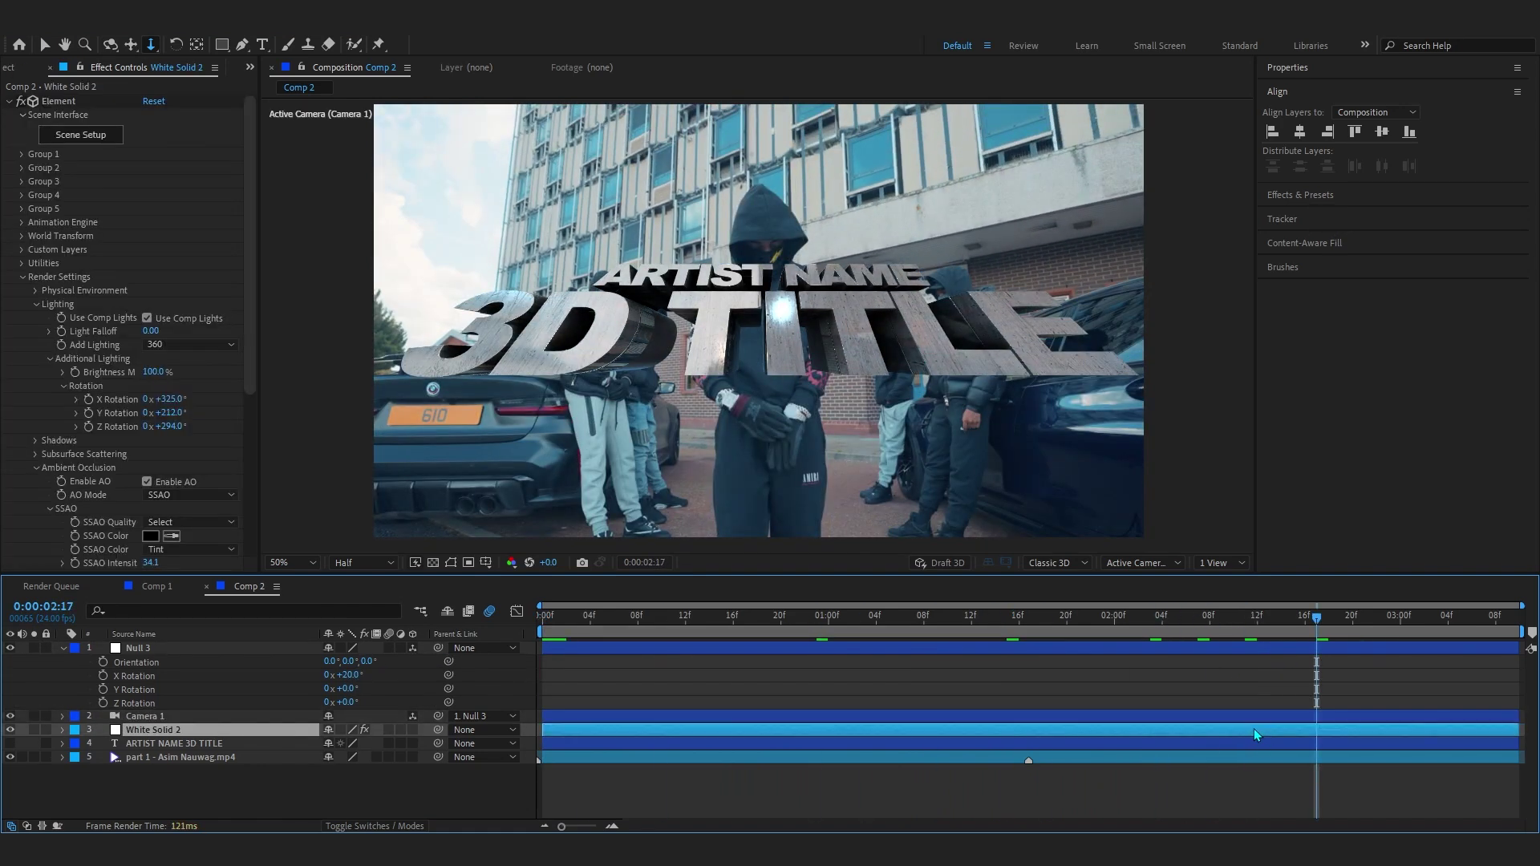
pyautogui.click(363, 563)
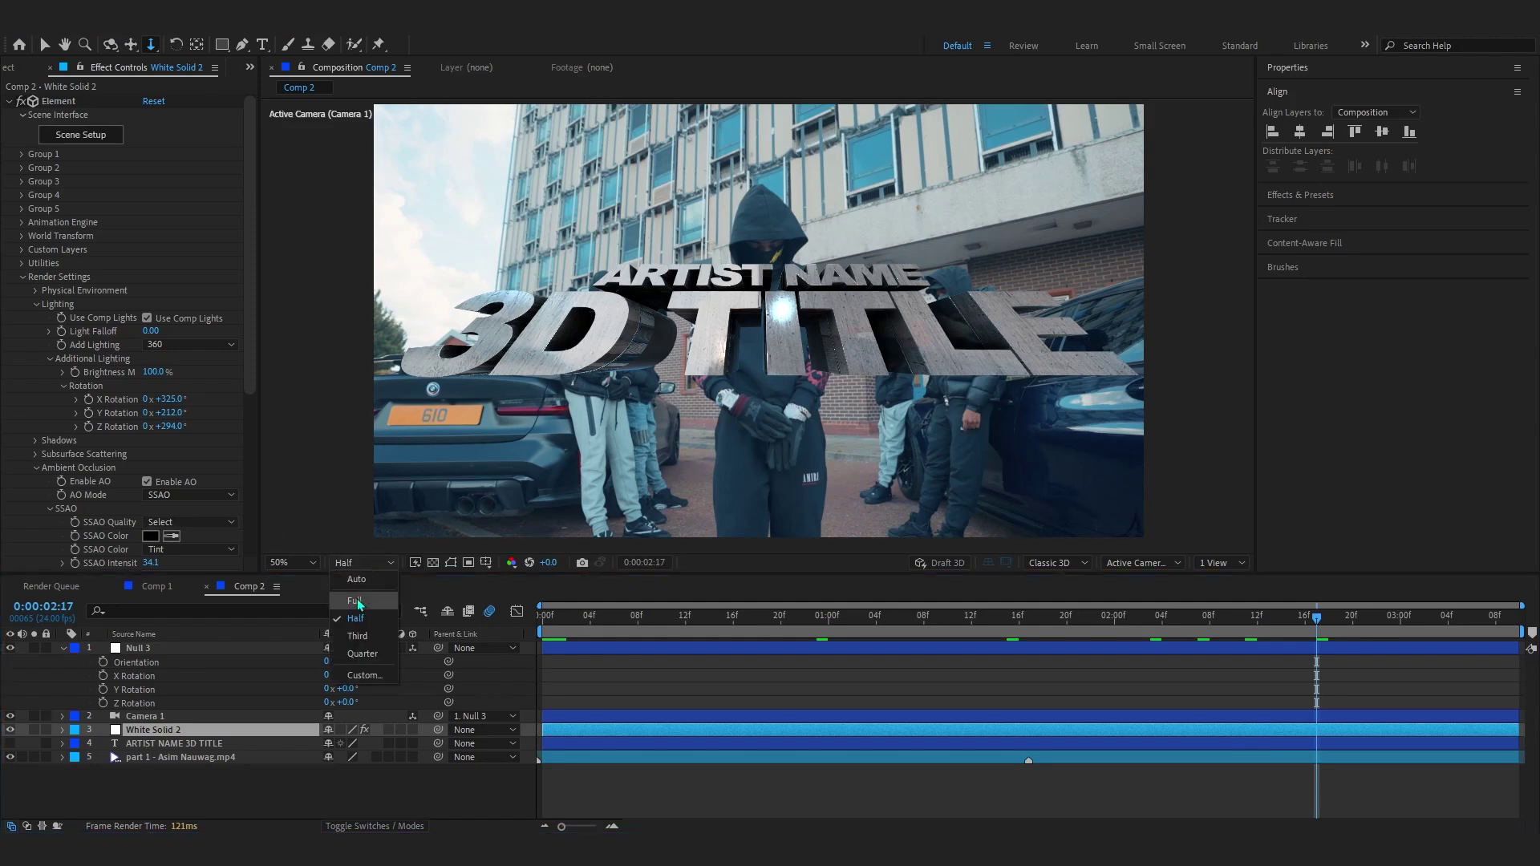
pyautogui.click(353, 646)
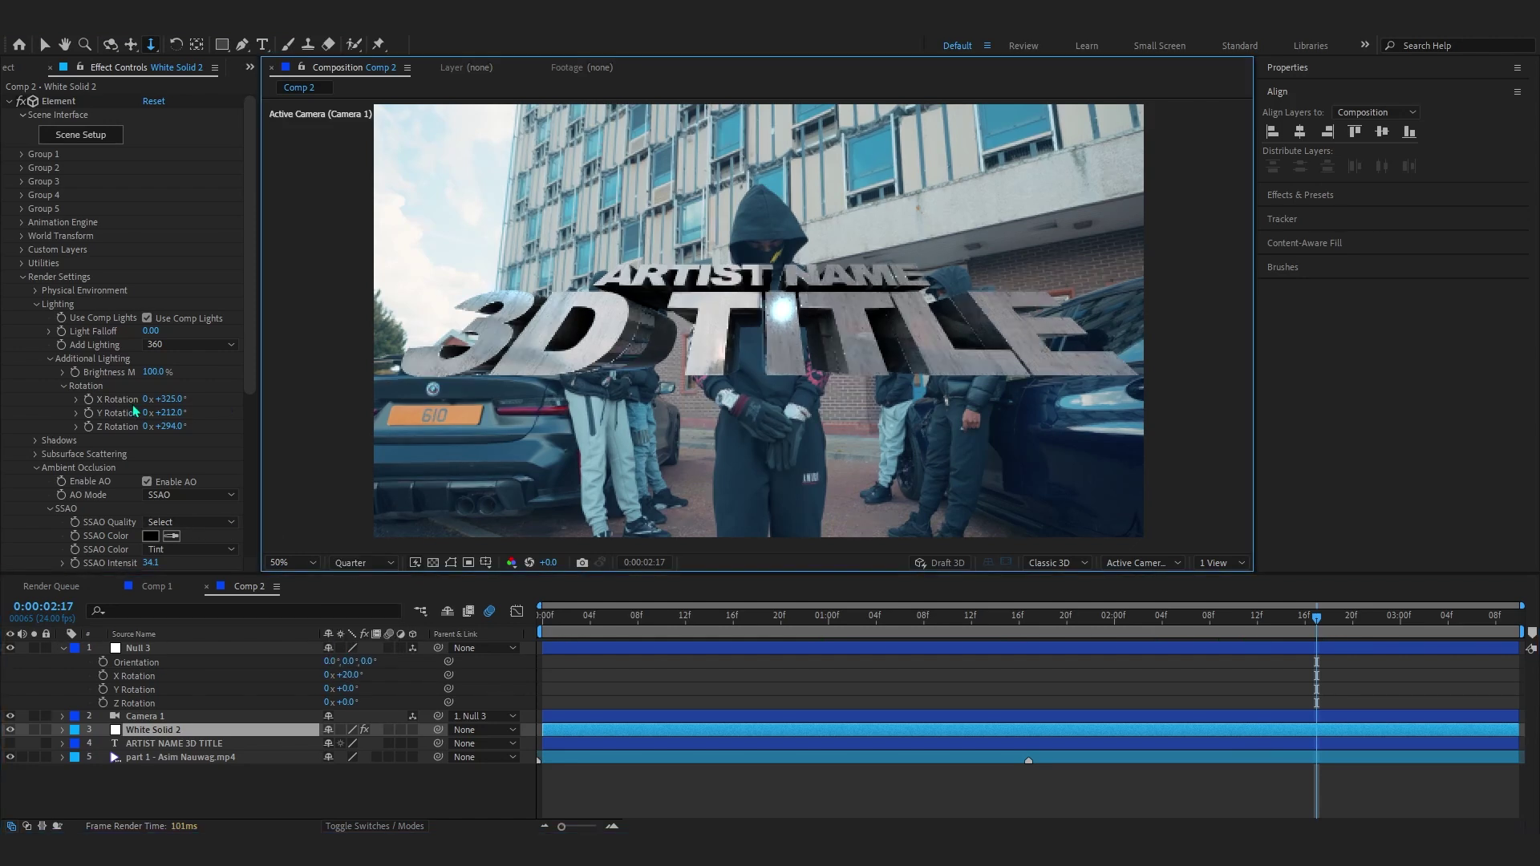
# - Create a group null for Group 1 through Element's group utilities
pyautogui.click(22, 154)
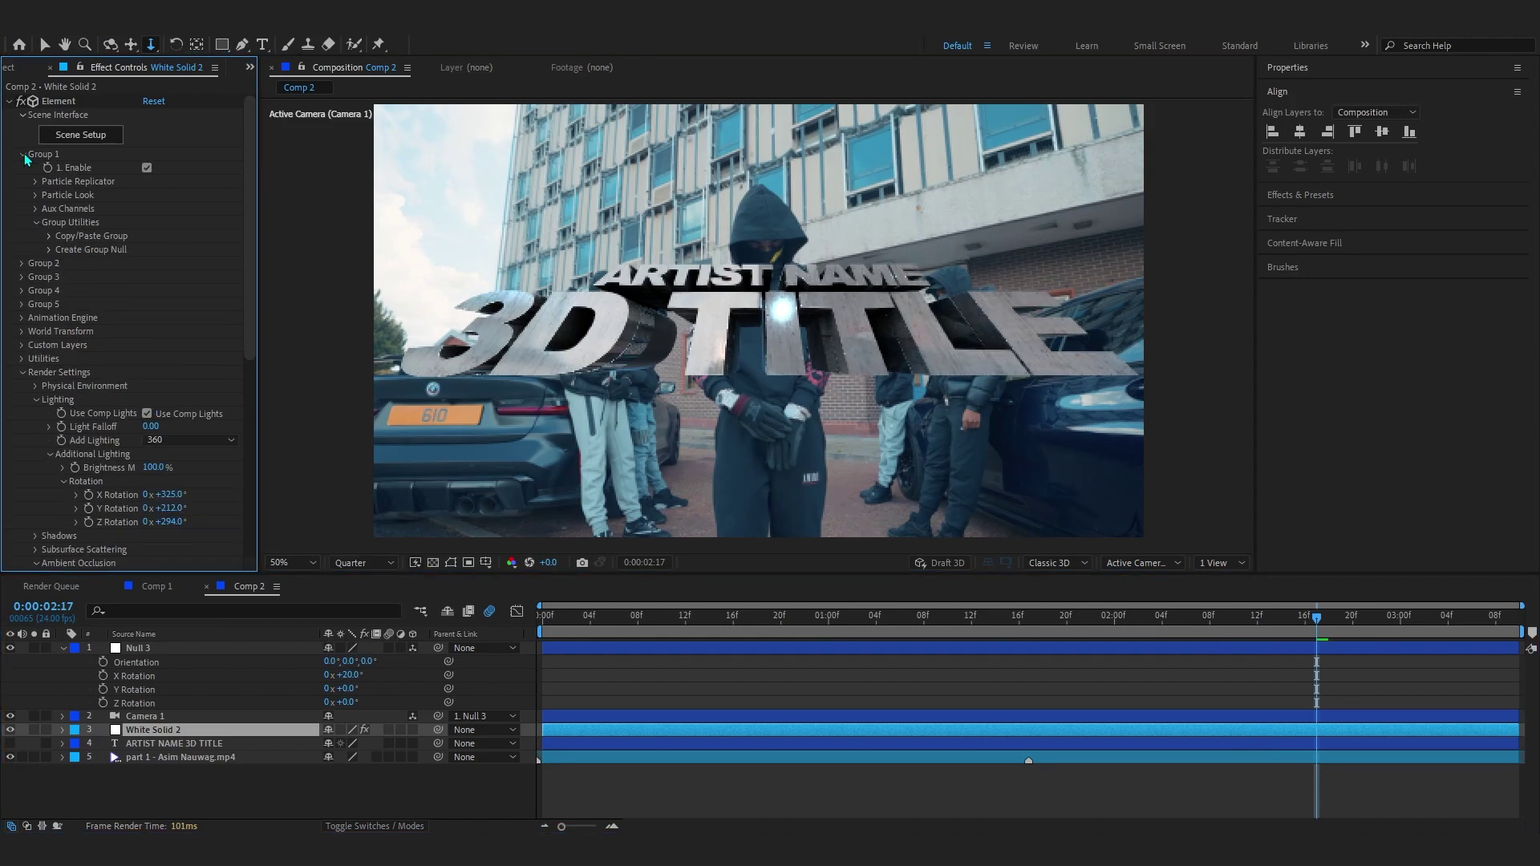
pyautogui.click(49, 249)
pyautogui.click(92, 270)
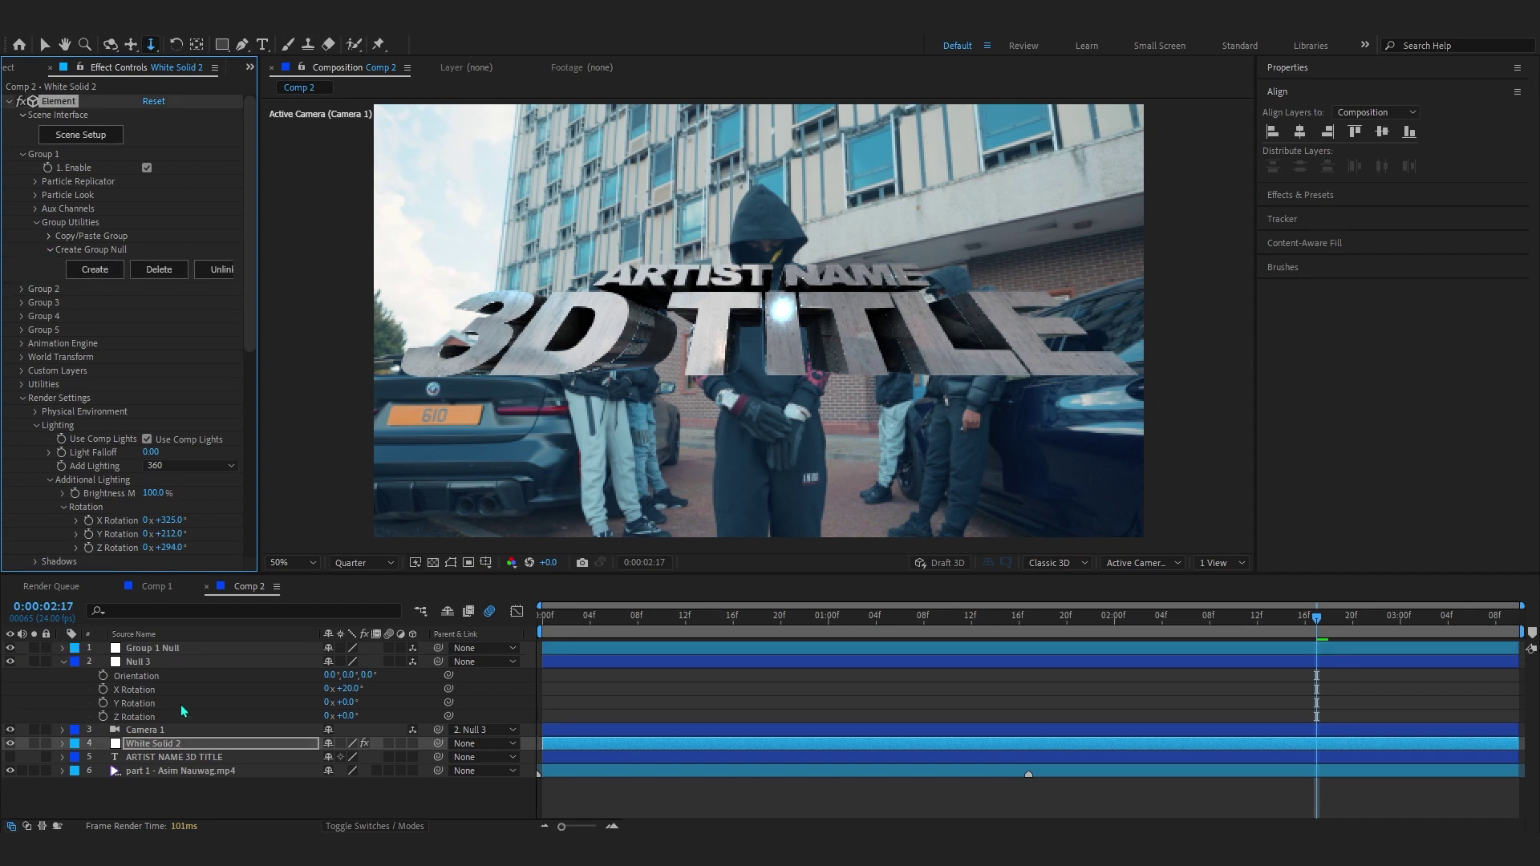
# - Try rotating the Group 1 Null and scaling it down to about 22%, and undo the test changes
pyautogui.click(179, 653)
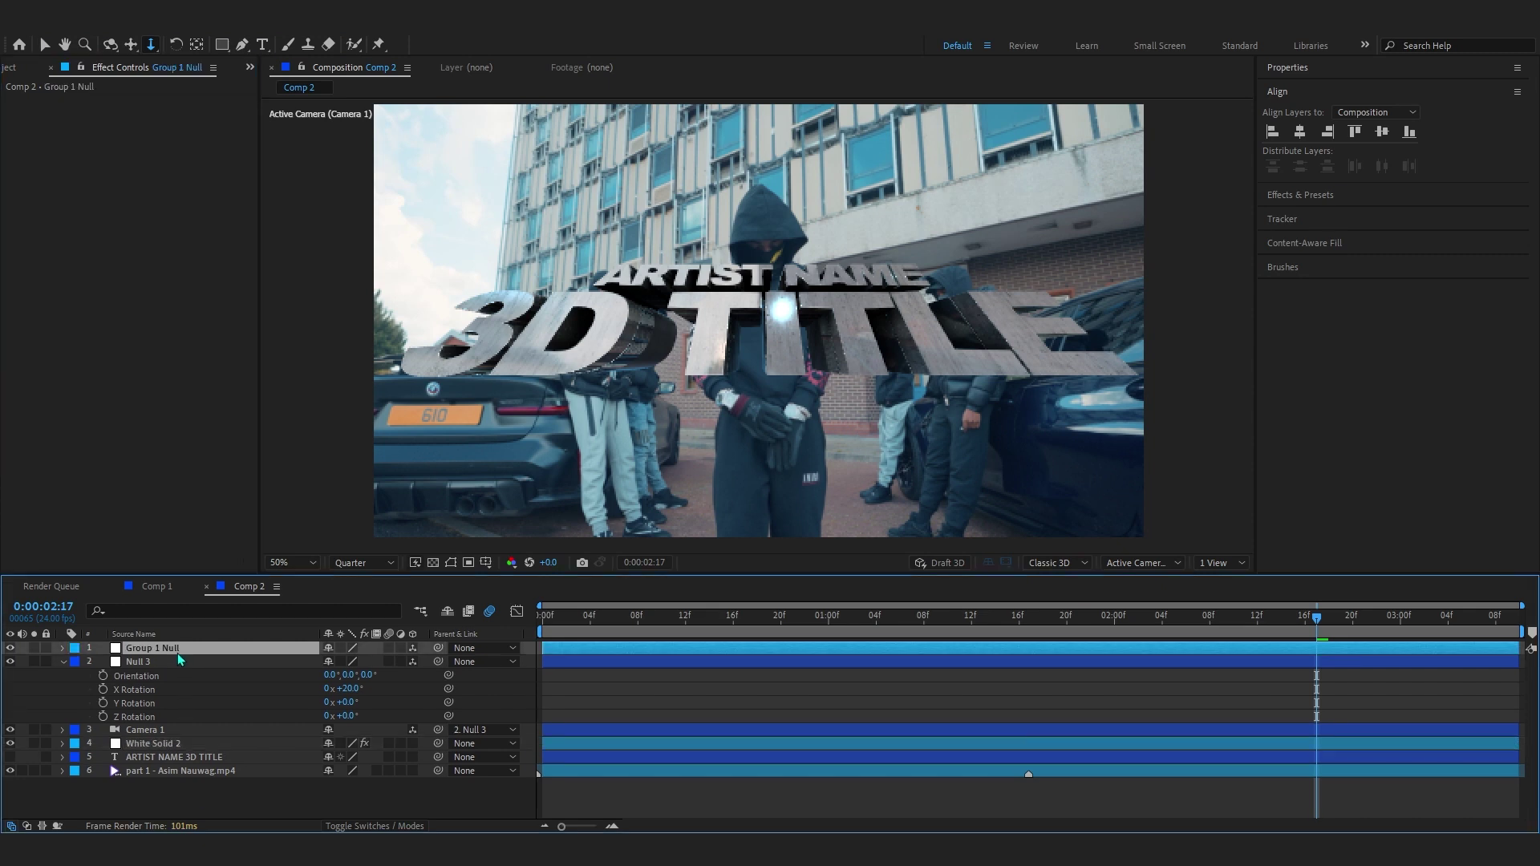
pyautogui.press('r')
pyautogui.moveTo(344, 689); pyautogui.dragTo(311, 673)
pyautogui.press('s')
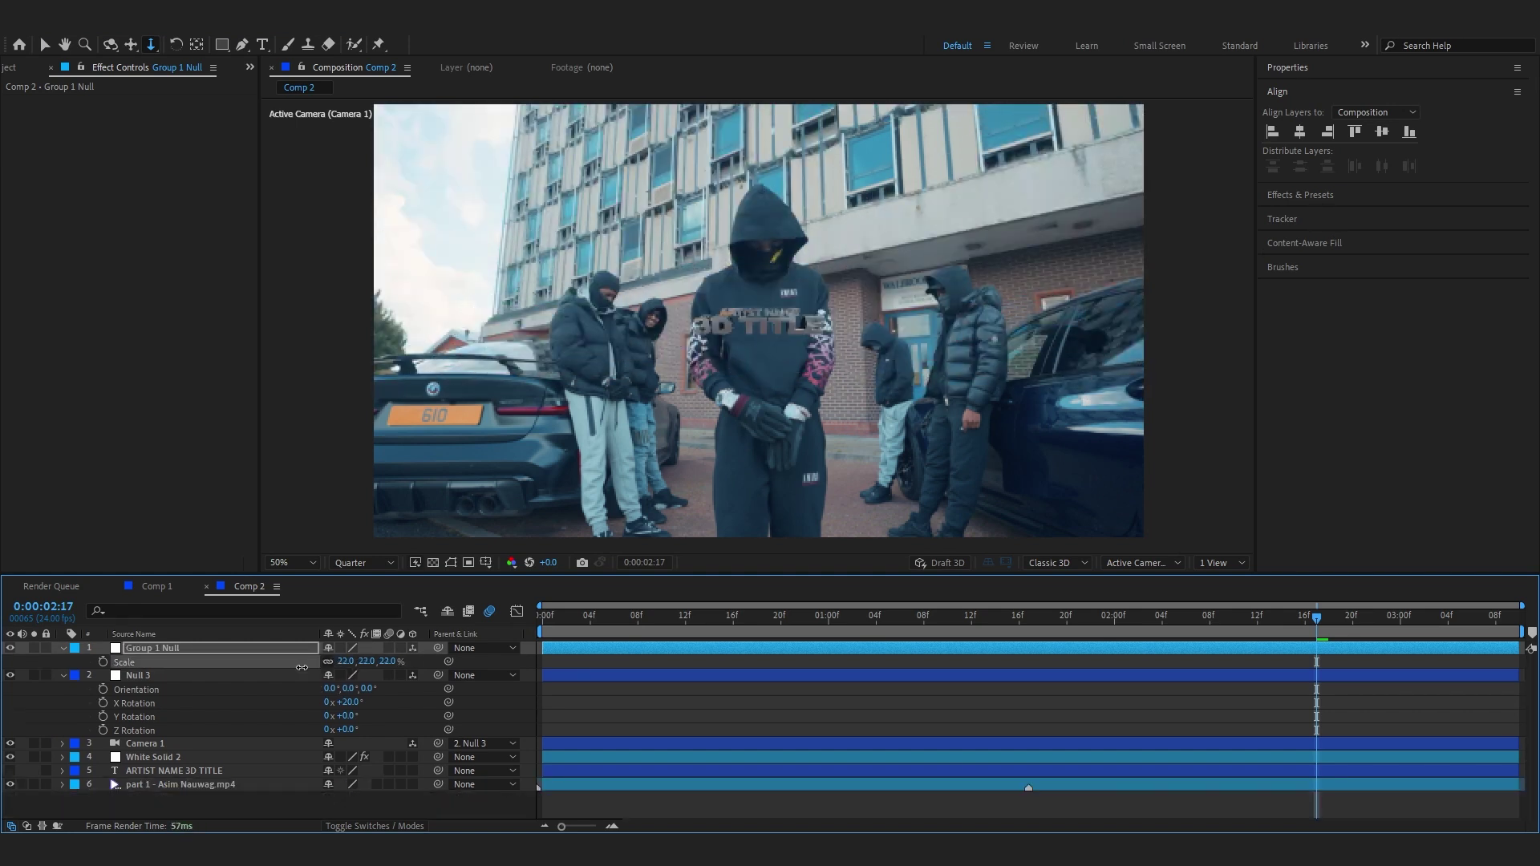
pyautogui.hotkey('ctrl', 'z')
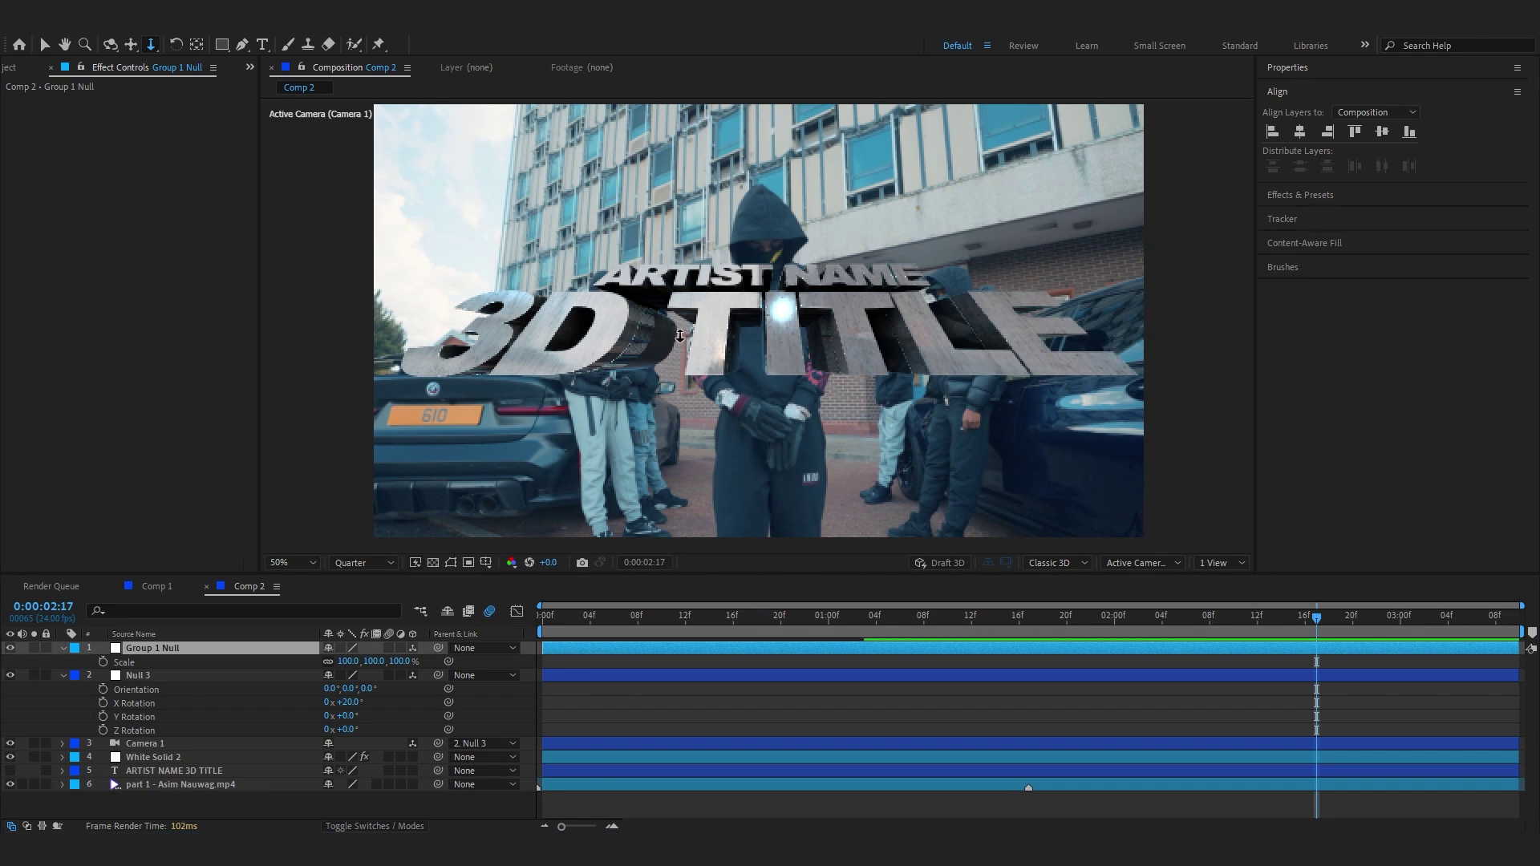
# - Animate the Group 1 Null's Scale from 0% at the first frame to 100% at 0:00:03:09
pyautogui.moveTo(1316, 617); pyautogui.dragTo(1507, 686)
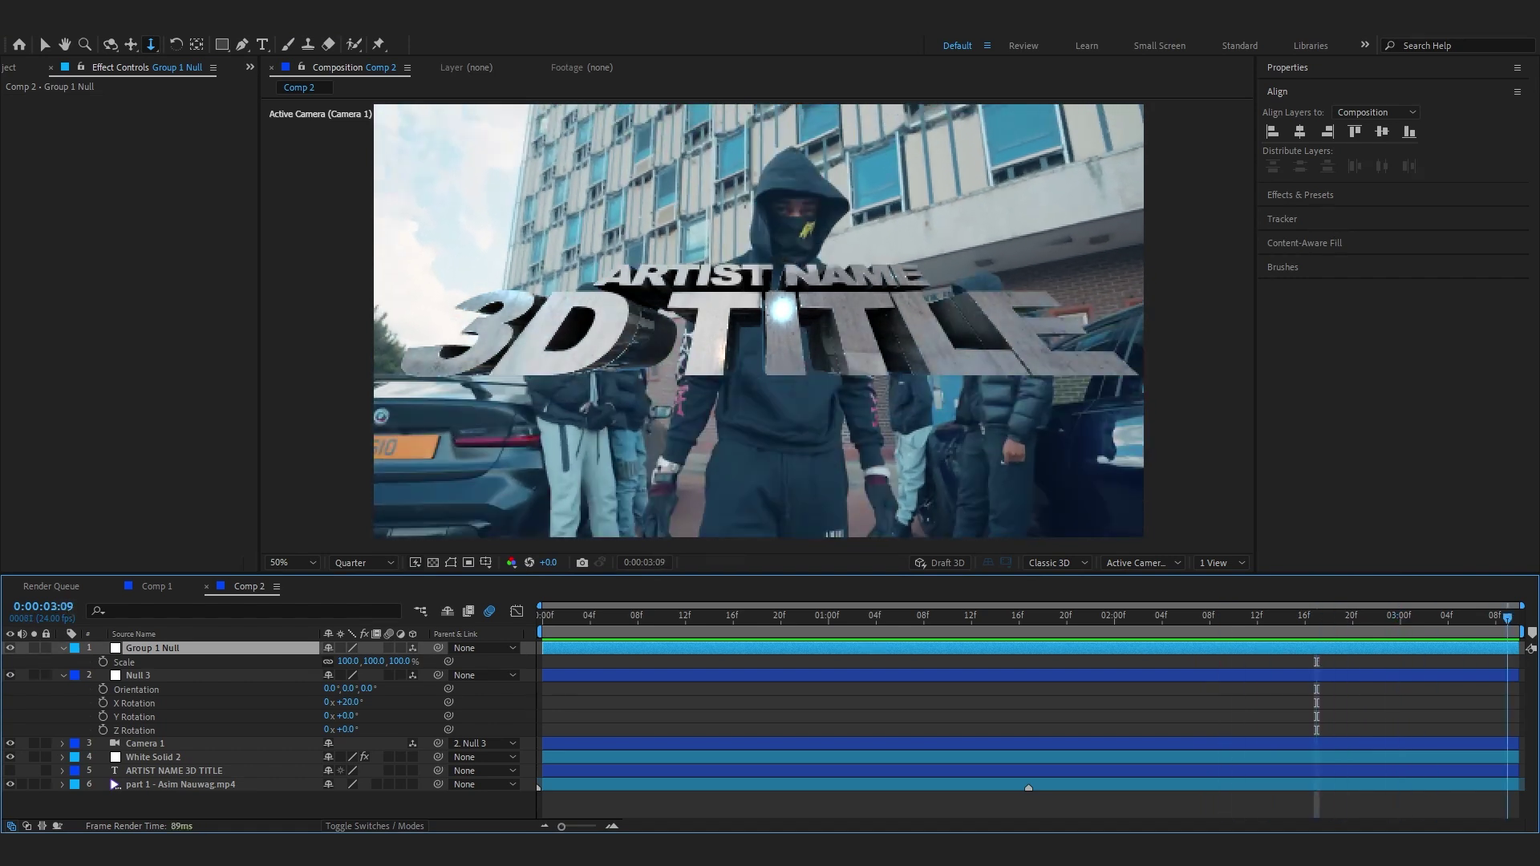
pyautogui.press('s')
pyautogui.press('s')
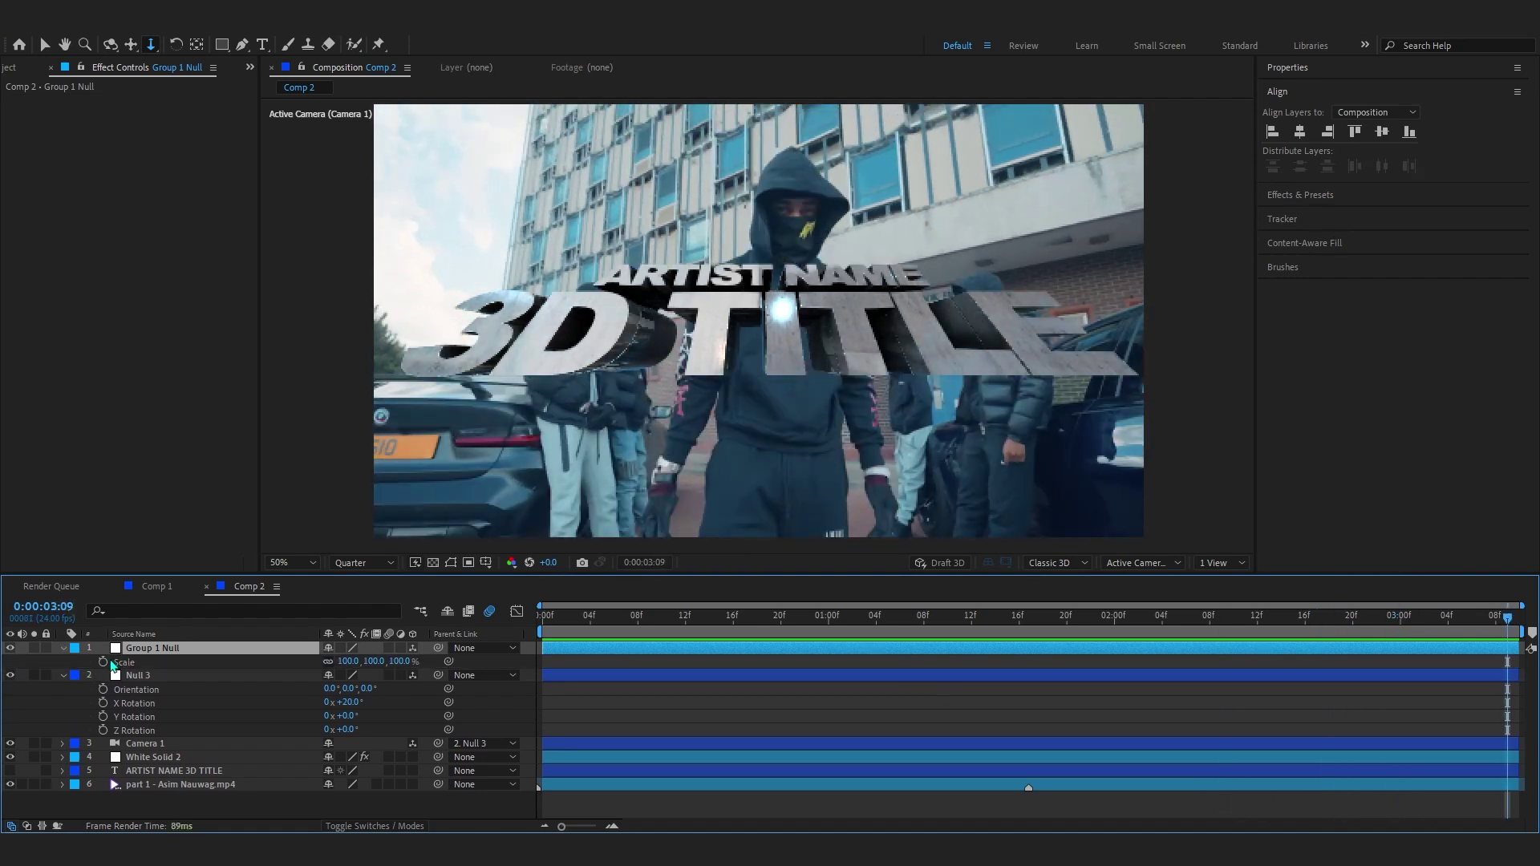
pyautogui.click(104, 662)
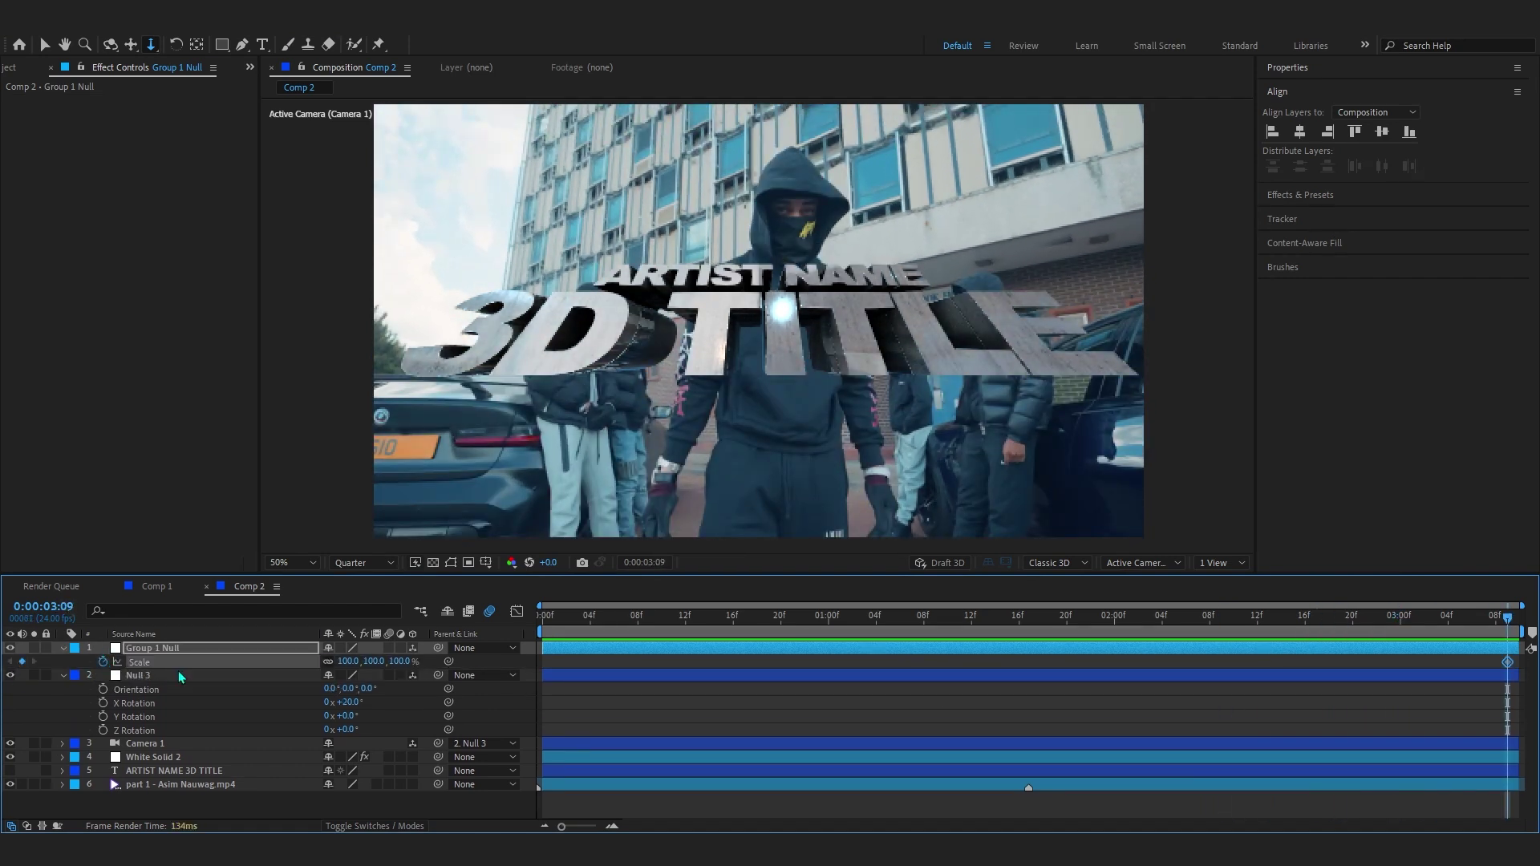
pyautogui.press('Home')
pyautogui.click(352, 661)
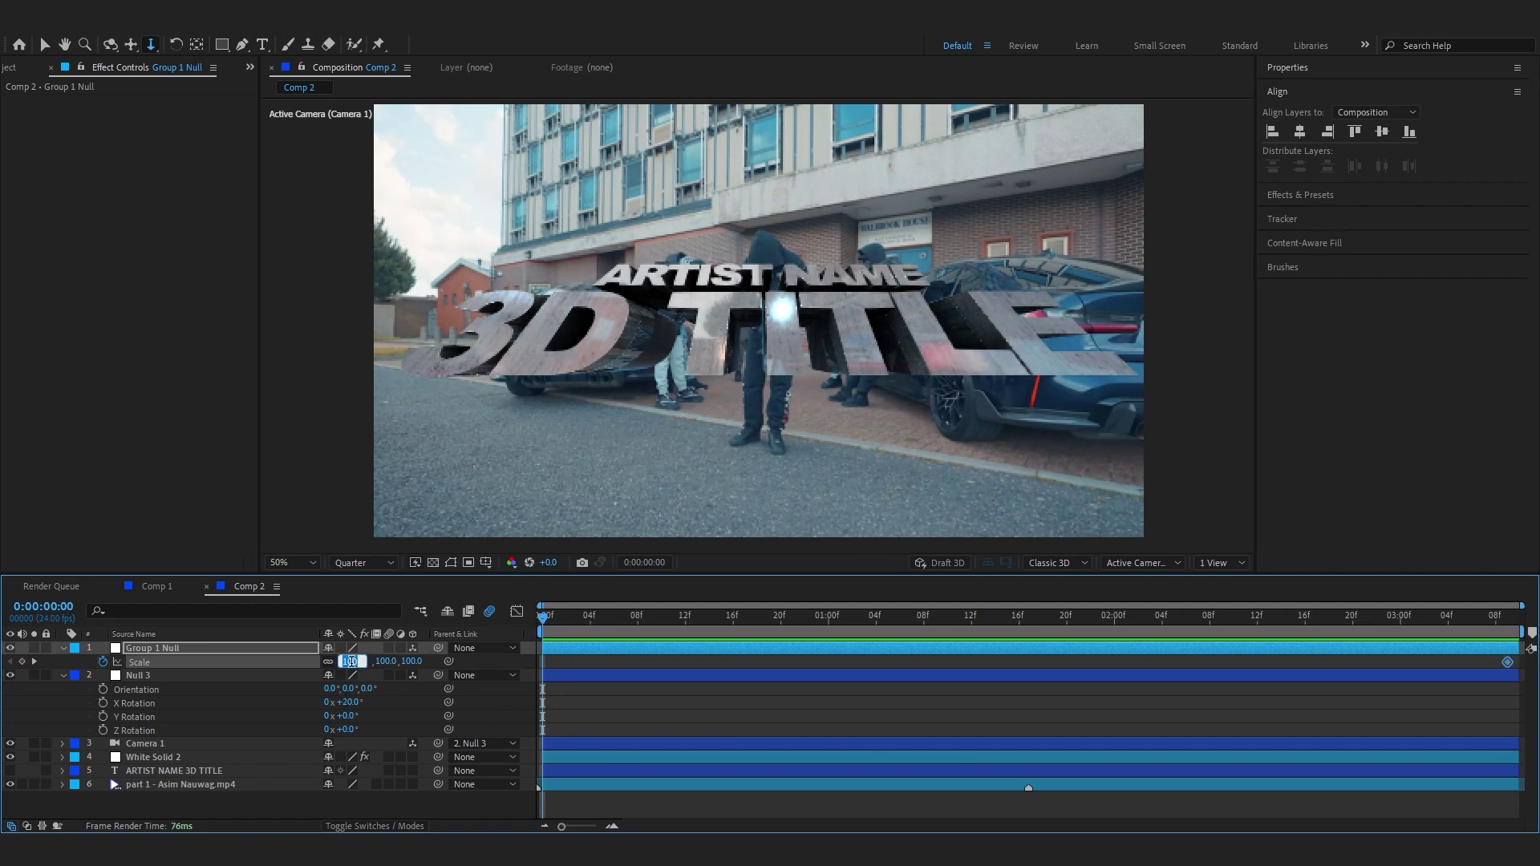
pyautogui.write('0')
pyautogui.press('Return')
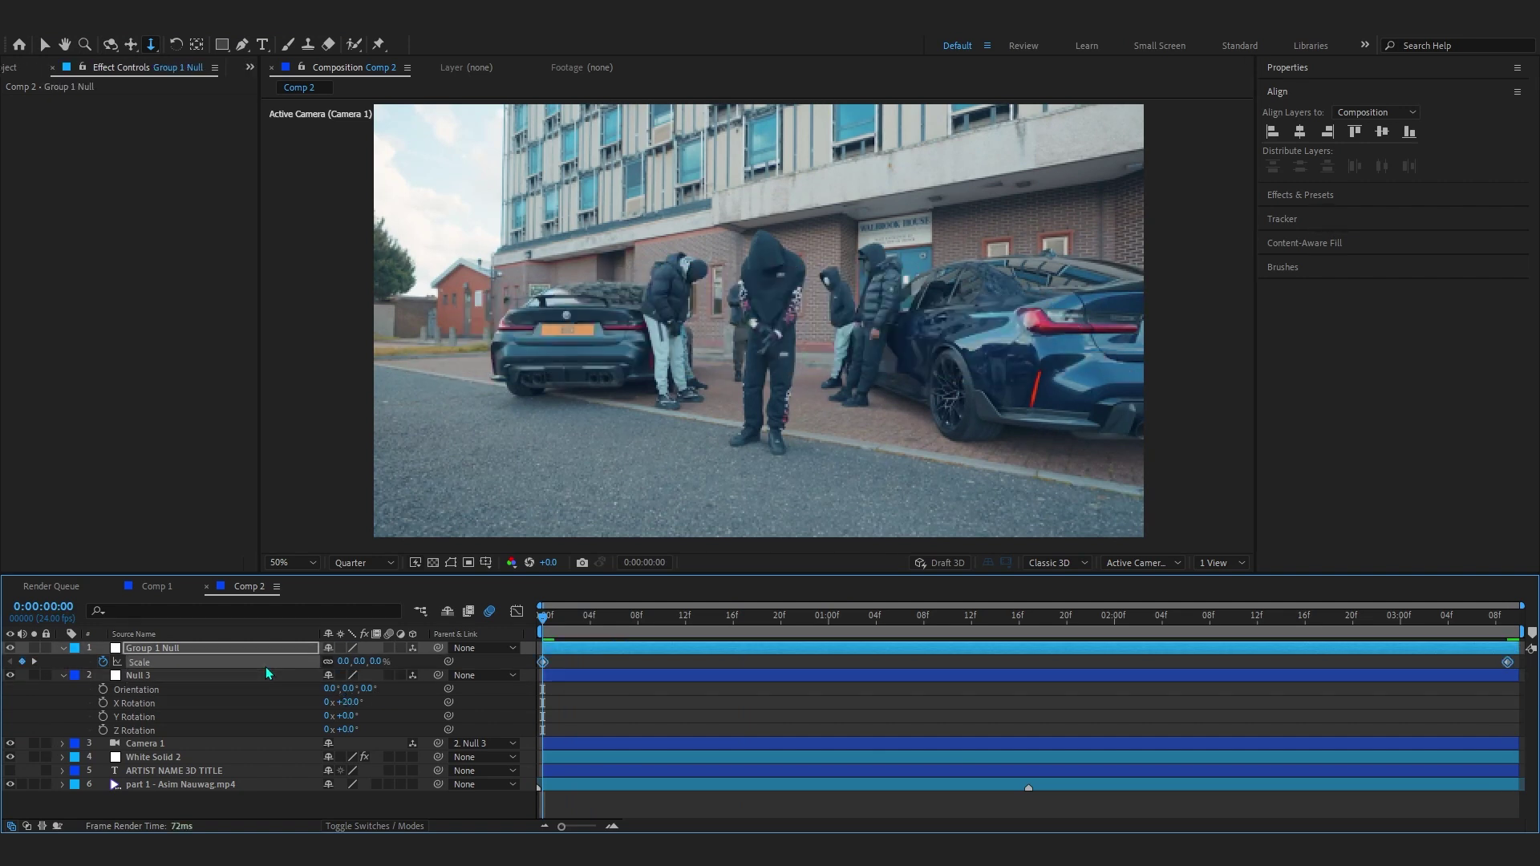
# - Apply Easy Ease to the Scale keyframes, reshape the value graph for a fast start and slow finish, and preview it
pyautogui.press('F9')
pyautogui.click(516, 612)
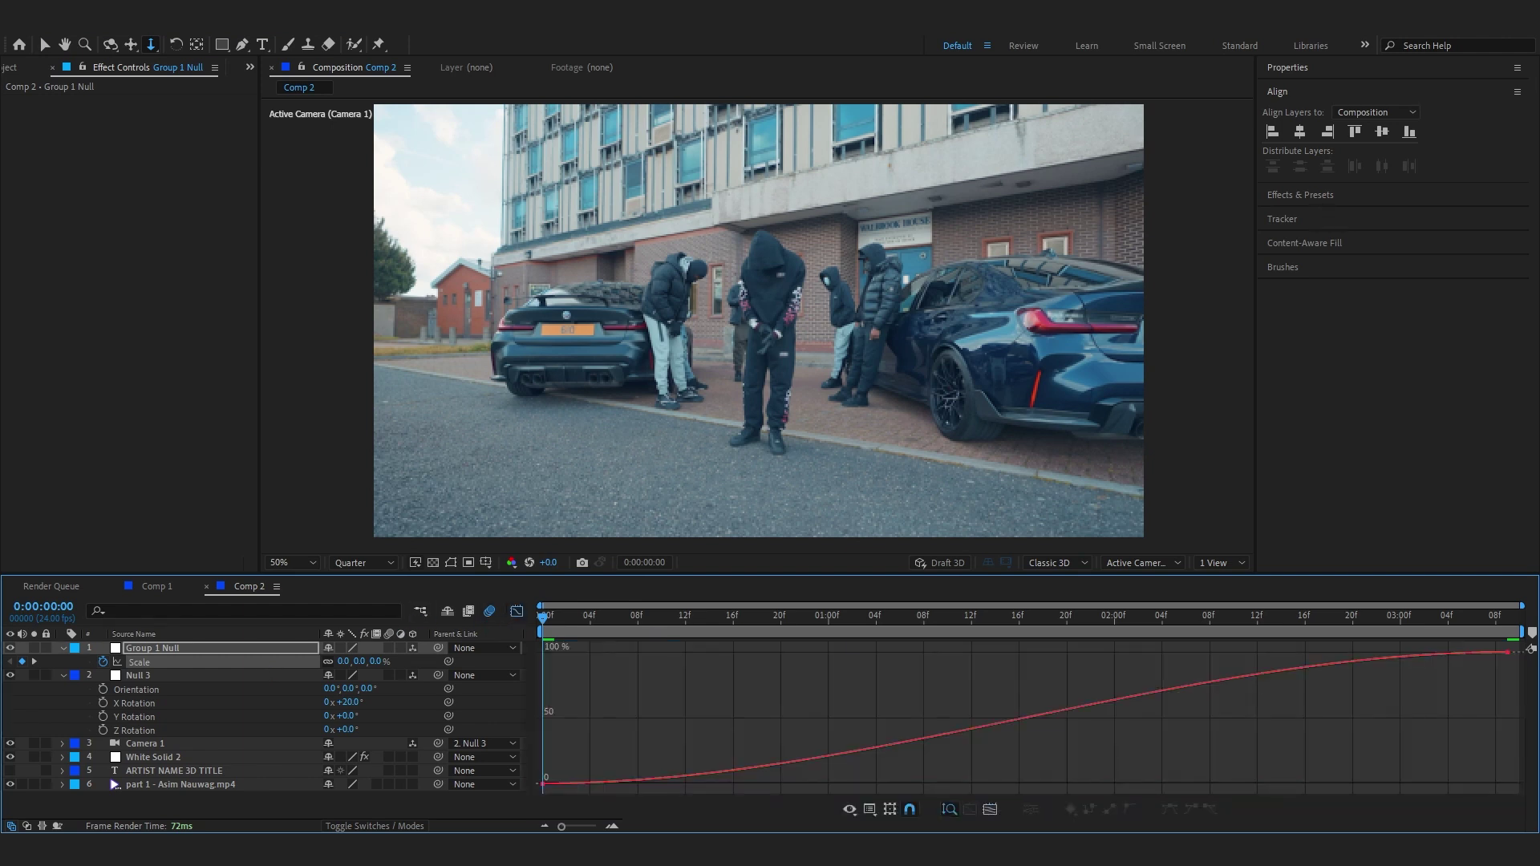
pyautogui.moveTo(864, 783); pyautogui.dragTo(545, 658)
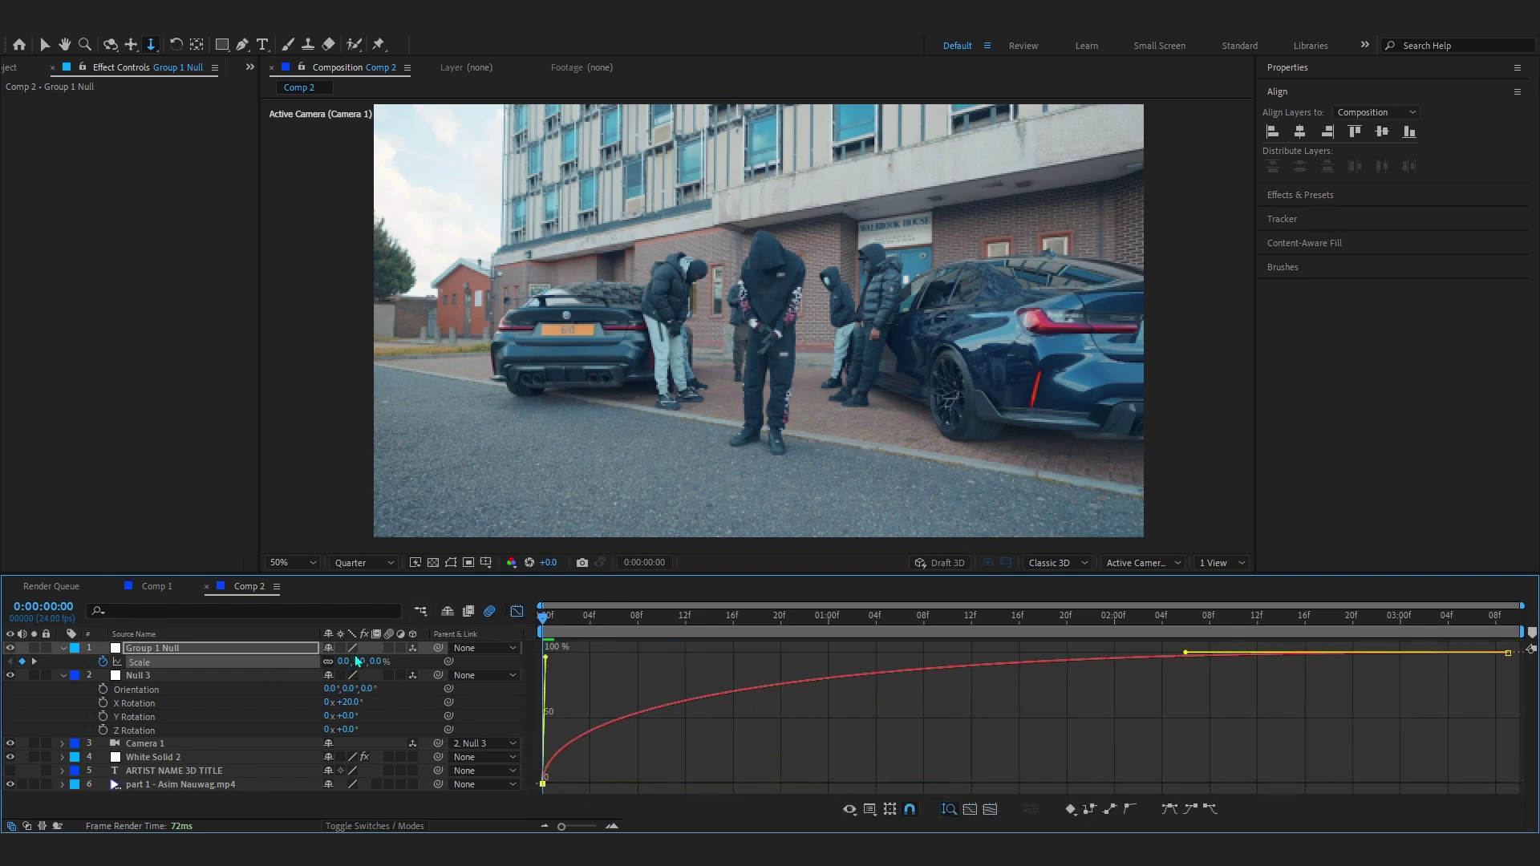
pyautogui.moveTo(1184, 653); pyautogui.dragTo(749, 653)
pyautogui.press('space')
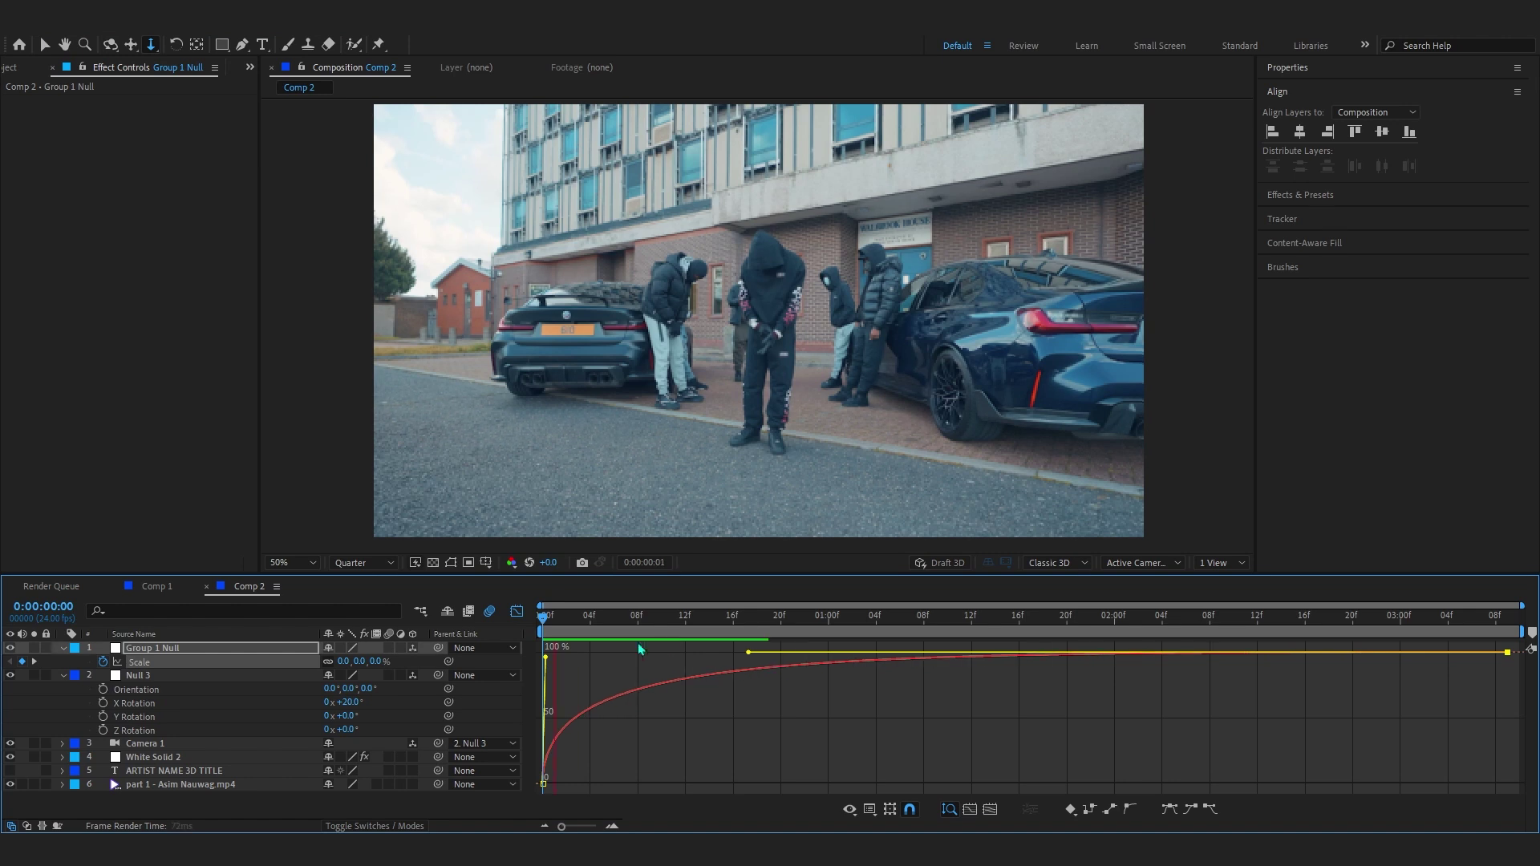
pyautogui.press('space')
pyautogui.press('space')
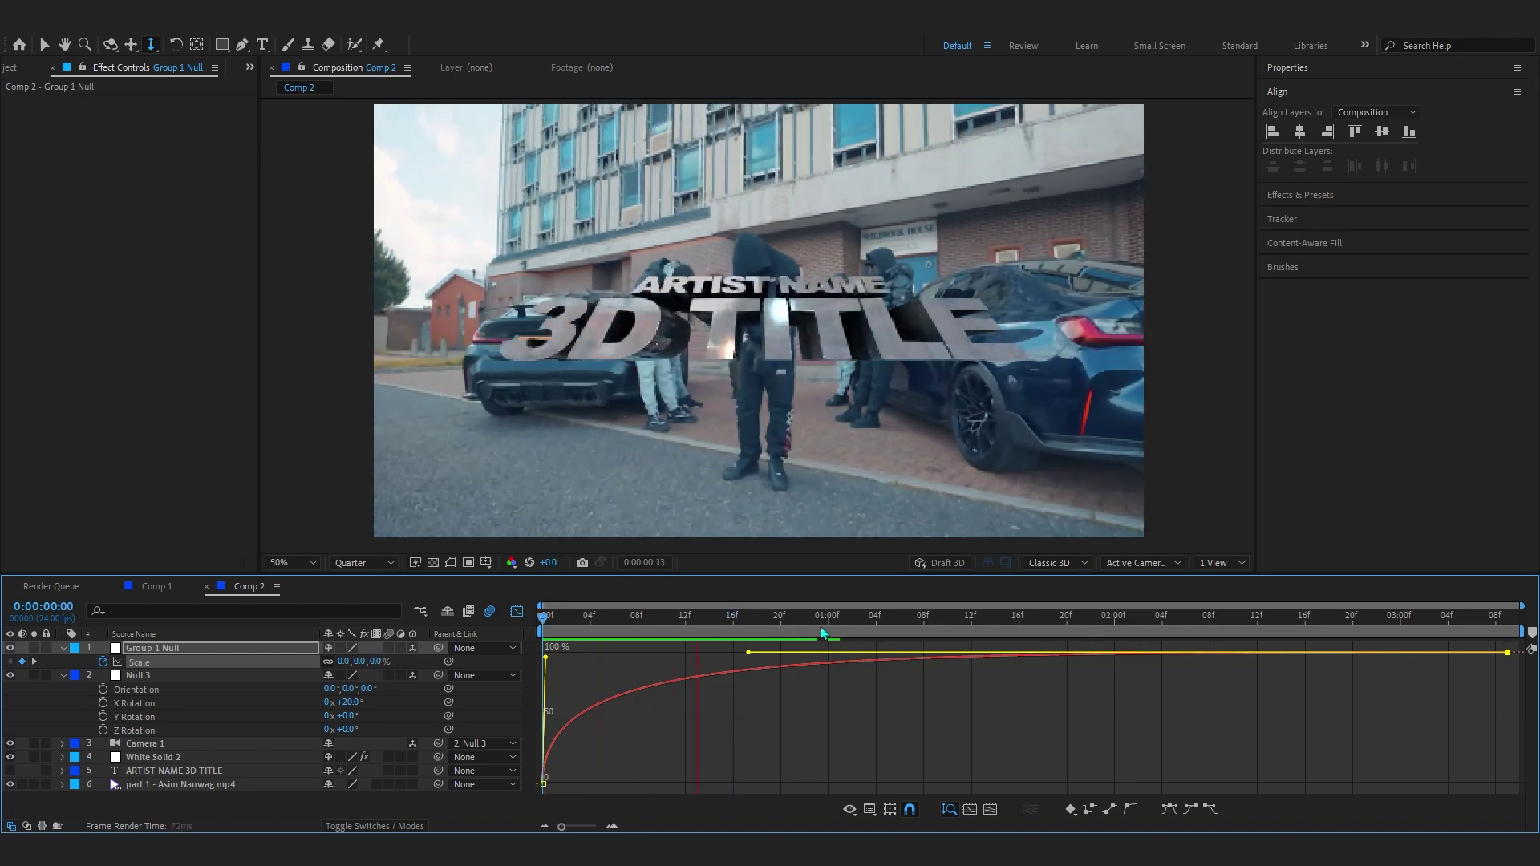
# - Add an X Rotation keyframe of 0° to the Group 1 Null at 0:00:02:19
pyautogui.hotkey('shift', 'F3')
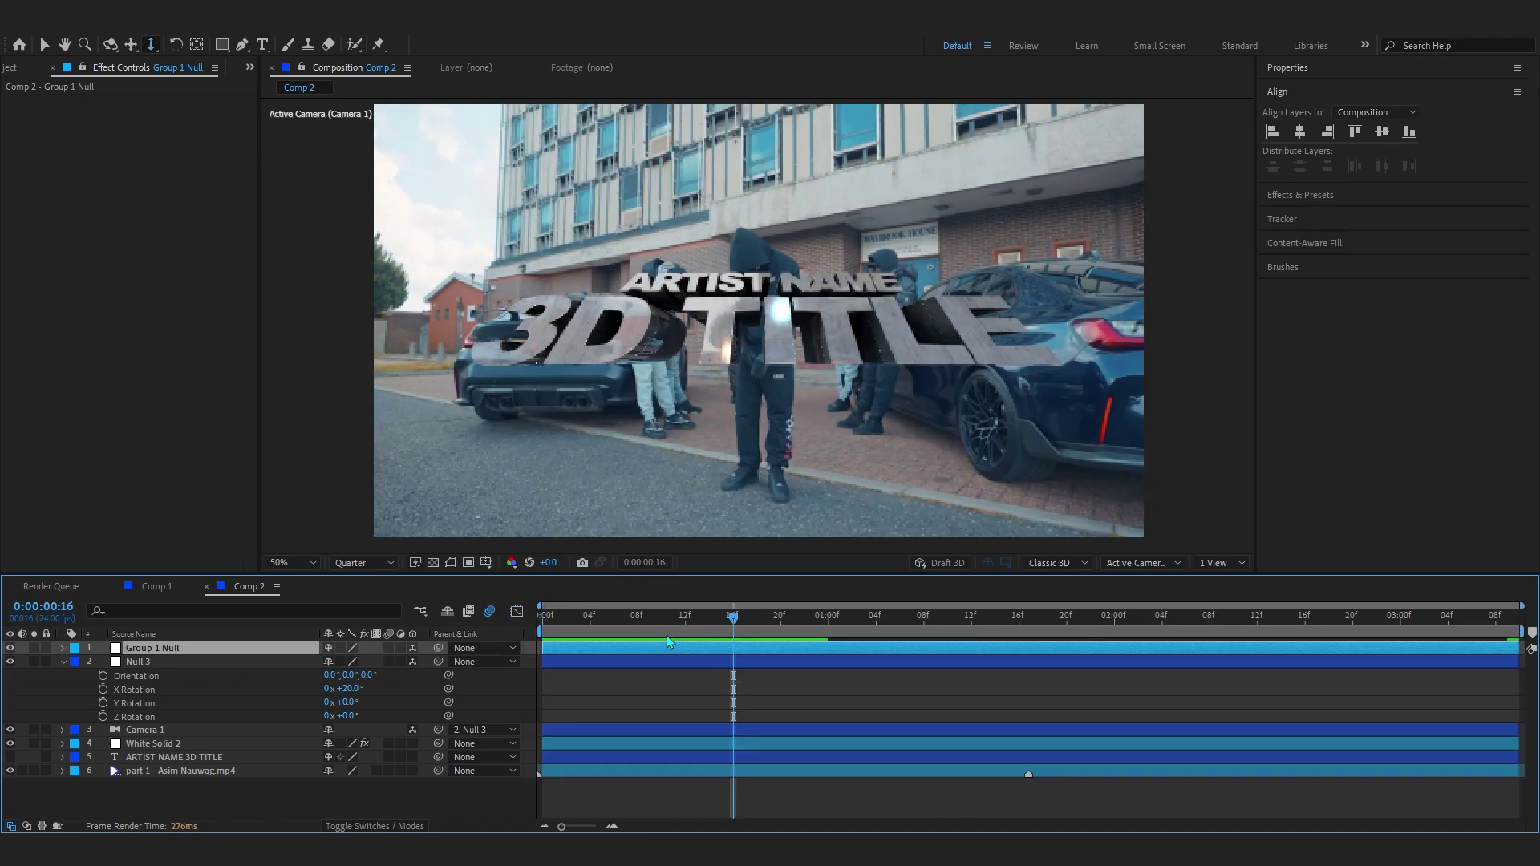
pyautogui.press('r')
pyautogui.moveTo(1236, 644); pyautogui.dragTo(1342, 662)
pyautogui.click(139, 689)
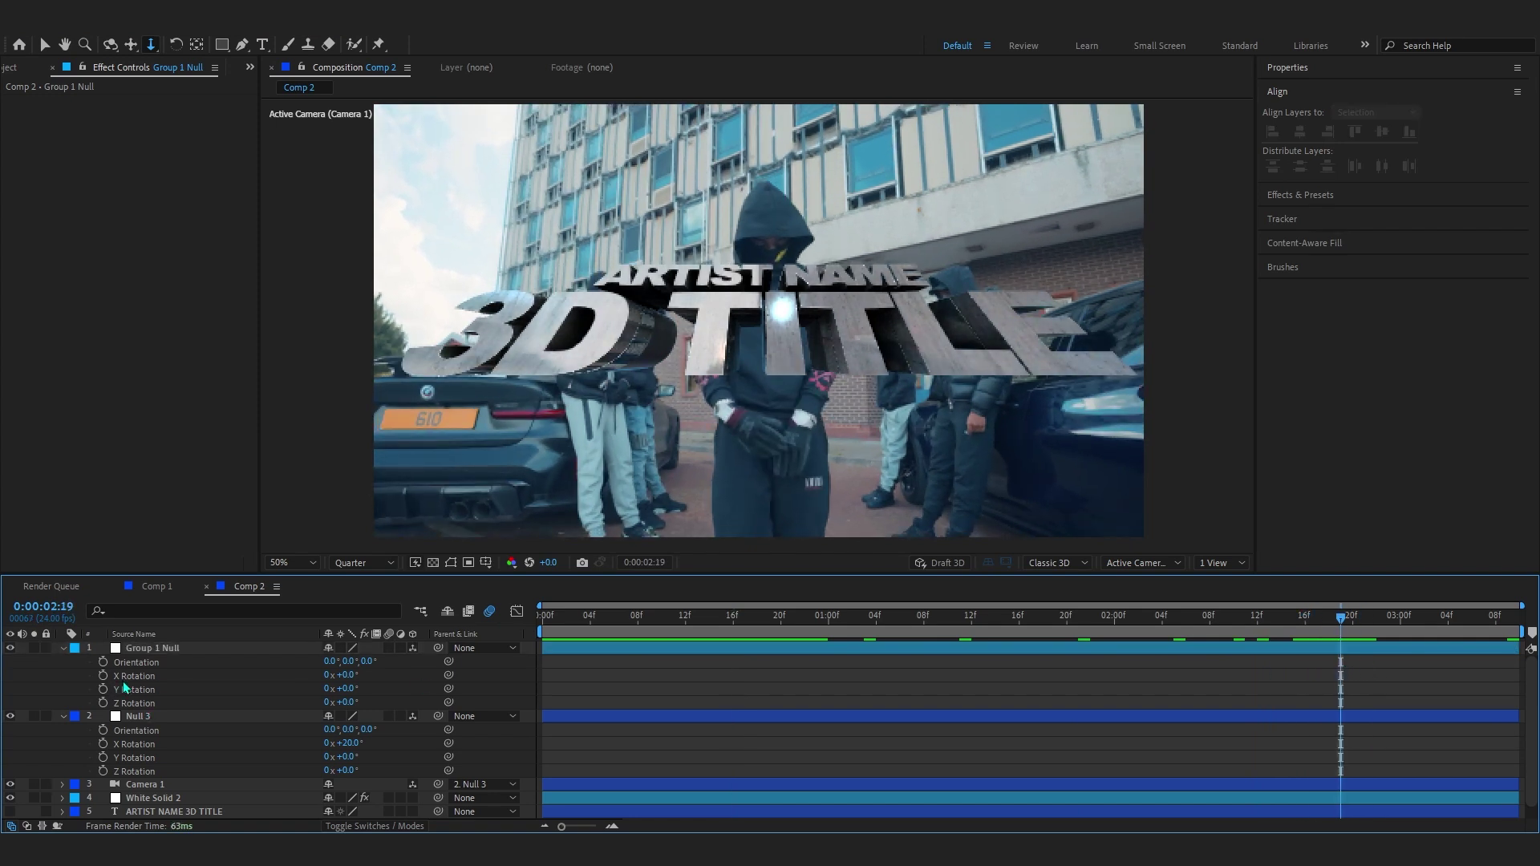
pyautogui.click(127, 676)
pyautogui.click(103, 676)
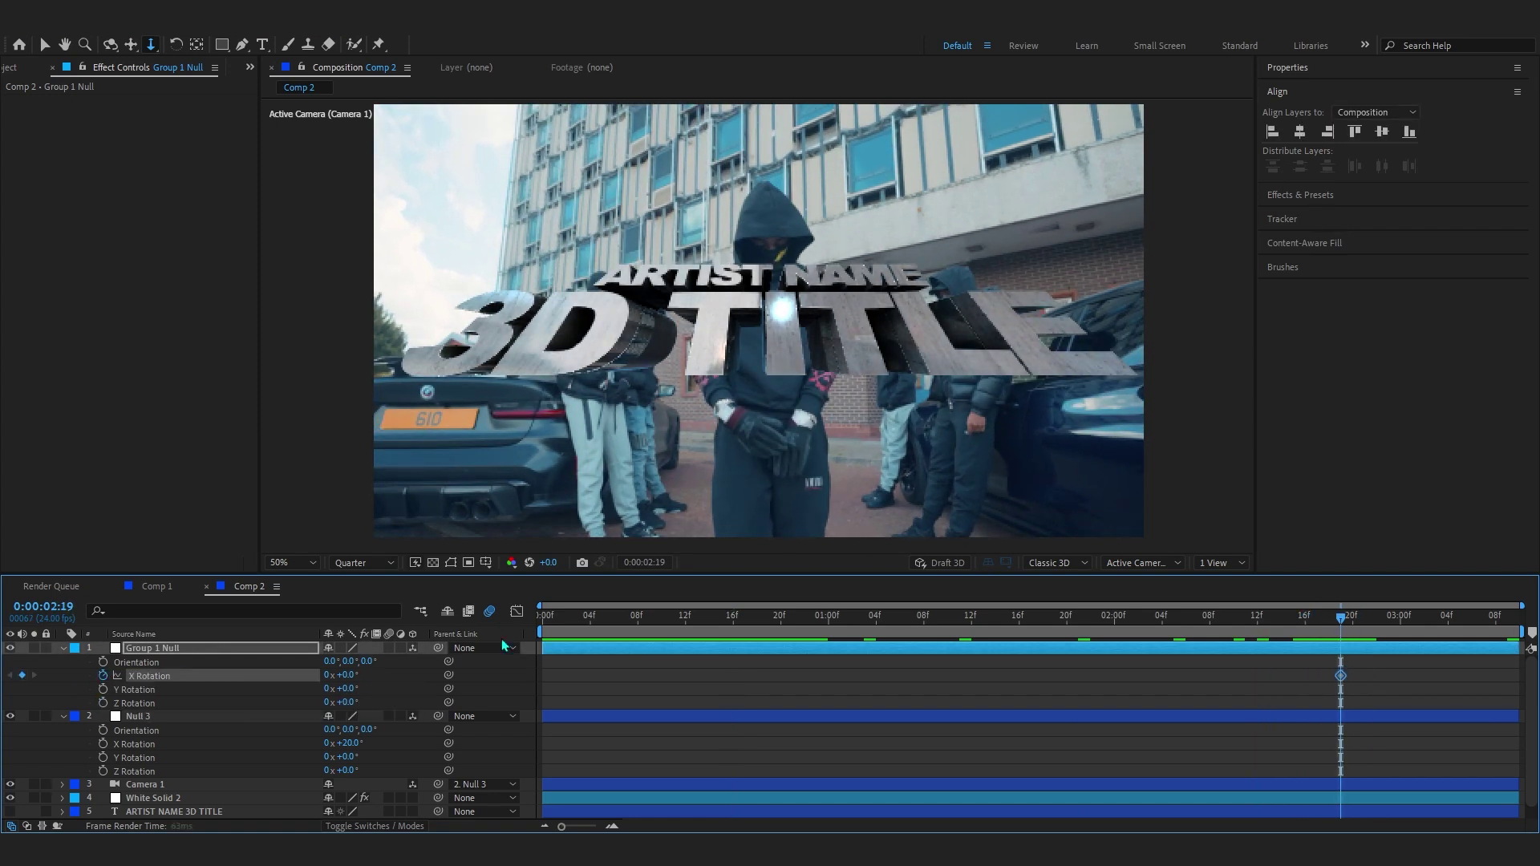
# - Set the Group 1 Null's X Rotation to 2 full revolutions at the first frame
pyautogui.press('Home')
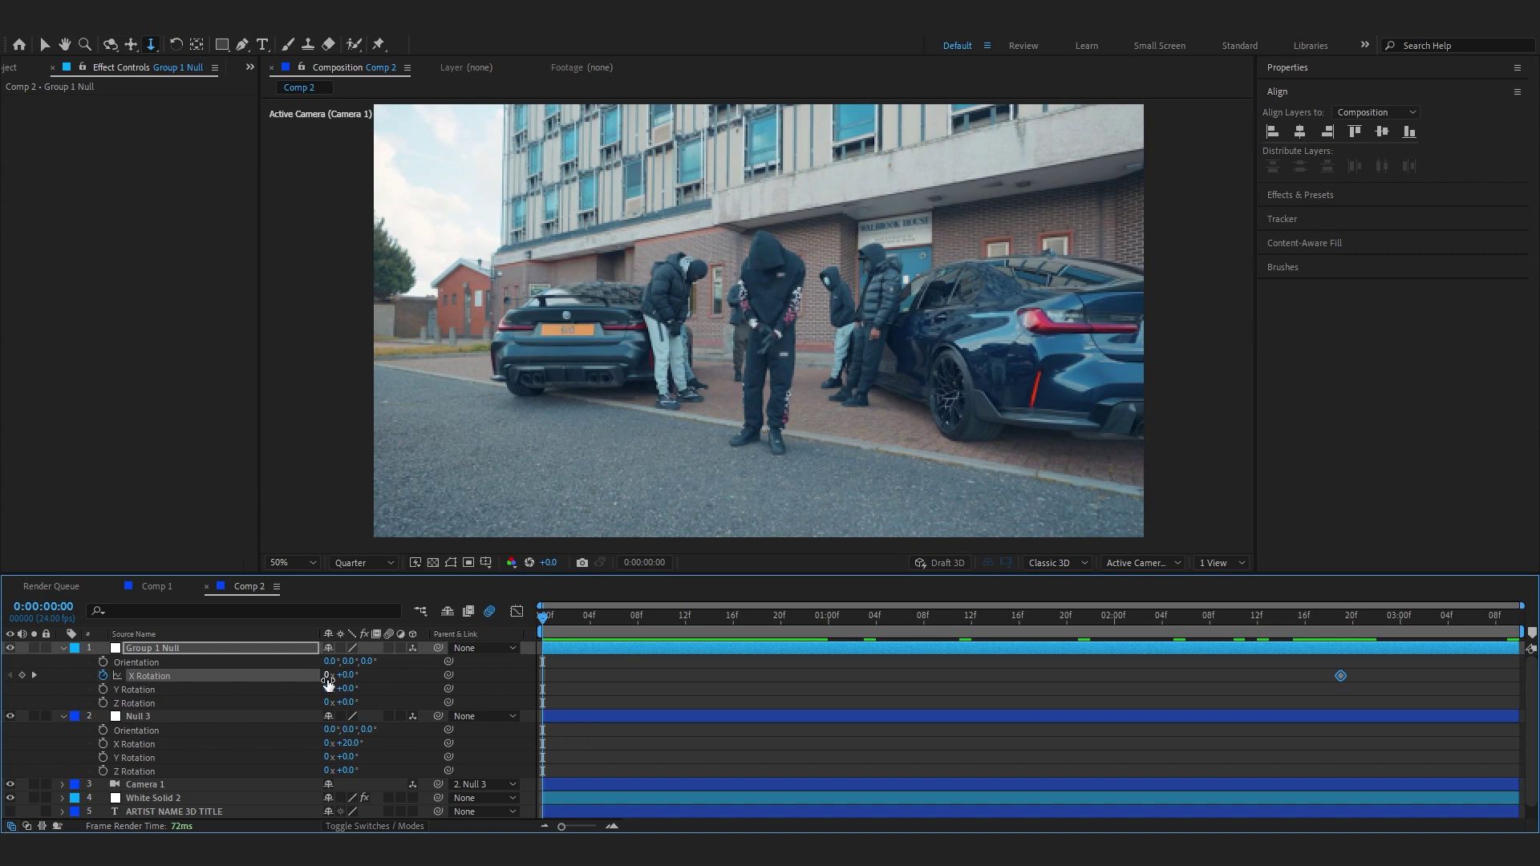
pyautogui.click(327, 675)
pyautogui.write('1')
pyautogui.click(266, 682)
pyautogui.moveTo(328, 681); pyautogui.dragTo(348, 690)
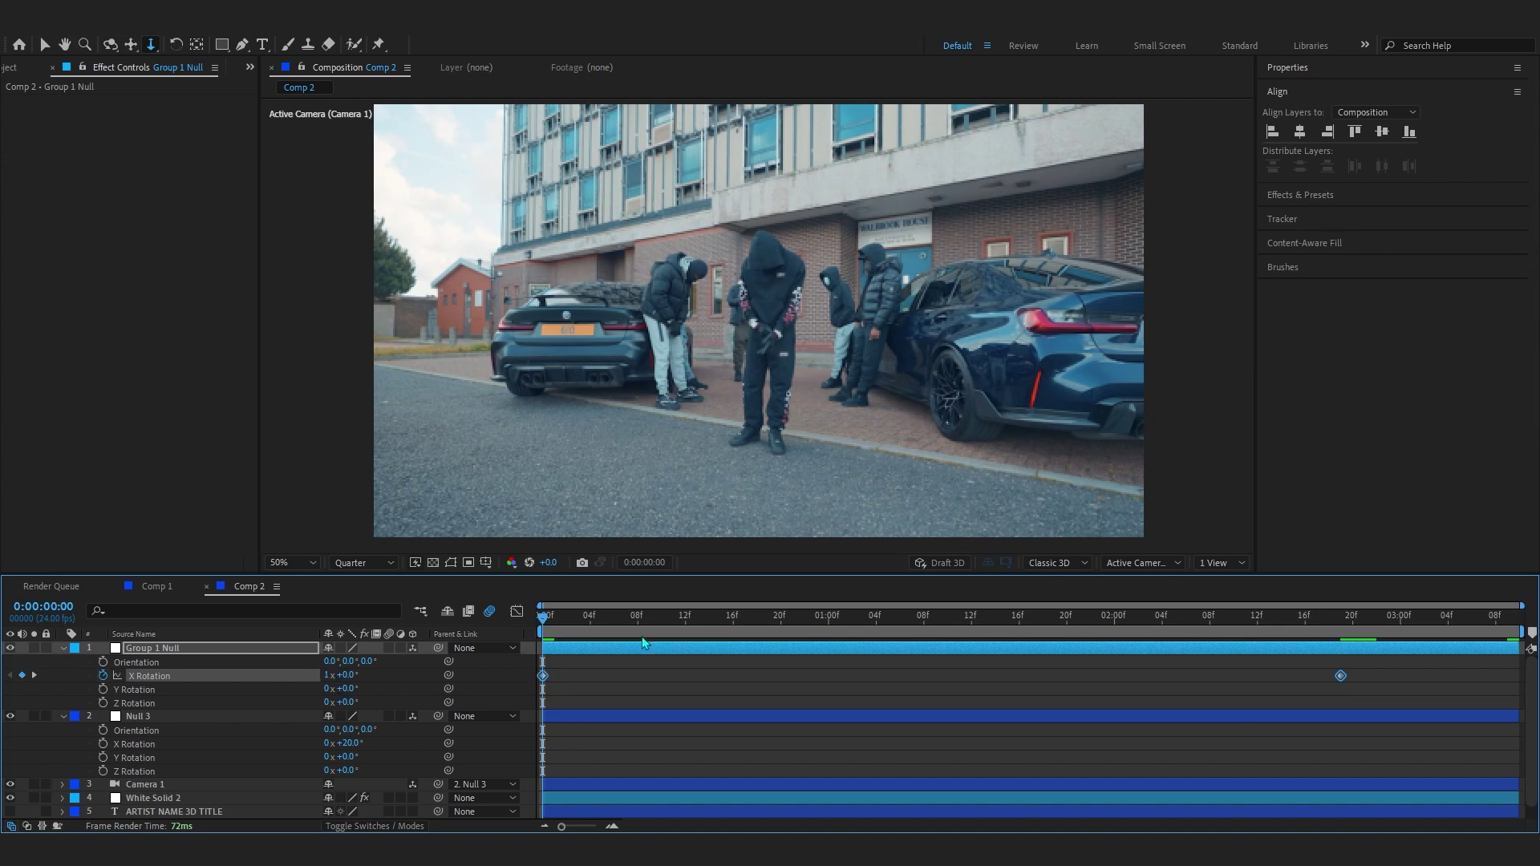
pyautogui.click(327, 676)
pyautogui.write('2')
pyautogui.click(287, 681)
# - Set the X Rotation keyframe at 0:00:02:19 to 0 revolutions
pyautogui.click(516, 612)
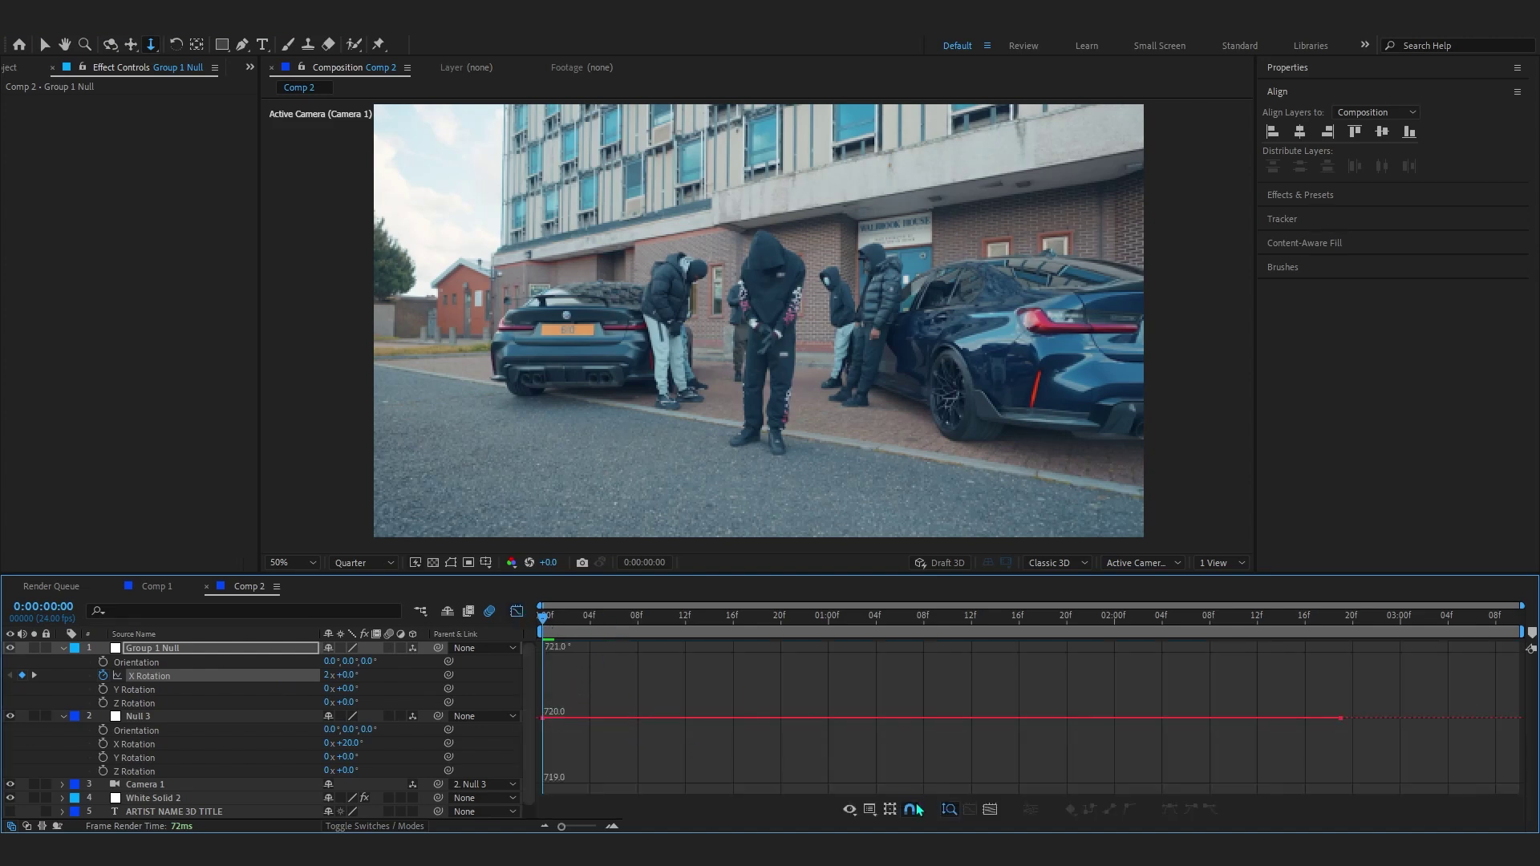
pyautogui.moveTo(720, 631); pyautogui.dragTo(1340, 630)
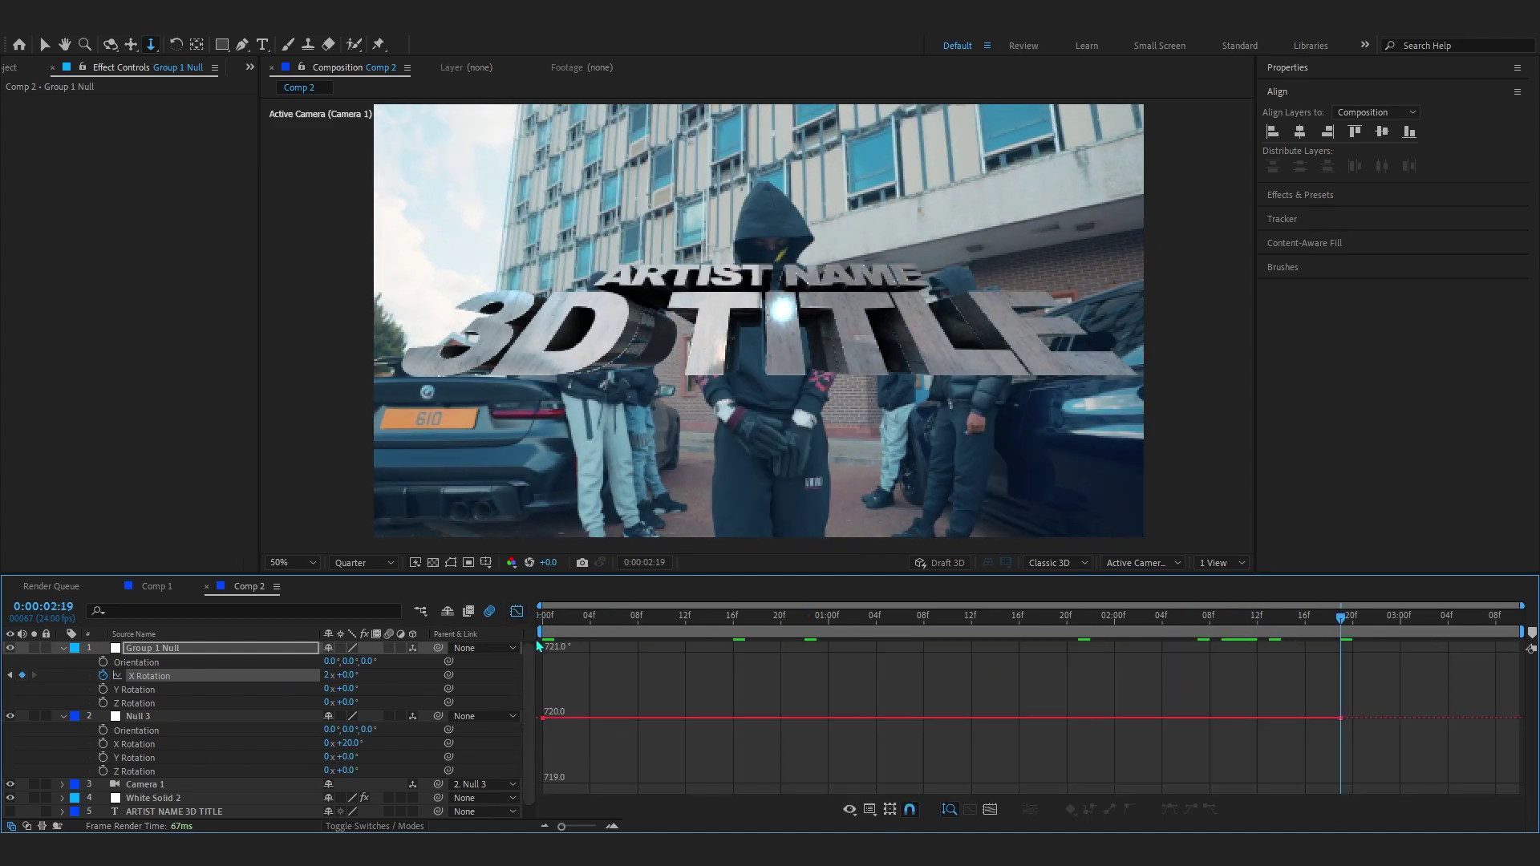
pyautogui.click(517, 611)
pyautogui.click(136, 703)
pyautogui.click(328, 675)
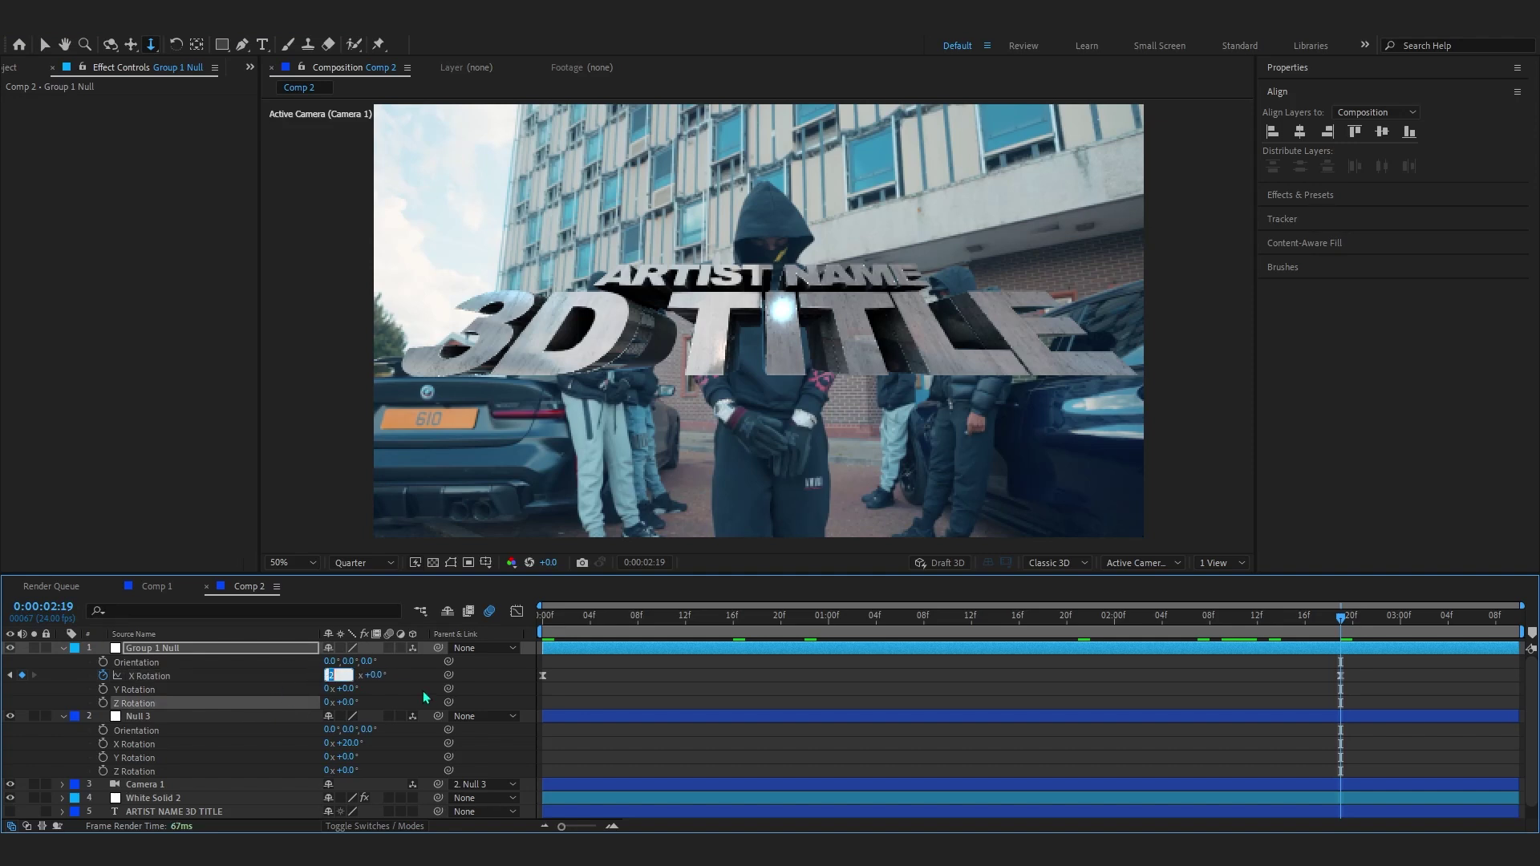
pyautogui.write('0')
pyautogui.press('Return')
# - Reshape the X Rotation graph so the spin starts fast and eases out slowly, and preview the animation
pyautogui.click(170, 676)
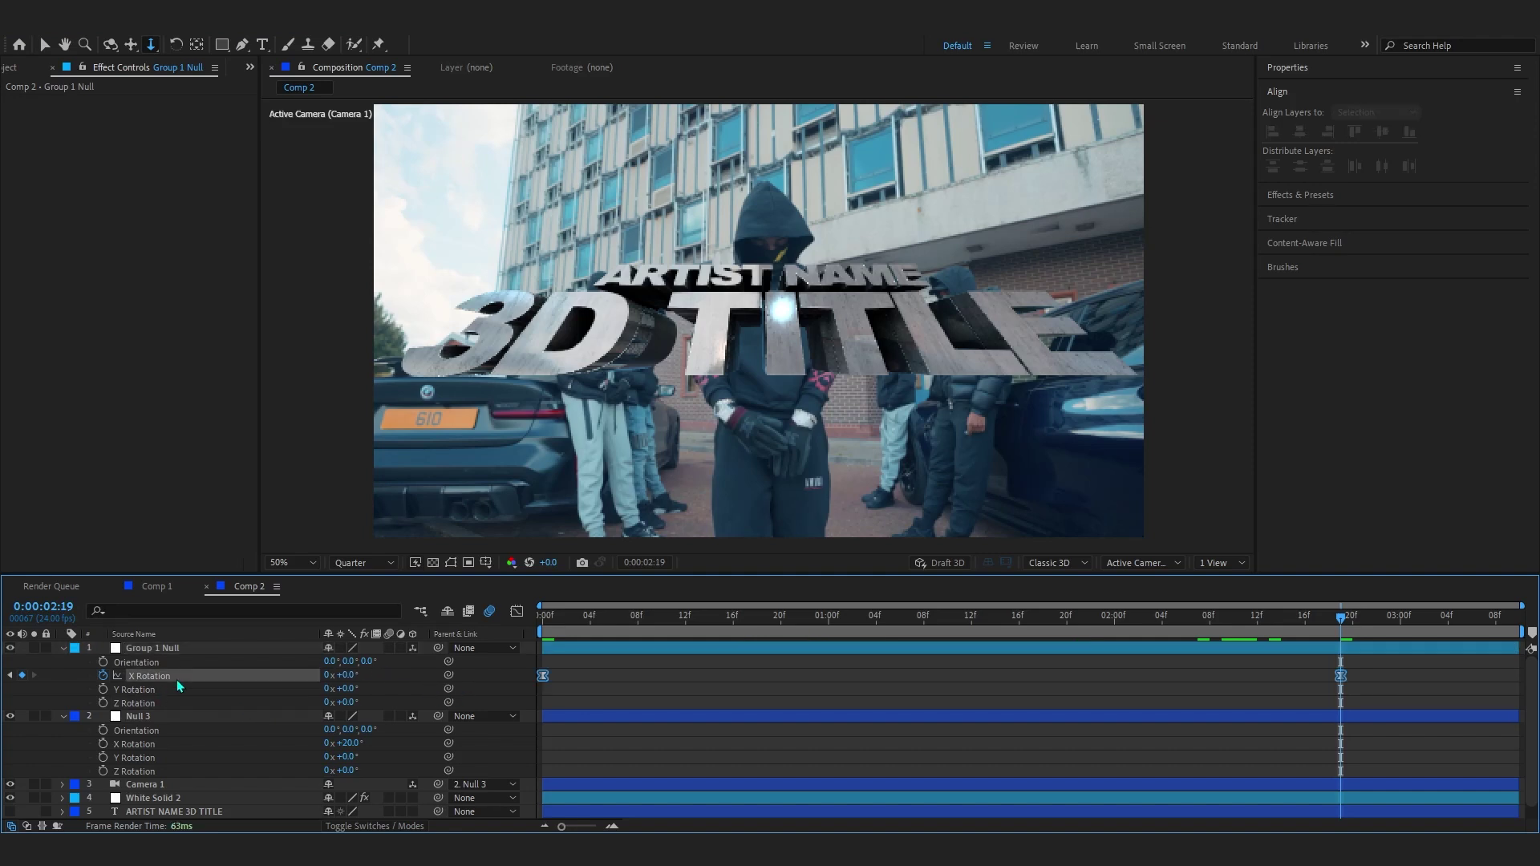
pyautogui.click(517, 611)
pyautogui.moveTo(609, 646); pyautogui.dragTo(534, 722)
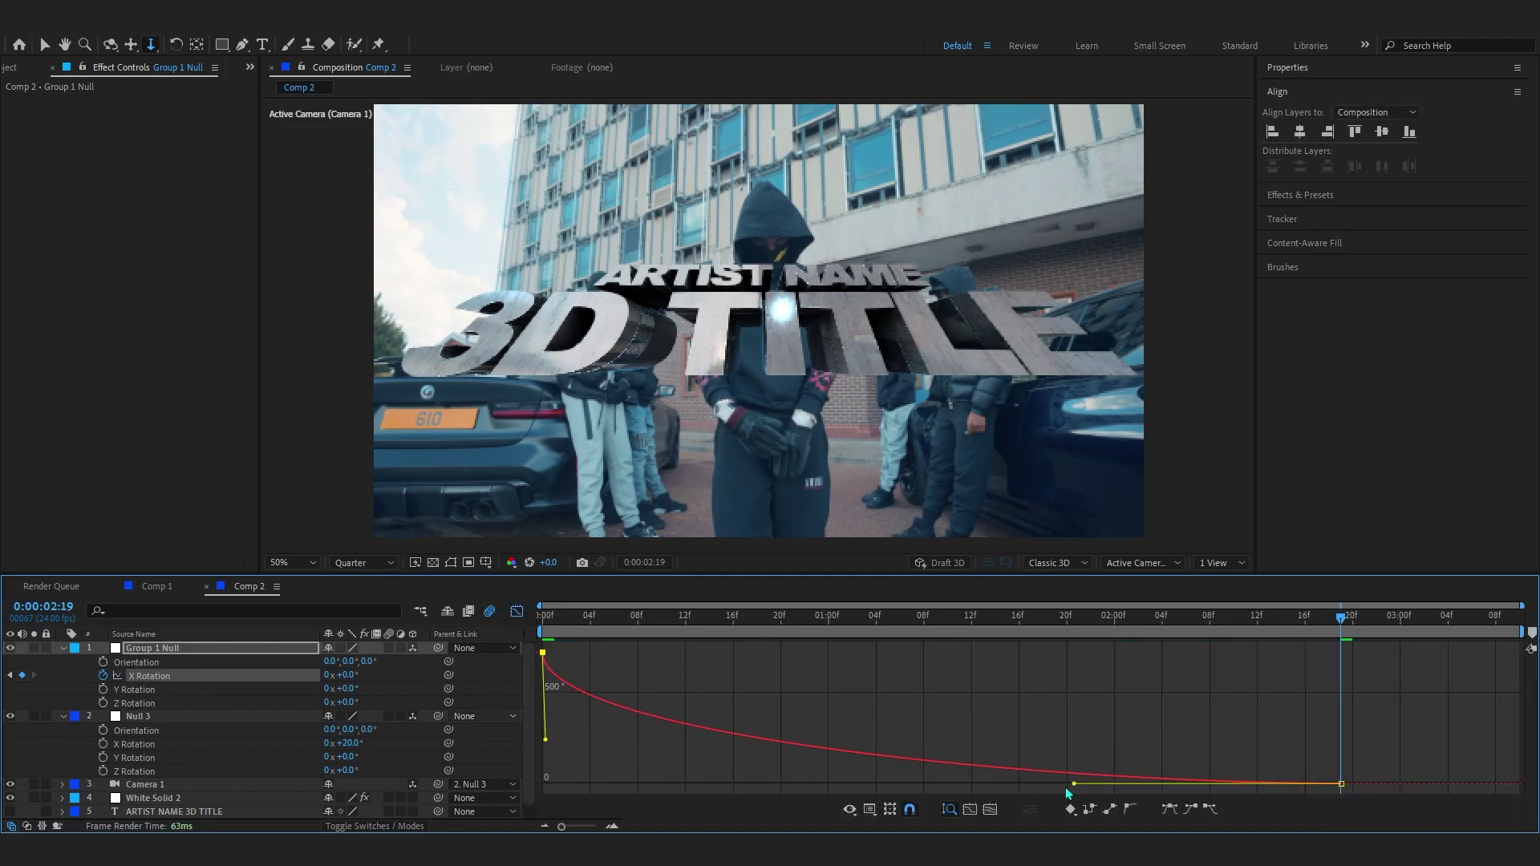
pyautogui.click(1340, 783)
pyautogui.moveTo(1074, 783); pyautogui.dragTo(607, 783)
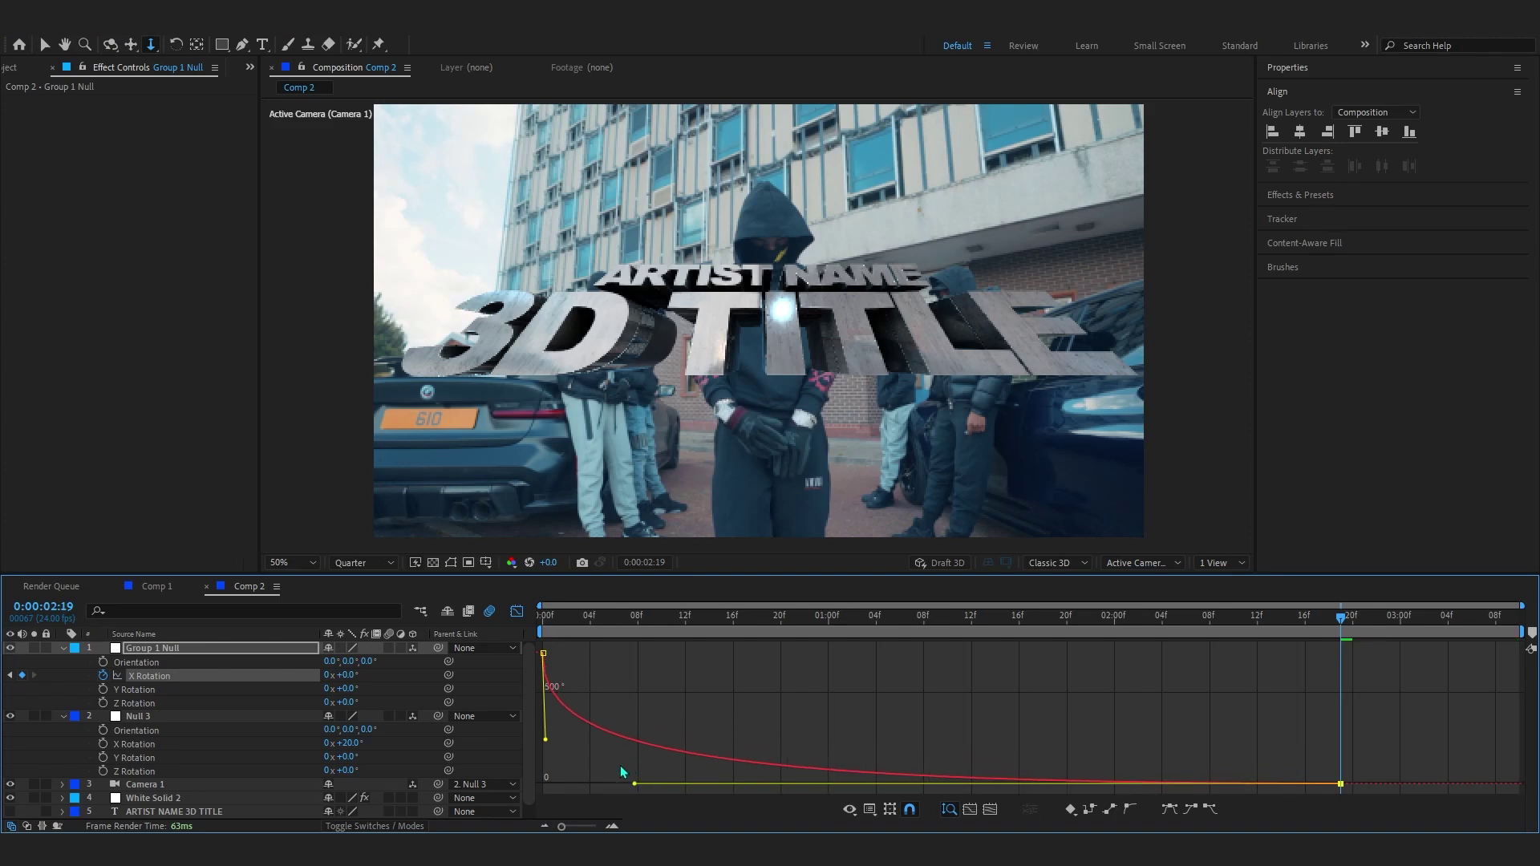
pyautogui.press('Home')
pyautogui.press('space')
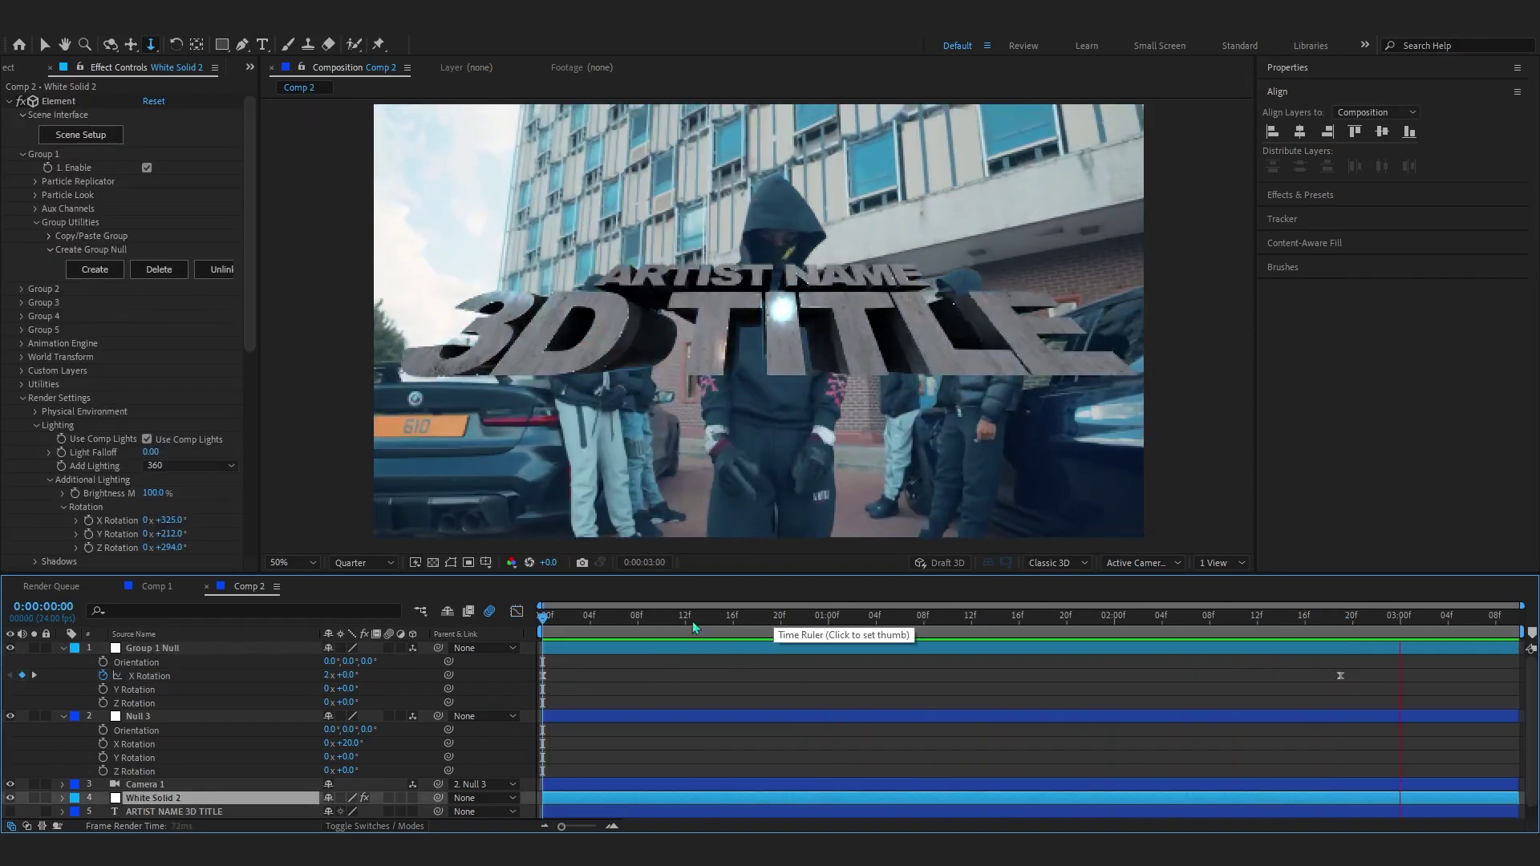
pyautogui.click(553, 646)
pyautogui.press('space')
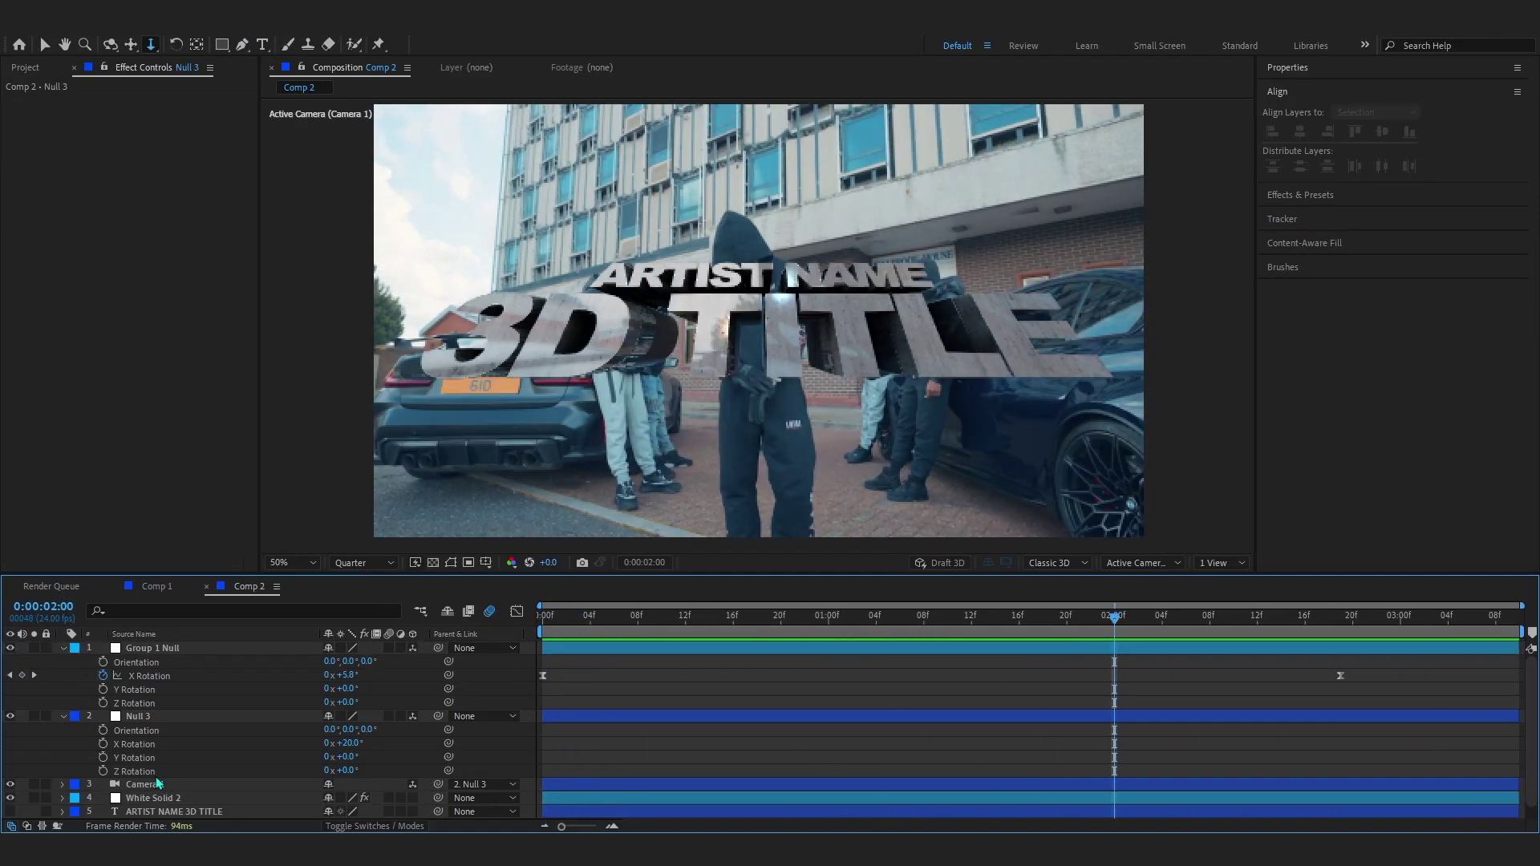
# - Set the Group 1 Deform Taper amount on White Solid 2's Element effect to 0.1 with a slightly negative curve
pyautogui.click(137, 800)
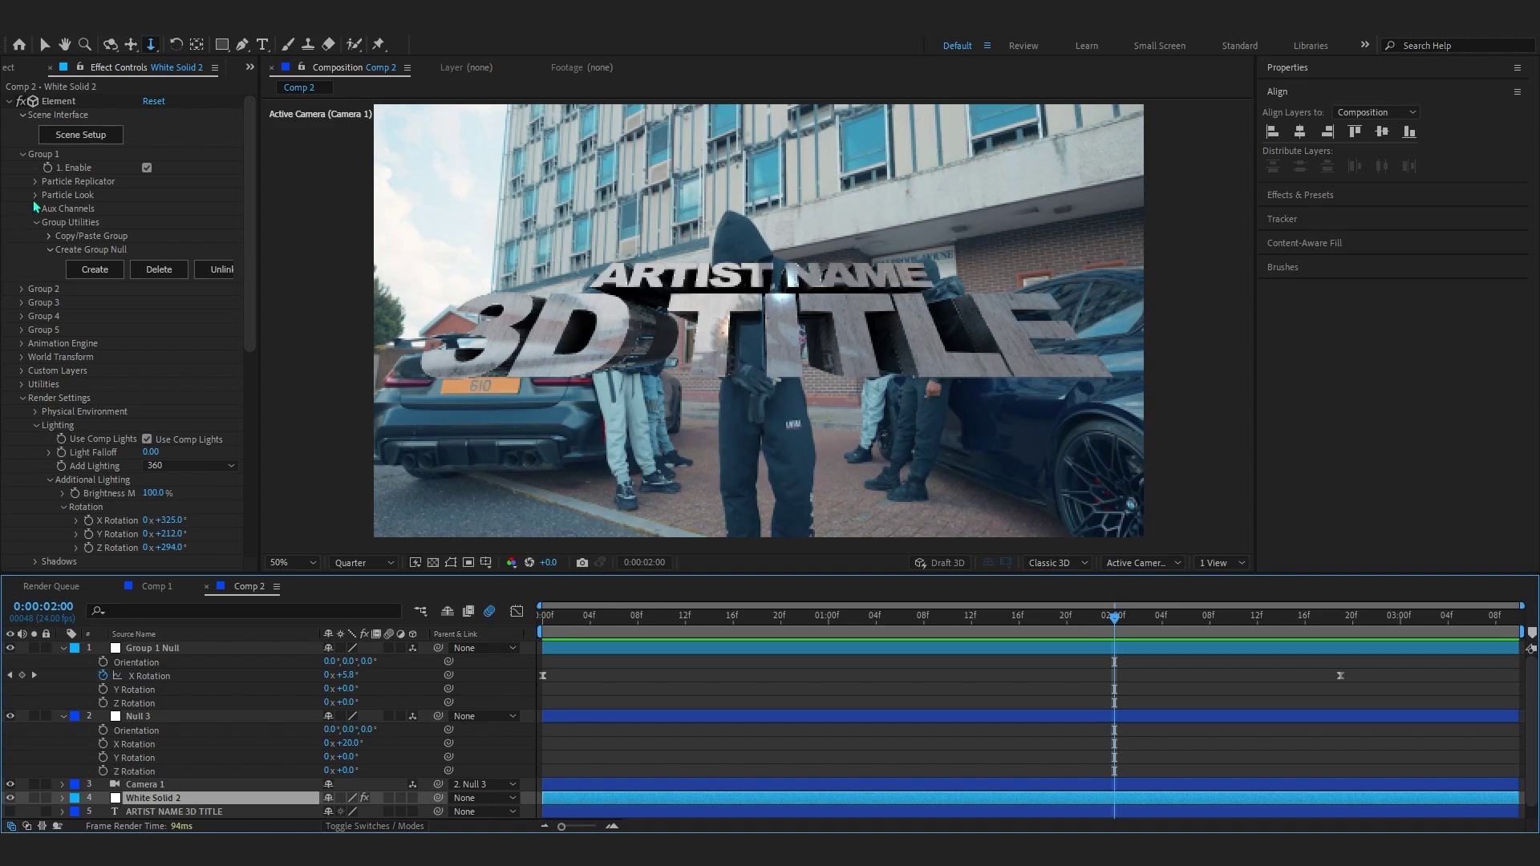
pyautogui.click(35, 195)
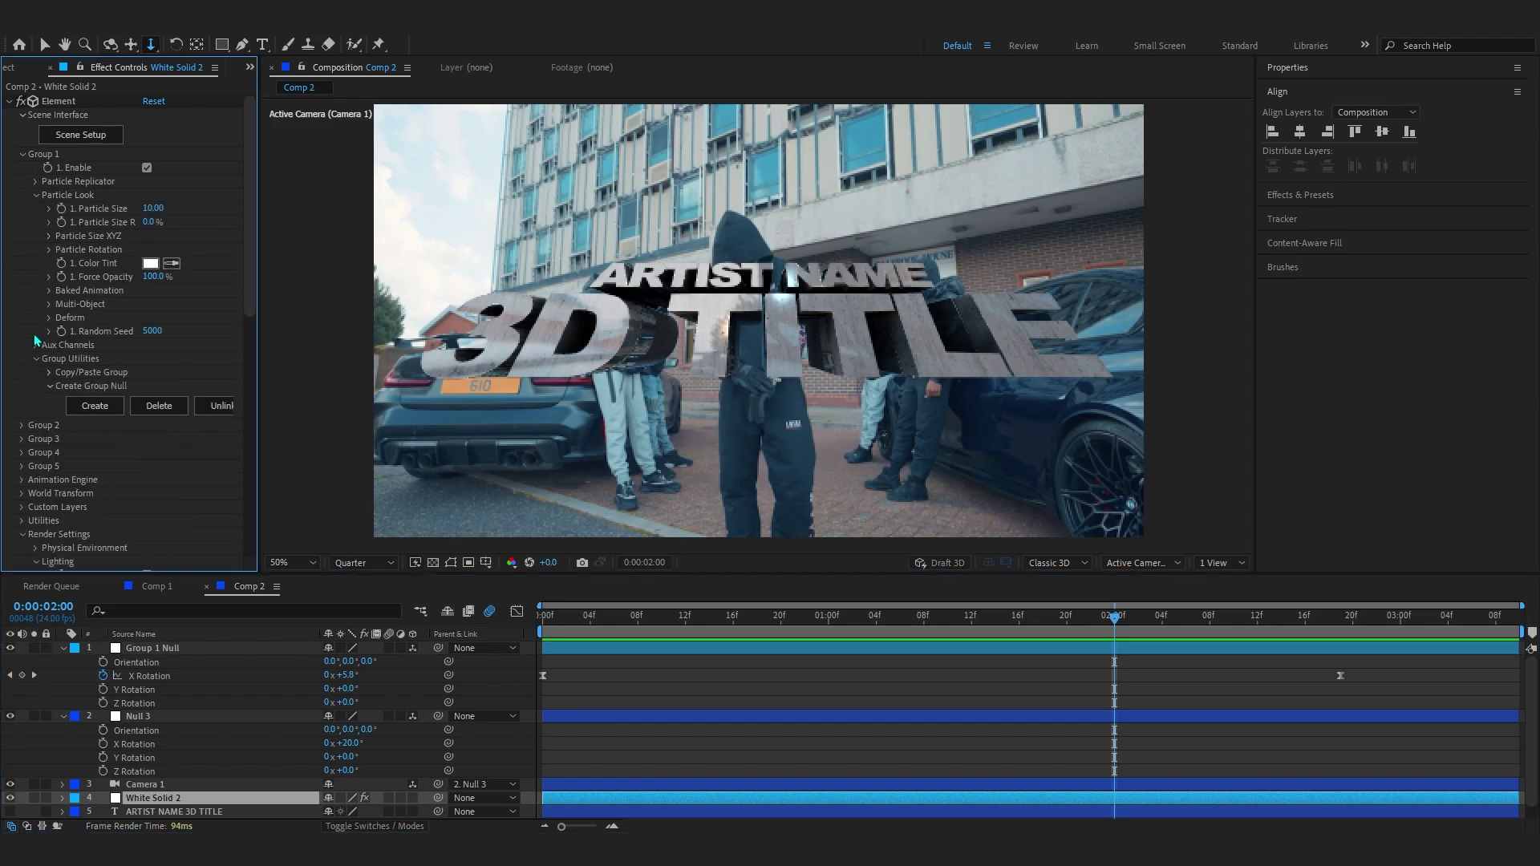
pyautogui.click(49, 318)
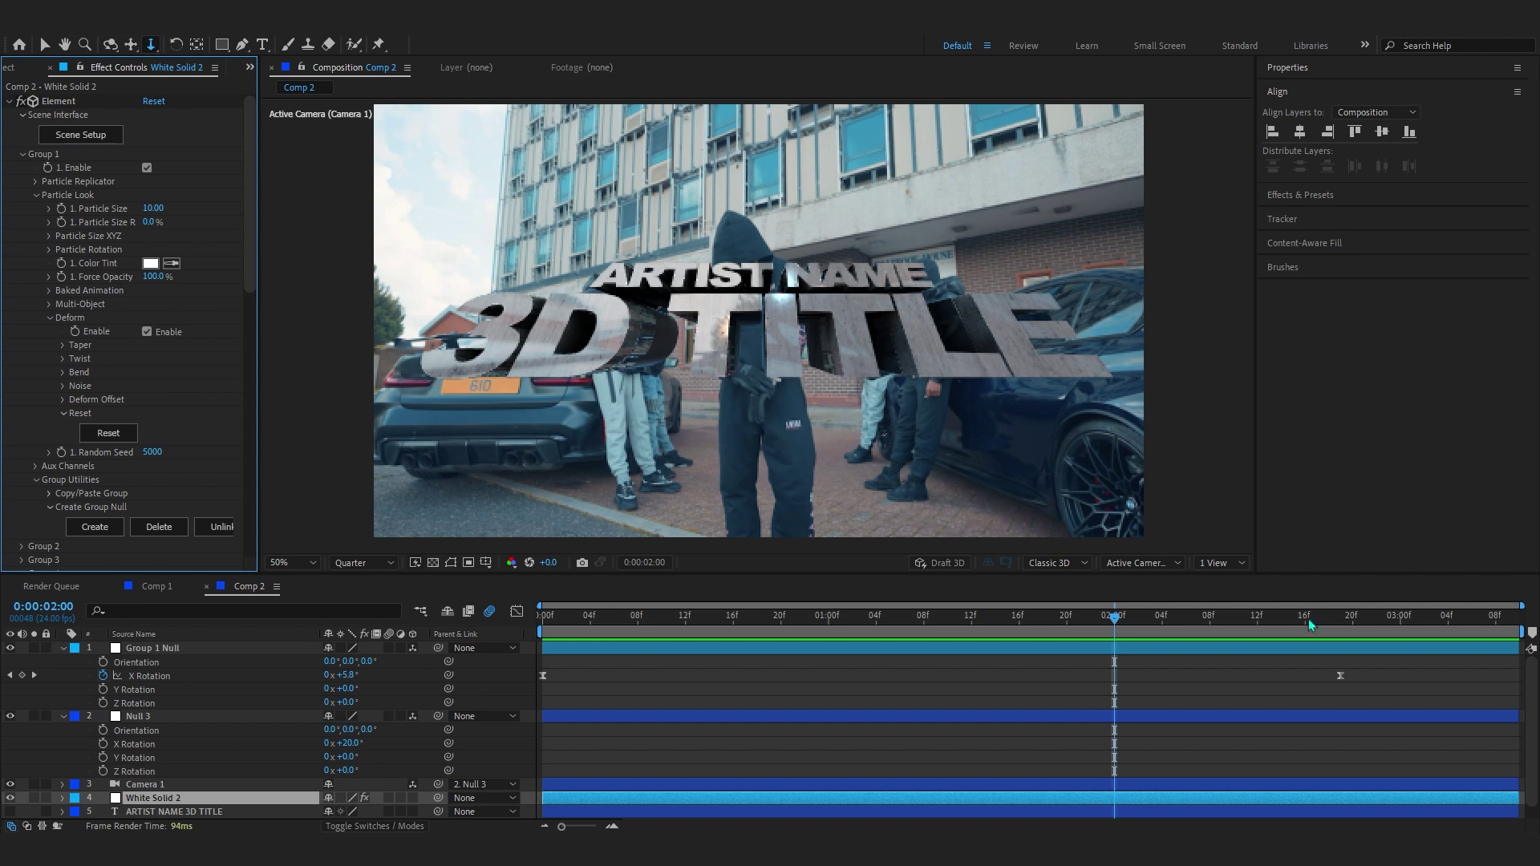
pyautogui.click(63, 346)
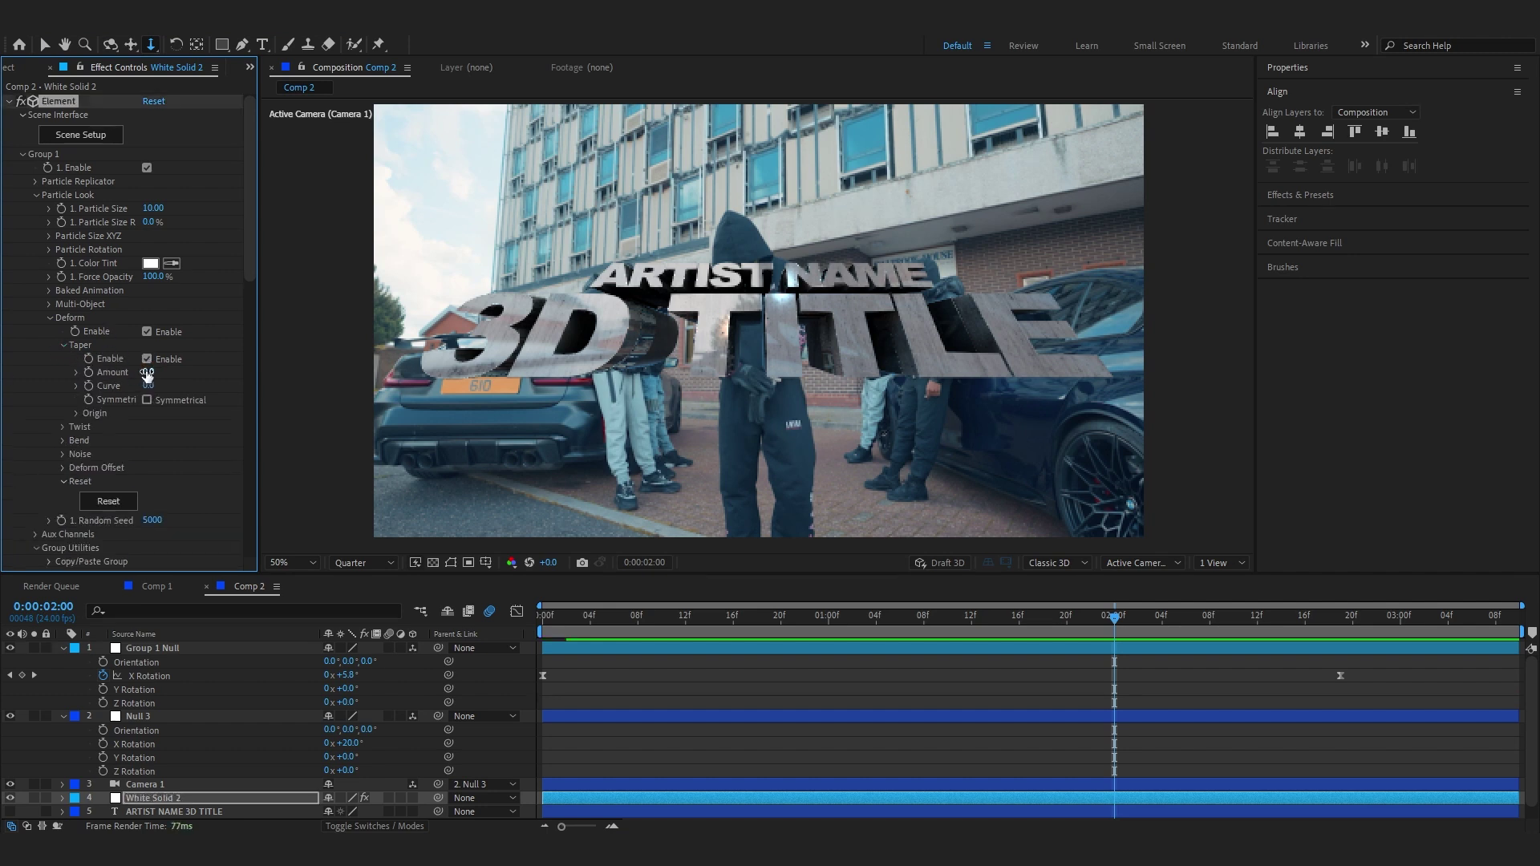
pyautogui.click(147, 360)
pyautogui.moveTo(170, 365); pyautogui.dragTo(195, 363)
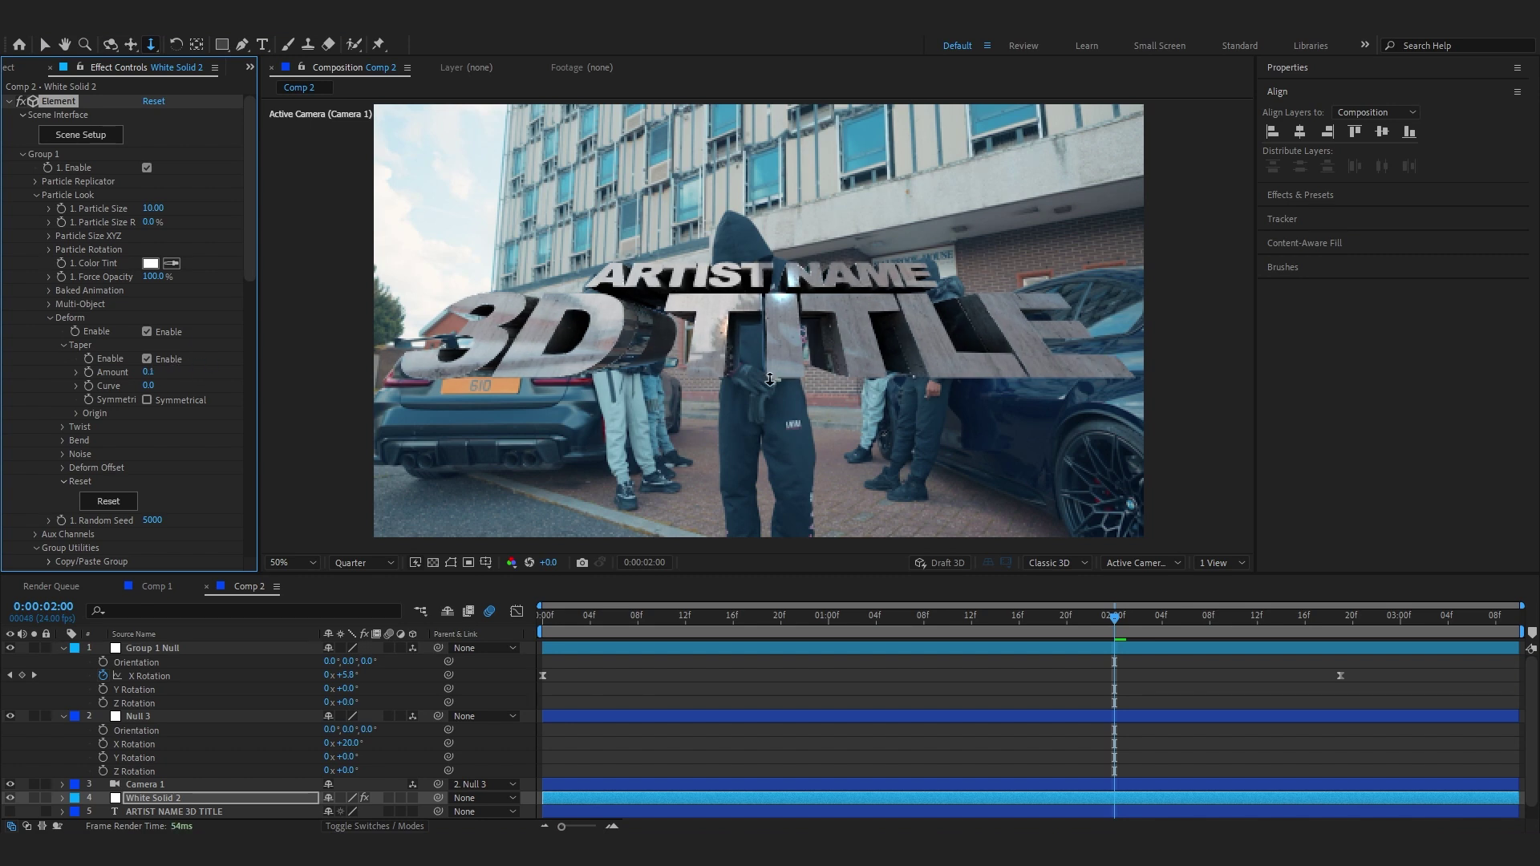
pyautogui.moveTo(149, 386); pyautogui.dragTo(127, 385)
pyautogui.moveTo(138, 384); pyautogui.dragTo(124, 383)
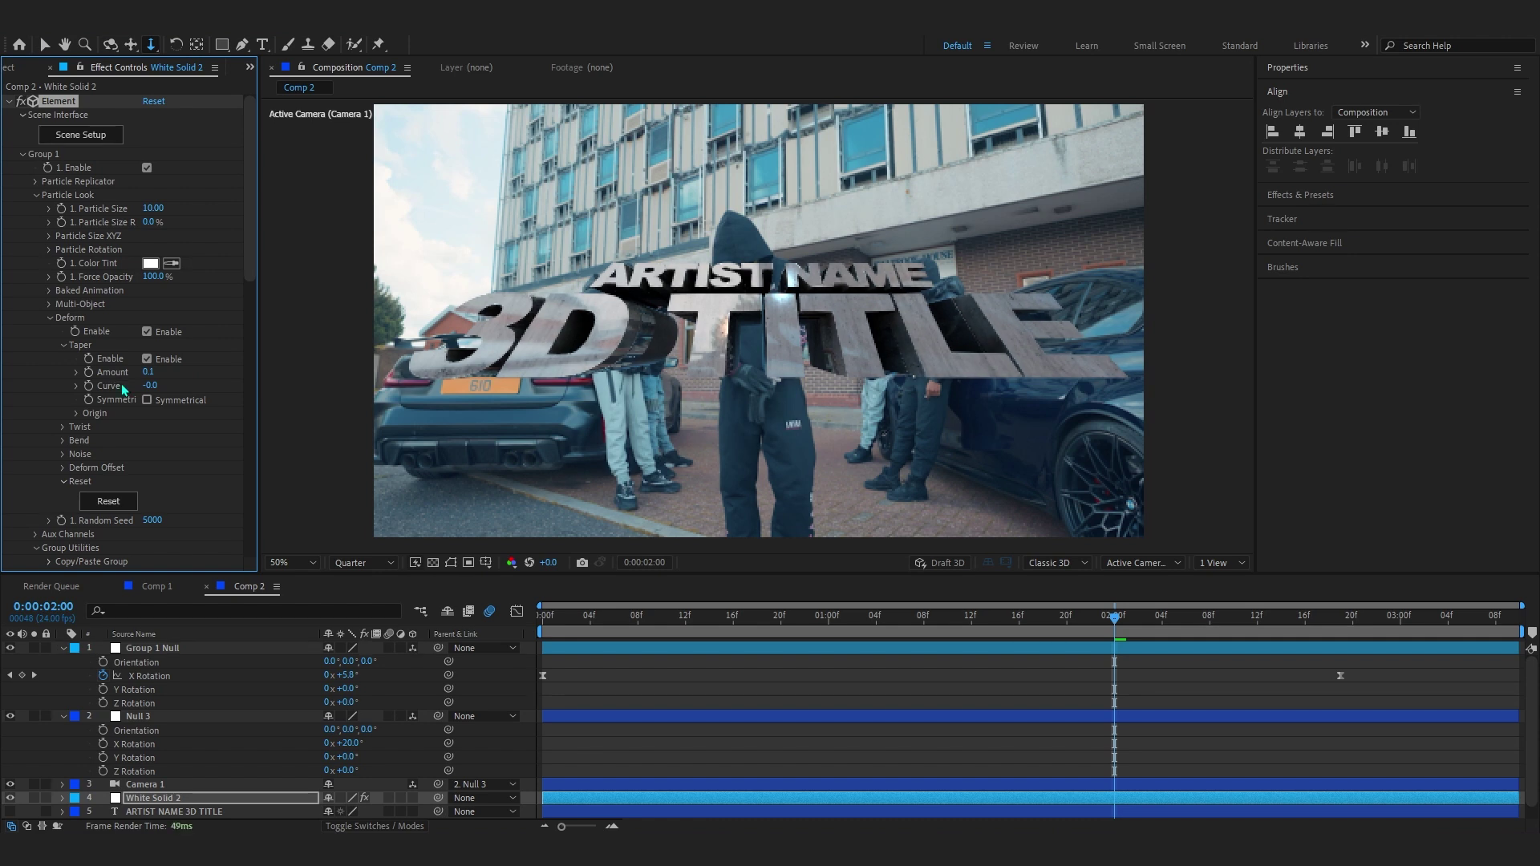
# - Add a Twist X keyframe of 0° at 0:00:02:23 in the Element effect's Group 1 Deform settings
pyautogui.click(64, 427)
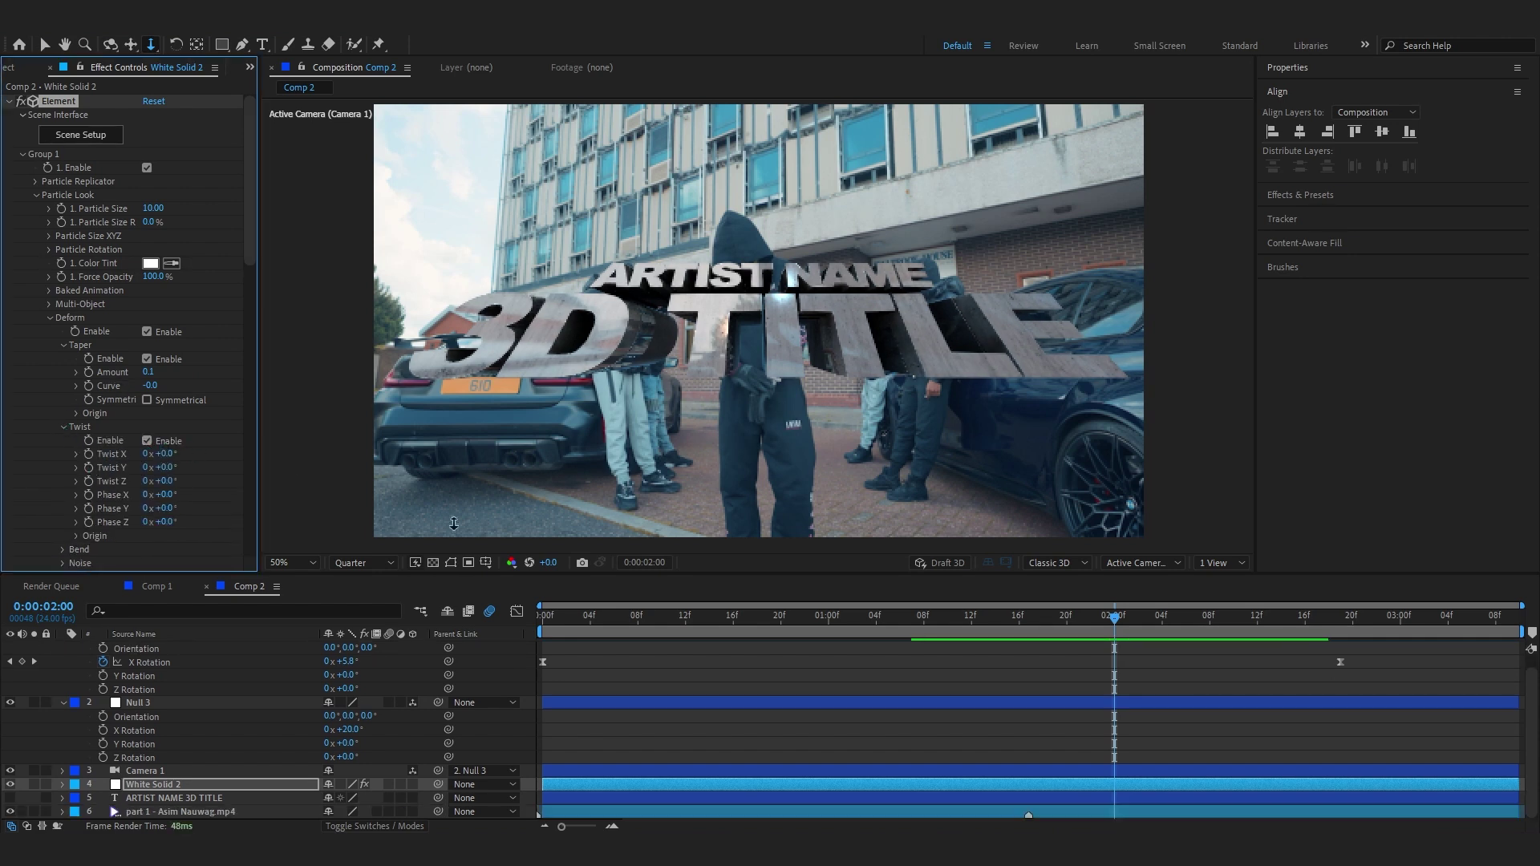
pyautogui.press('space')
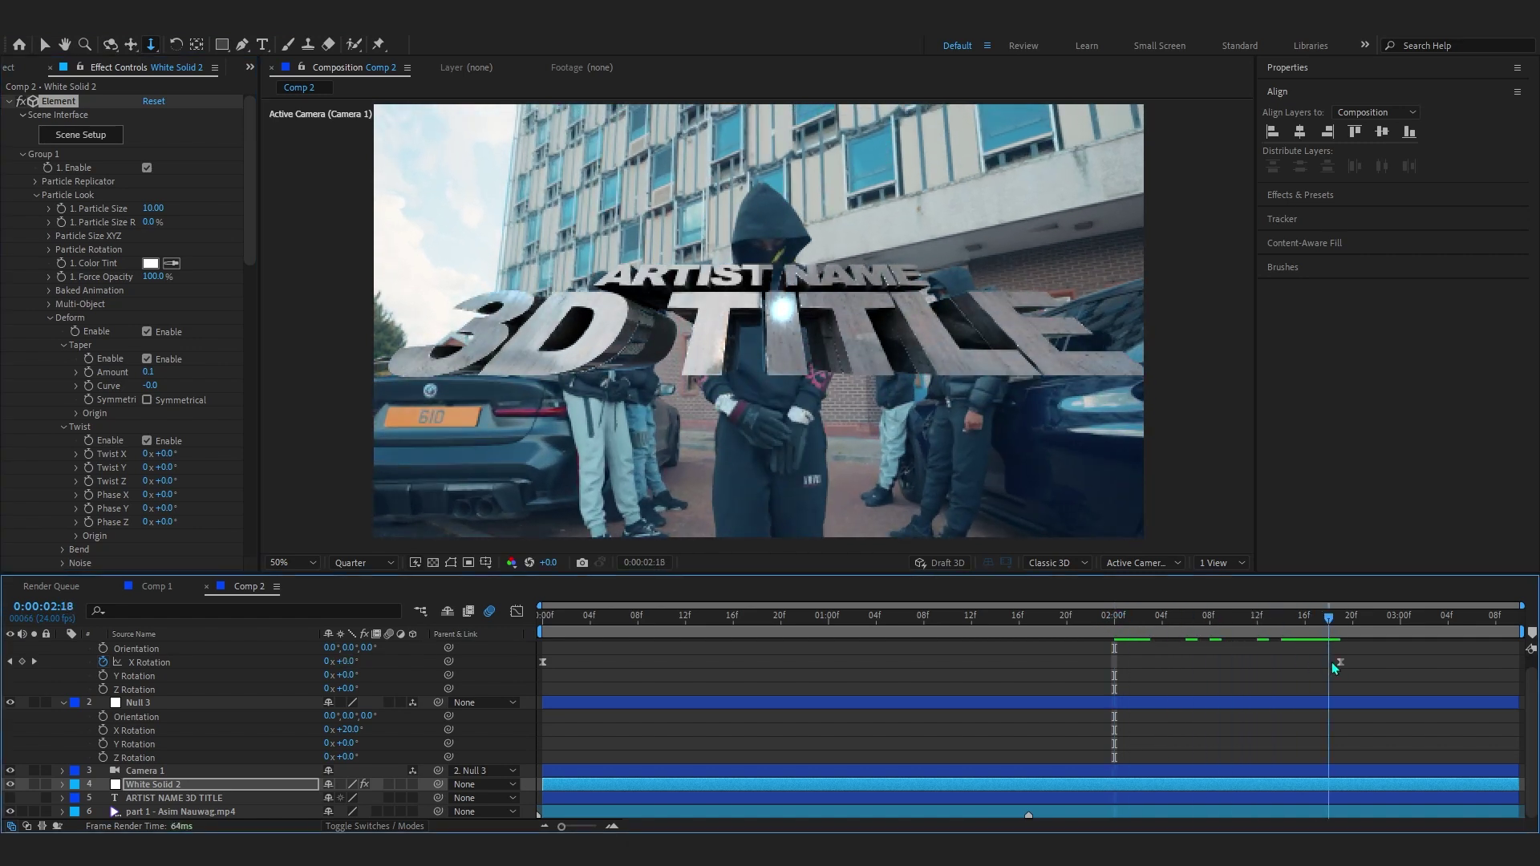
pyautogui.click(90, 459)
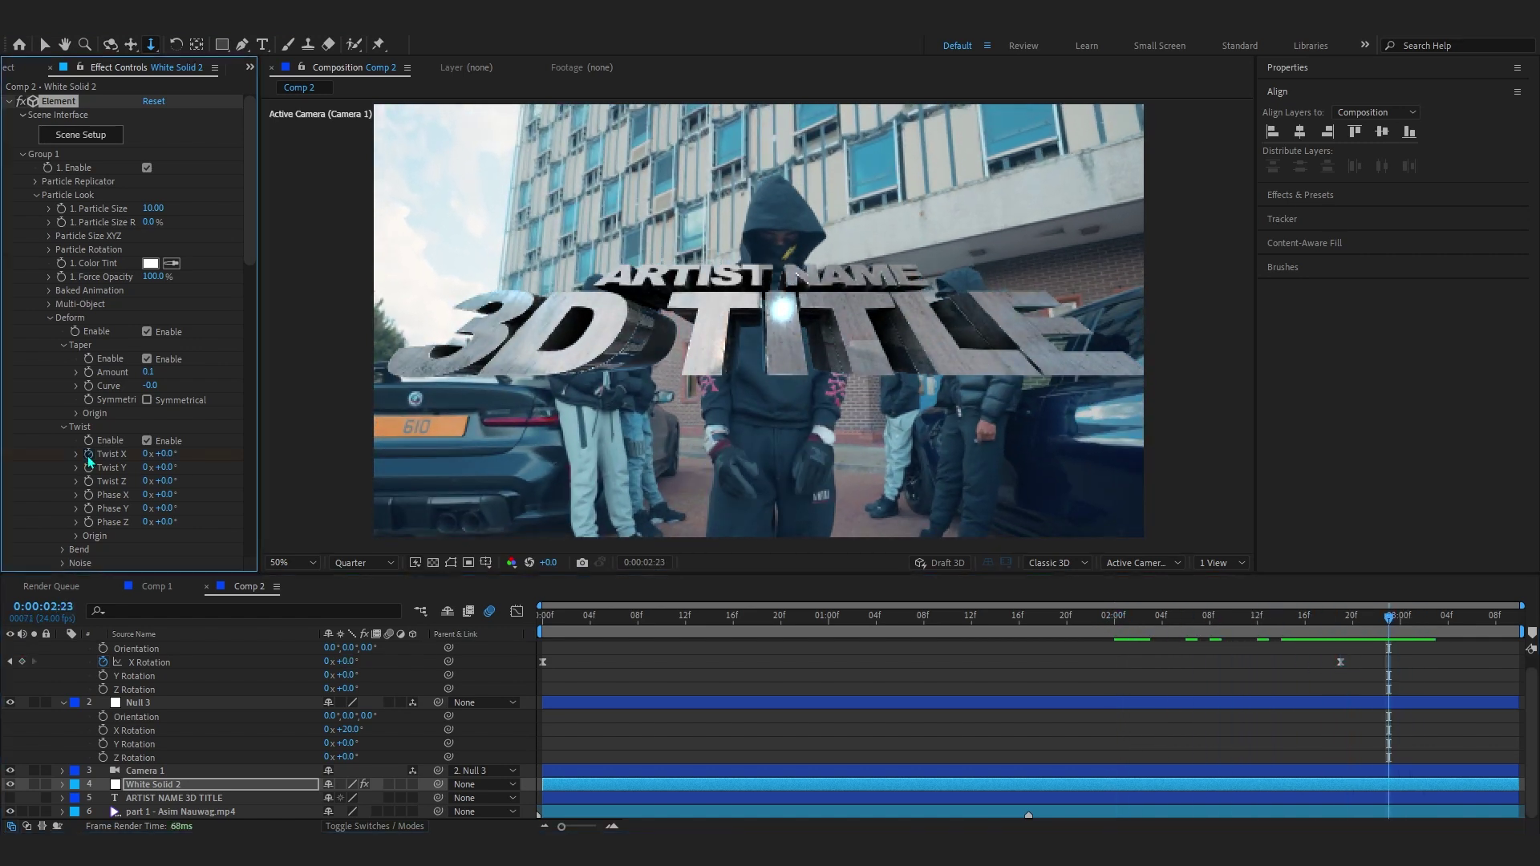
pyautogui.click(89, 455)
# - Set Twist X to 301° at the first frame and scrub through to check the twisting title
pyautogui.moveTo(559, 618); pyautogui.dragTo(539, 618)
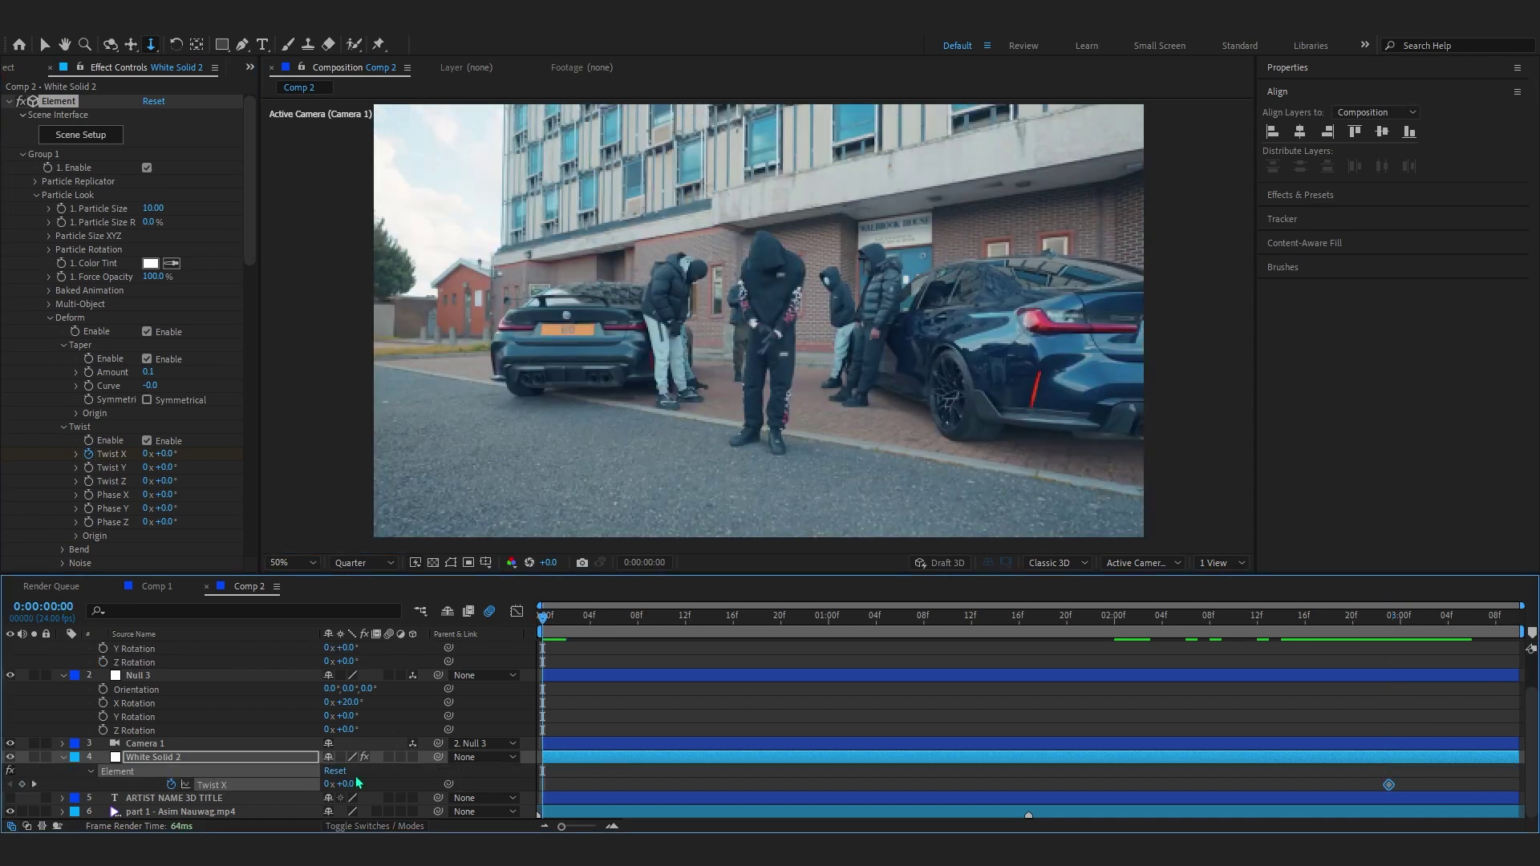
pyautogui.moveTo(350, 786); pyautogui.dragTo(483, 777)
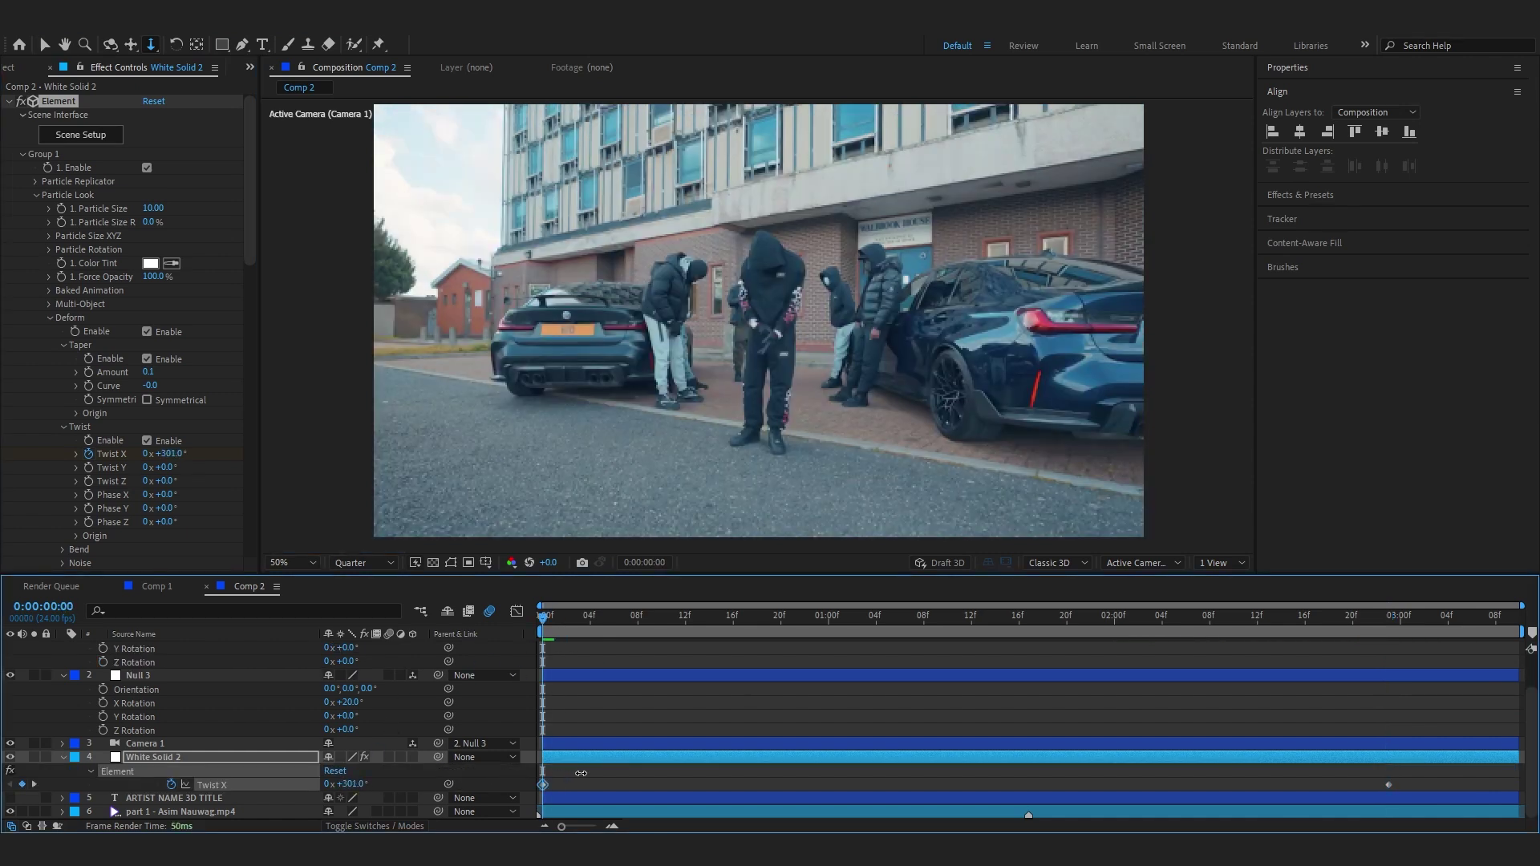
pyautogui.moveTo(564, 620); pyautogui.dragTo(923, 616)
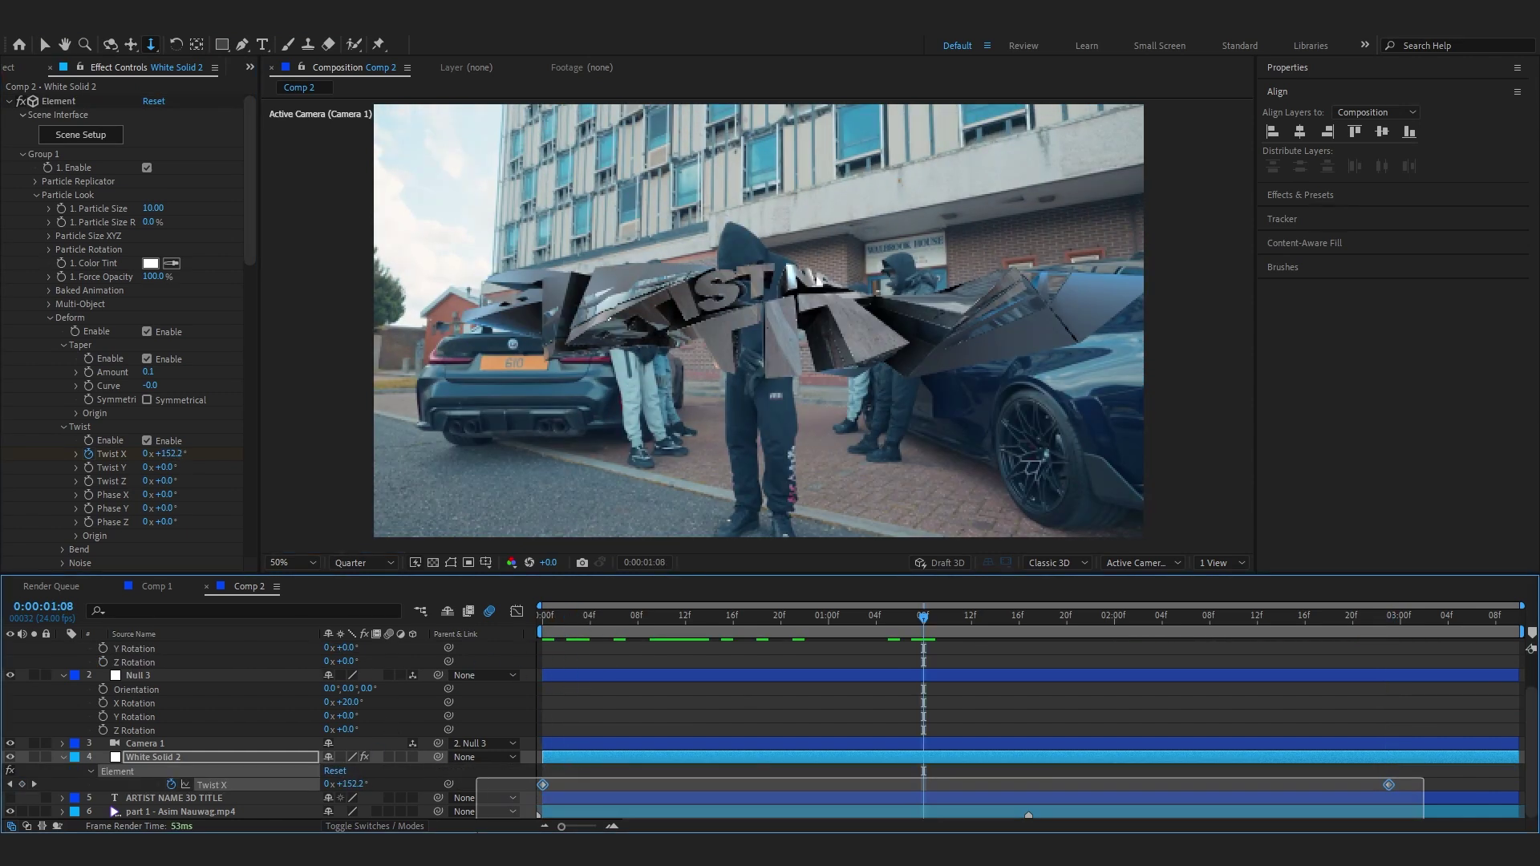
# - Easy Ease both Twist X keyframes, reshape their graph so the twist unwinds fast and eases out slowly, and preview it
pyautogui.press('F9')
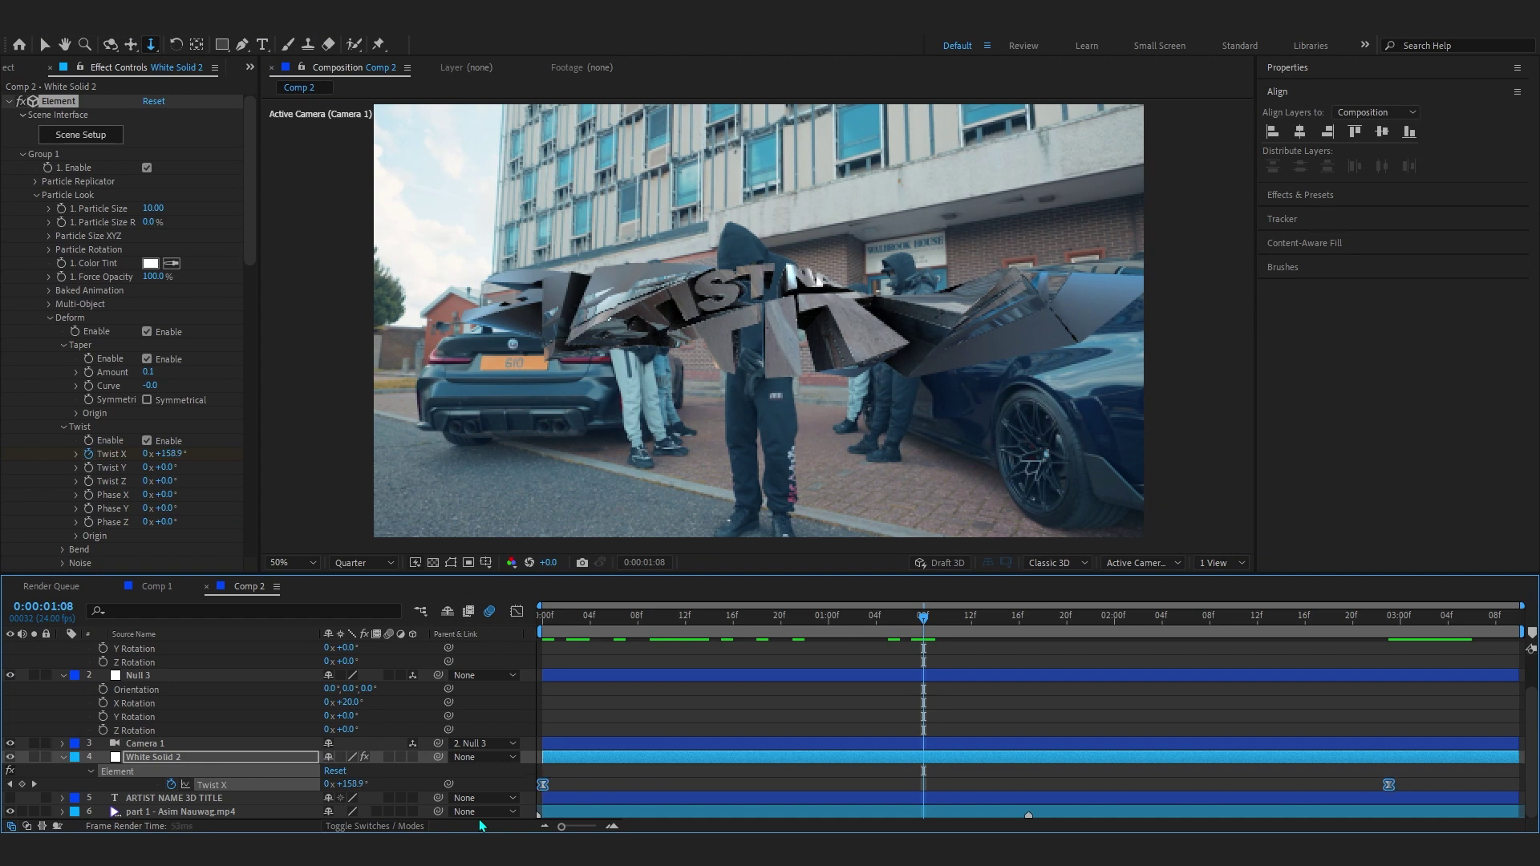
pyautogui.click(516, 611)
pyautogui.click(566, 655)
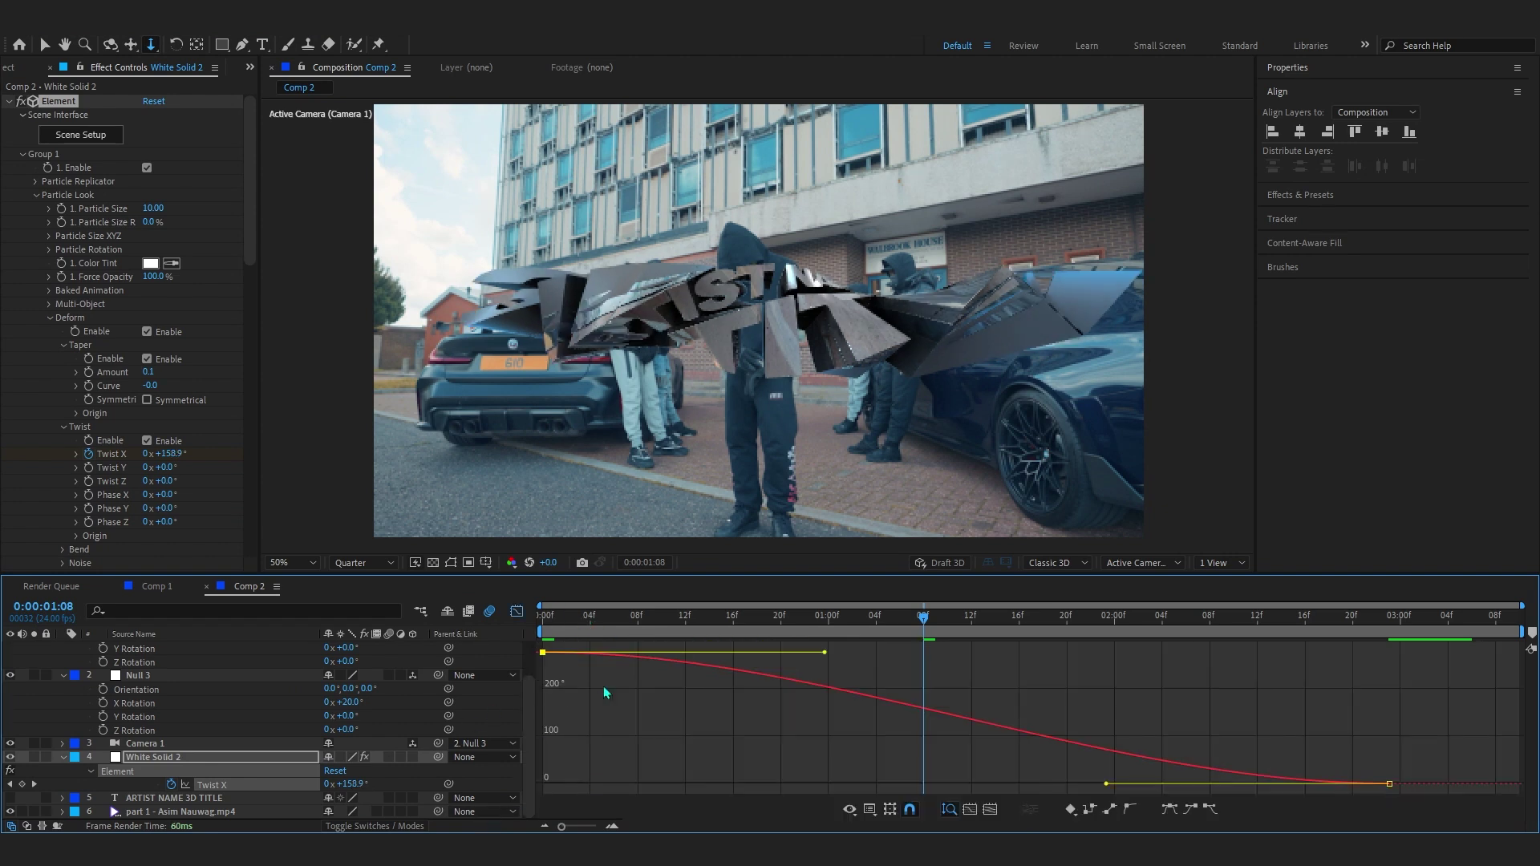
pyautogui.moveTo(825, 658); pyautogui.dragTo(541, 774)
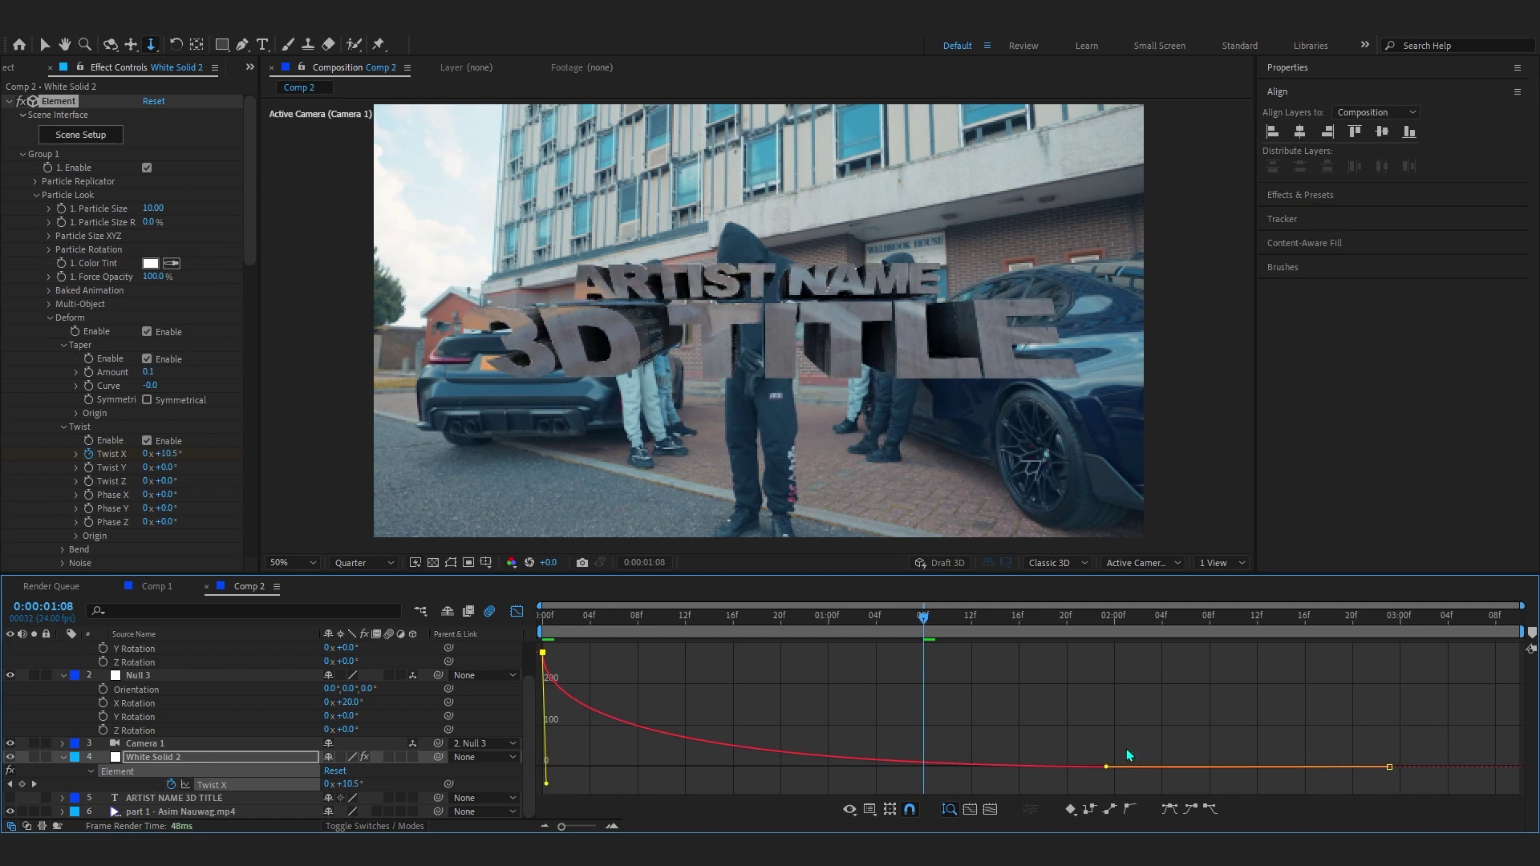
pyautogui.moveTo(1108, 770); pyautogui.dragTo(658, 767)
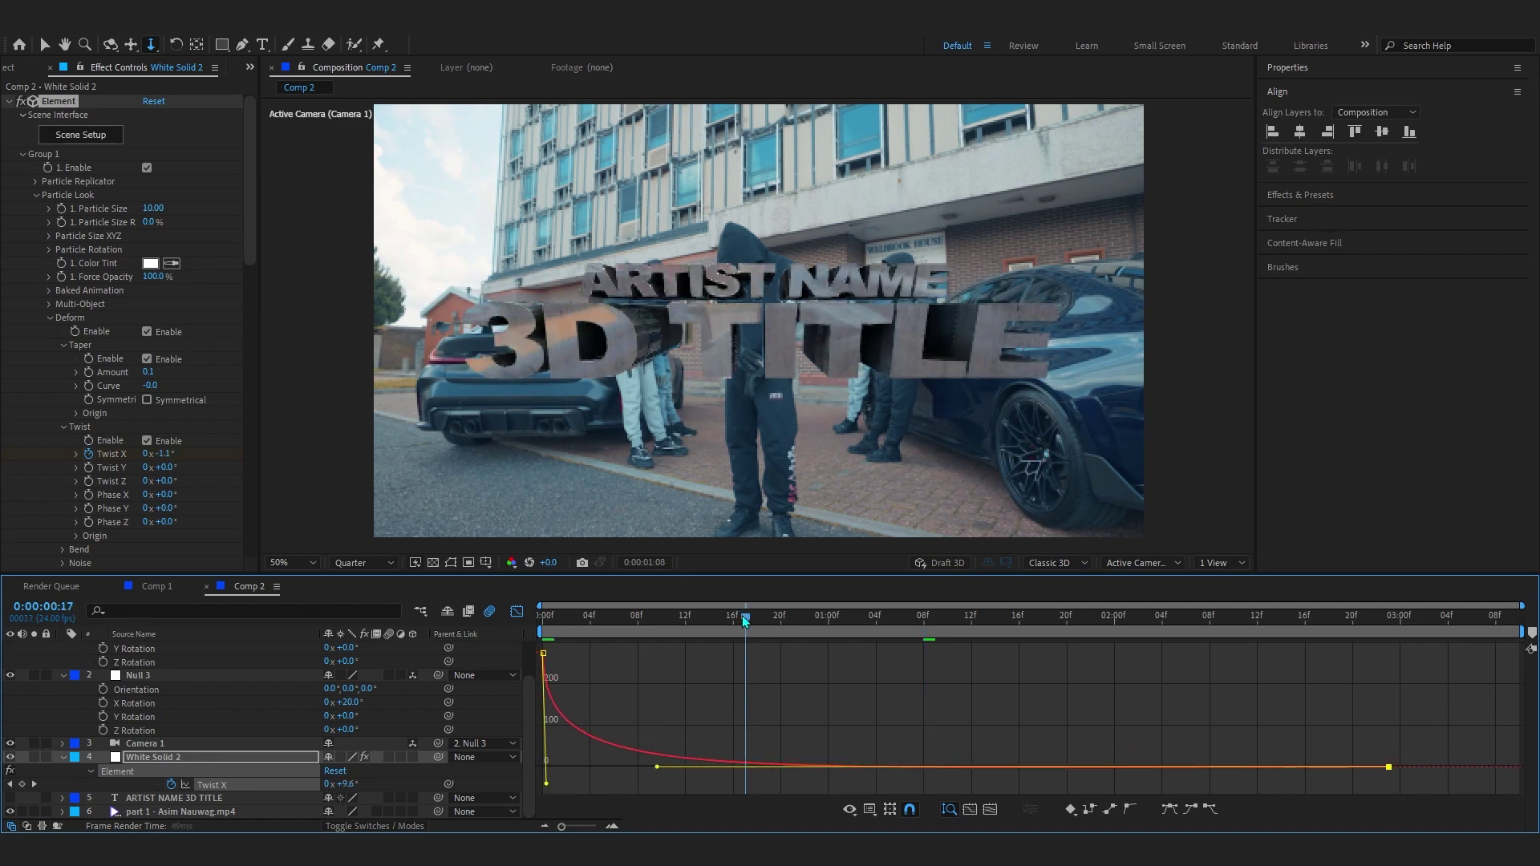
pyautogui.moveTo(751, 623); pyautogui.dragTo(650, 623)
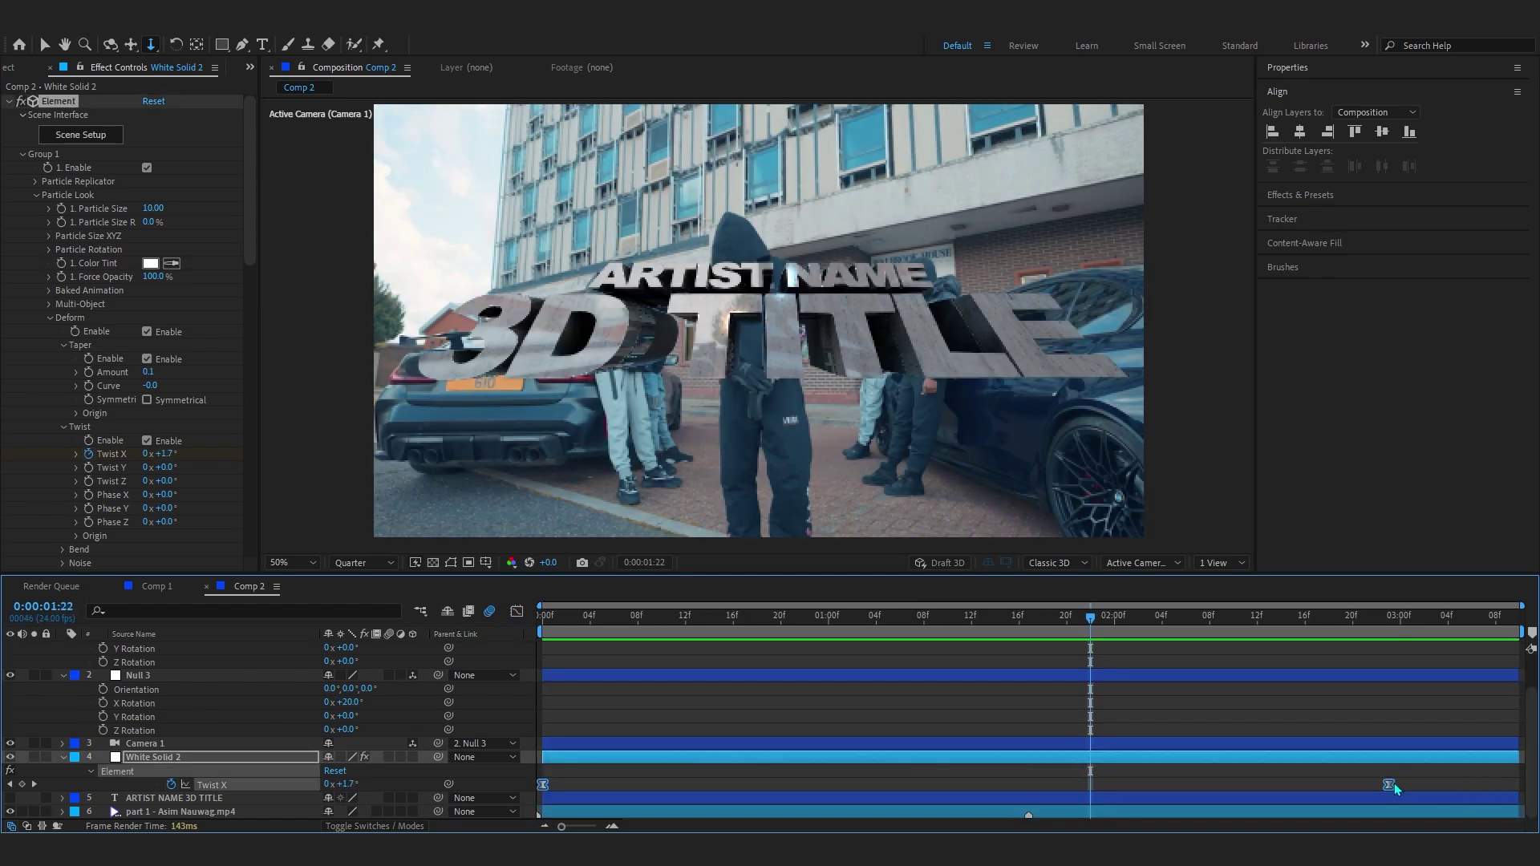
pyautogui.moveTo(1413, 783); pyautogui.dragTo(539, 813)
pyautogui.press('space')
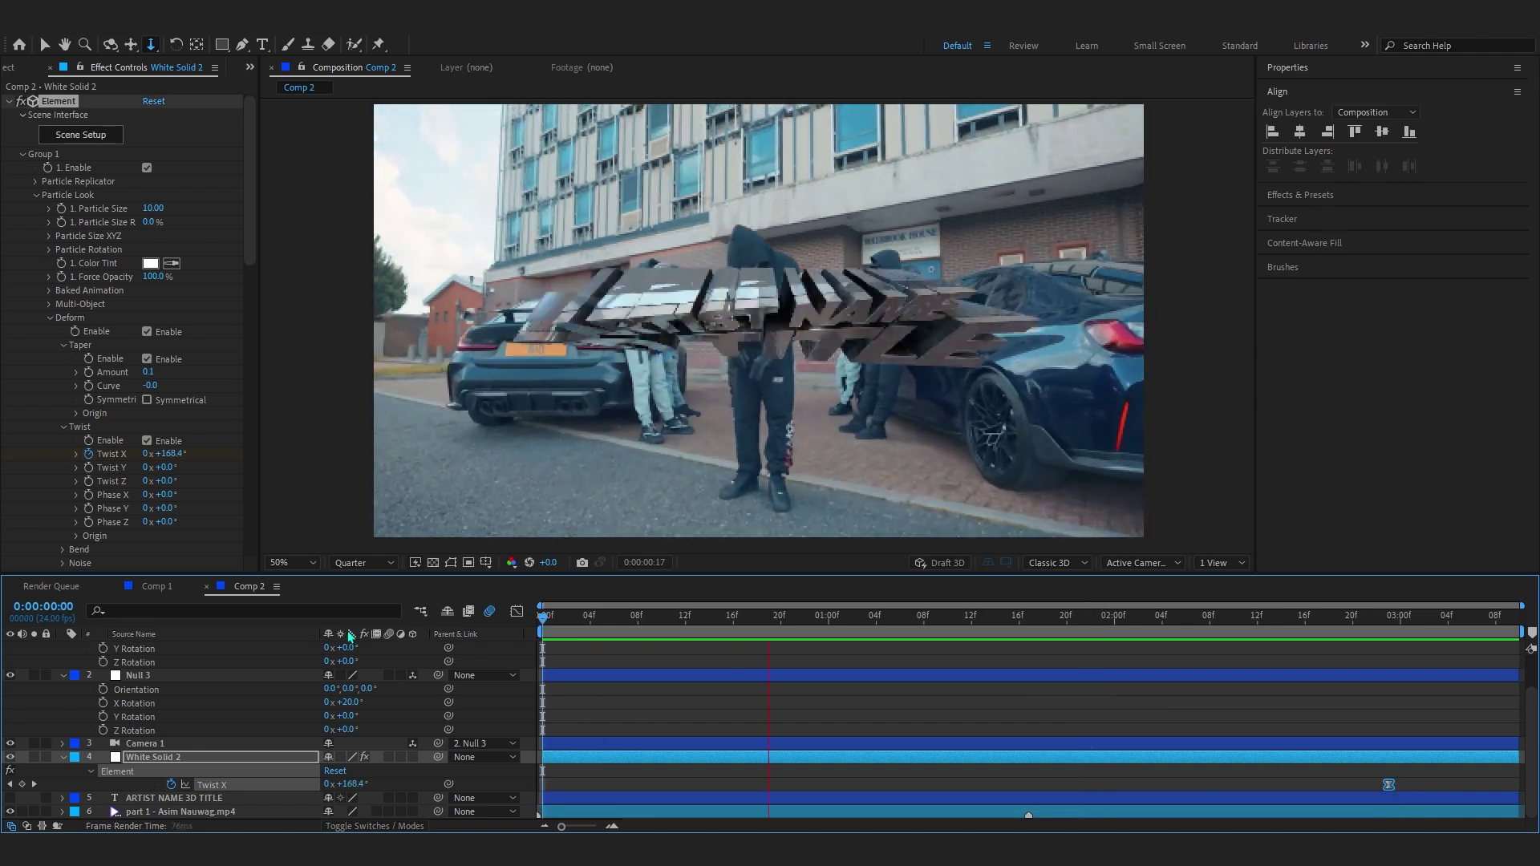
pyautogui.press('space')
# - Bend the title along the X axis with a bend angle of 9° and a bend direction of 42°, and preview it
pyautogui.scroll(-3, 32, 510)
pyautogui.click(64, 297)
pyautogui.moveTo(154, 338); pyautogui.dragTo(201, 350)
pyautogui.moveTo(1077, 617); pyautogui.dragTo(89, 642)
pyautogui.press('space')
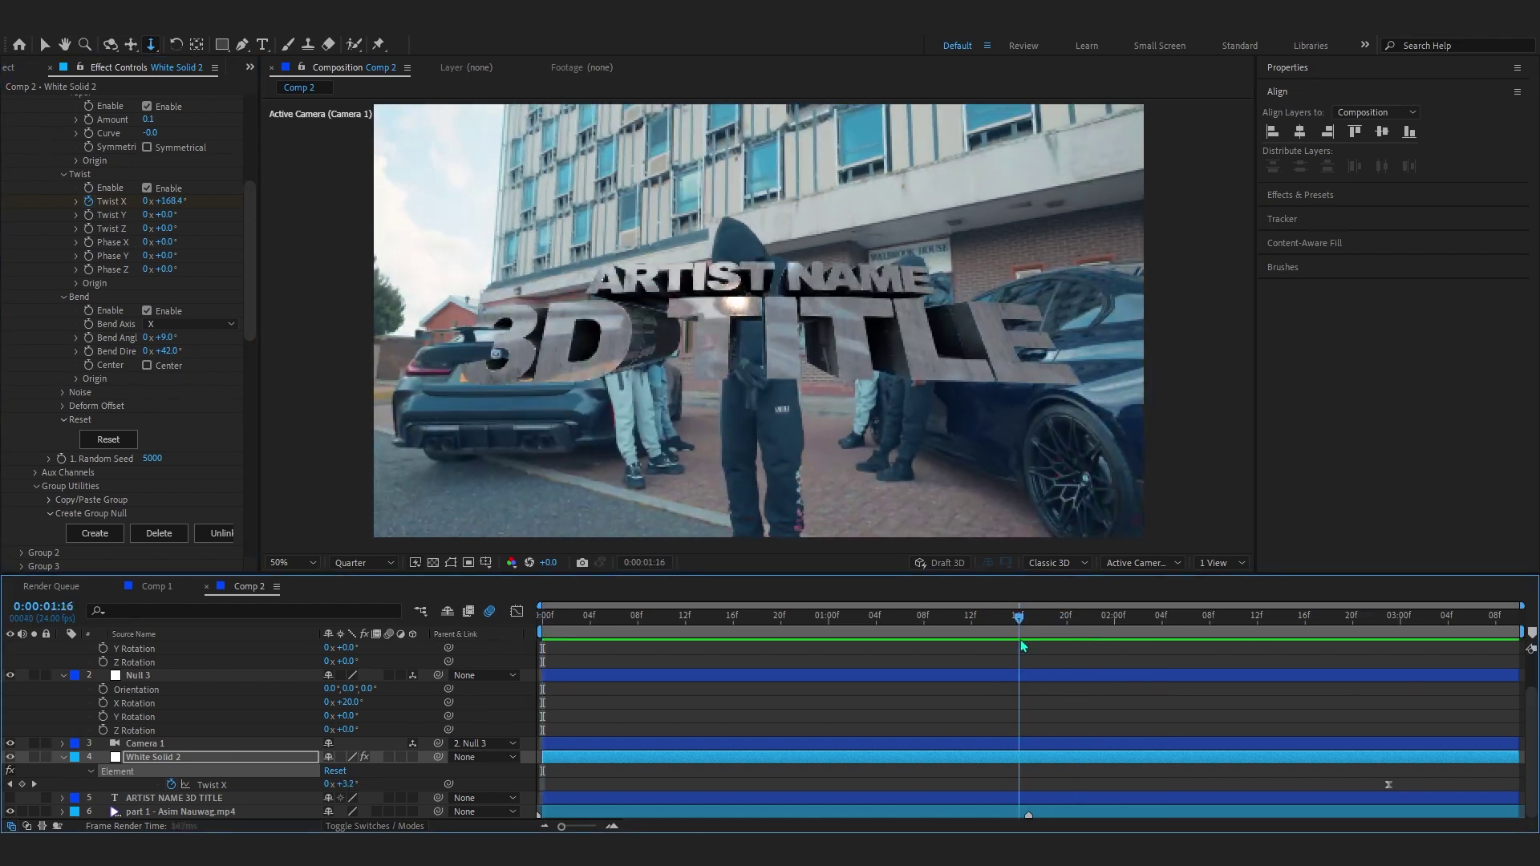
pyautogui.press('space')
# - Keyframe the Group 1 Null's Position from 960, 540, 0 at about 0:00:00:23 to a Z of -299 at 0:00:03:09
pyautogui.scroll(2, 71, 727)
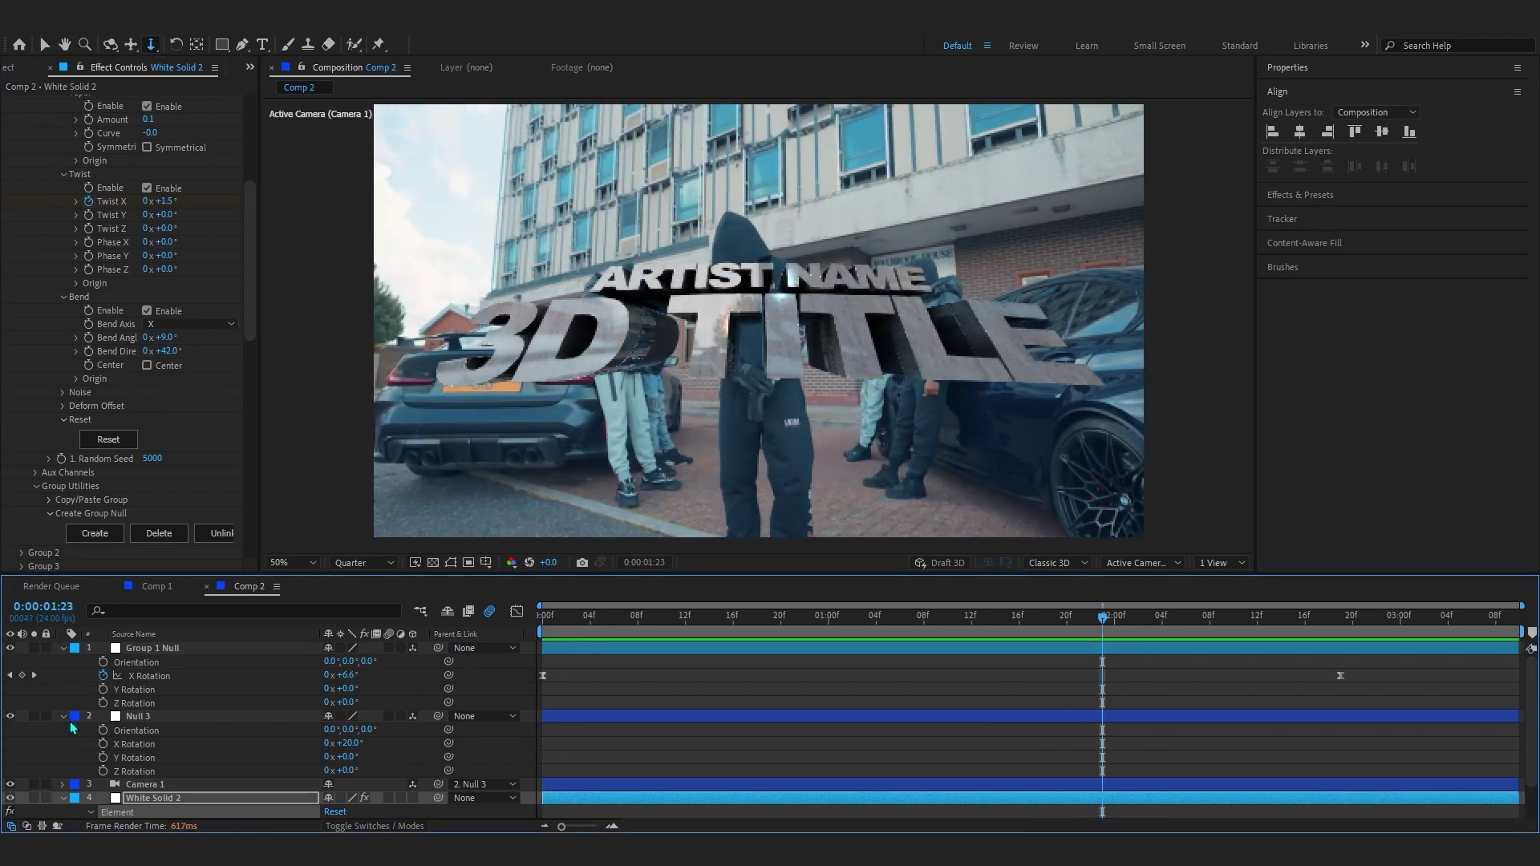
pyautogui.click(180, 649)
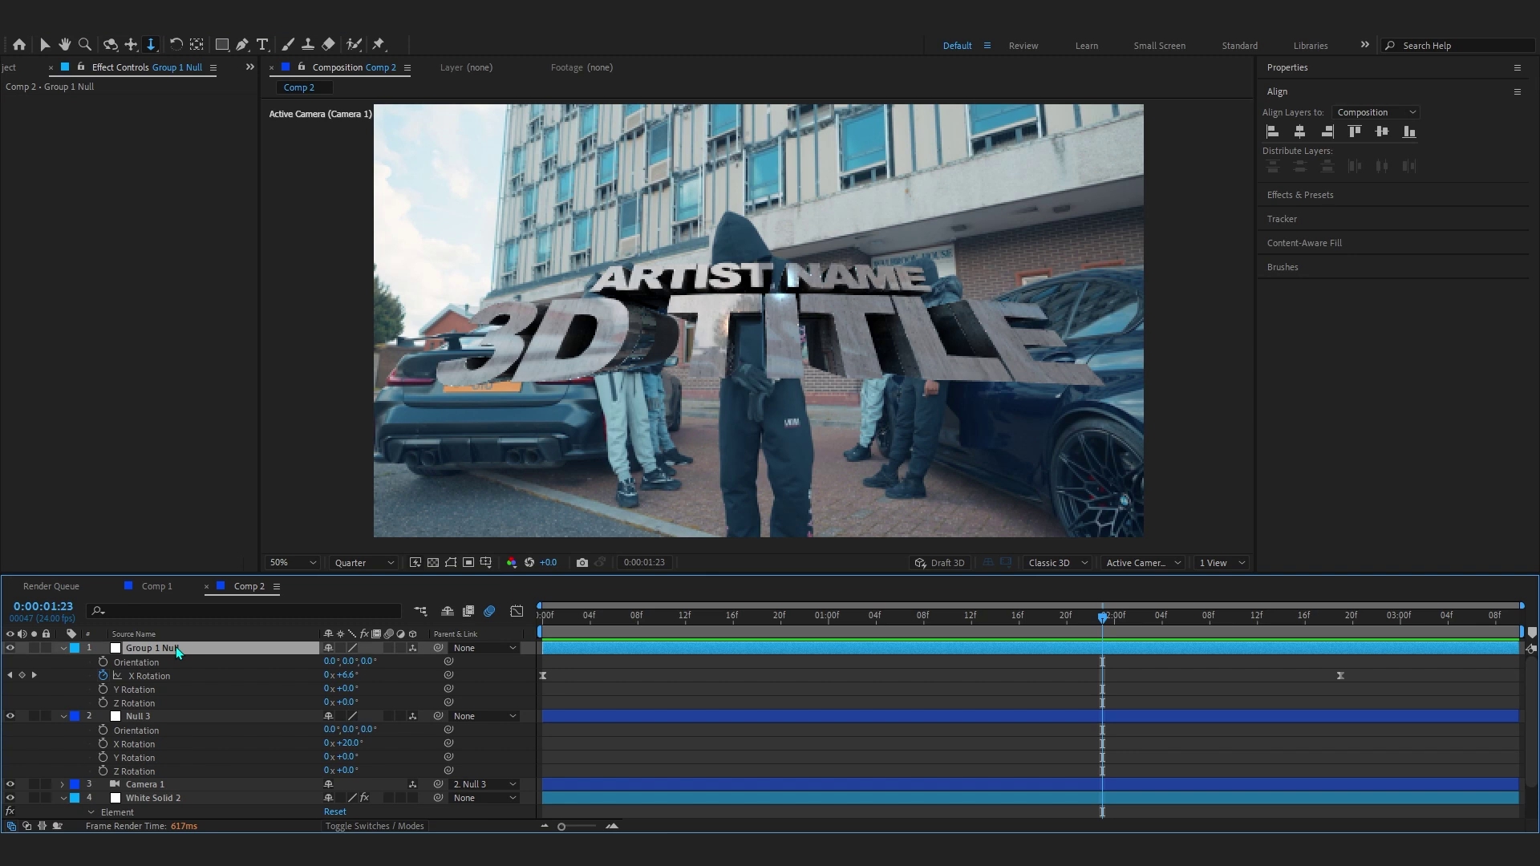
pyautogui.press('p')
pyautogui.click(102, 661)
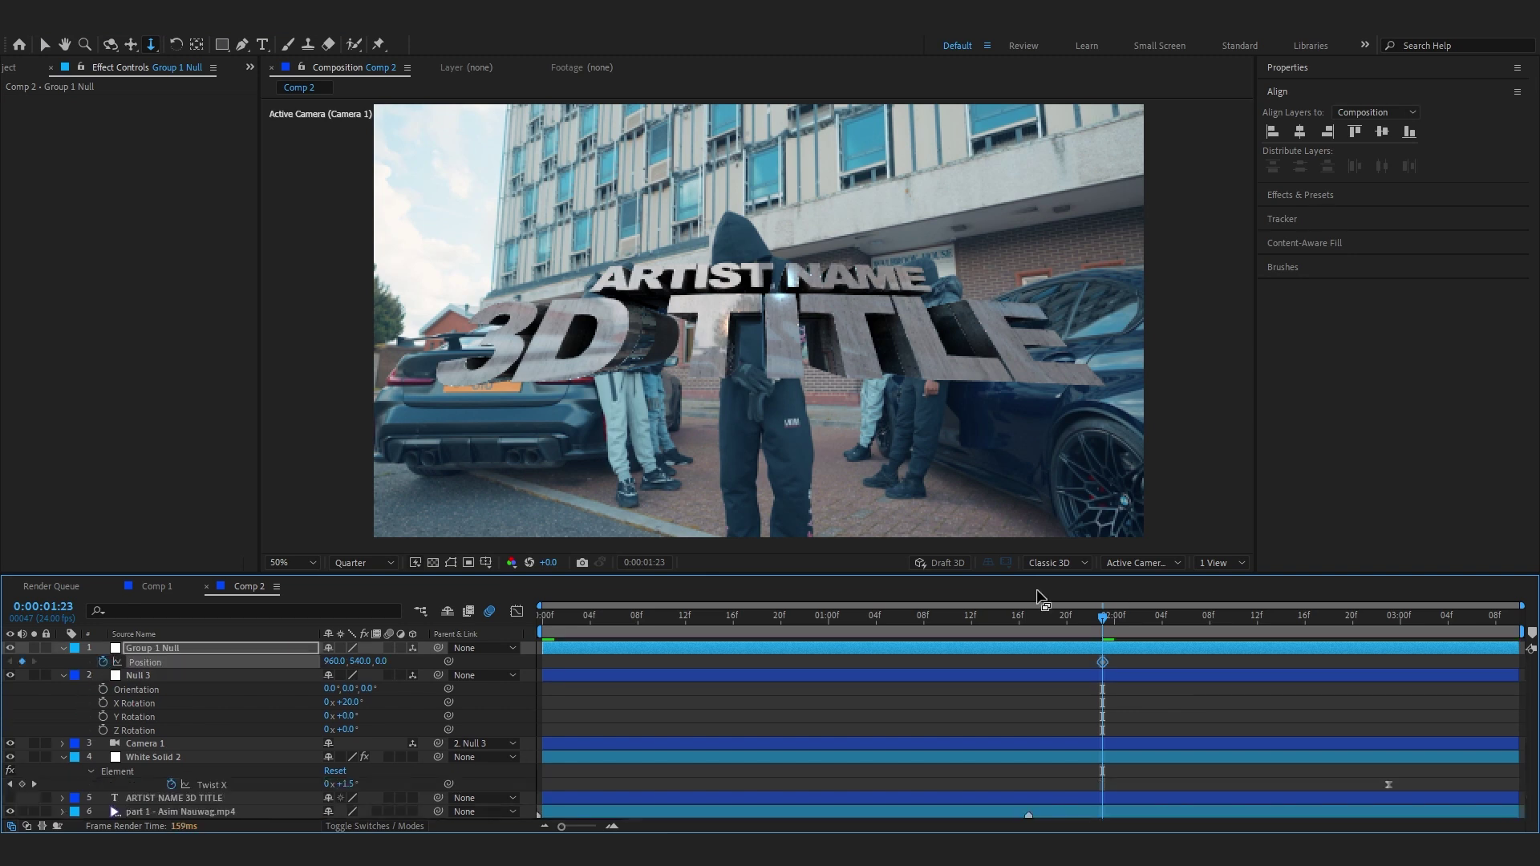
pyautogui.moveTo(1106, 657)
pyautogui.mouseDown()
pyautogui.moveTo(1062, 674)
pyautogui.moveTo(1076, 666)
pyautogui.moveTo(816, 662)
pyautogui.mouseUp()
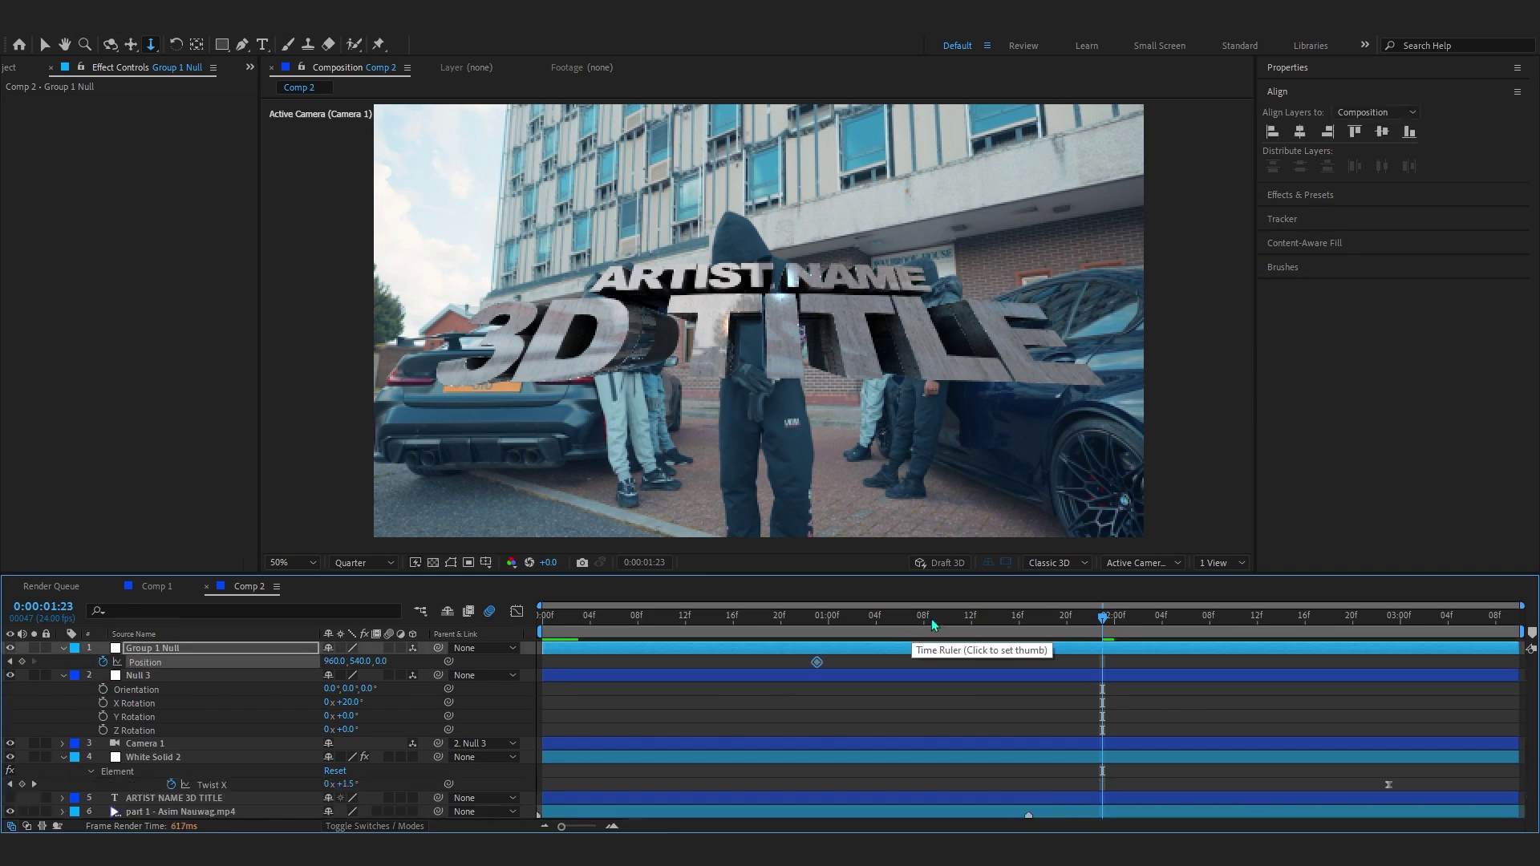
pyautogui.press('space')
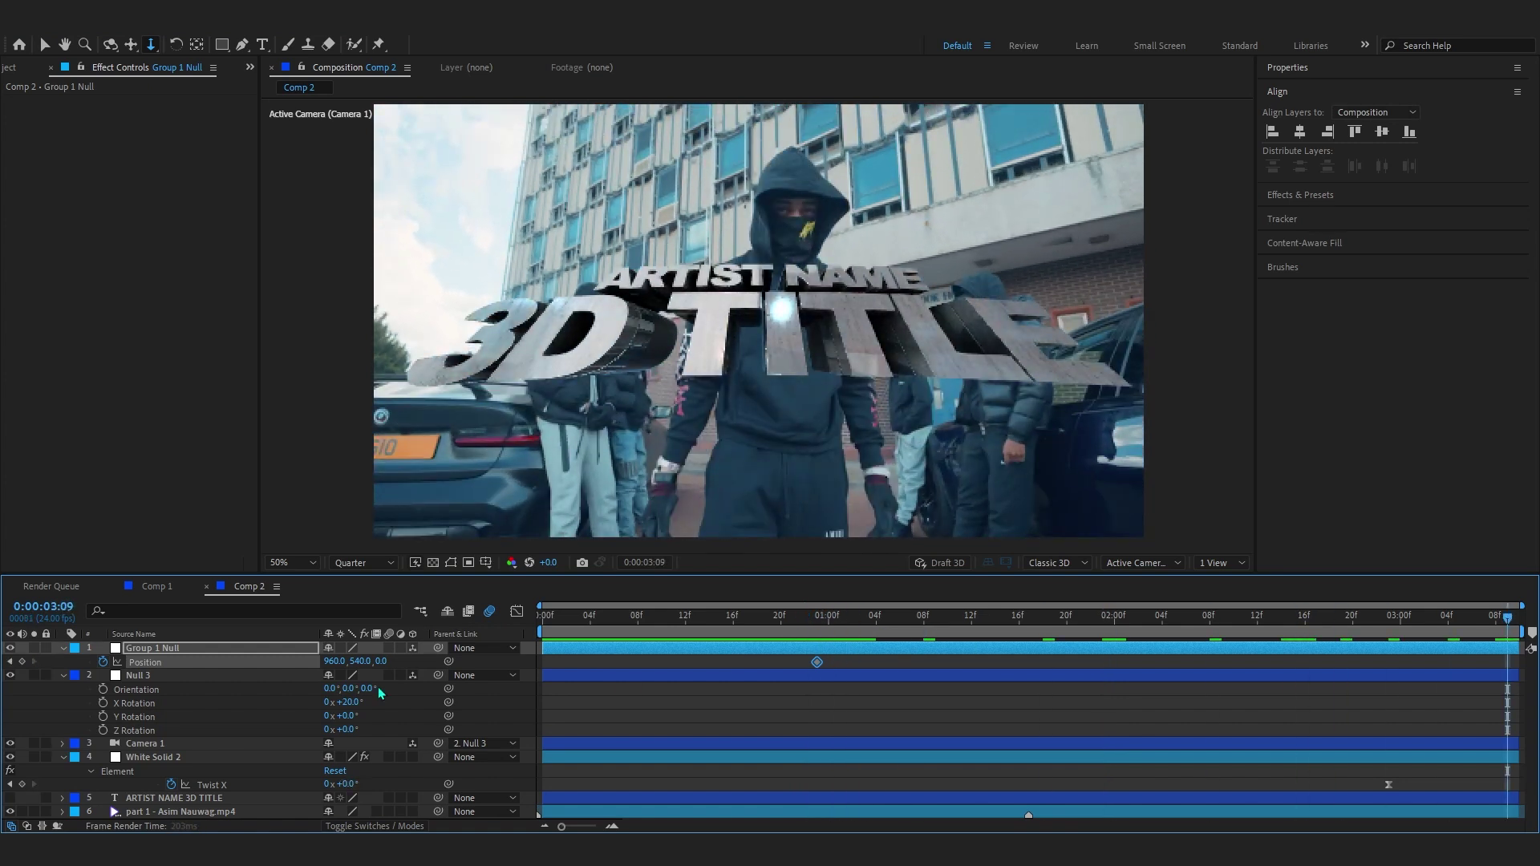
pyautogui.moveTo(382, 662); pyautogui.dragTo(198, 714)
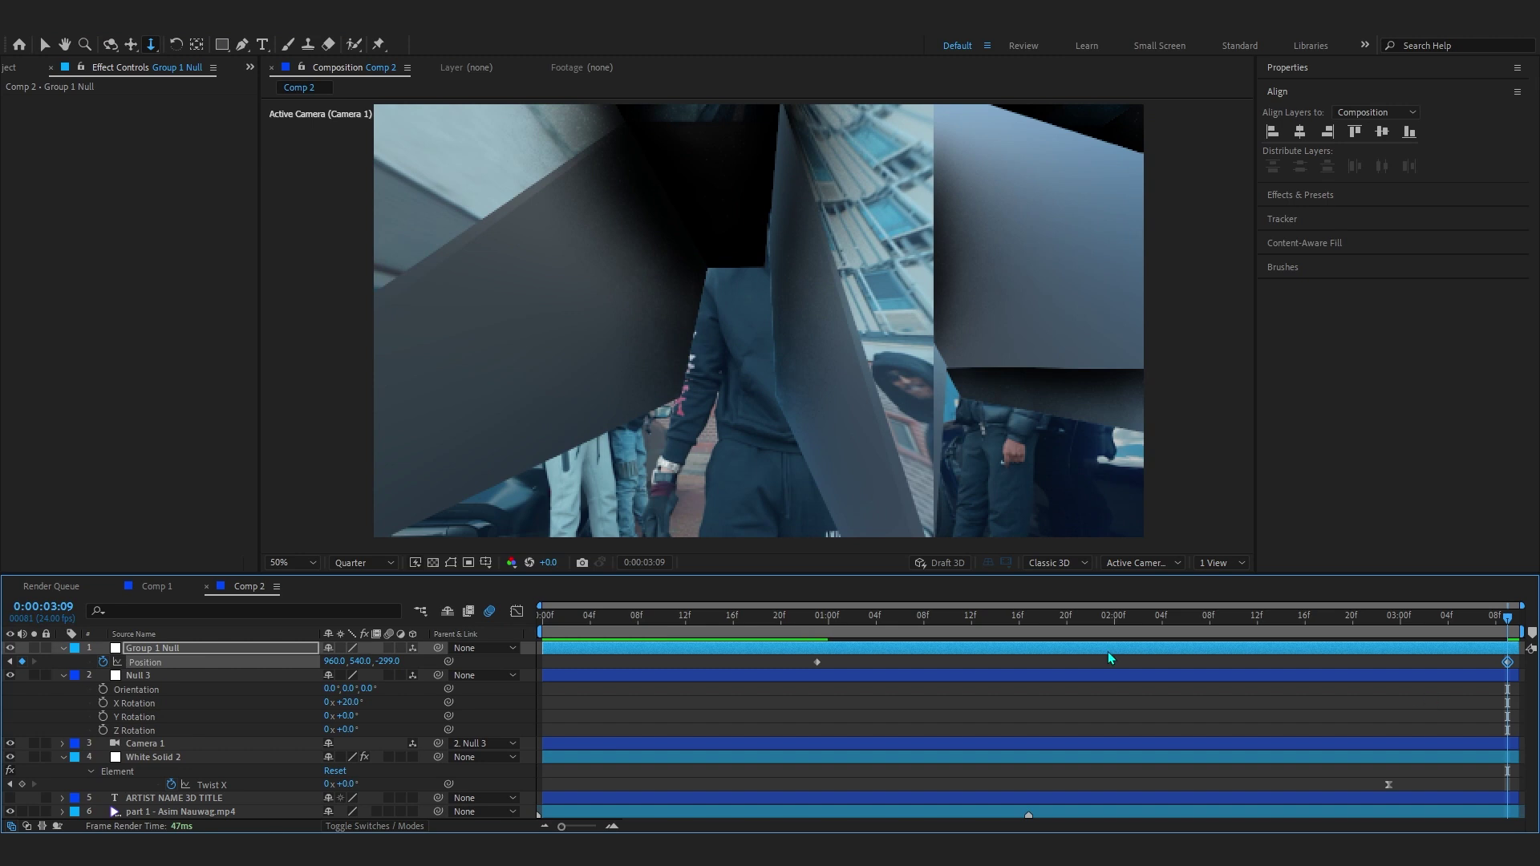
# - Ease the Position keyframes, move the last to the comp's end, shape the speed graph to start slow and finish fast, and preview
pyautogui.moveTo(761, 671); pyautogui.dragTo(1515, 653)
pyautogui.moveTo(1507, 617); pyautogui.dragTo(1459, 618)
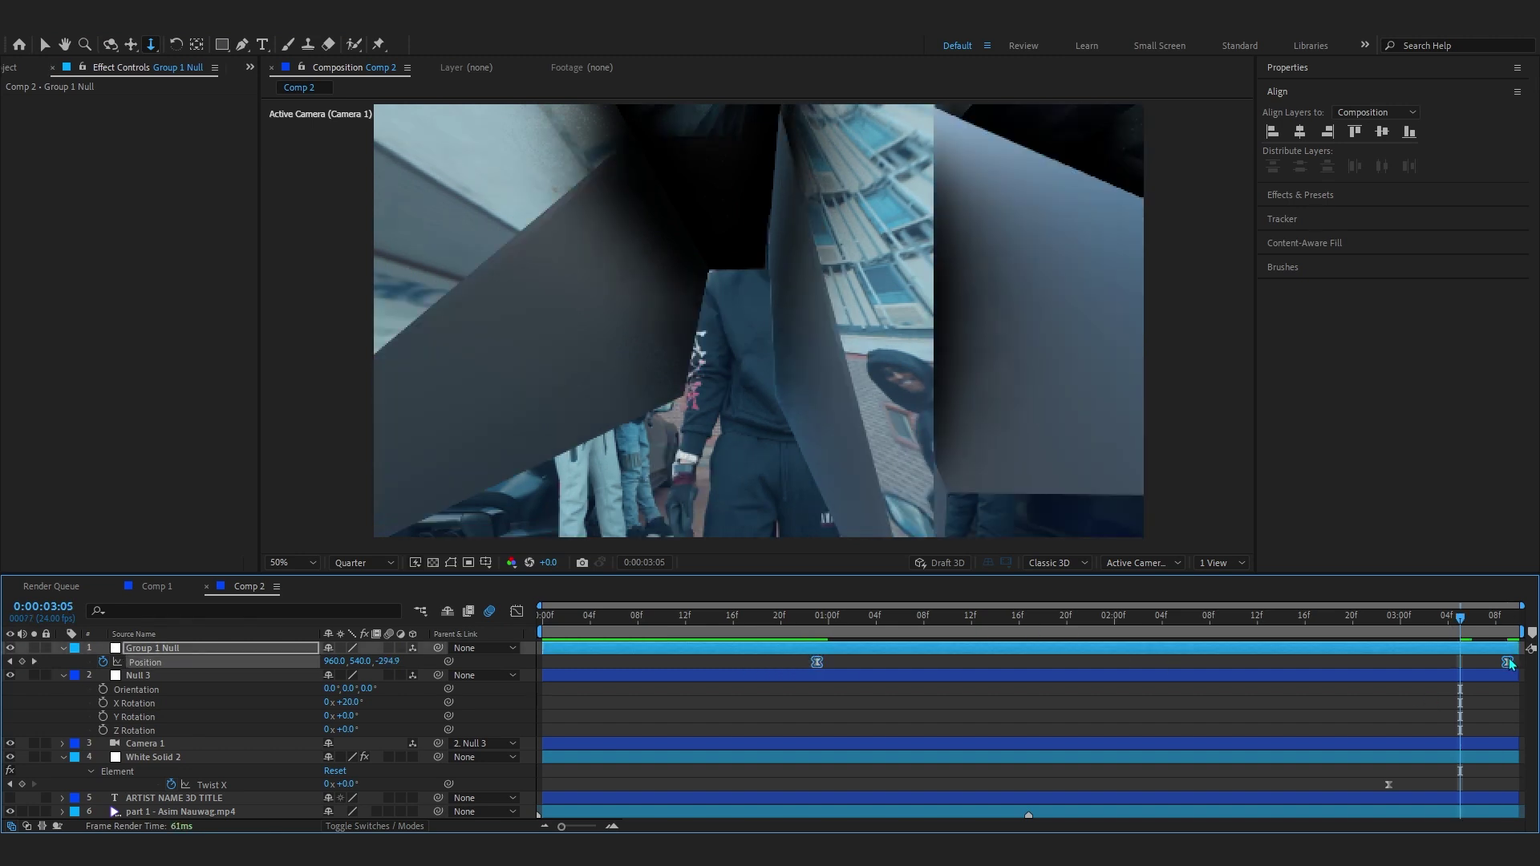
pyautogui.click(516, 611)
pyautogui.click(1421, 744)
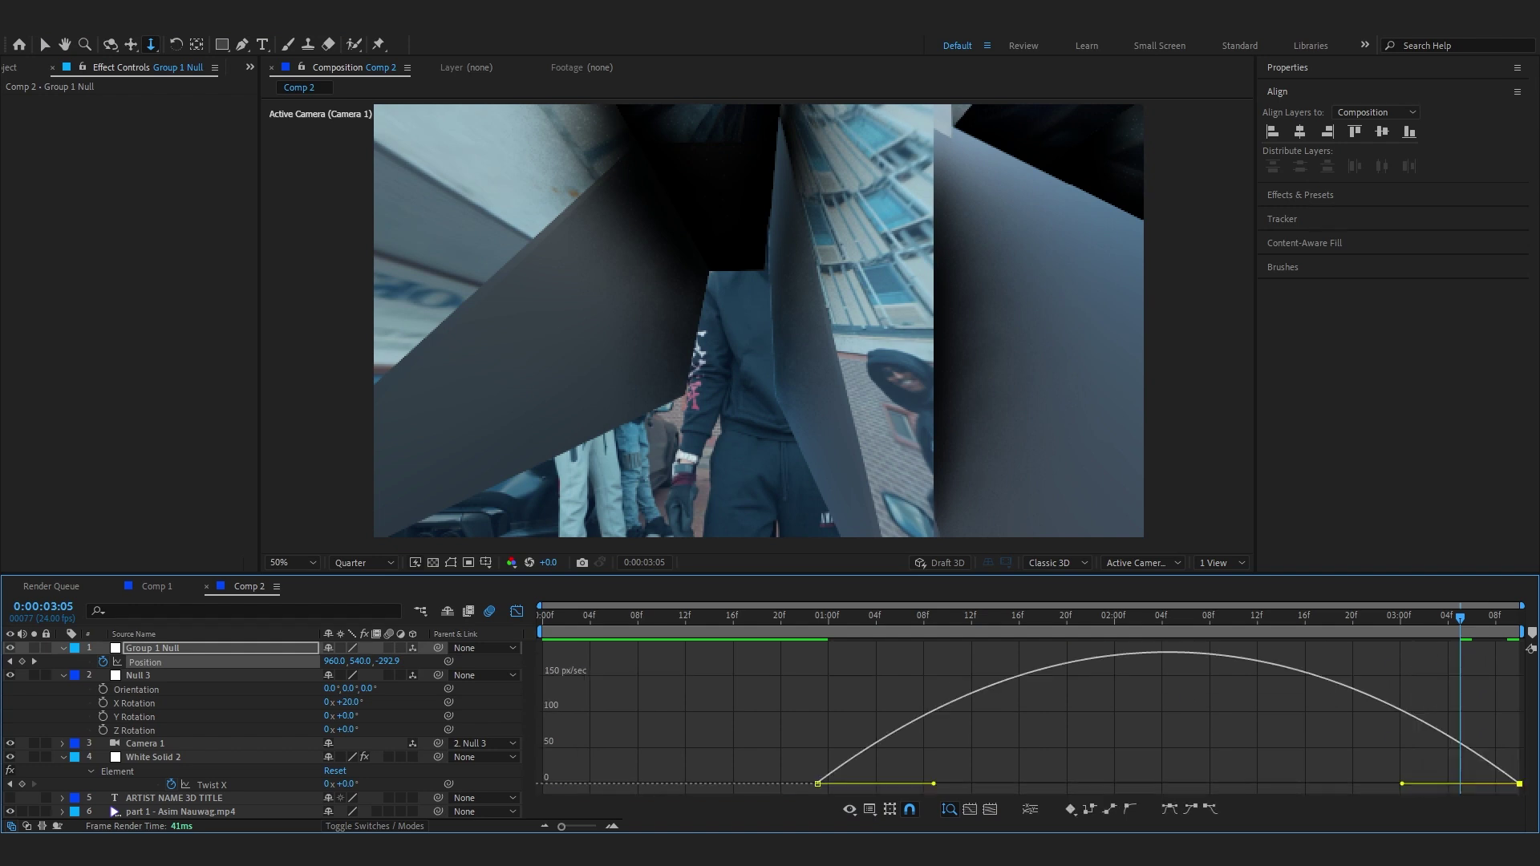
pyautogui.moveTo(1402, 784); pyautogui.dragTo(1517, 784)
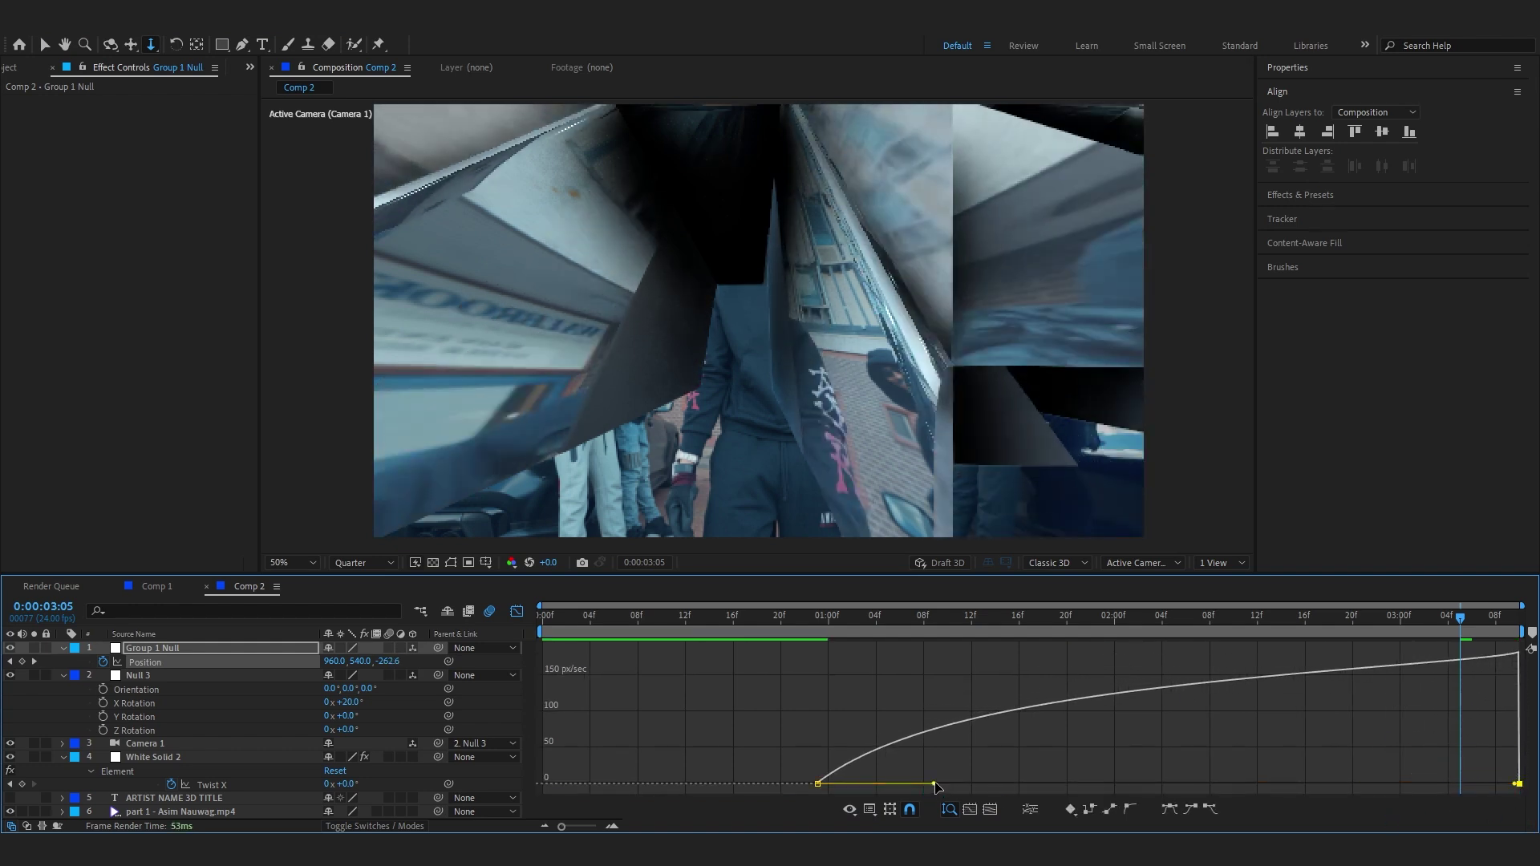
pyautogui.moveTo(934, 783); pyautogui.dragTo(1168, 784)
pyautogui.click(724, 621)
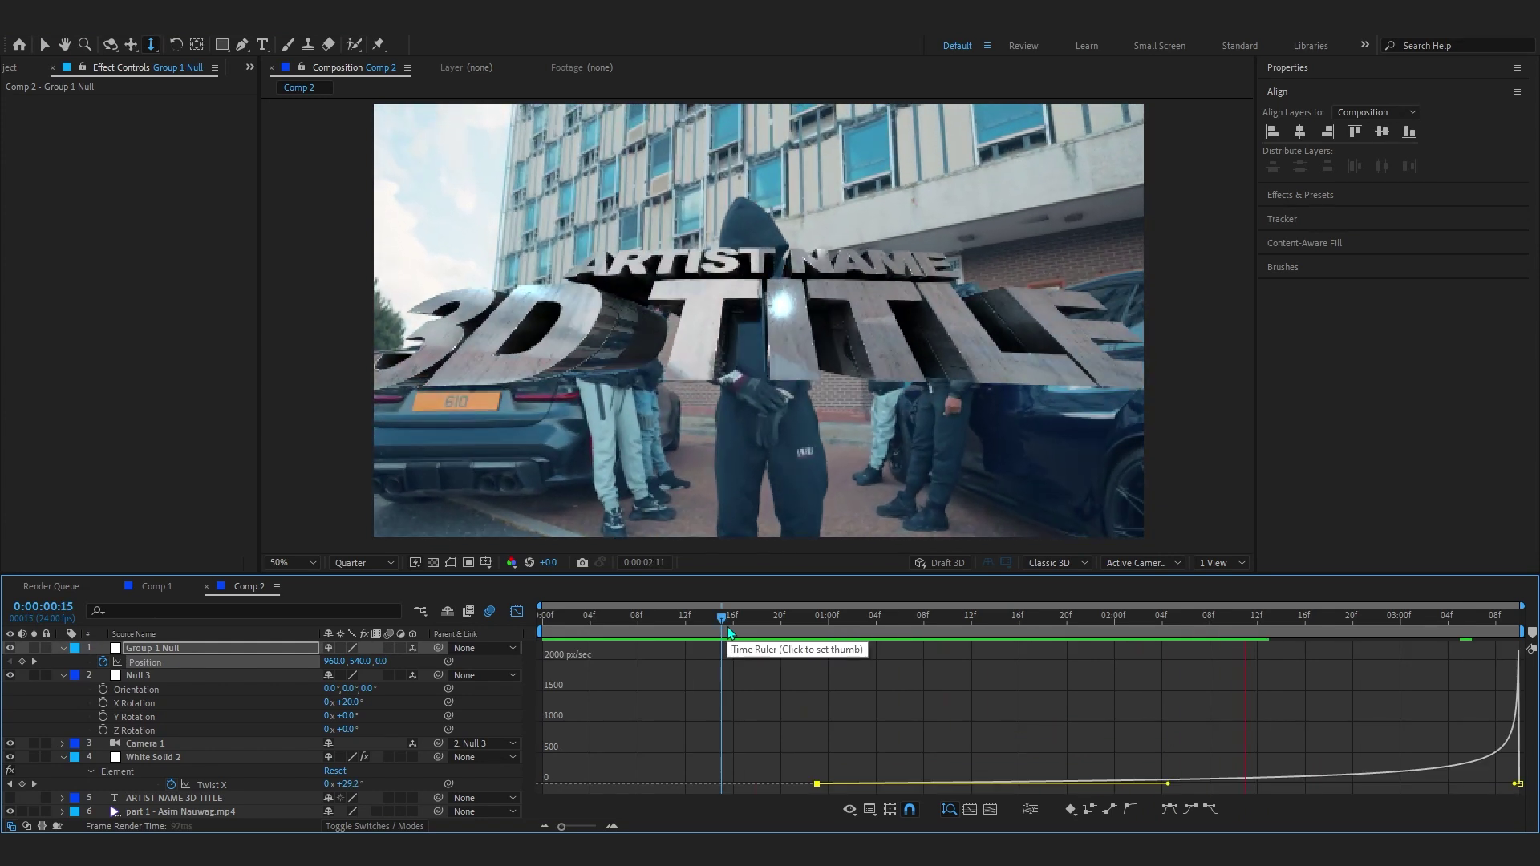
pyautogui.click(516, 612)
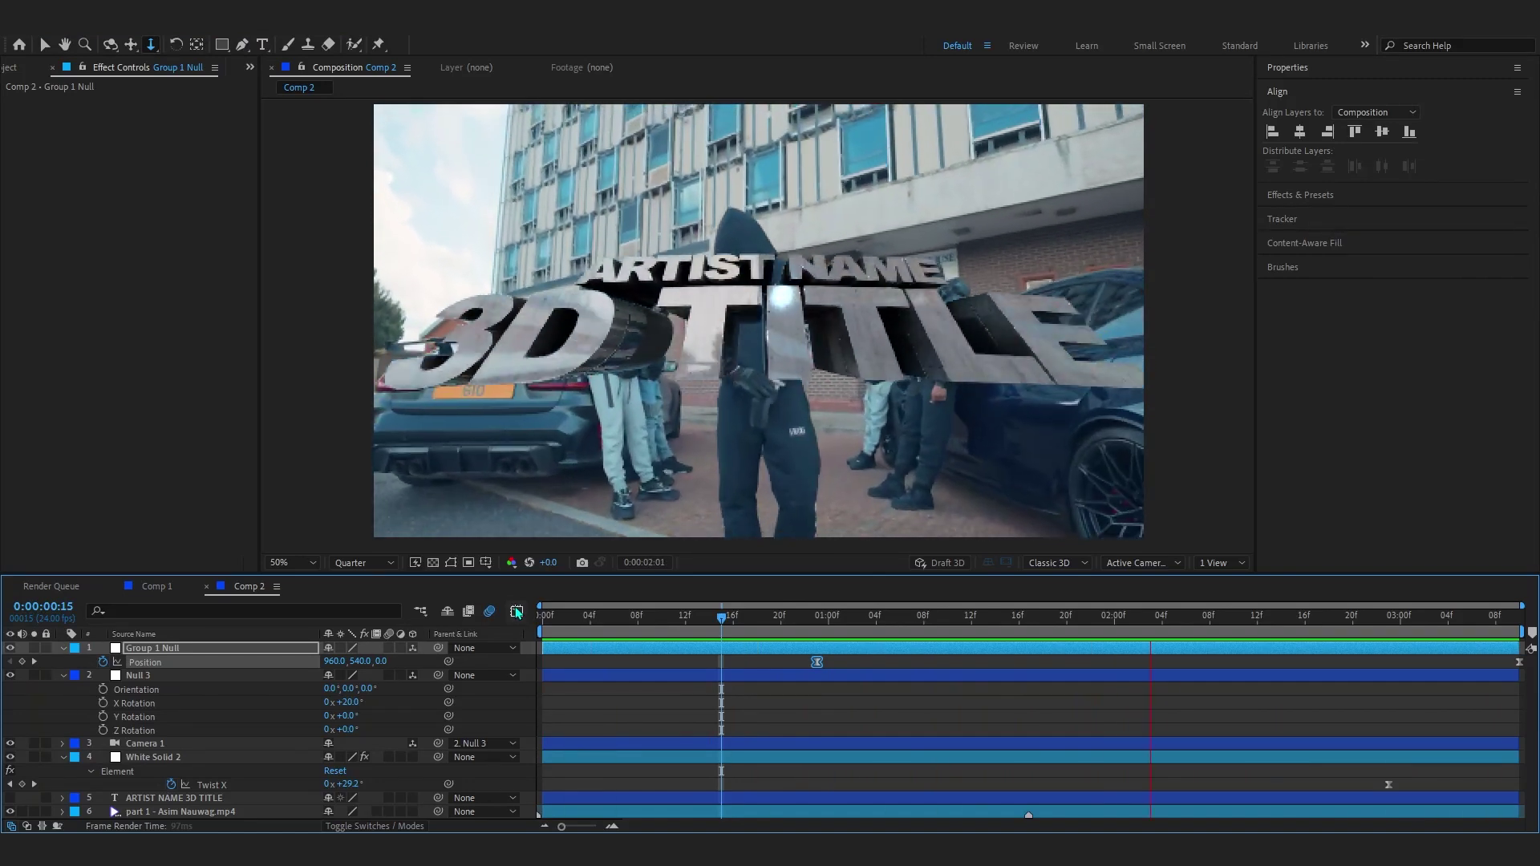
pyautogui.press('space')
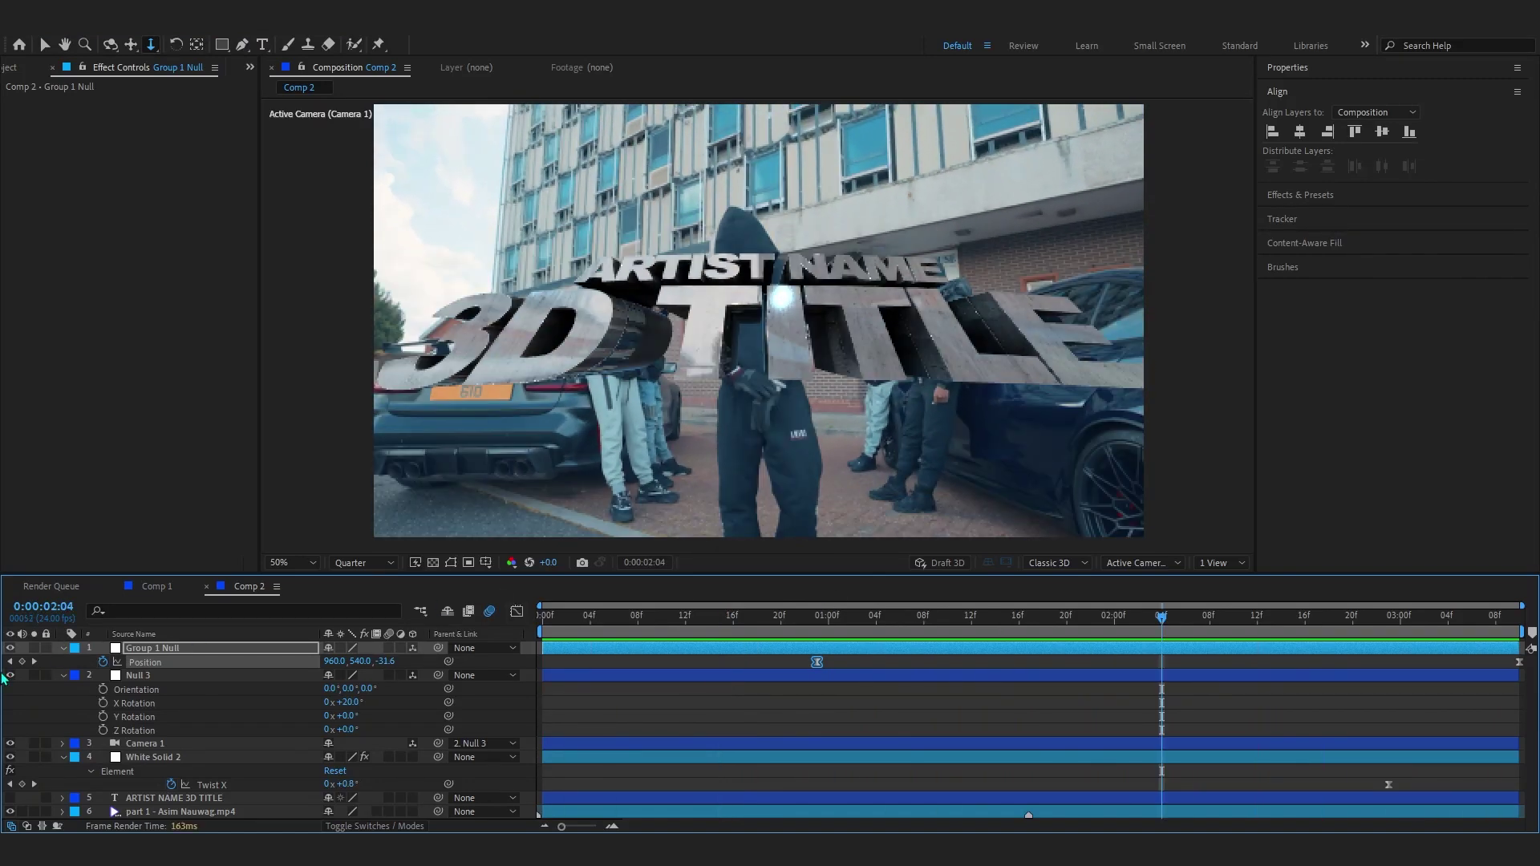
# - Rotate the Element effect's physical environment on White Solid 2 to 53° in X and one full revolution in Y
pyautogui.click(163, 758)
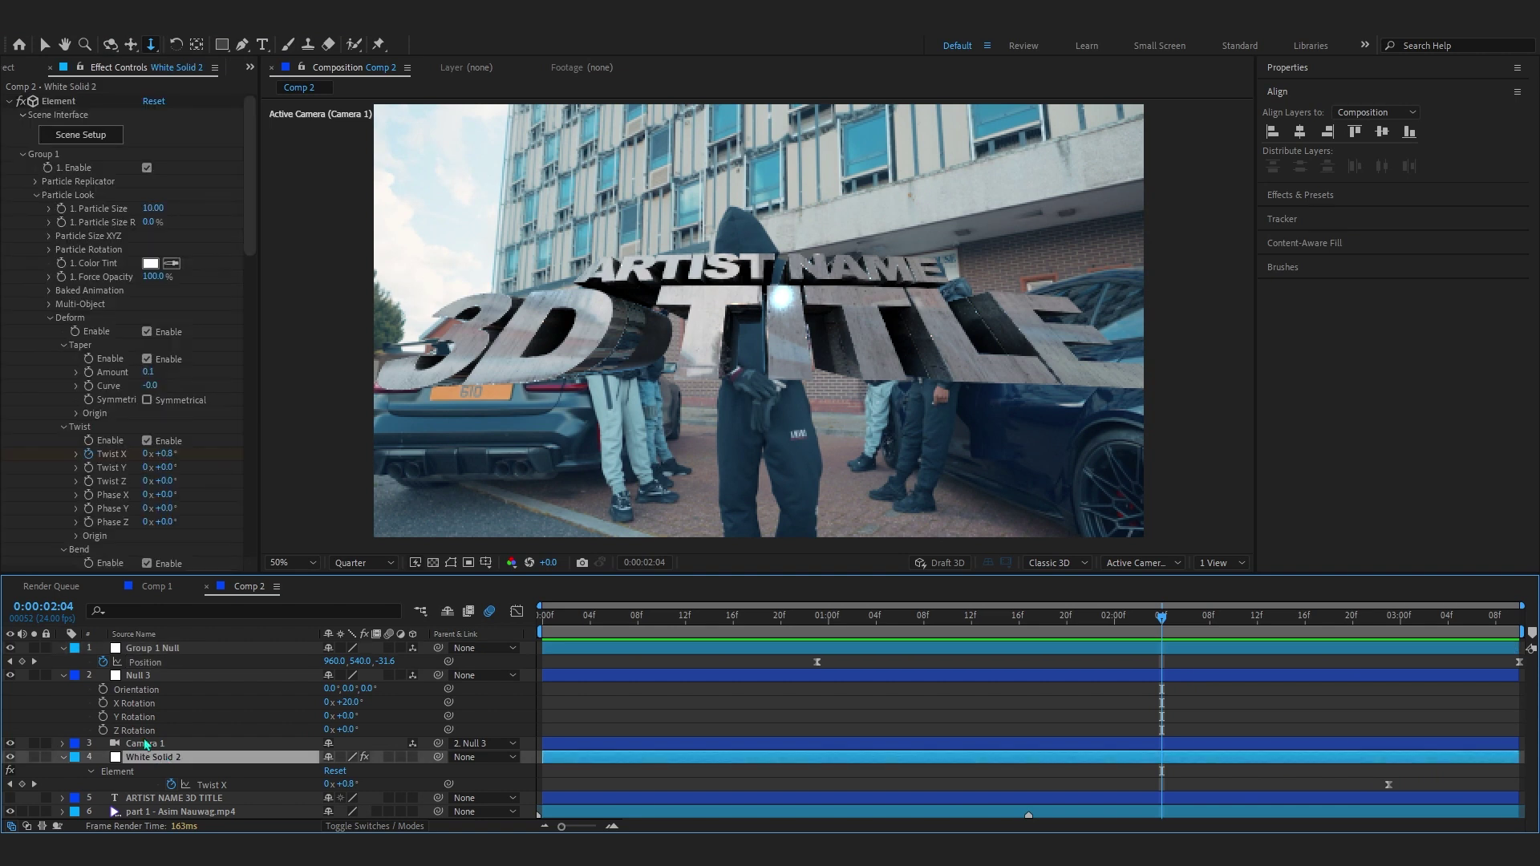
pyautogui.click(22, 159)
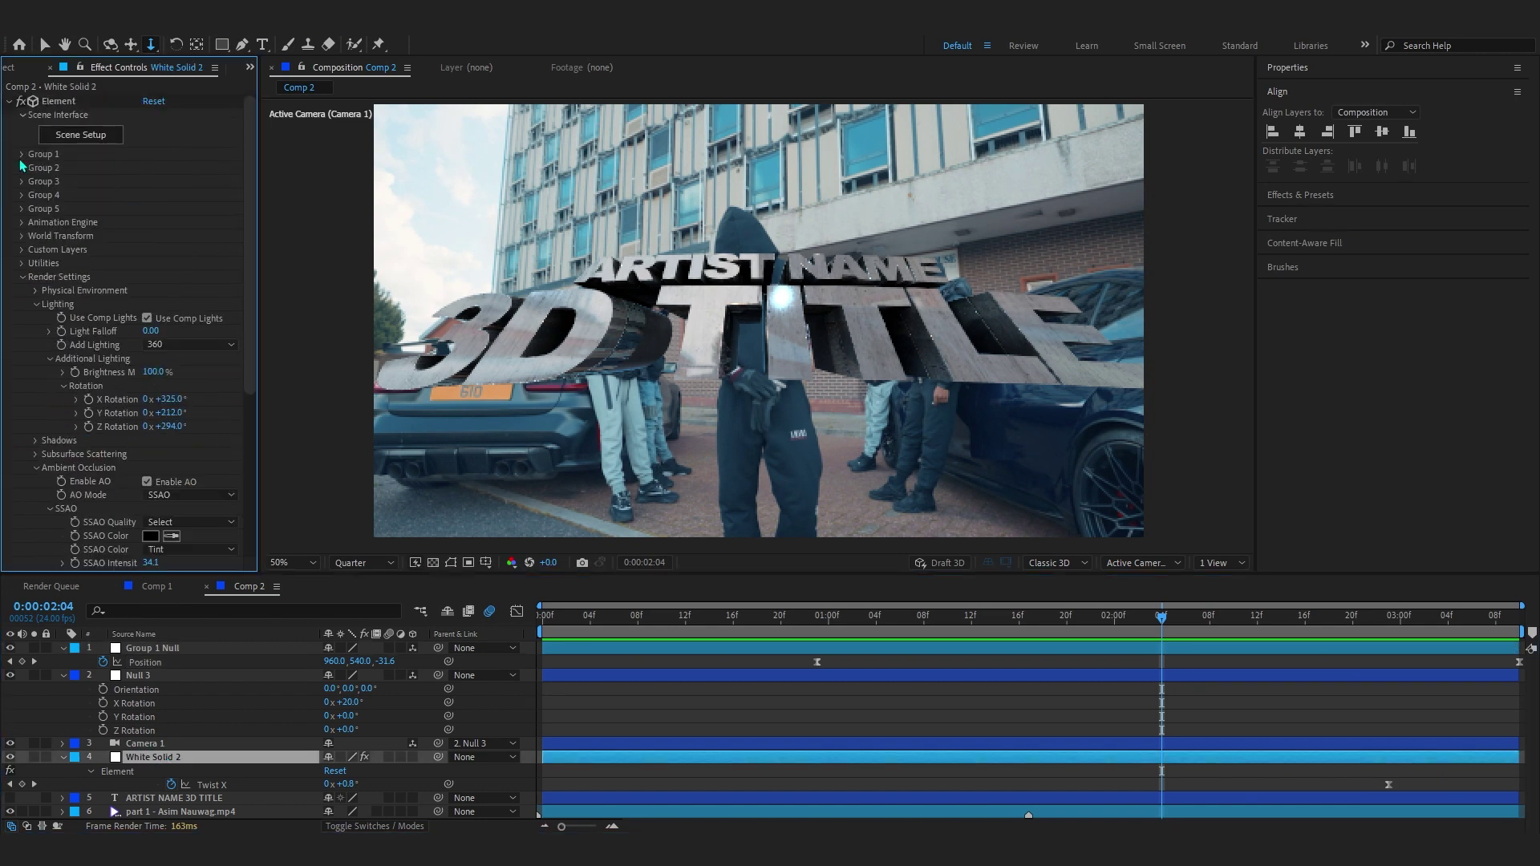
pyautogui.click(35, 291)
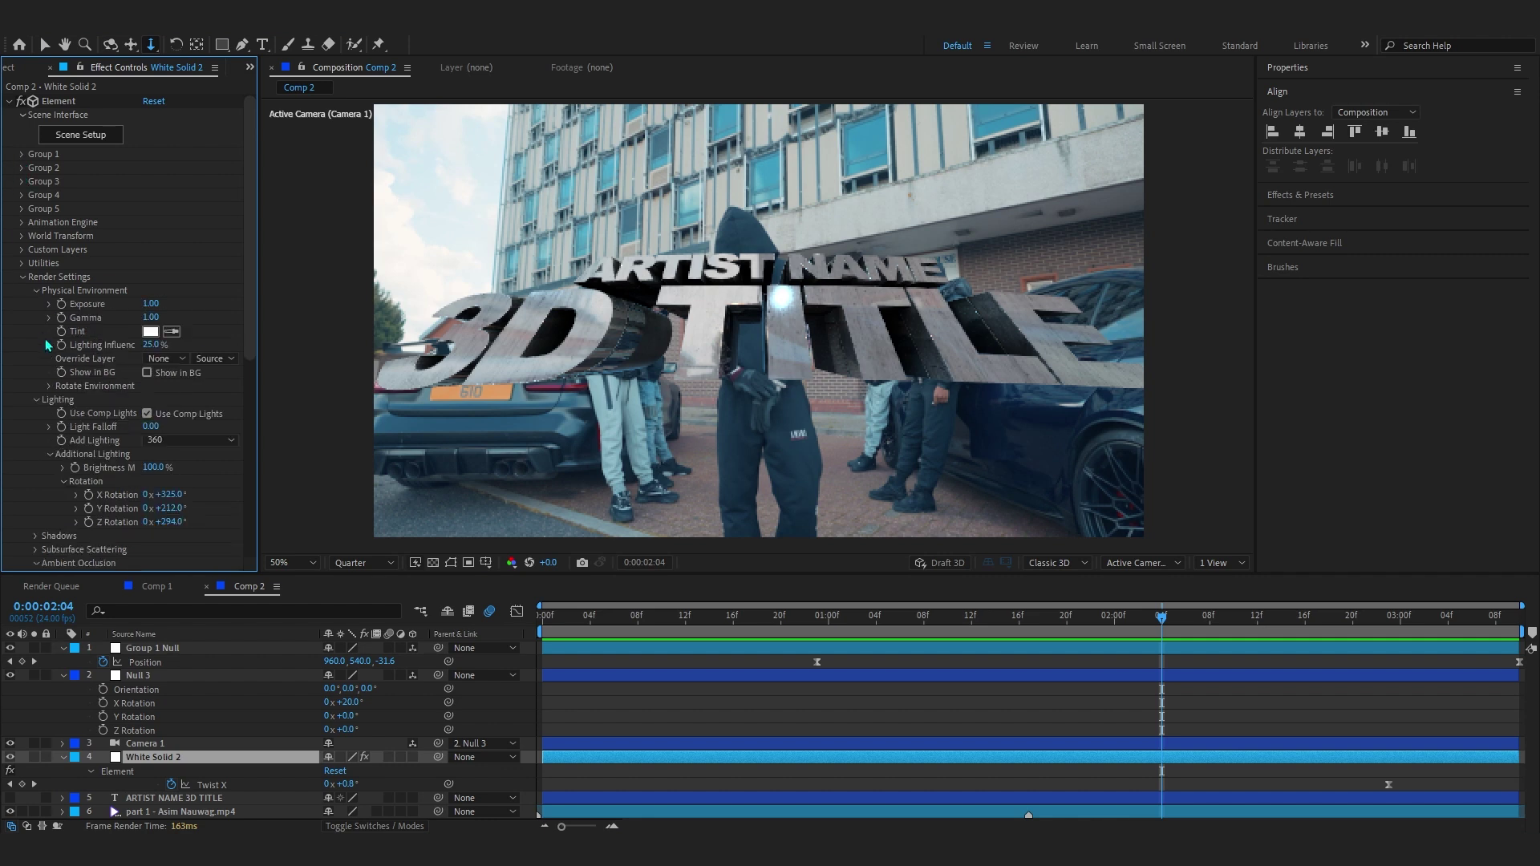
pyautogui.click(49, 386)
pyautogui.moveTo(161, 412); pyautogui.dragTo(196, 387)
pyautogui.hotkey('ctrl', 'z')
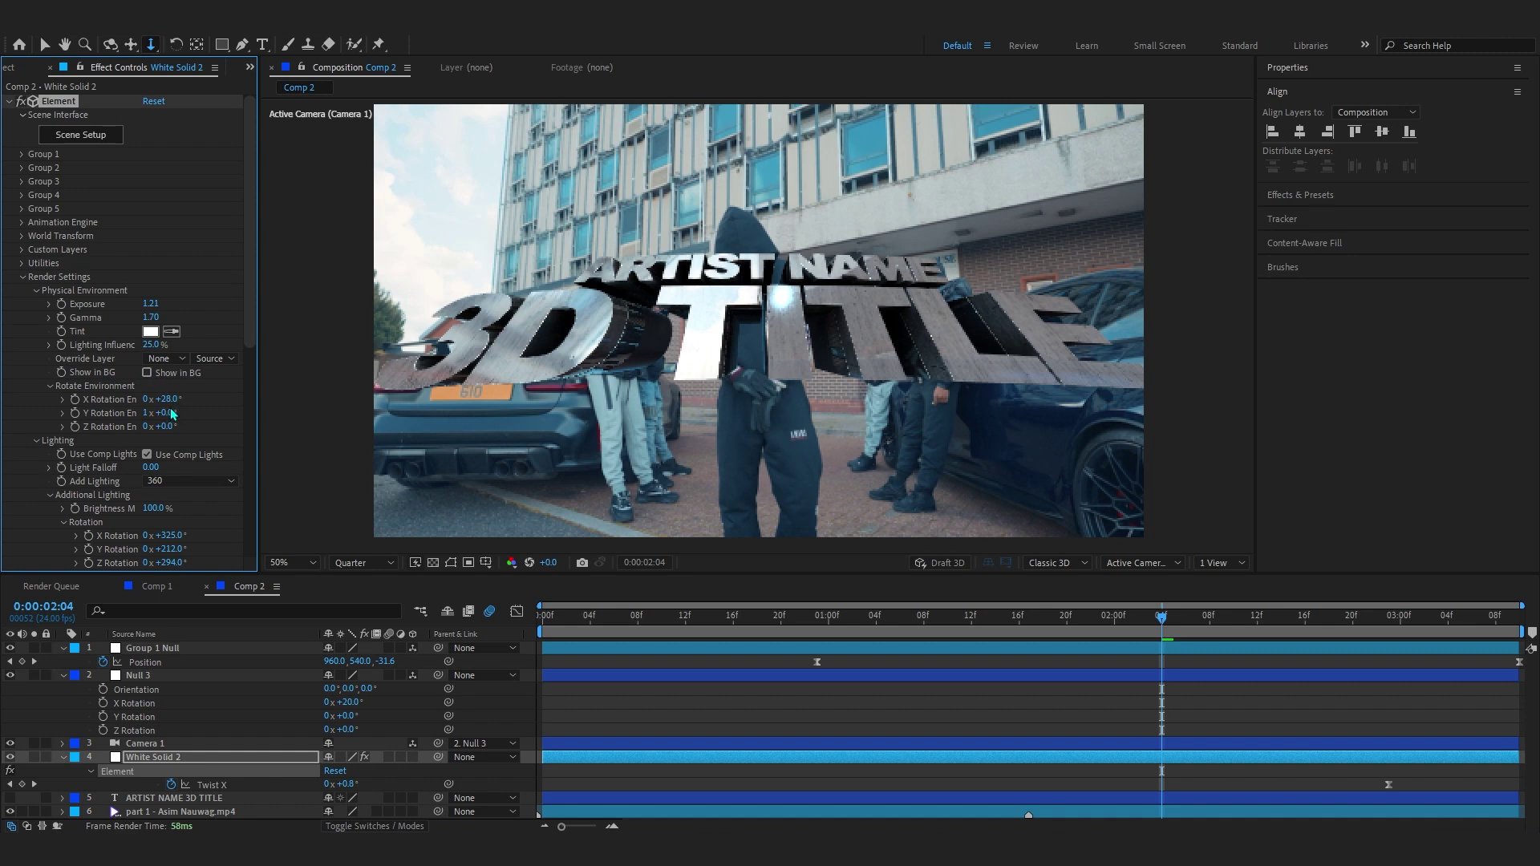
# - Set the physical environment's Exposure to 1.21 and Gamma to 1.70, check the title at 0:00:02:08, and expand the Utilities settings
pyautogui.moveTo(170, 413)
pyautogui.mouseDown()
pyautogui.moveTo(181, 402)
pyautogui.moveTo(163, 400)
pyautogui.mouseUp()
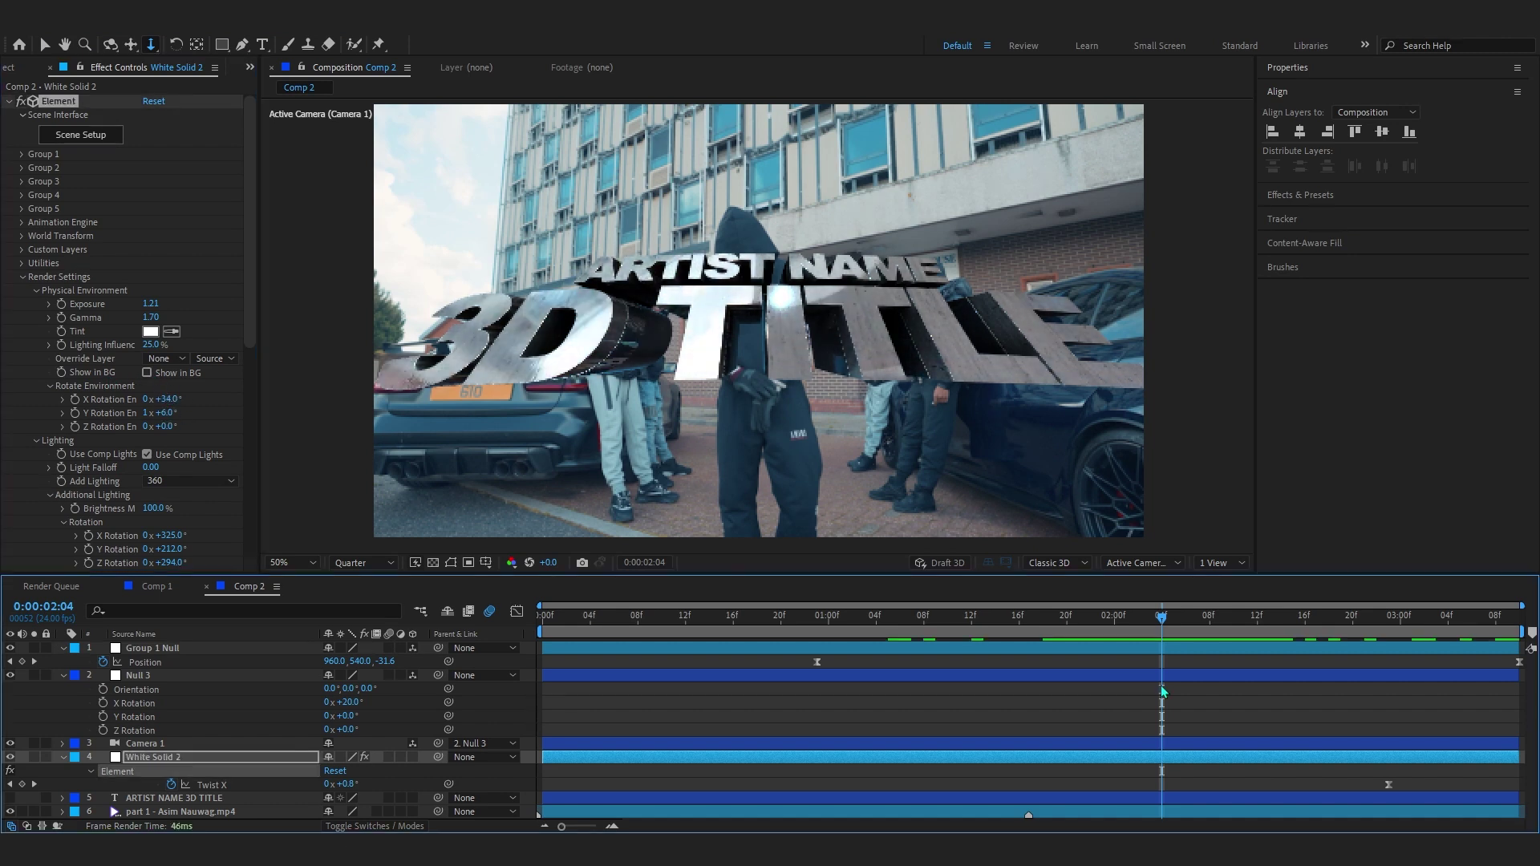
pyautogui.moveTo(1163, 691); pyautogui.dragTo(1218, 693)
pyautogui.click(22, 263)
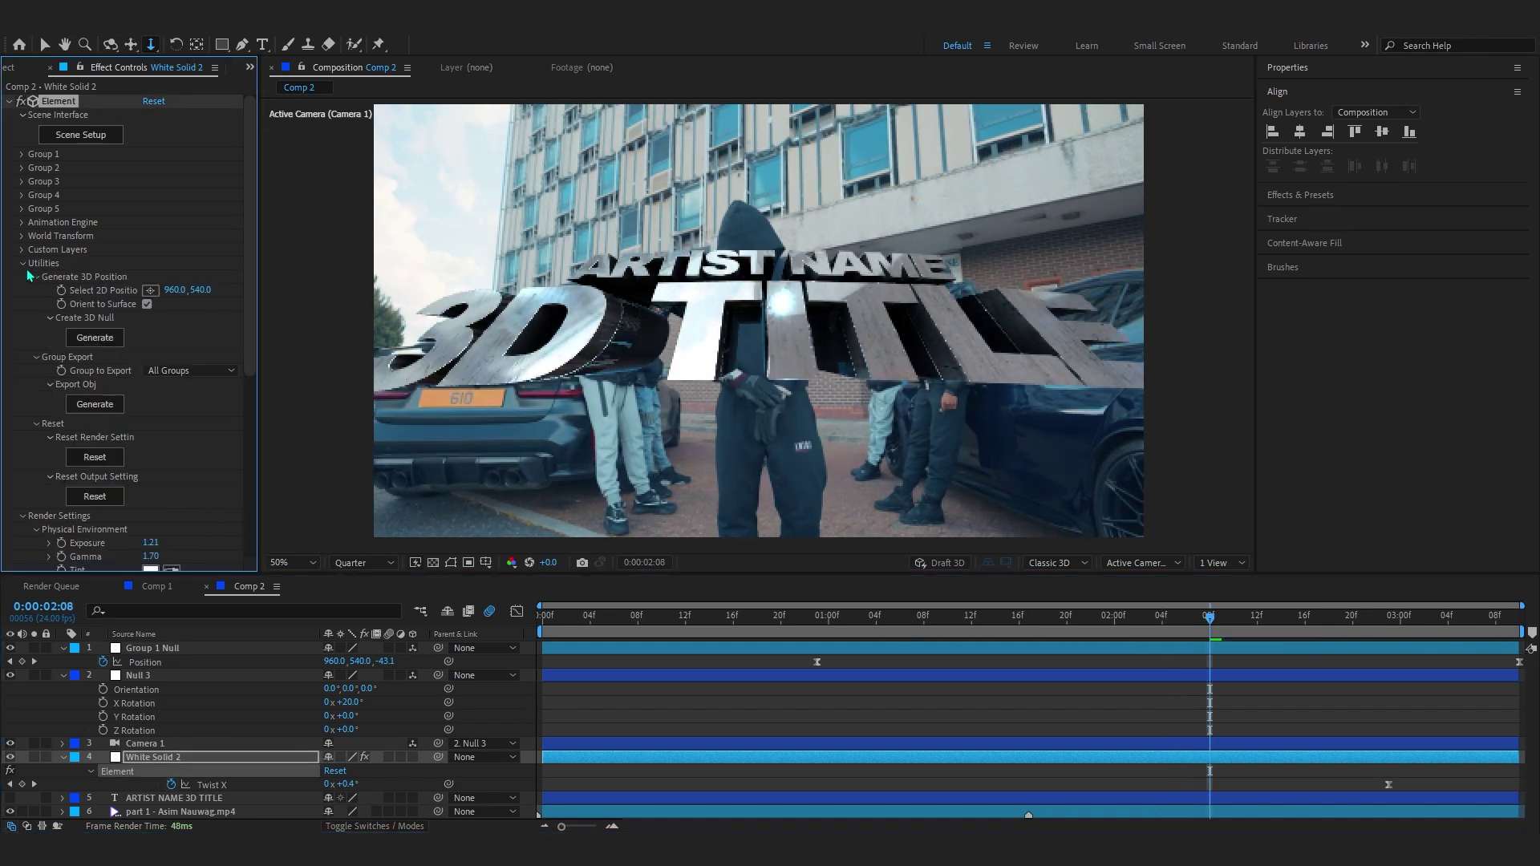
# - Collapse the Element effect's Utilities and Render Settings, and apply the Optical Glow effect to White Solid 2
pyautogui.click(23, 263)
pyautogui.click(21, 276)
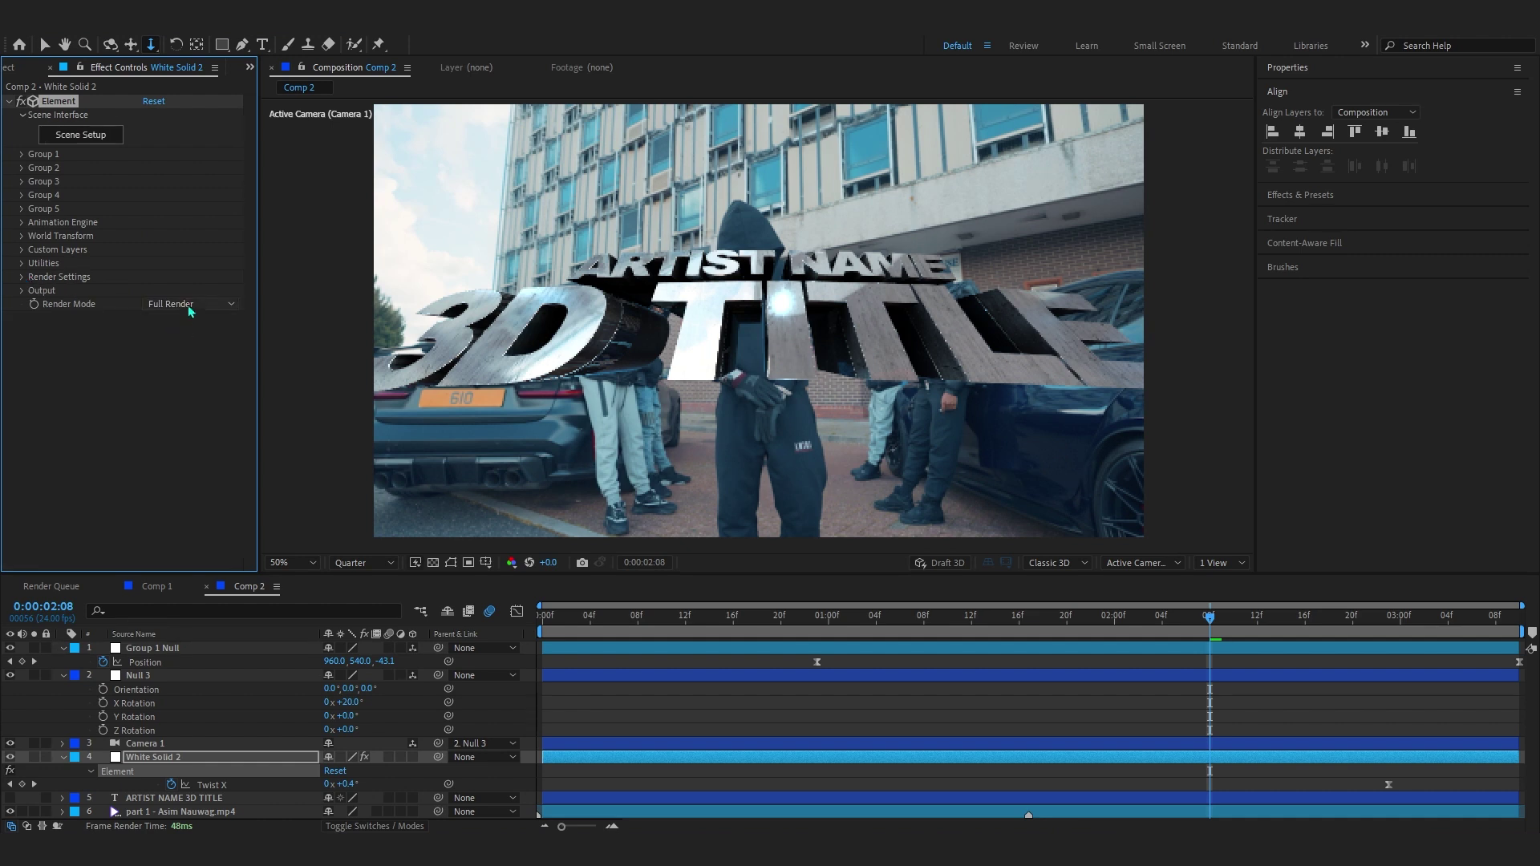
pyautogui.hotkey('ctrl', 'space')
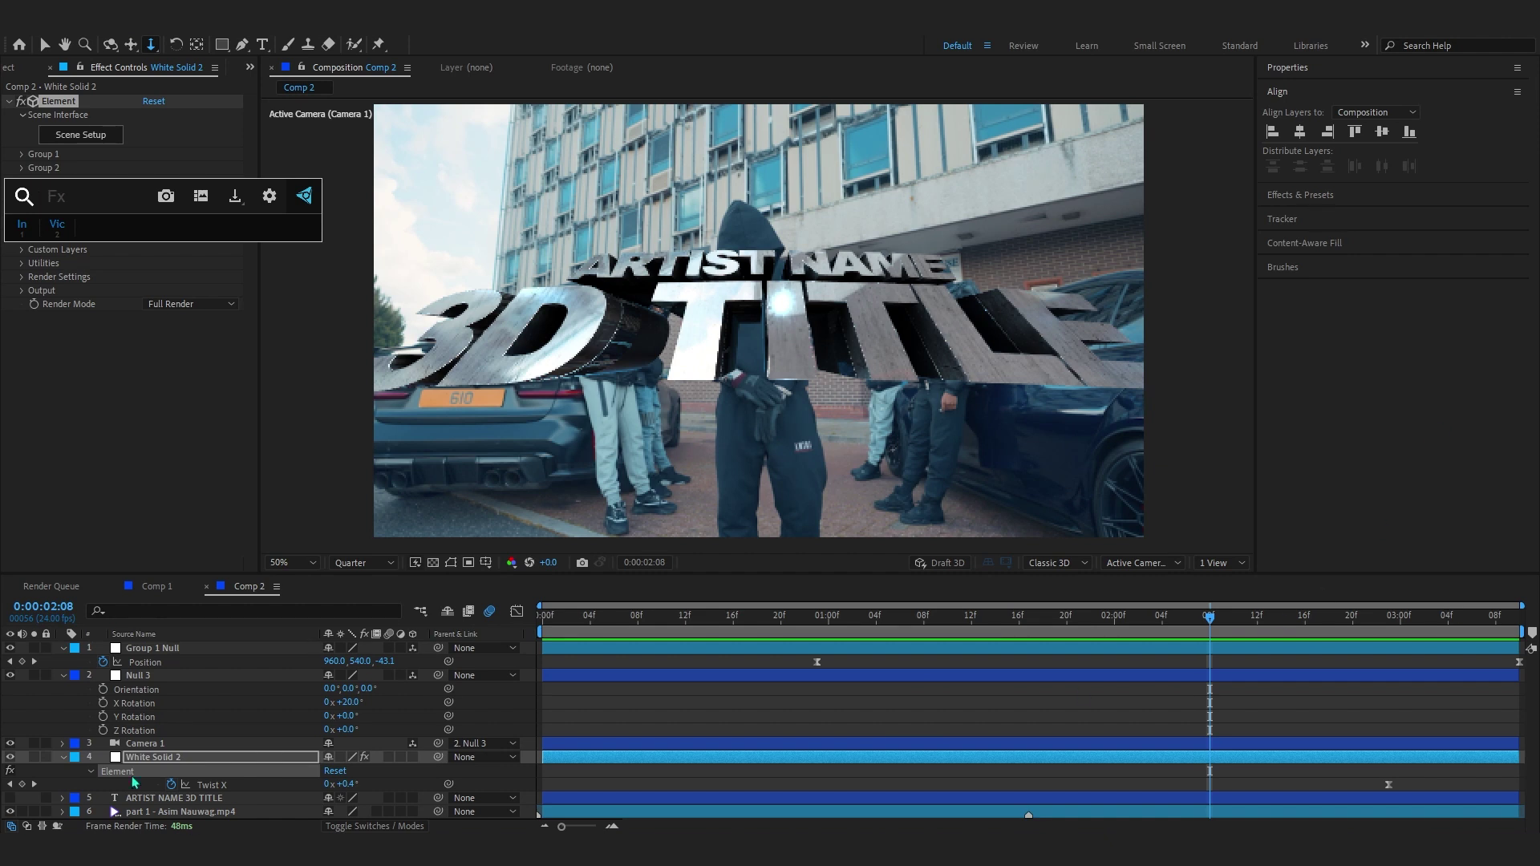
pyautogui.write('opt')
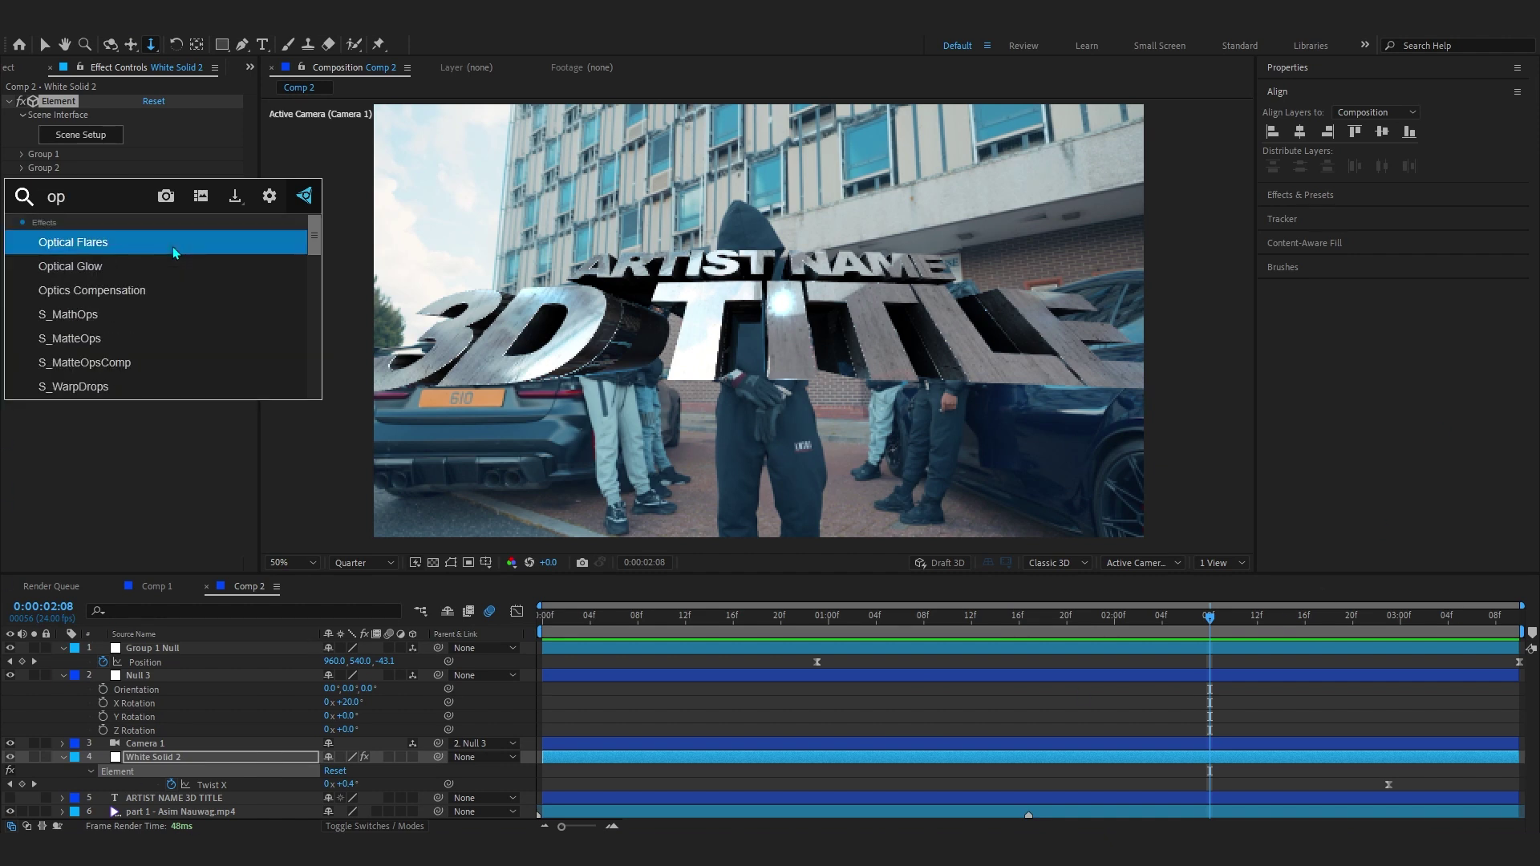
pyautogui.click(189, 264)
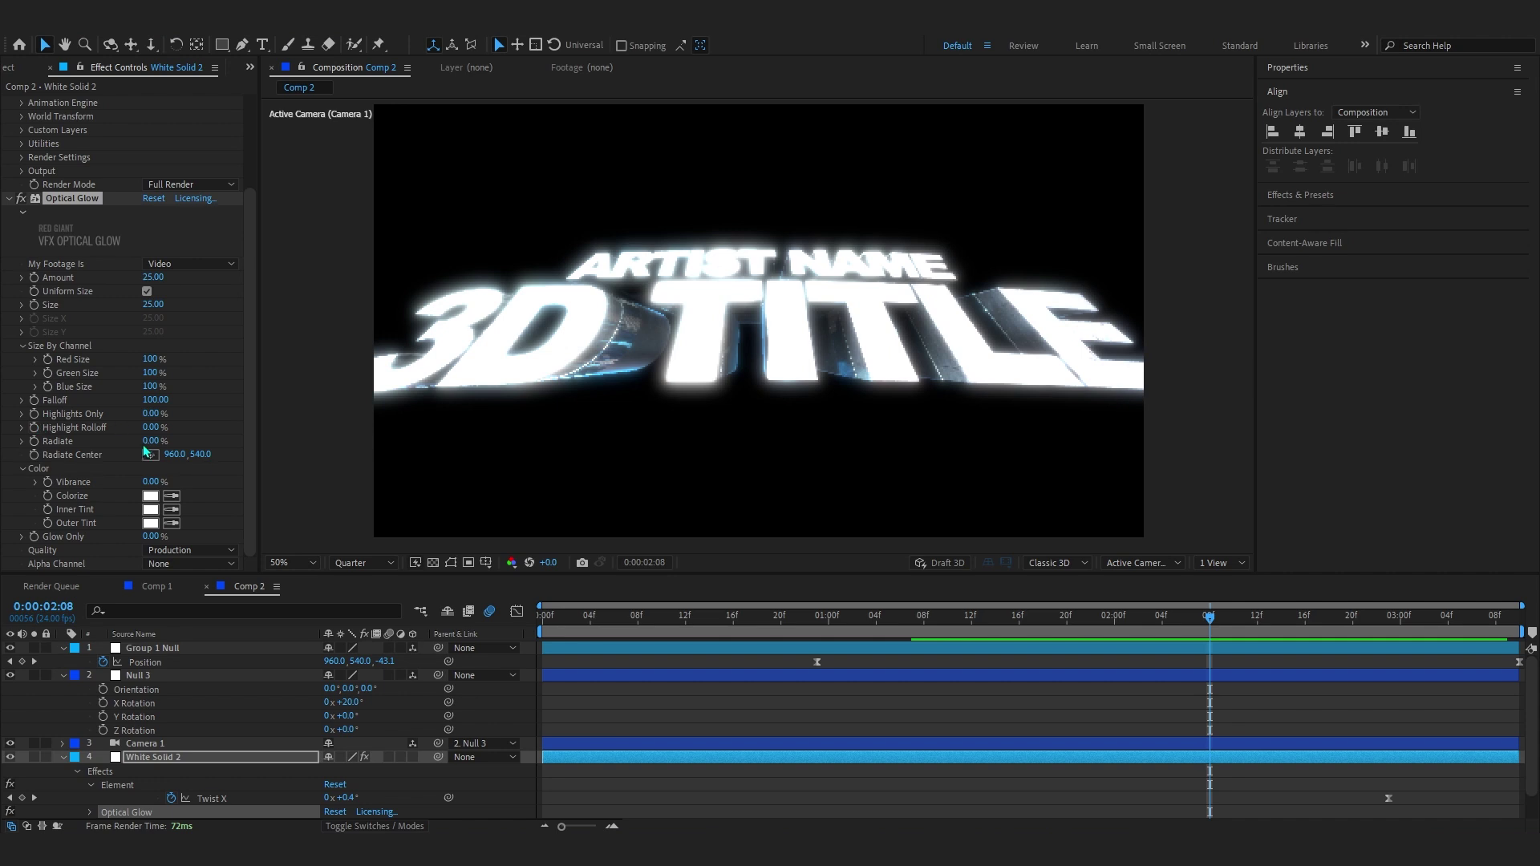
# - Set Optical Glow's Highlights Only to 59%, Size to 235, Amount to 6 and Alpha Channel to Extend (Unmult)
pyautogui.moveTo(152, 413); pyautogui.dragTo(200, 419)
pyautogui.moveTo(153, 304); pyautogui.dragTo(318, 297)
pyautogui.moveTo(146, 278)
pyautogui.mouseDown()
pyautogui.moveTo(122, 279)
pyautogui.moveTo(153, 306)
pyautogui.mouseUp()
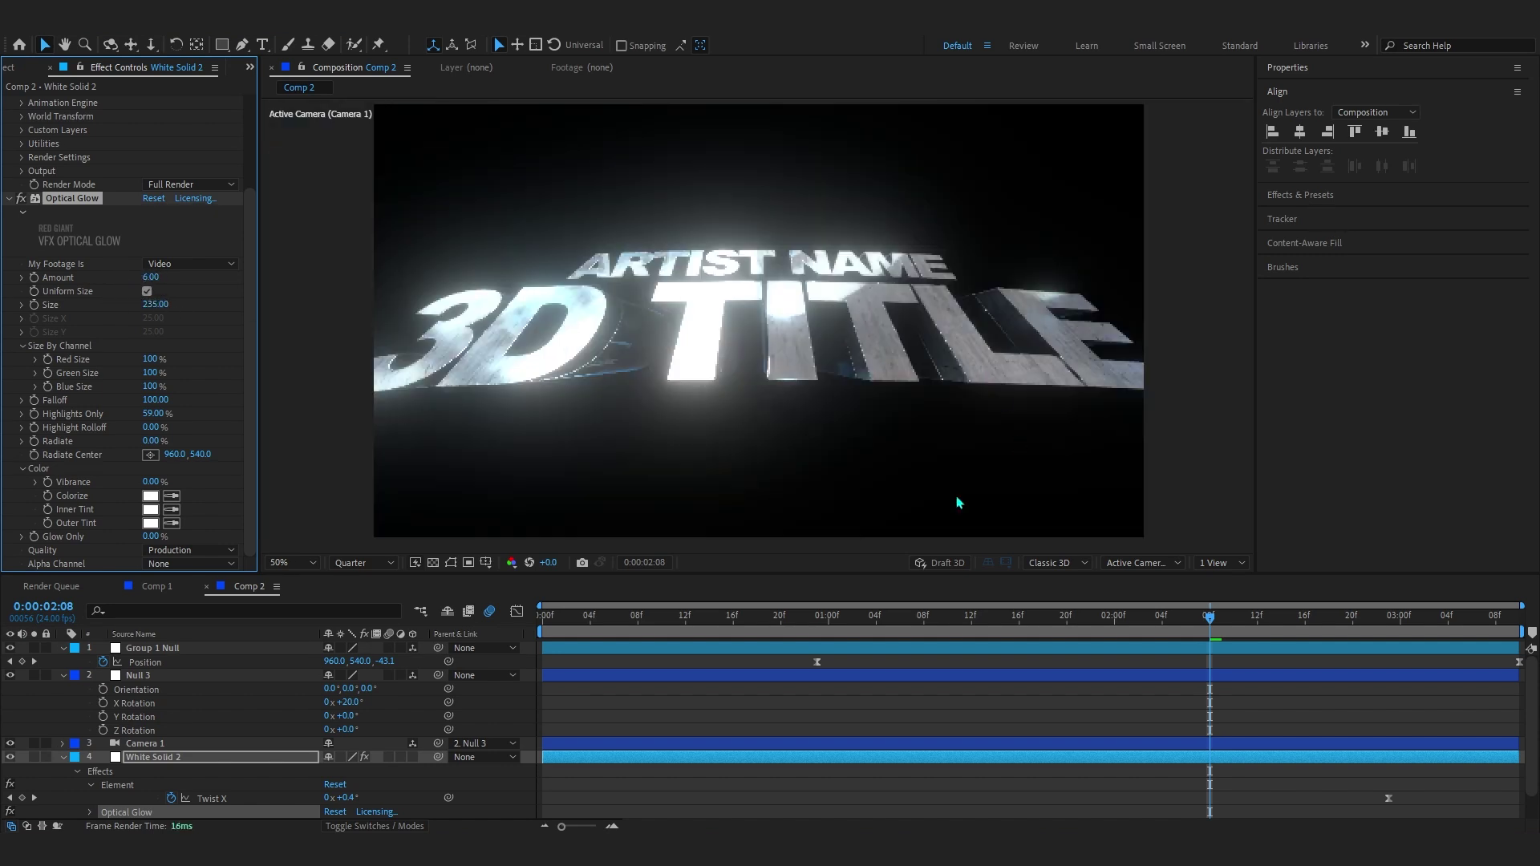
pyautogui.click(186, 564)
pyautogui.click(205, 616)
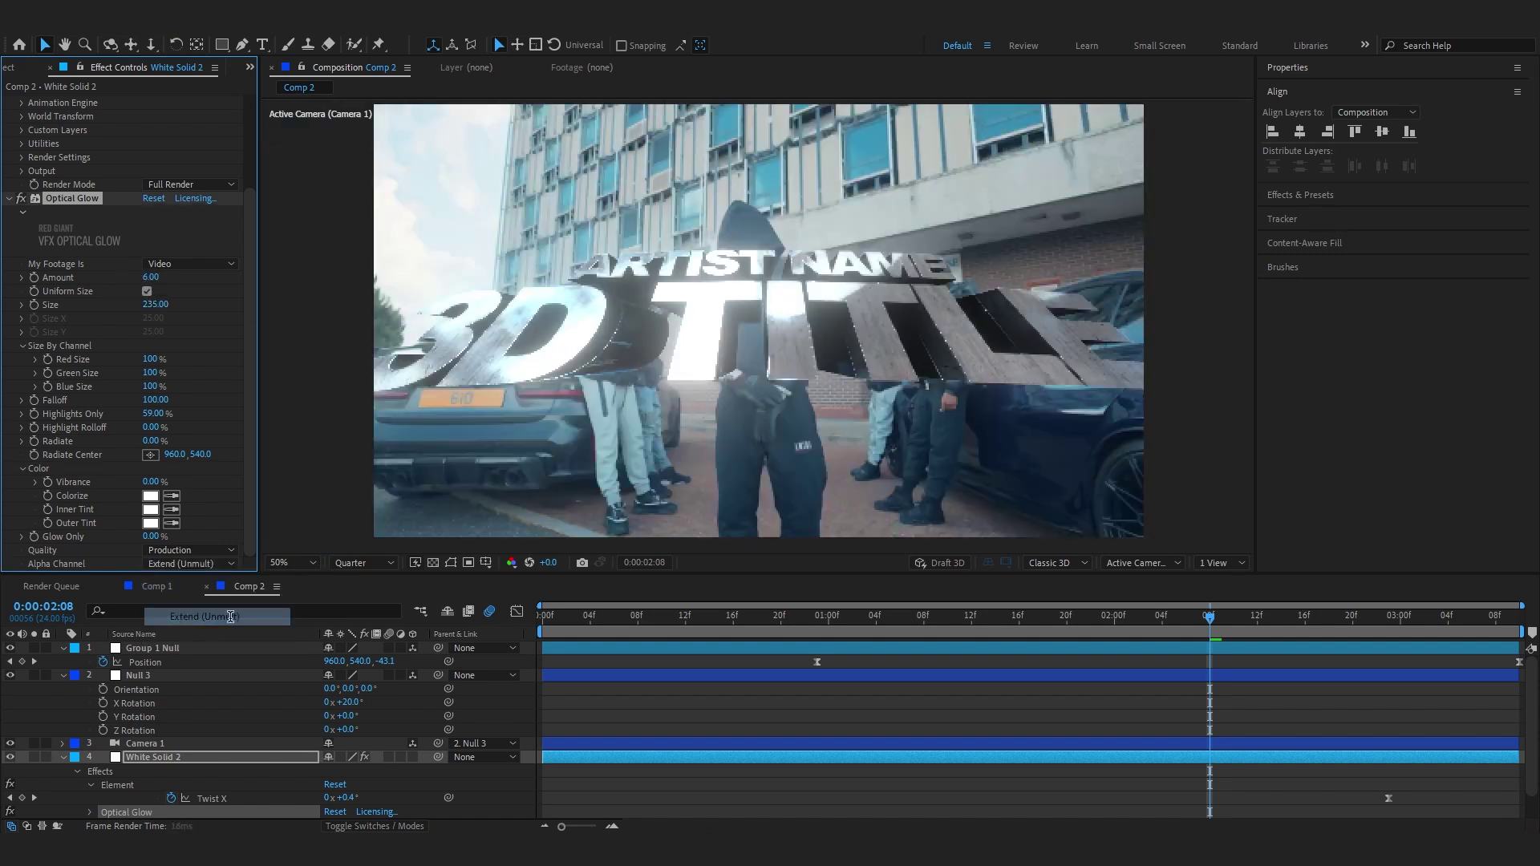
# - Check the glow at several points in the animation and set Optical Glow's Highlights Only to 49%
pyautogui.click(1167, 641)
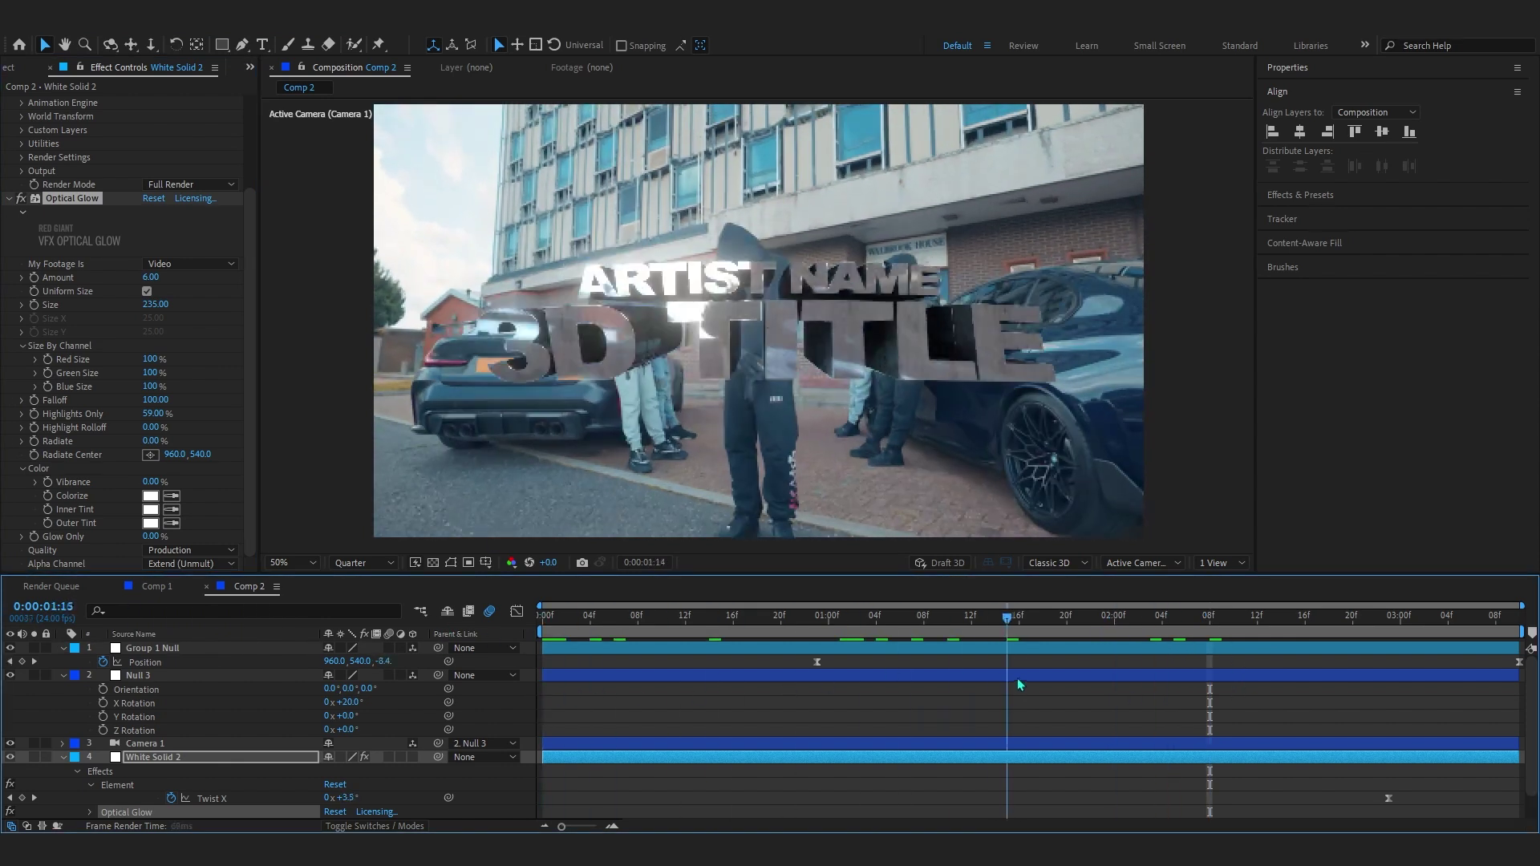
pyautogui.moveTo(155, 414); pyautogui.dragTo(147, 415)
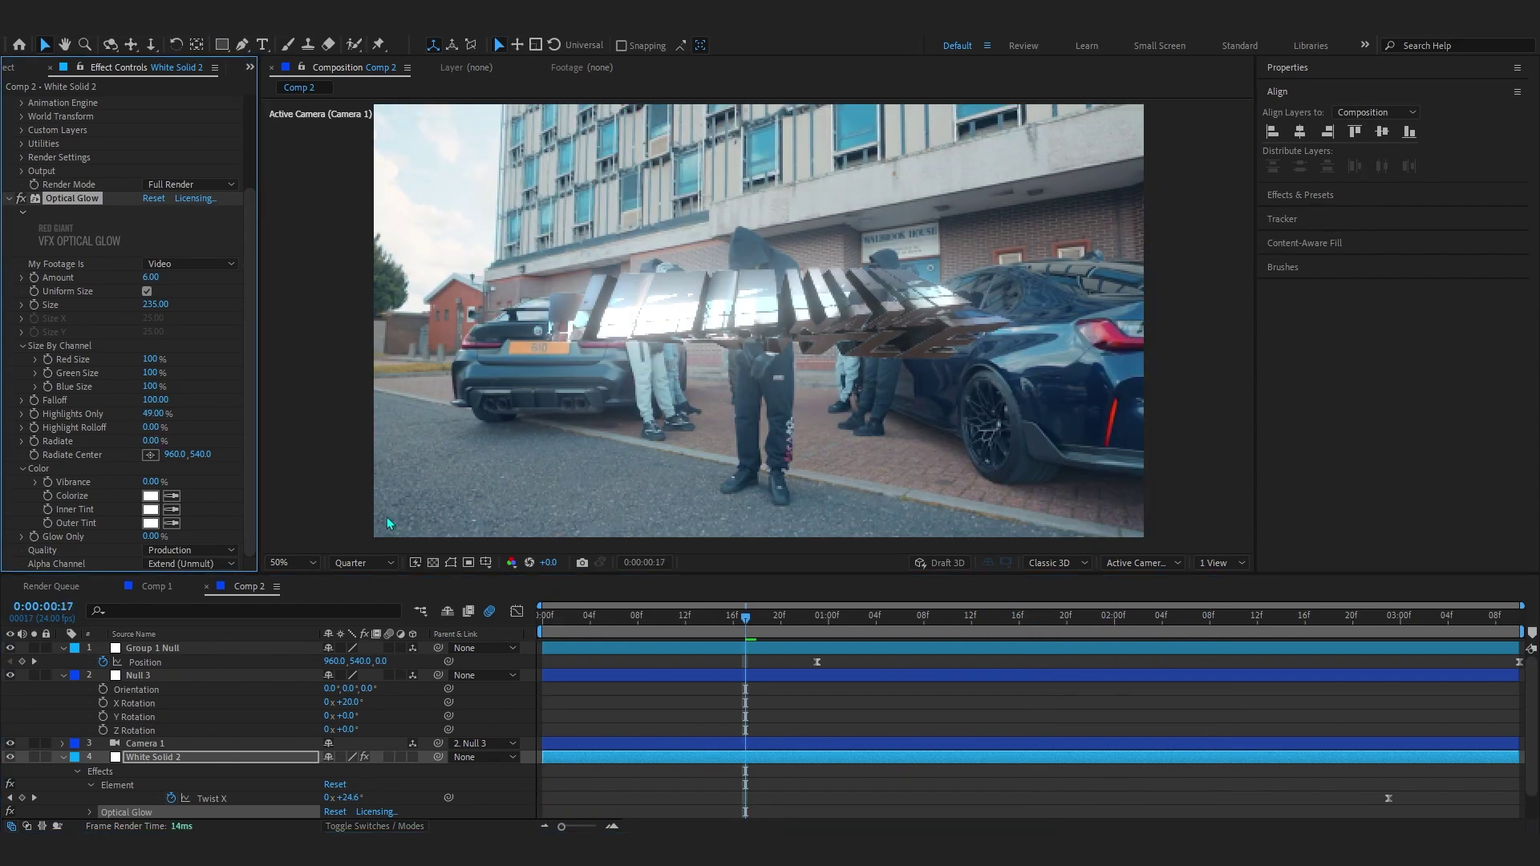
pyautogui.click(762, 639)
pyautogui.press('space')
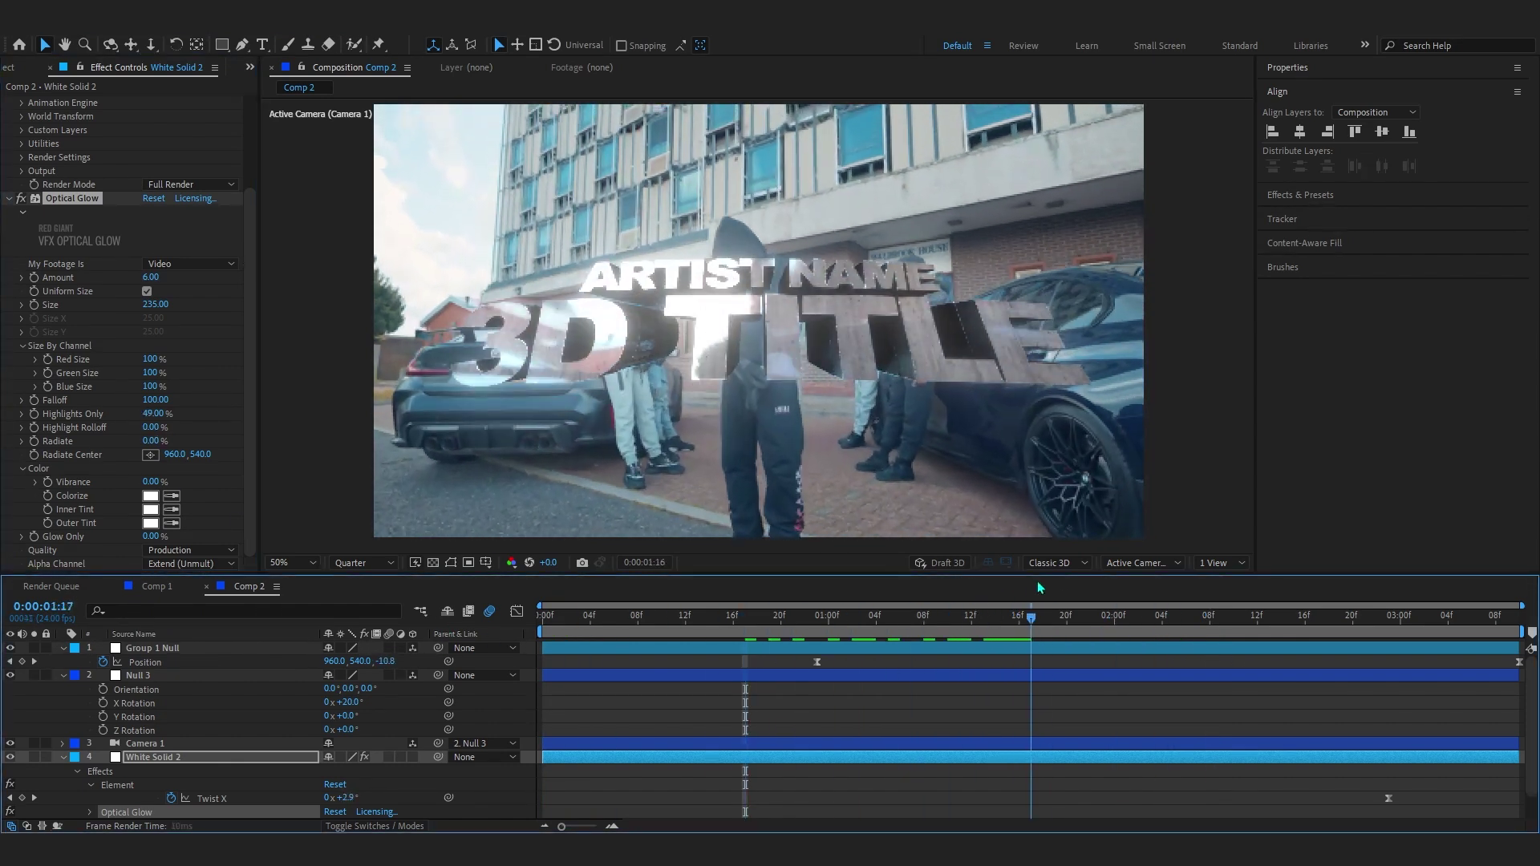
# - Set the Optical Glow's Outer Tint to the blue 006CFF
pyautogui.click(150, 523)
pyautogui.click(1152, 427)
pyautogui.moveTo(1175, 626); pyautogui.dragTo(1217, 515)
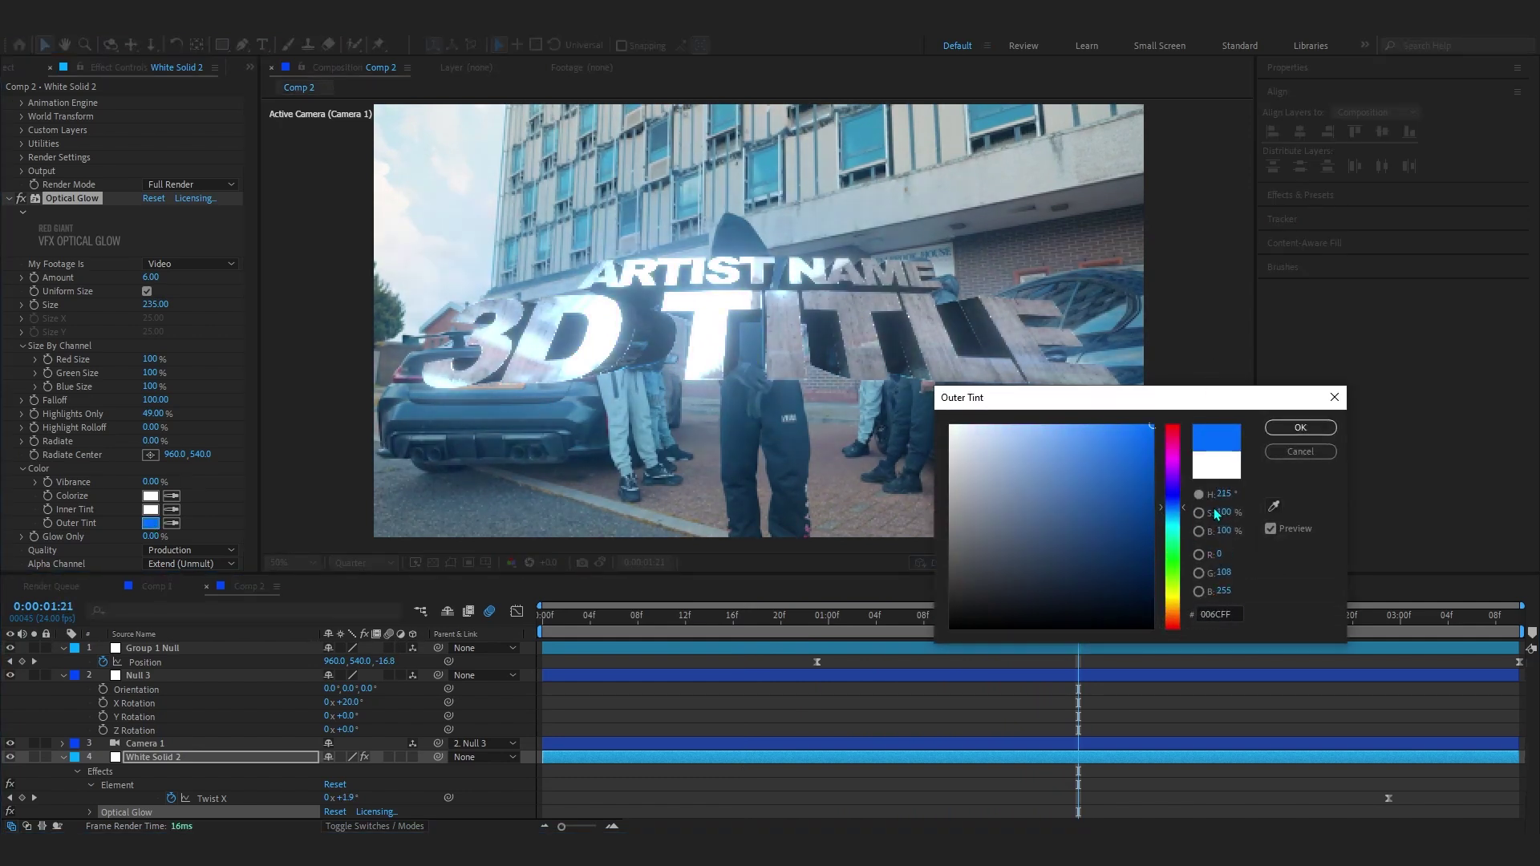
pyautogui.click(1291, 430)
# - Enable motion blur on the White Solid 2 layer and check the title's movement across the timeline
pyautogui.moveTo(911, 623); pyautogui.dragTo(1089, 686)
pyautogui.click(389, 757)
pyautogui.moveTo(632, 621); pyautogui.dragTo(673, 642)
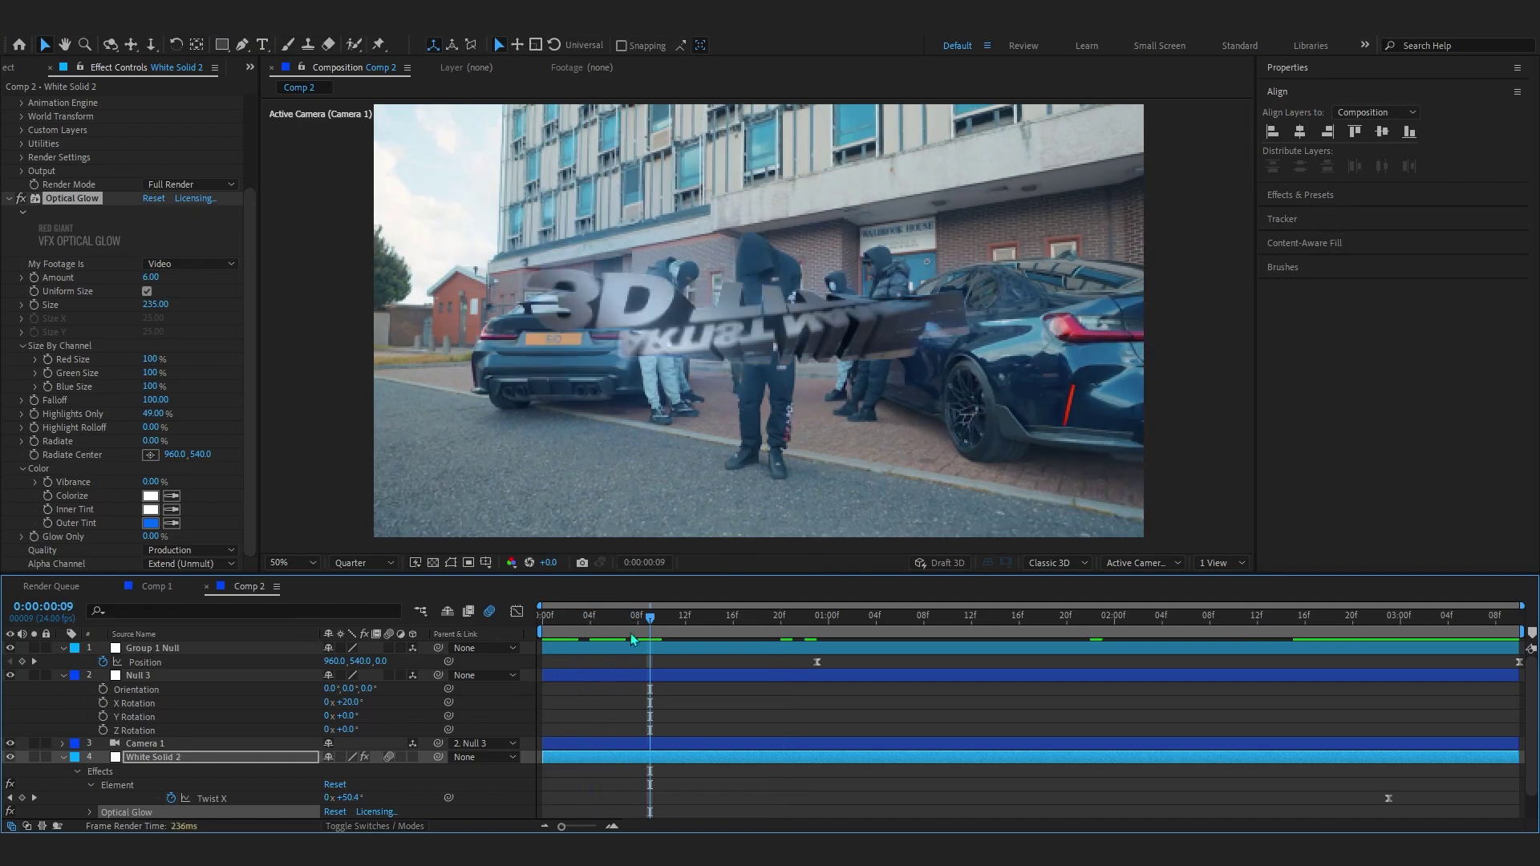
pyautogui.moveTo(700, 620); pyautogui.dragTo(1151, 628)
# - Apply the RSMB and Curves effects to White Solid 2 and shape the RGB curve into a gentle contrast S-curve
pyautogui.hotkey('ctrl', 'space')
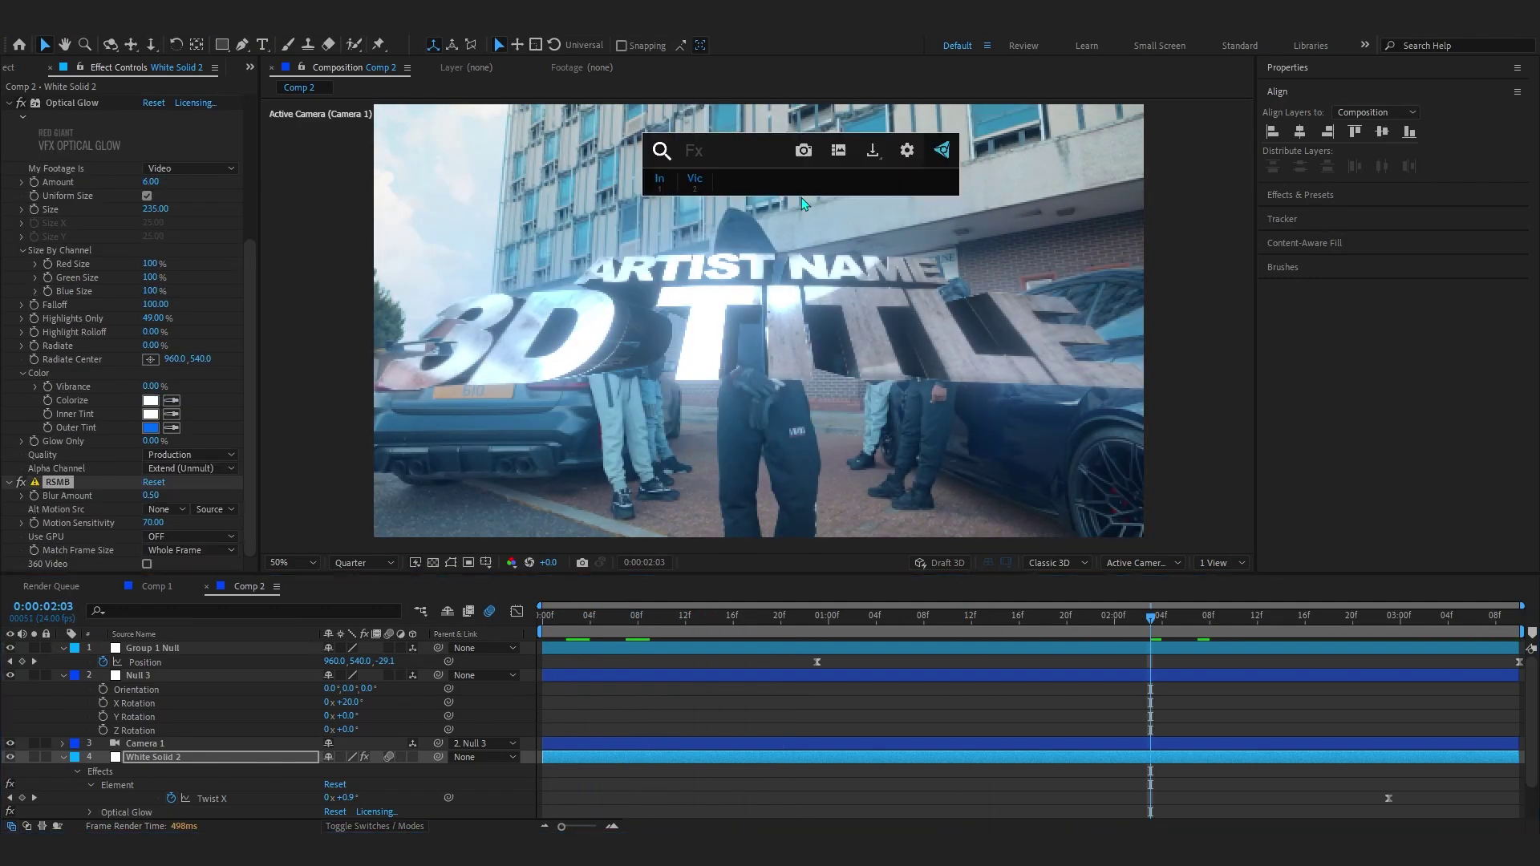
pyautogui.write('cur')
pyautogui.press('Return')
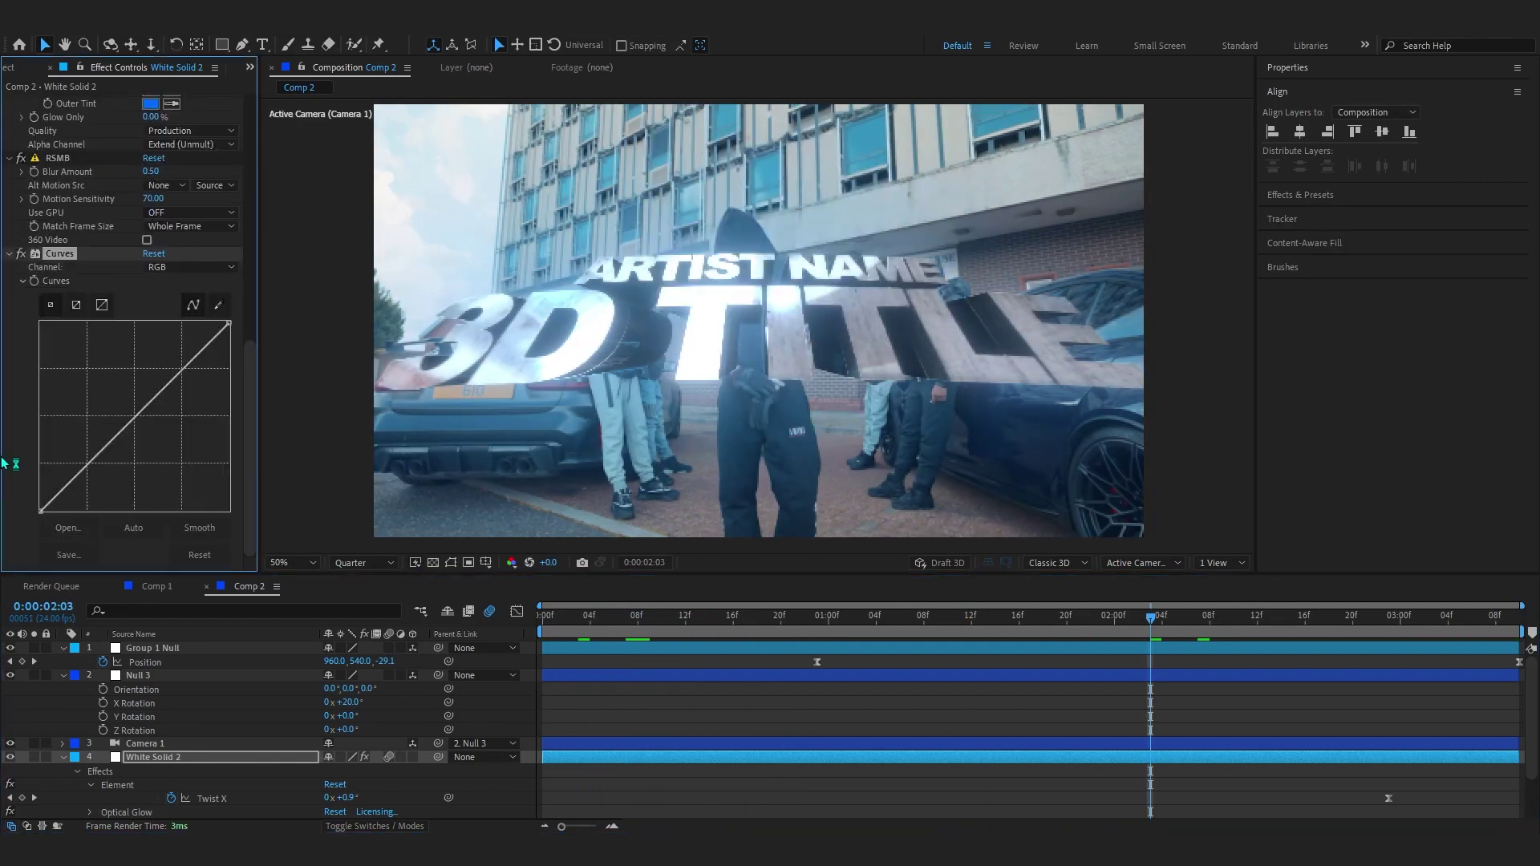
pyautogui.moveTo(84, 474); pyautogui.dragTo(90, 470)
pyautogui.moveTo(173, 380); pyautogui.dragTo(175, 370)
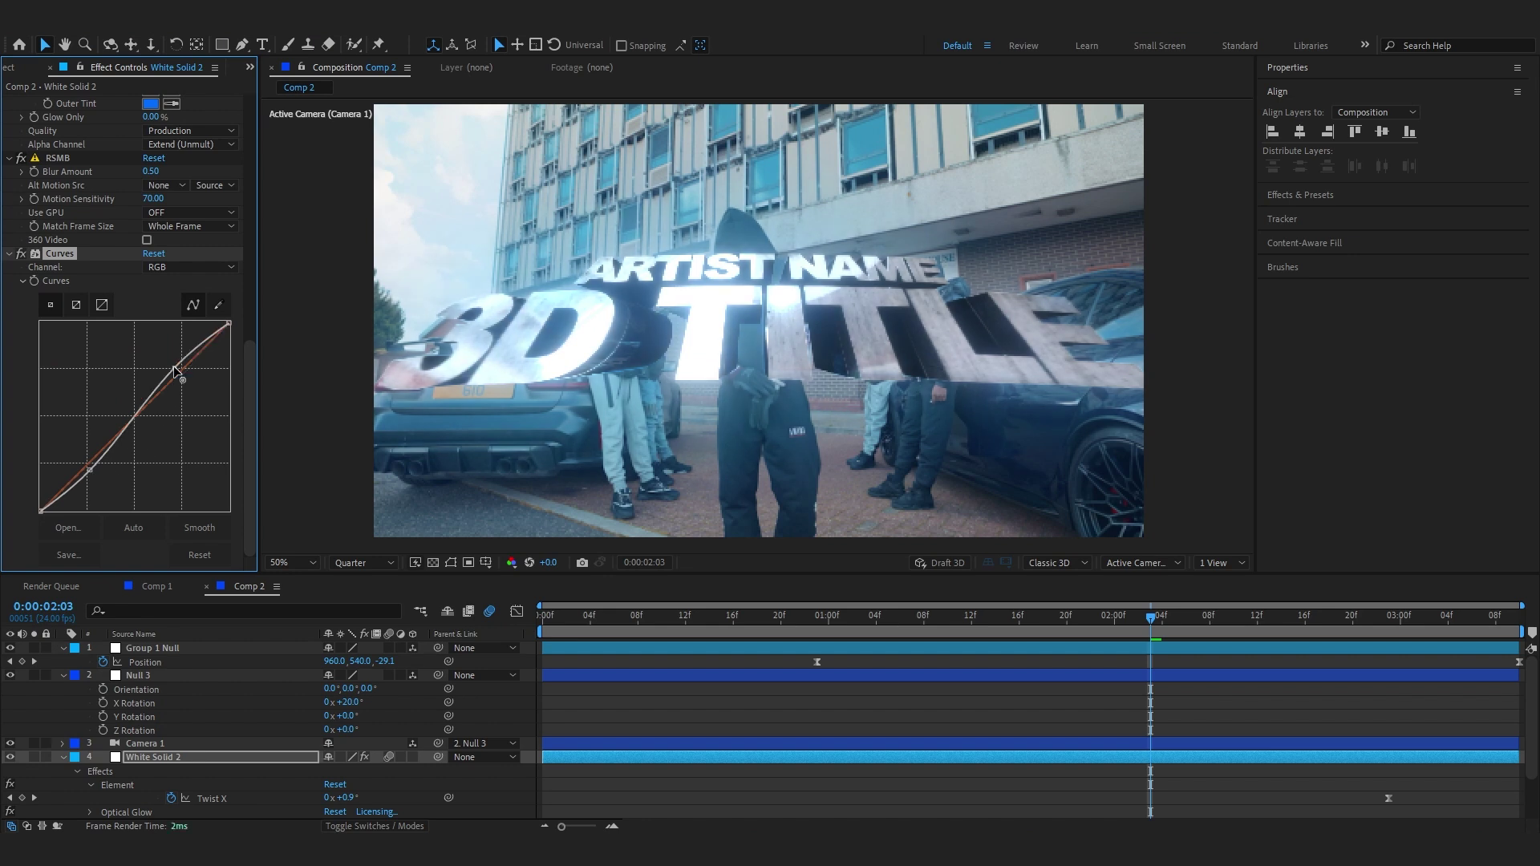
pyautogui.moveTo(92, 470); pyautogui.dragTo(95, 475)
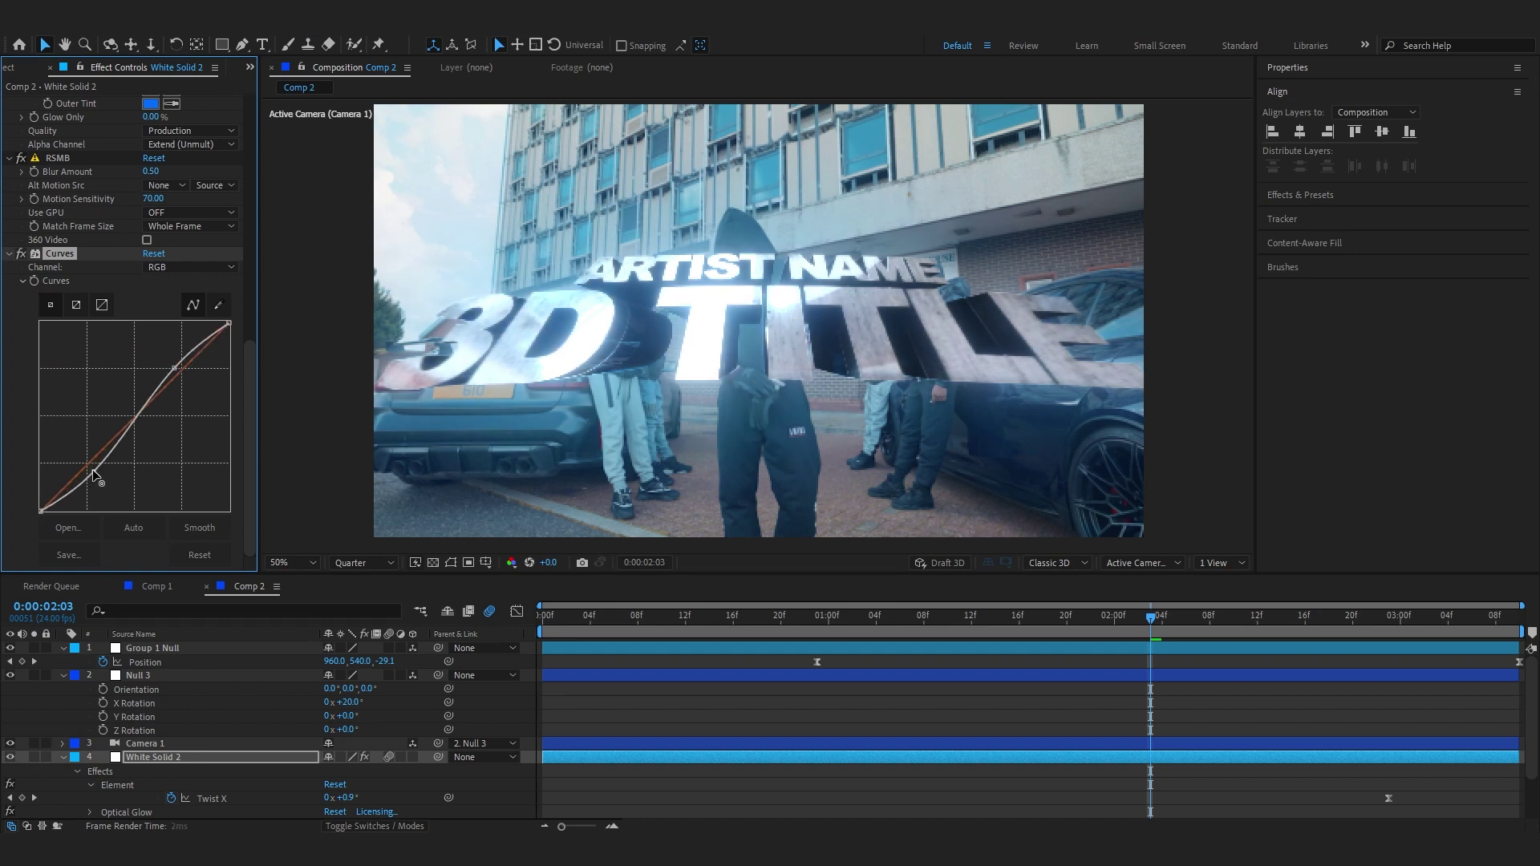
# - Set the Optical Glow's Size to 270 and check the title at different points in the animation
pyautogui.moveTo(1259, 619); pyautogui.dragTo(1033, 632)
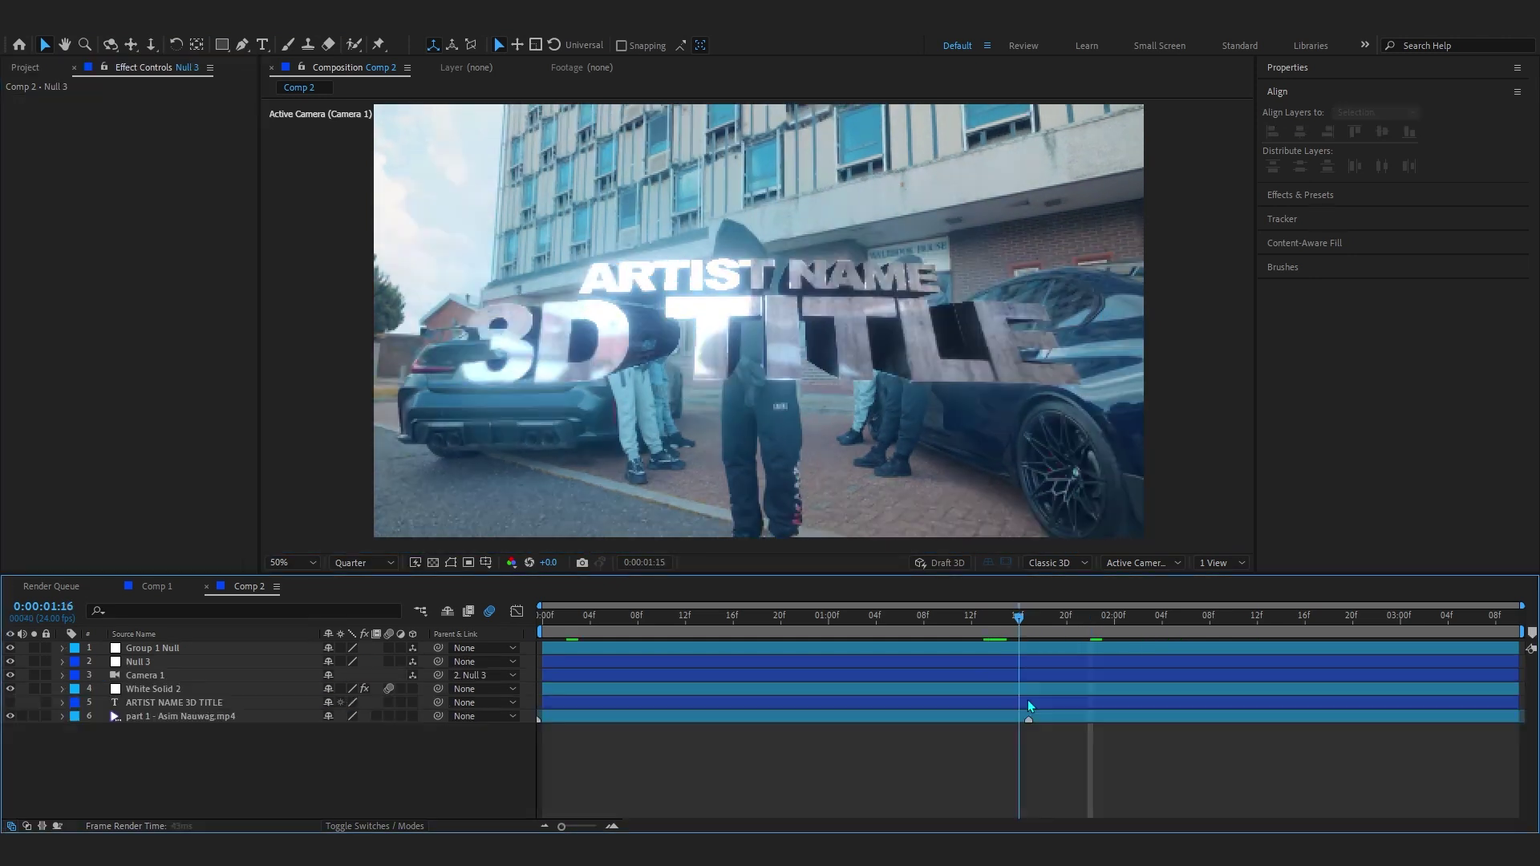
pyautogui.moveTo(1027, 699); pyautogui.dragTo(1163, 626)
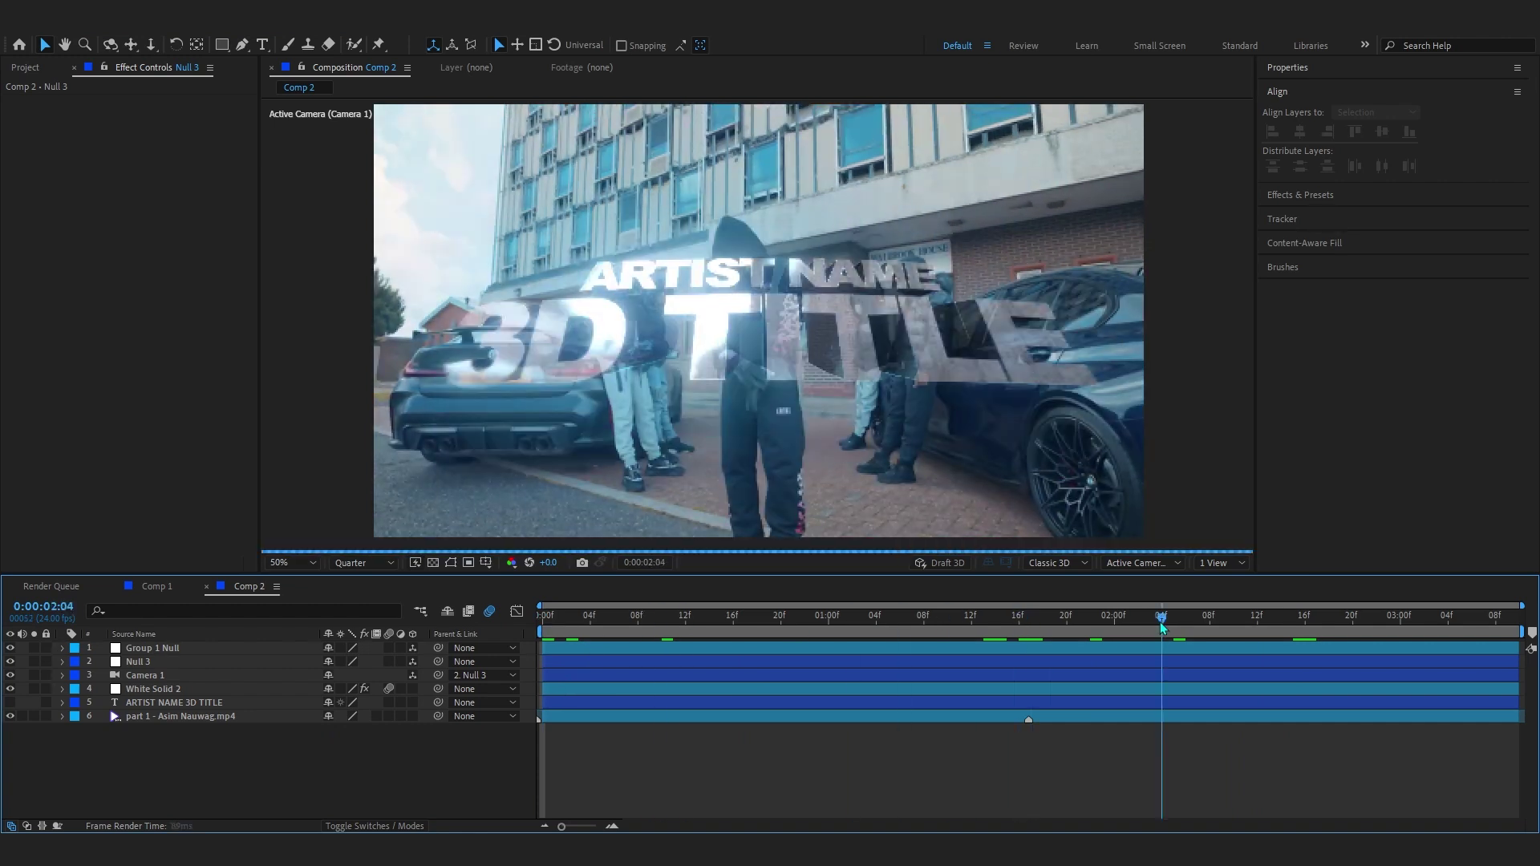
# - Apply the Camera Lens Blur effect to the music video footage layer
pyautogui.click(547, 626)
pyautogui.click(577, 716)
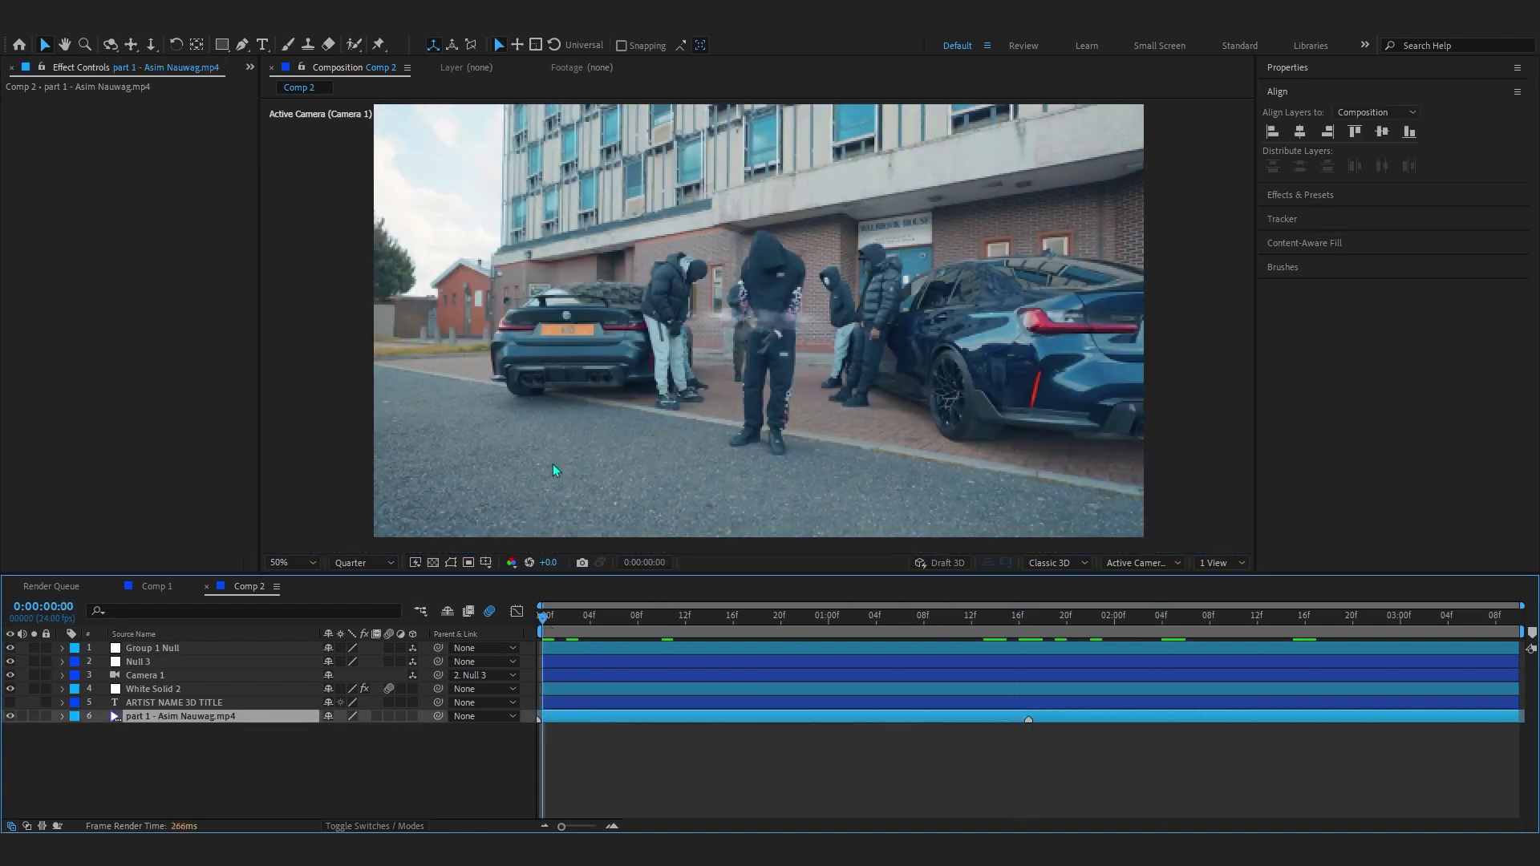
pyautogui.hotkey('ctrl', 'space')
pyautogui.write('camer')
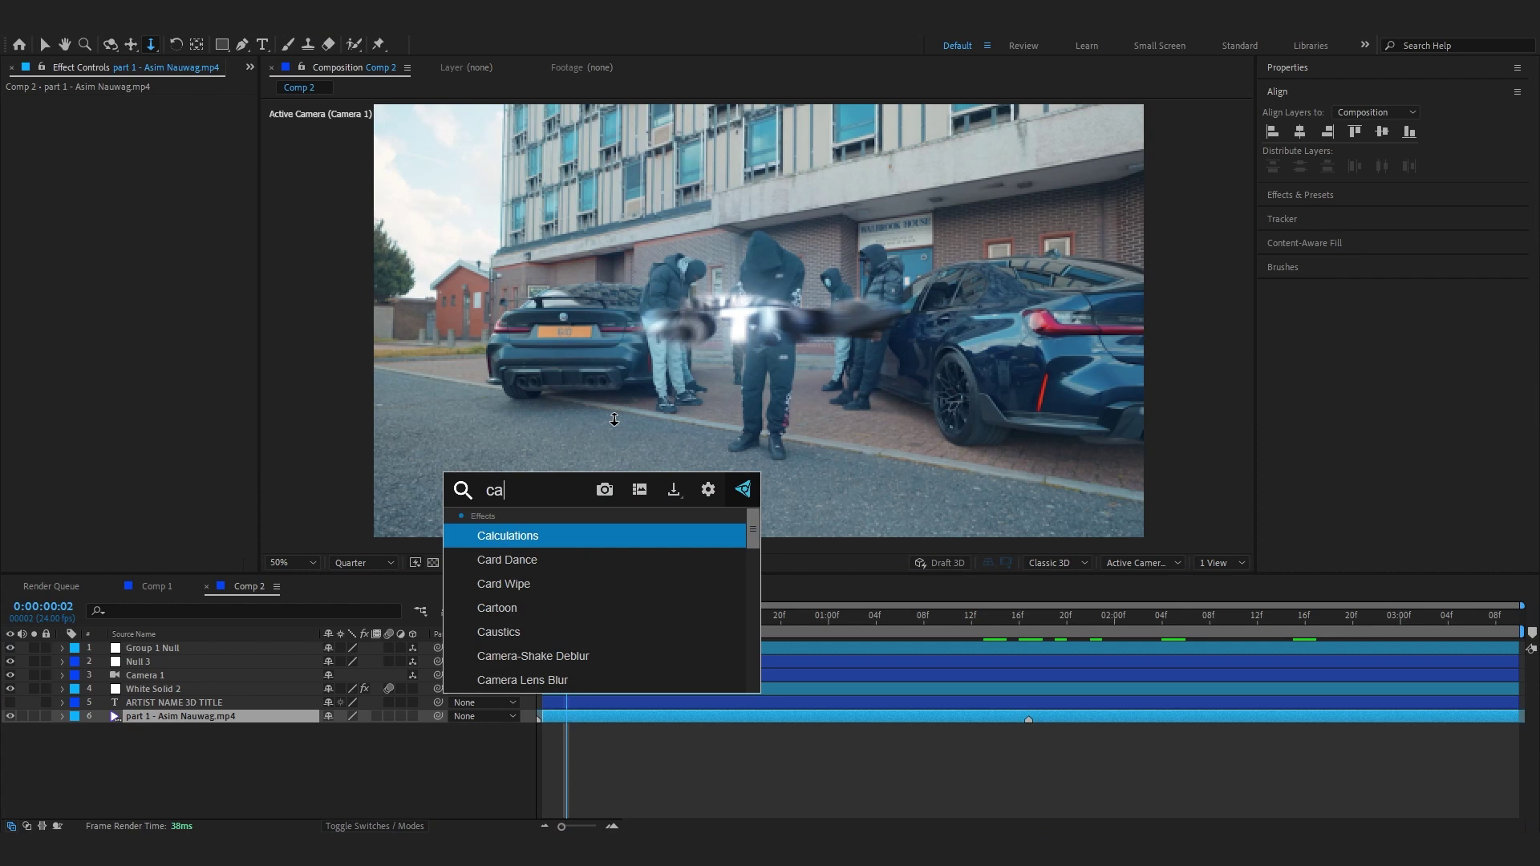
pyautogui.click(522, 558)
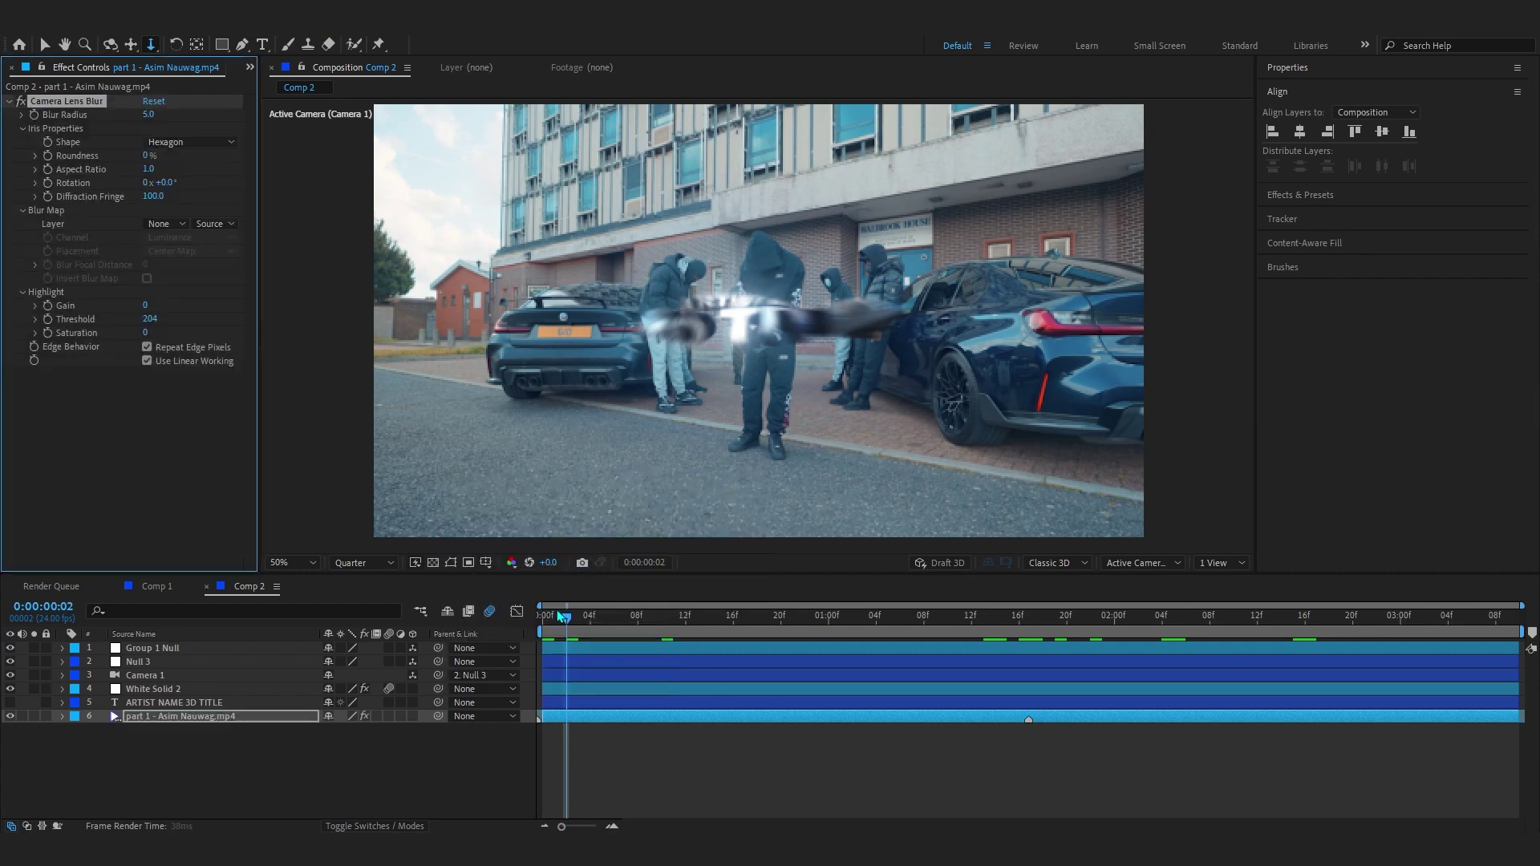
# - Keyframe the footage's Blur Radius from 0 at 0:00:00:01 to 16 at 0:00:01:16 and check the blur through the end
pyautogui.moveTo(149, 113); pyautogui.dragTo(32, 143)
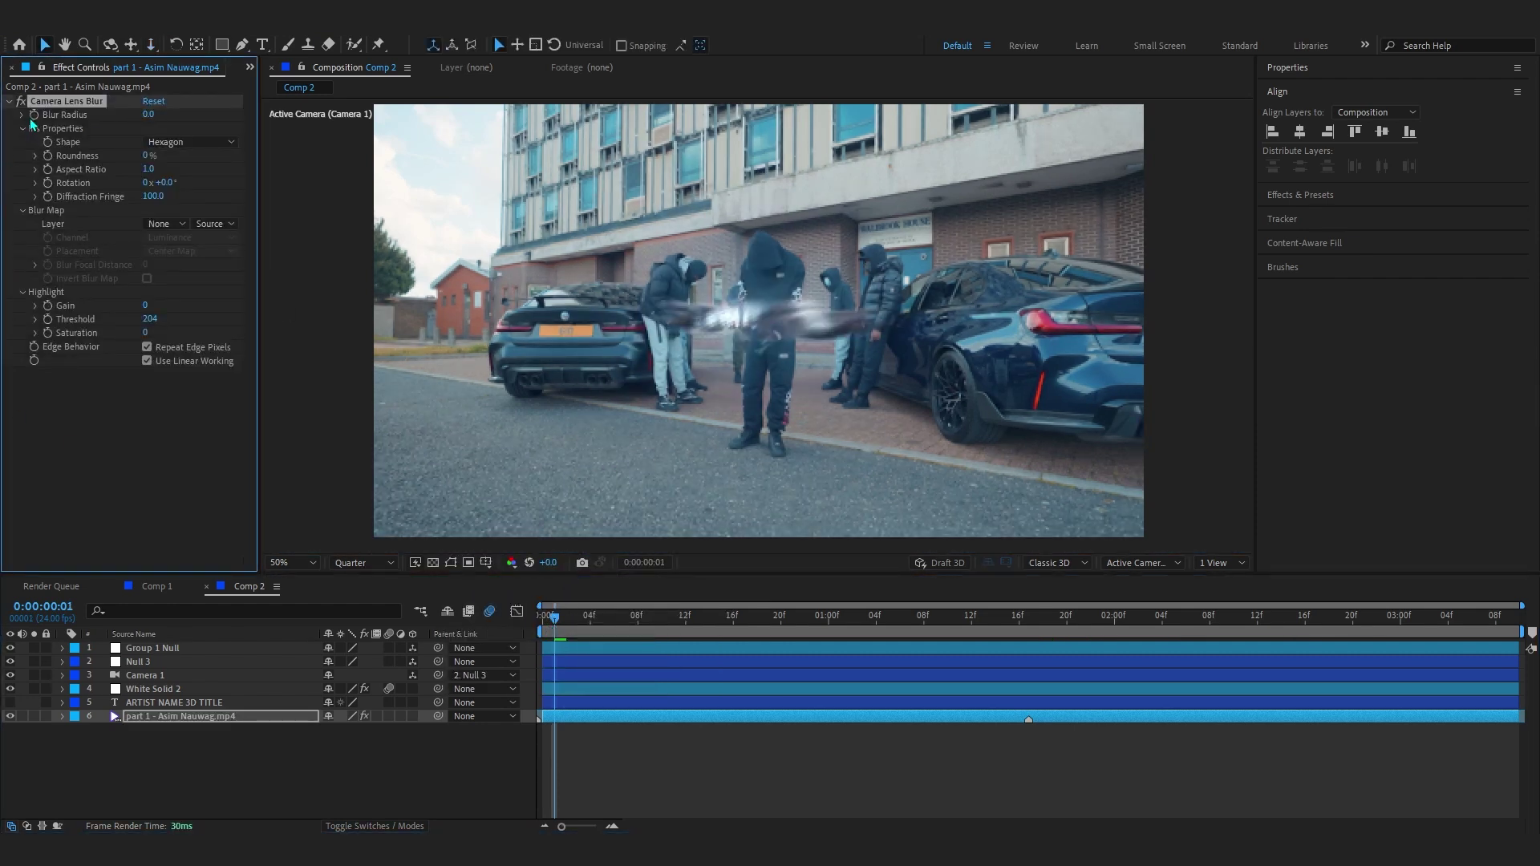
pyautogui.click(1019, 617)
pyautogui.moveTo(147, 114); pyautogui.dragTo(161, 115)
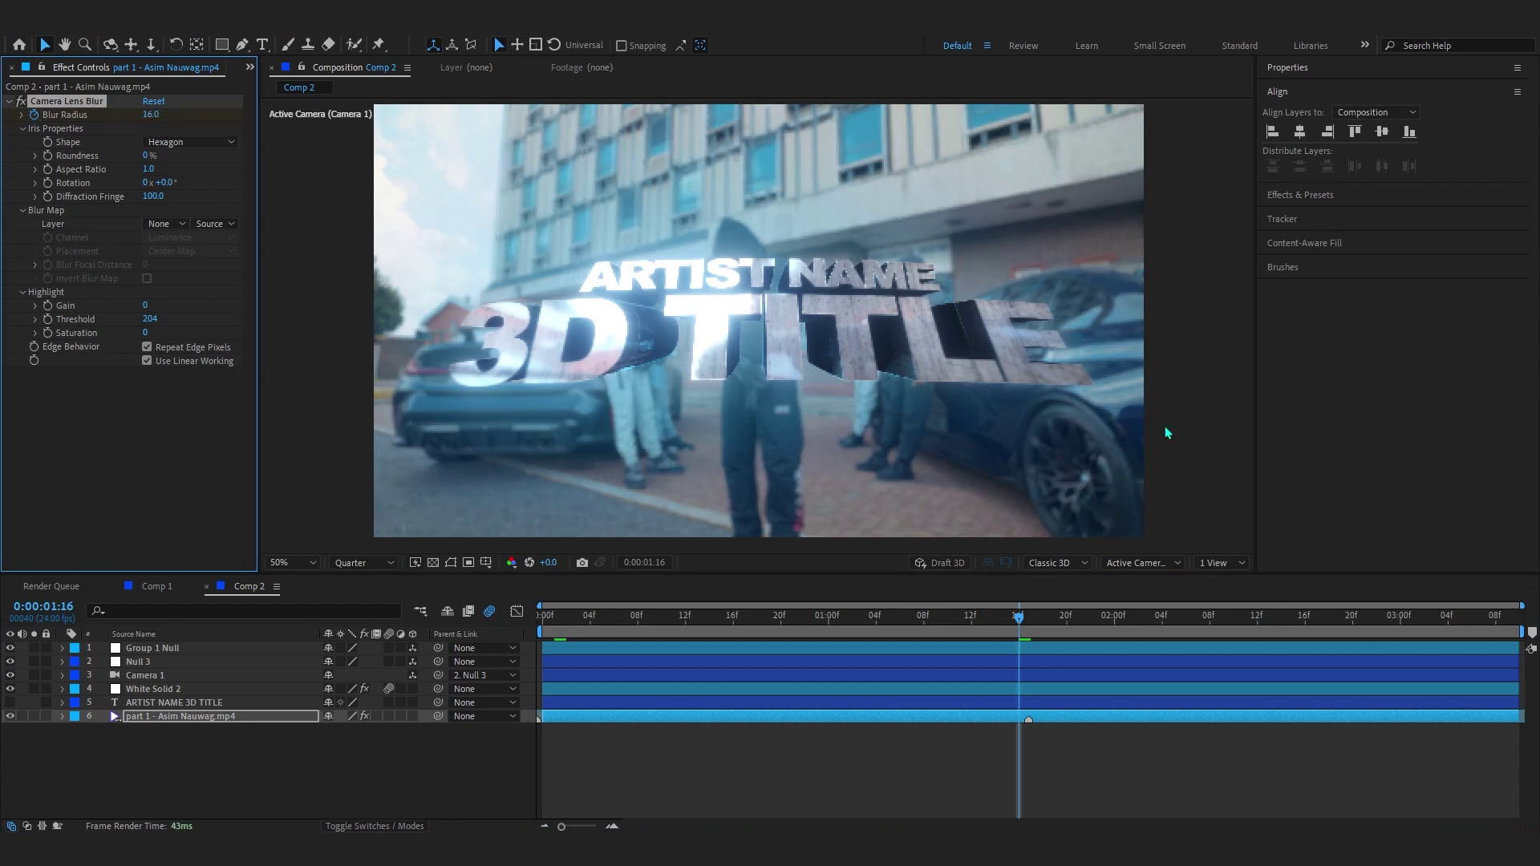
pyautogui.moveTo(1009, 627); pyautogui.dragTo(1507, 619)
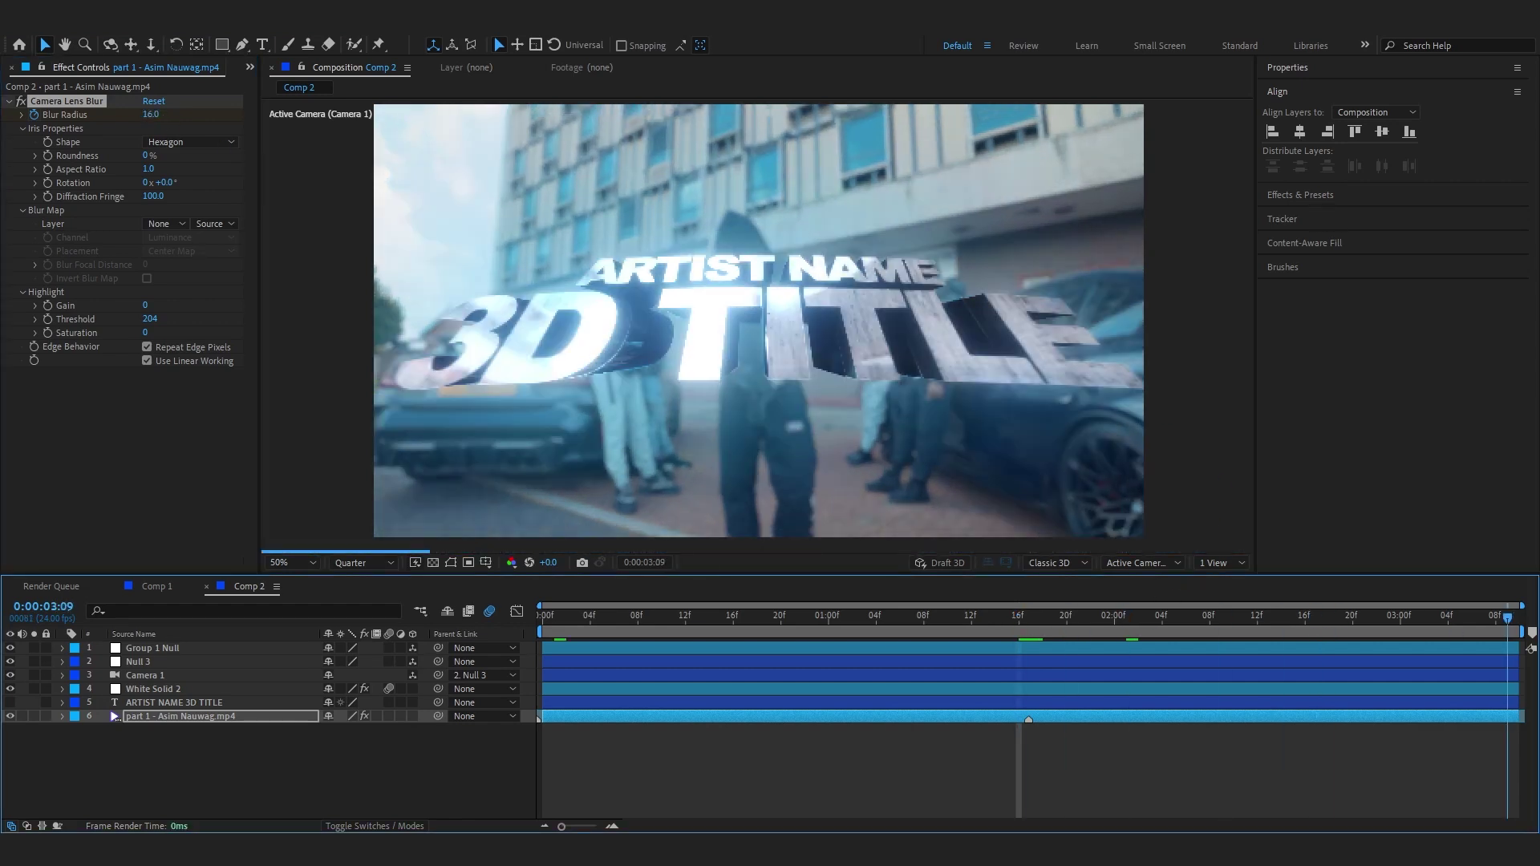
# - Keyframe the footage layer's Opacity from 100% at 0:00:00:00 to 80% at 0:00:01:19
pyautogui.press('Home')
pyautogui.click(102, 730)
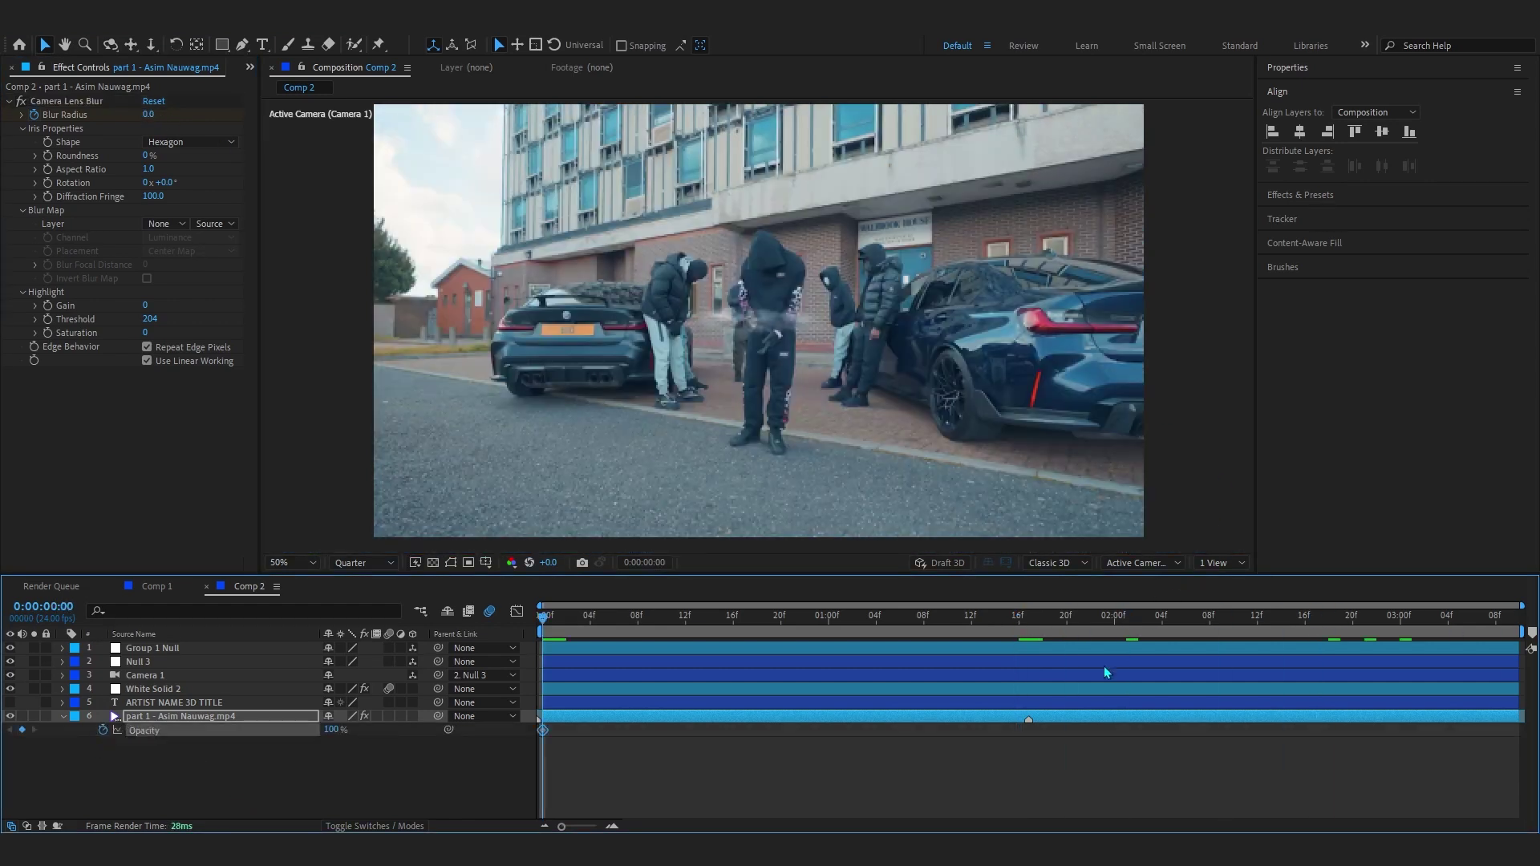
pyautogui.click(1055, 617)
pyautogui.moveTo(330, 730); pyautogui.dragTo(295, 722)
pyautogui.moveTo(1245, 618); pyautogui.dragTo(1341, 617)
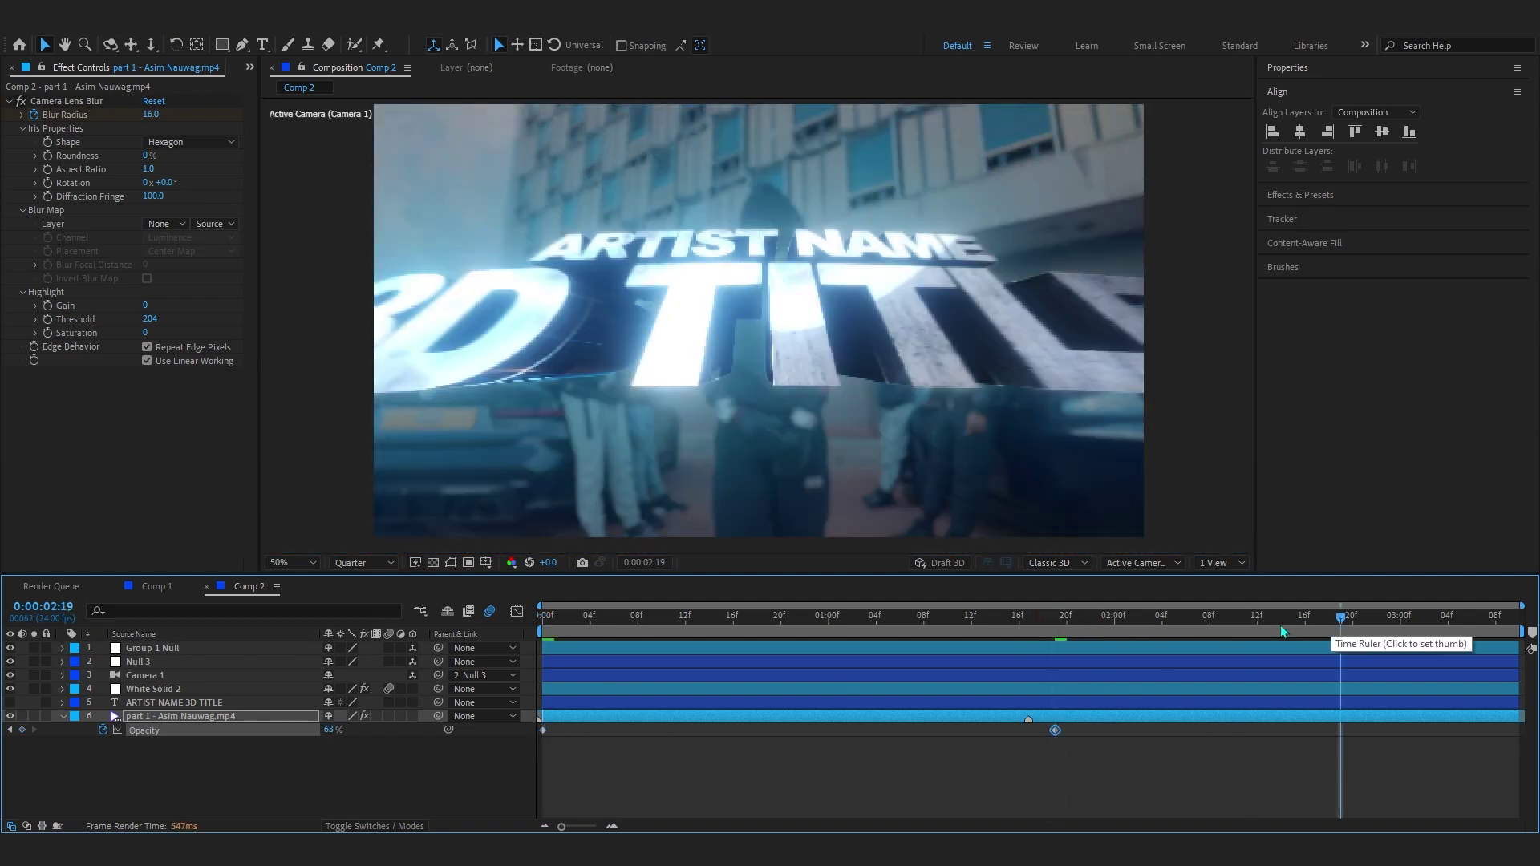
pyautogui.click(1056, 618)
pyautogui.moveTo(328, 730); pyautogui.dragTo(337, 728)
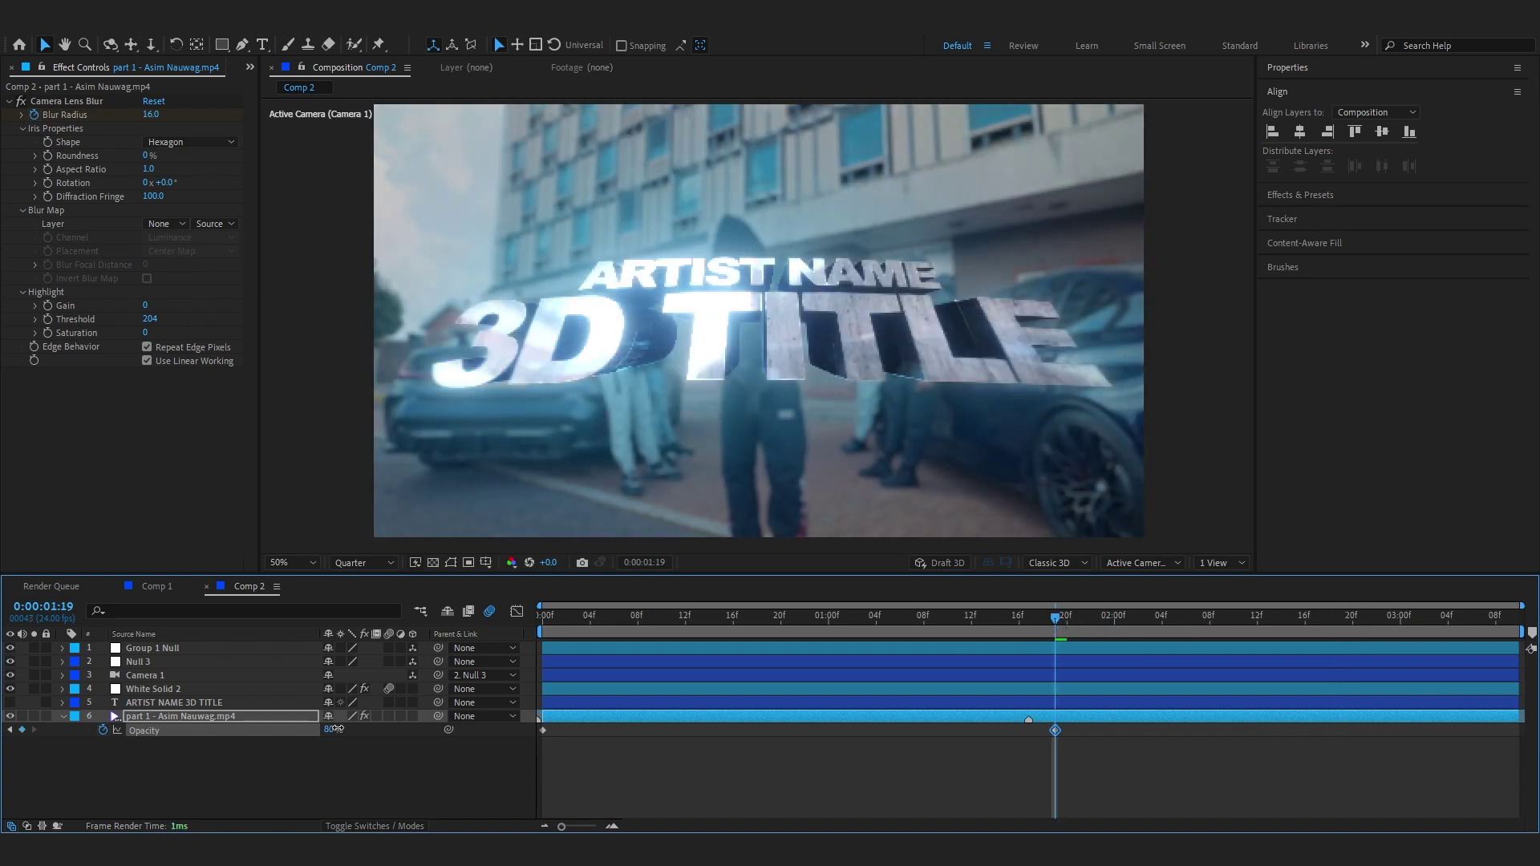
# - Add an adjustment layer directly above the footage and apply CC Vignette with an Amount of 172
pyautogui.rightClick(373, 756)
pyautogui.moveTo(439, 562)
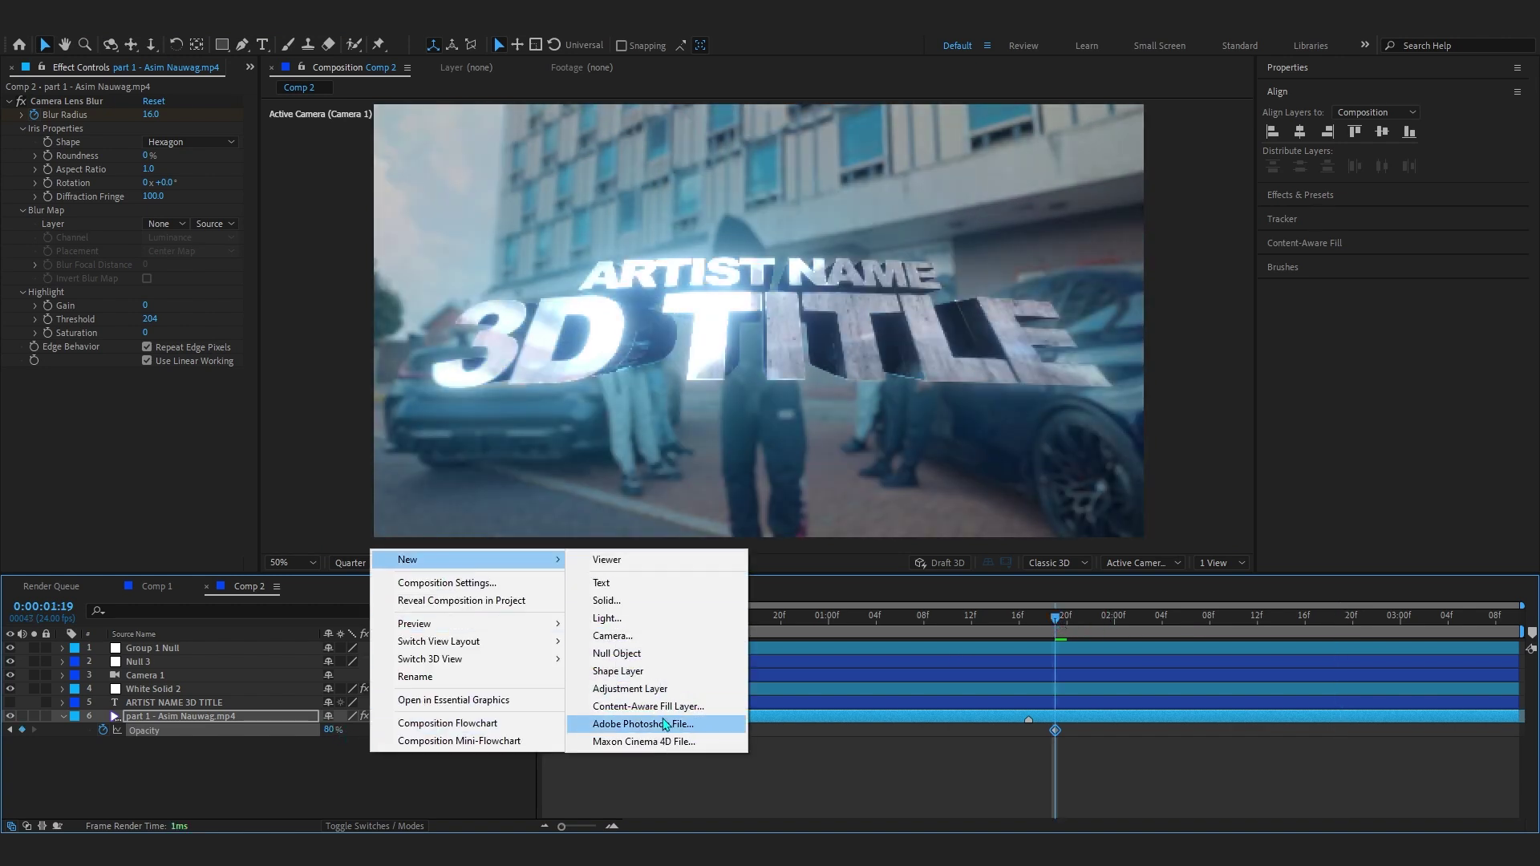
pyautogui.click(646, 688)
pyautogui.hotkey('ctrl', 'space')
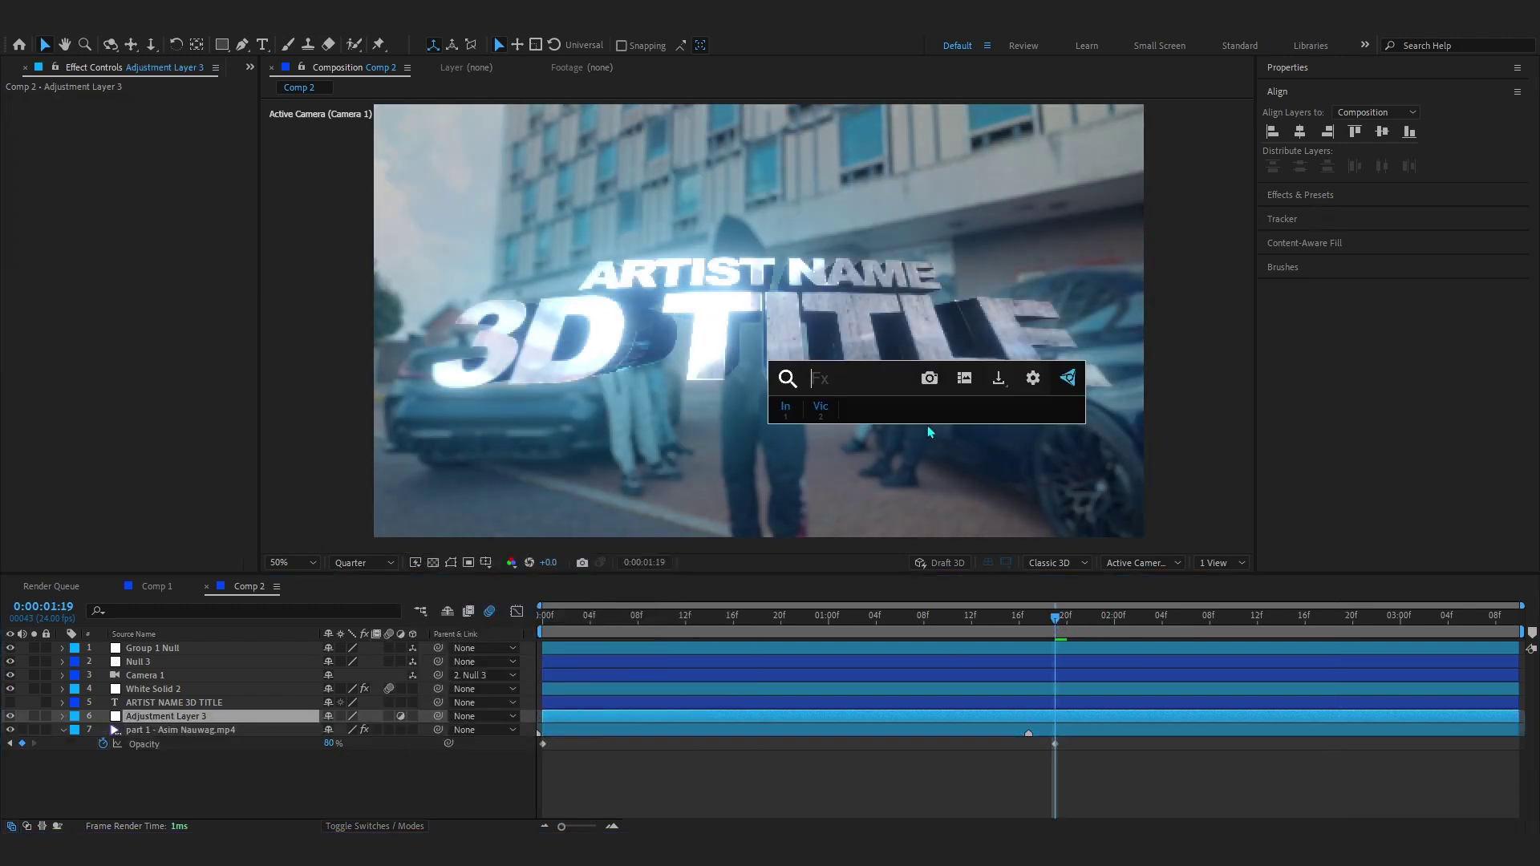
pyautogui.write('vc')
pyautogui.press('BackSpace')
pyautogui.press('BackSpace')
pyautogui.write('cc vi')
pyautogui.click(921, 432)
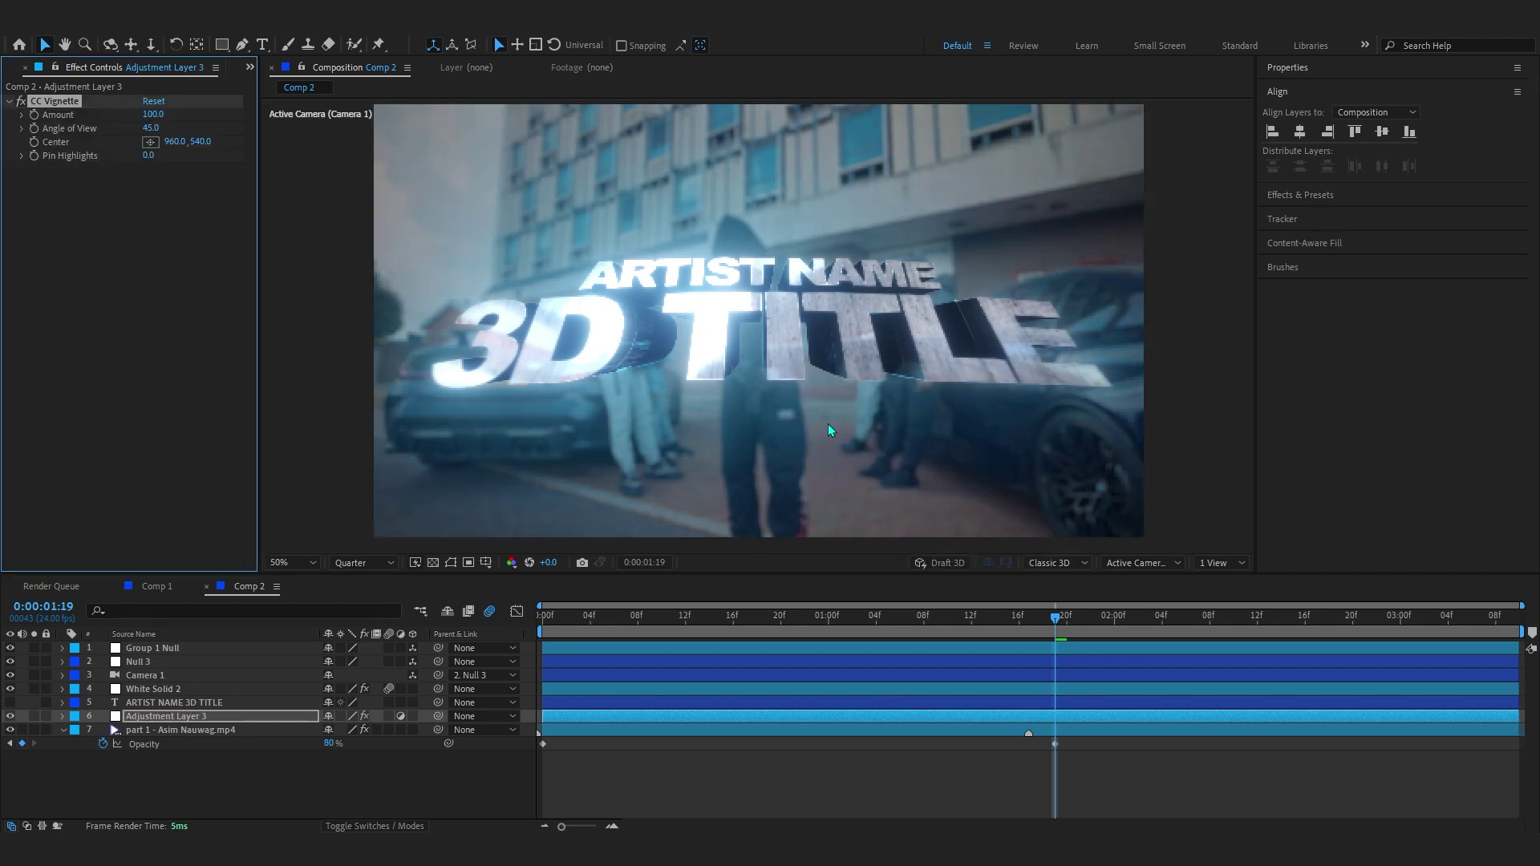
# - Show the layer modes and set the vignette adjustment layer's blending mode to Soft Light
pyautogui.click(353, 826)
pyautogui.click(345, 716)
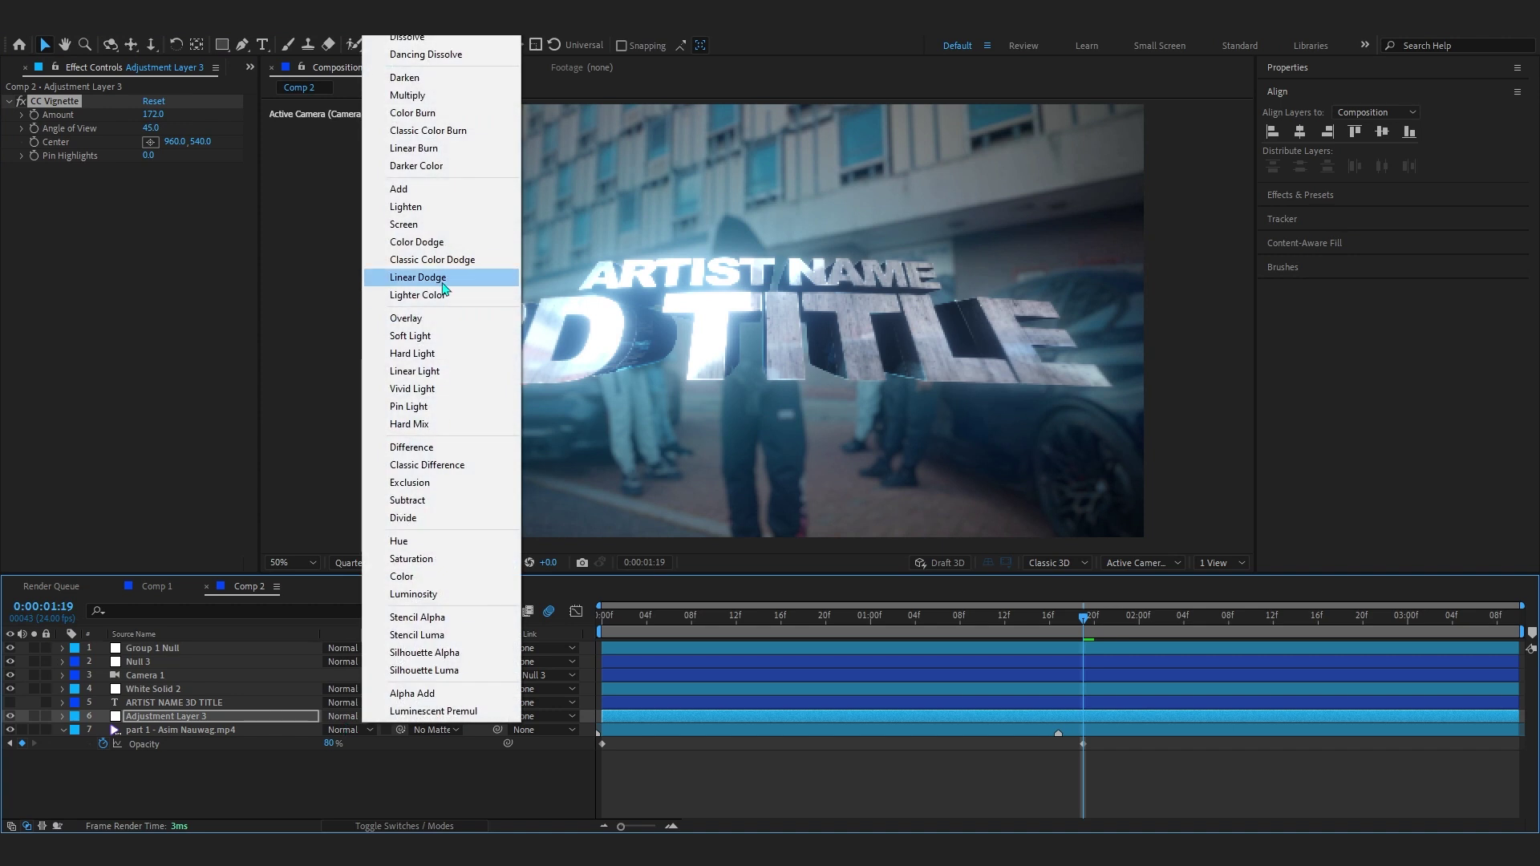
pyautogui.click(413, 335)
# - Reveal the vignette adjustment layer's Opacity and set it to 0%
pyautogui.press('t')
pyautogui.moveTo(694, 620); pyautogui.dragTo(1126, 714)
pyautogui.click(330, 729)
pyautogui.write('0')
pyautogui.press('Return')
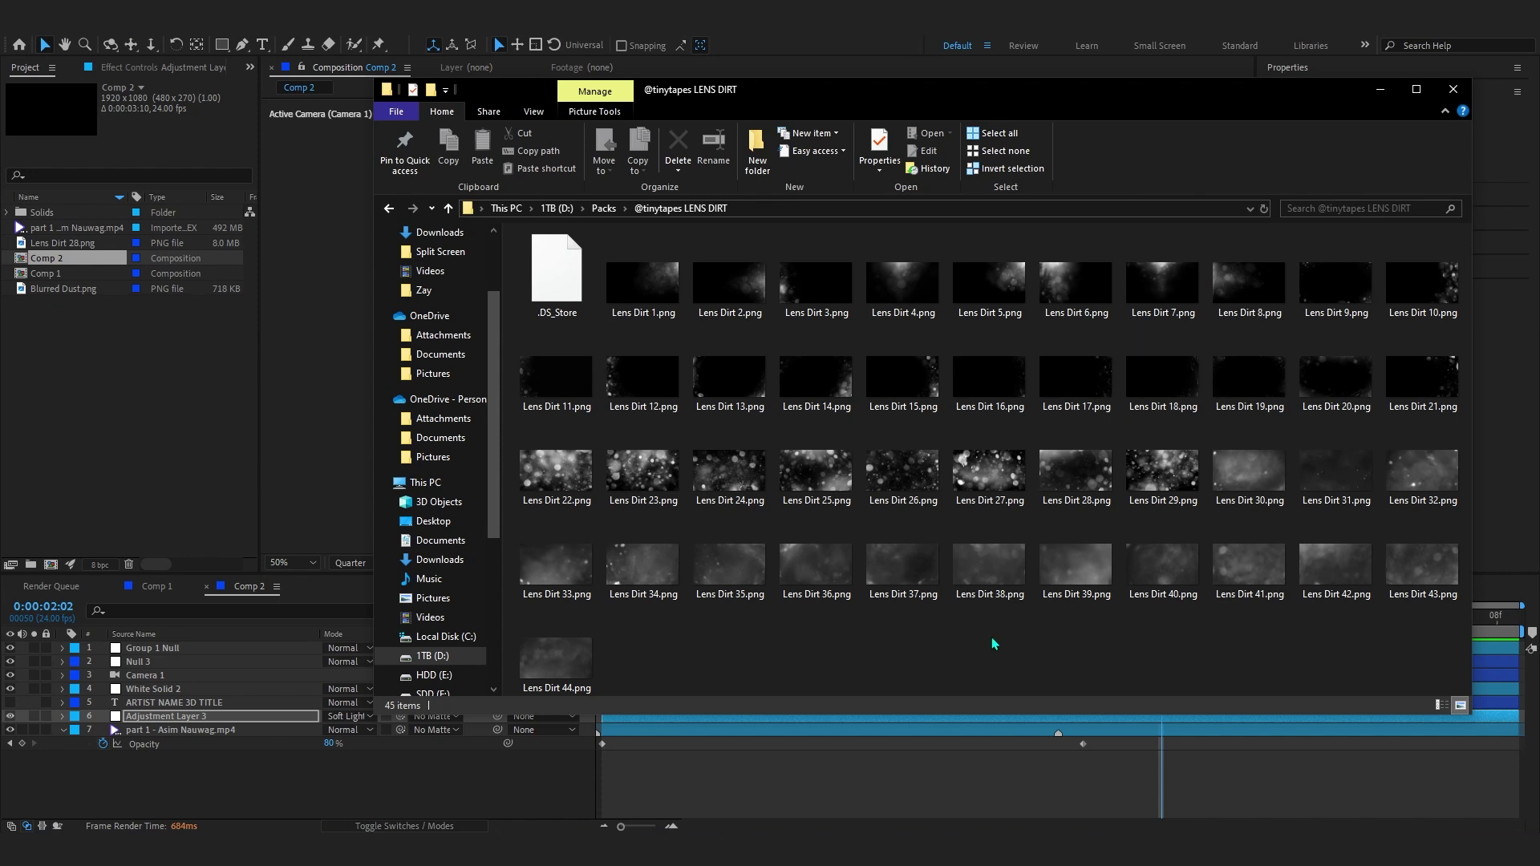
pyautogui.moveTo(1055, 497); pyautogui.dragTo(36, 345)
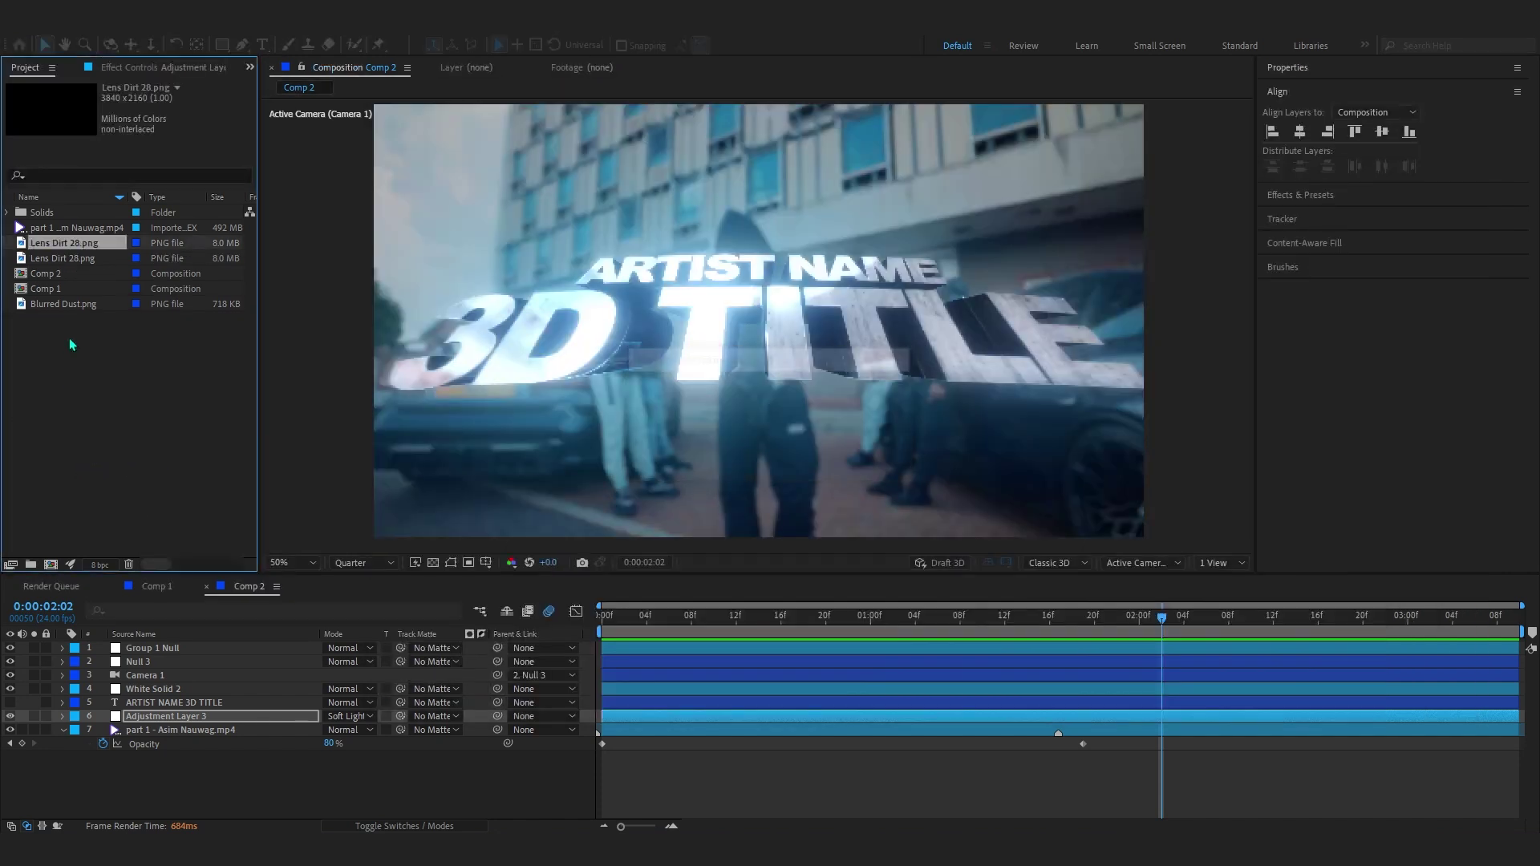
pyautogui.moveTo(68, 244); pyautogui.dragTo(202, 647)
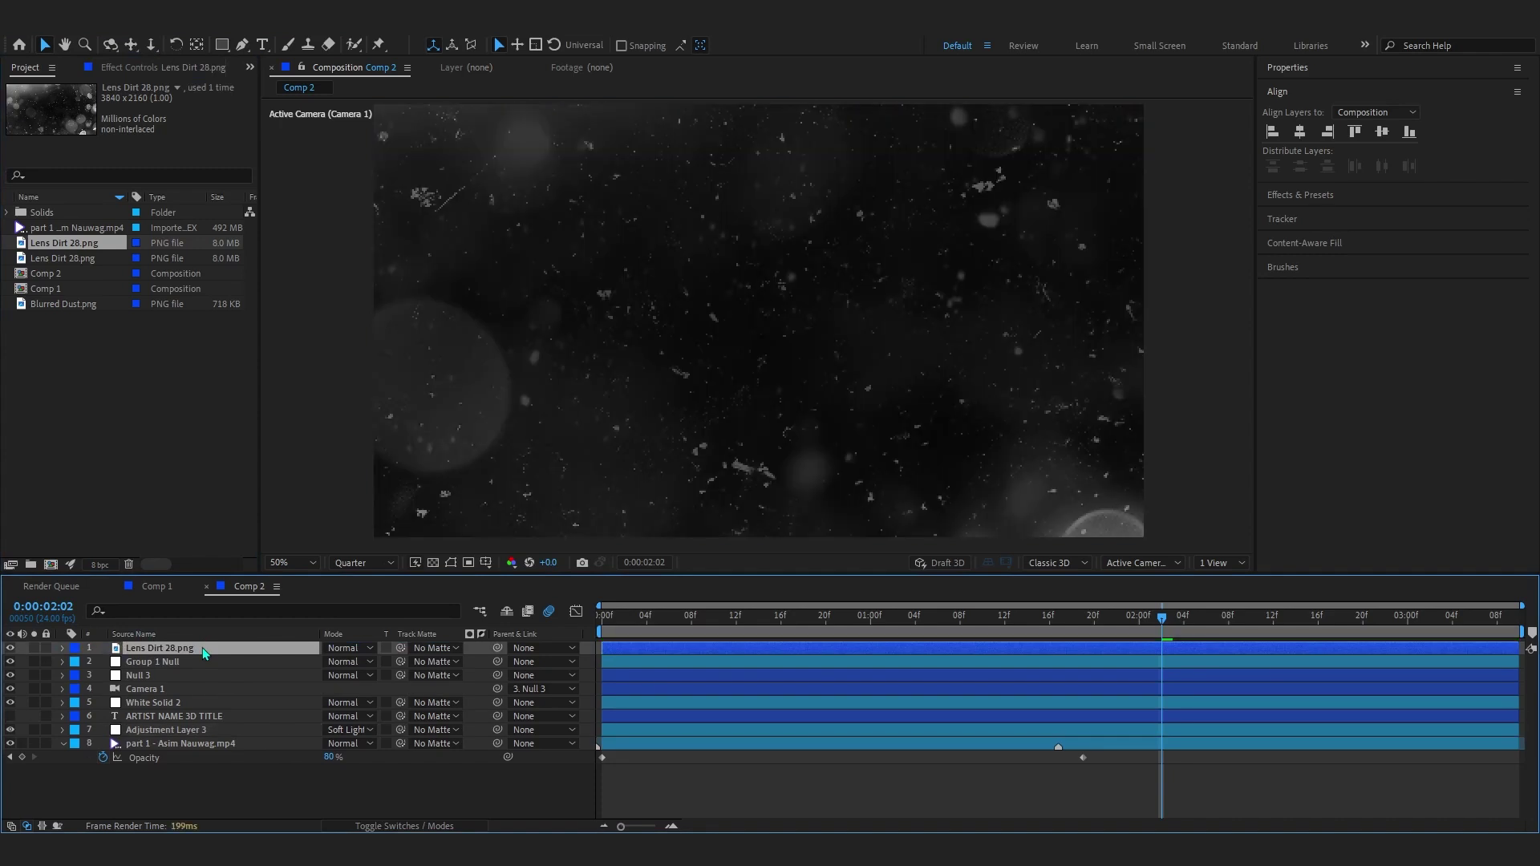
# - Scale the Lens Dirt 28.png layer to 59%
pyautogui.scroll(-4, 933, 356)
pyautogui.scroll(2, 933, 356)
pyautogui.press('s')
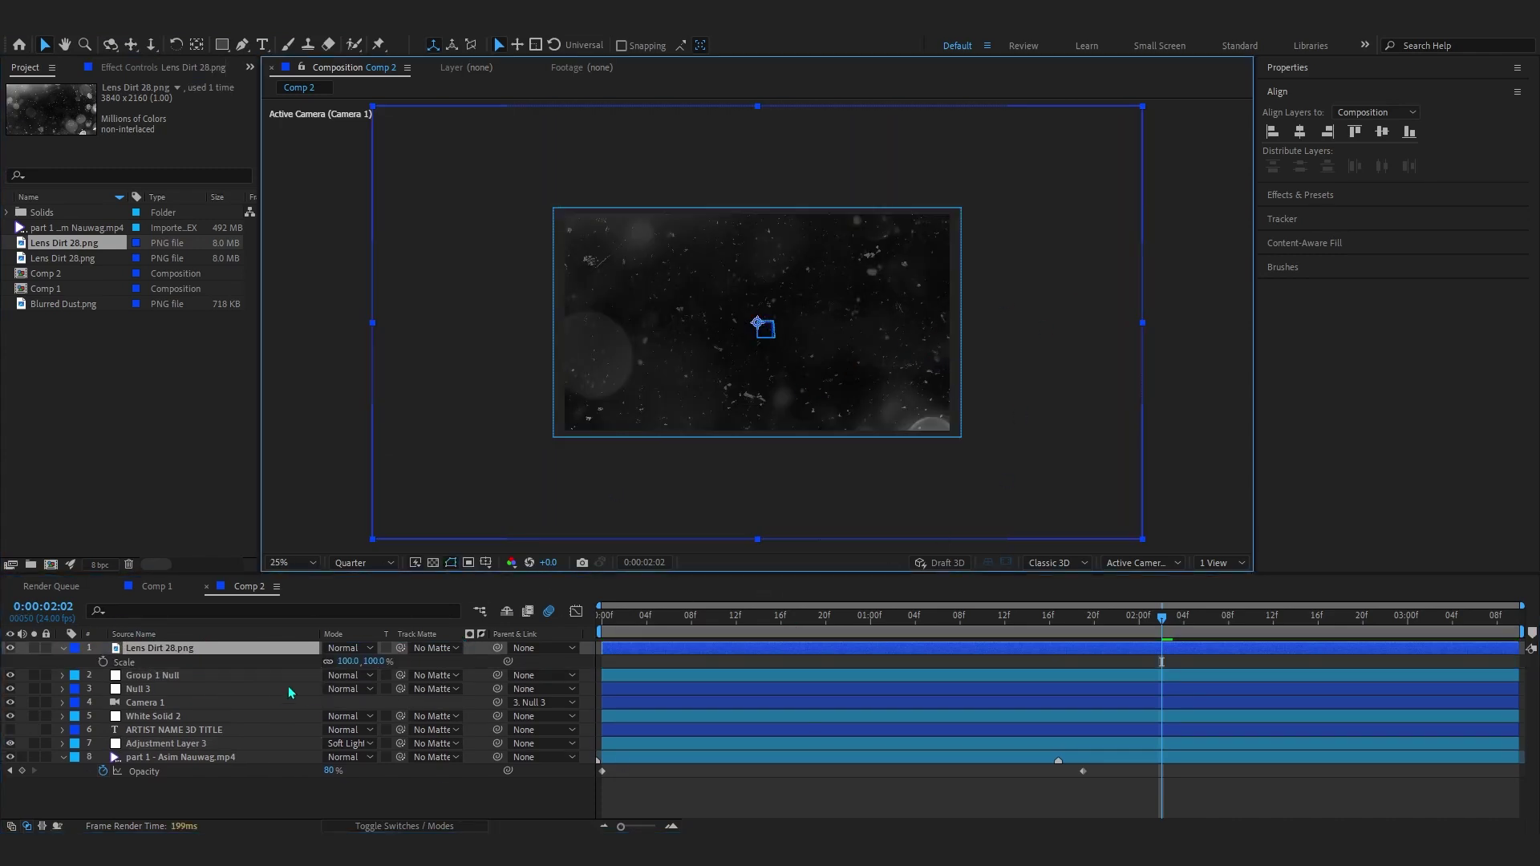
pyautogui.moveTo(355, 669); pyautogui.dragTo(320, 670)
pyautogui.scroll(4, 1018, 386)
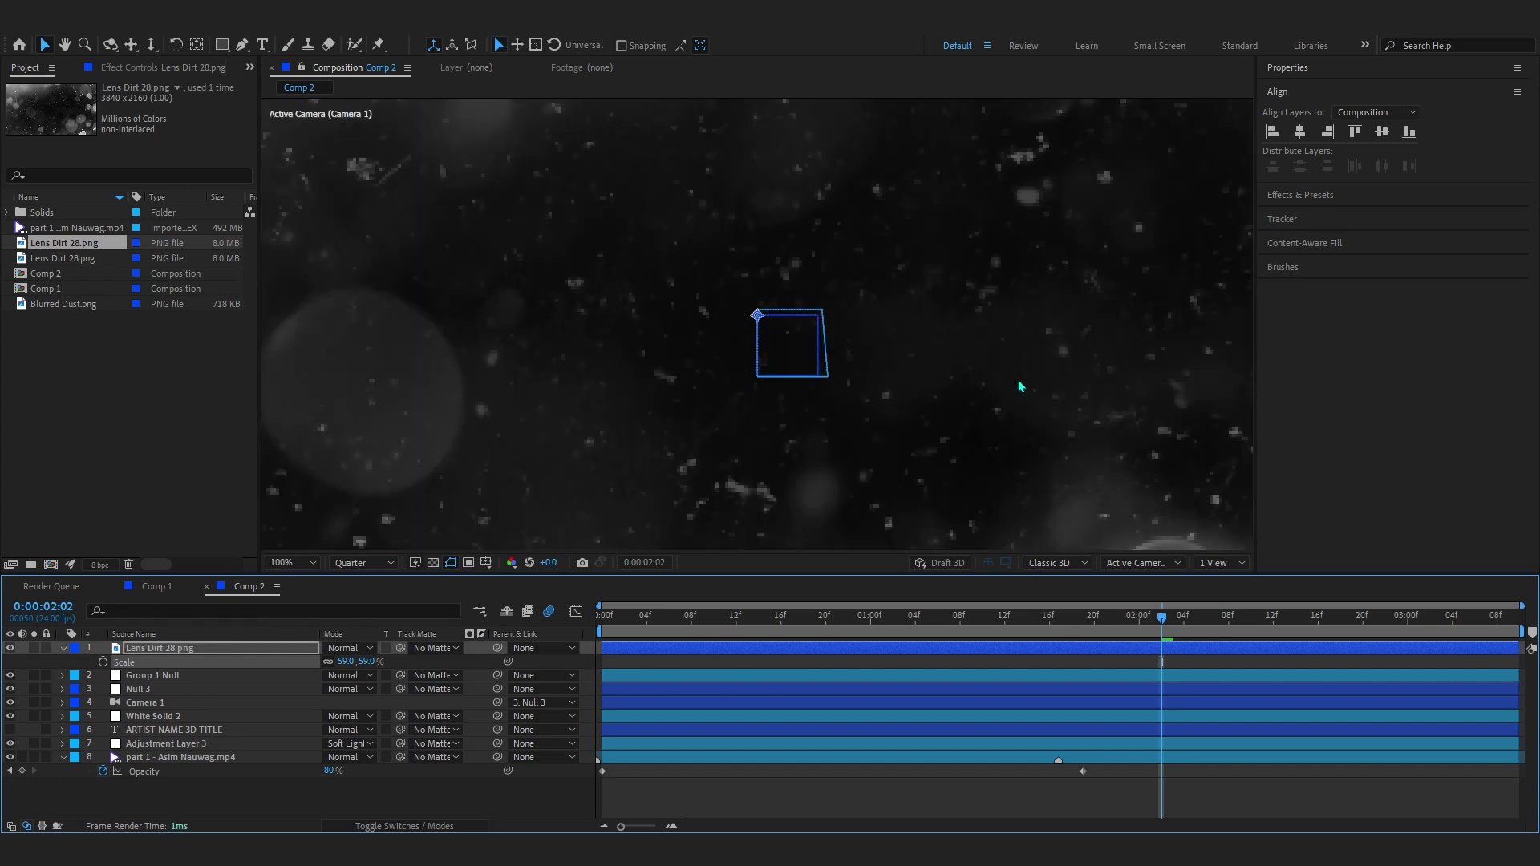
# - Set the preview resolution to Full and scale the Lens Dirt 28.png layer to 51% so it fits the frame
pyautogui.click(386, 562)
pyautogui.click(368, 606)
pyautogui.scroll(1, 863, 412)
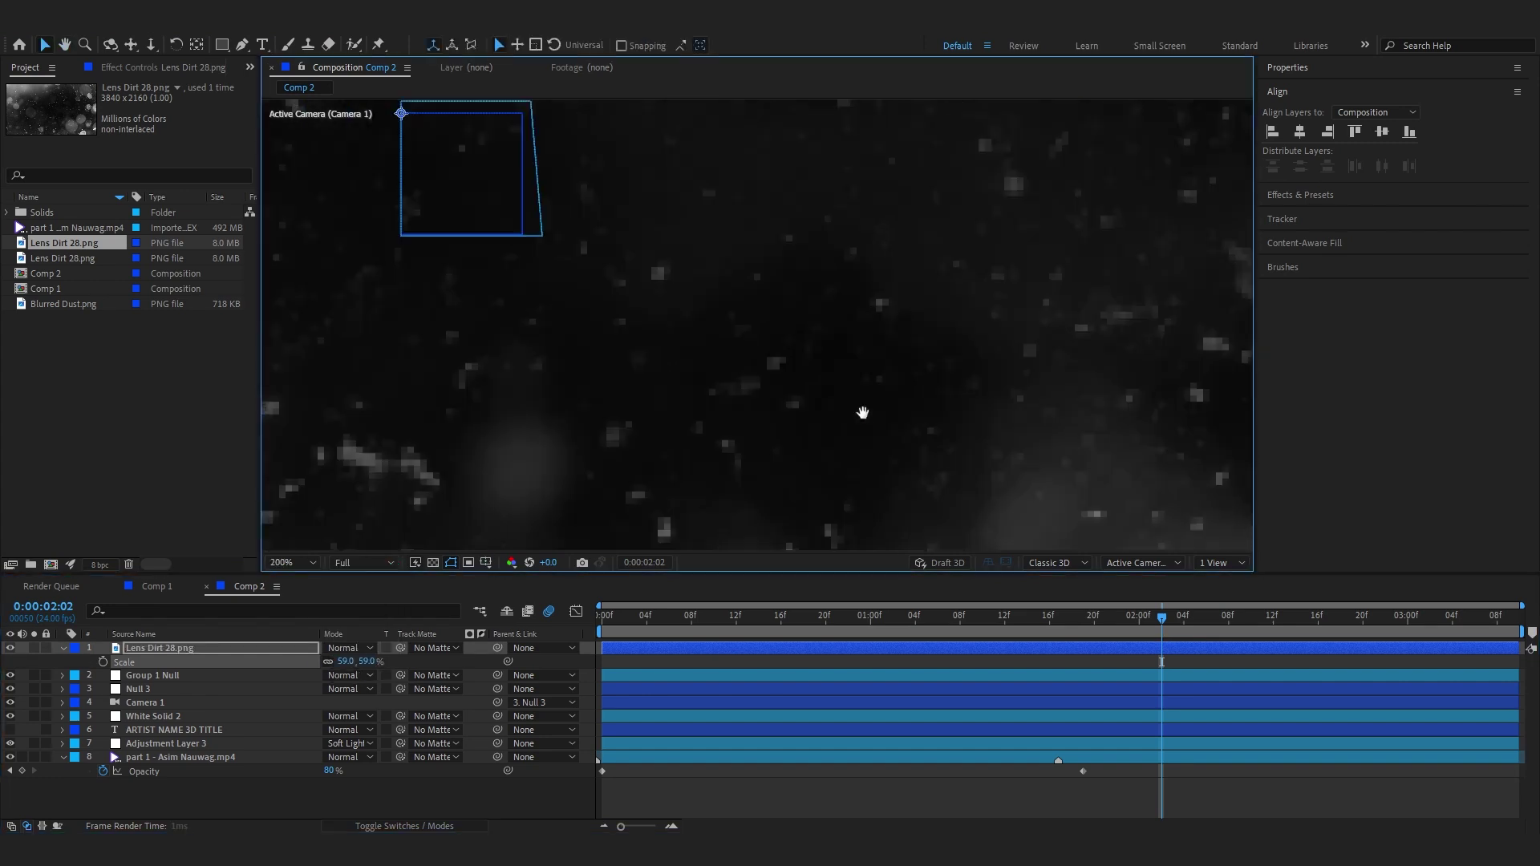
pyautogui.moveTo(863, 412); pyautogui.dragTo(444, 305)
pyautogui.scroll(-1, 740, 346)
pyautogui.scroll(-1, 942, 412)
pyautogui.scroll(2, 944, 414)
pyautogui.scroll(2, 944, 414)
pyautogui.moveTo(901, 387); pyautogui.dragTo(671, 300)
pyautogui.scroll(-2, 851, 343)
pyautogui.scroll(-4, 853, 344)
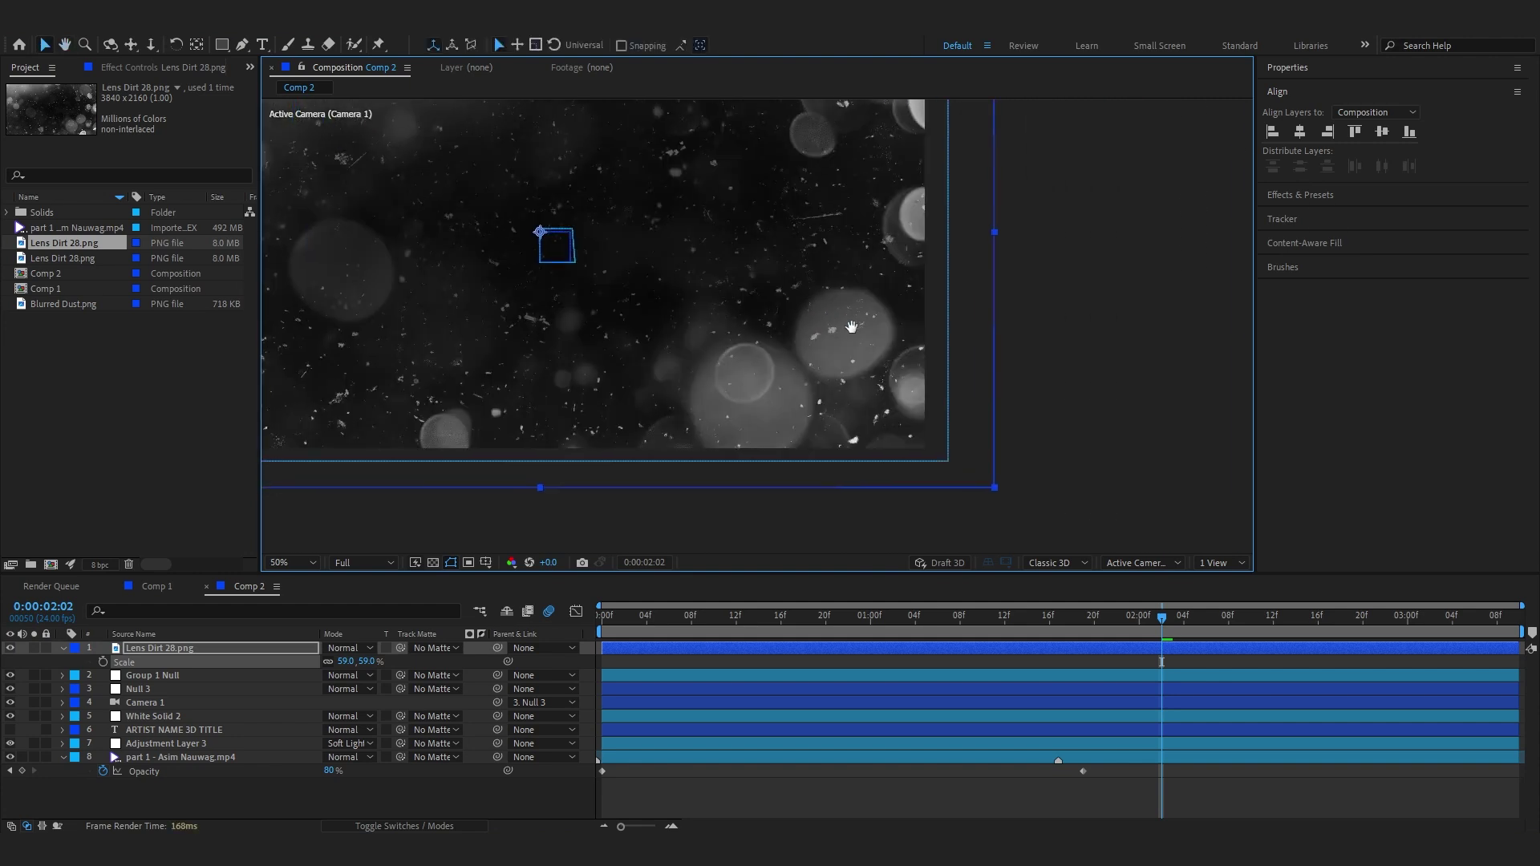
pyautogui.click(360, 649)
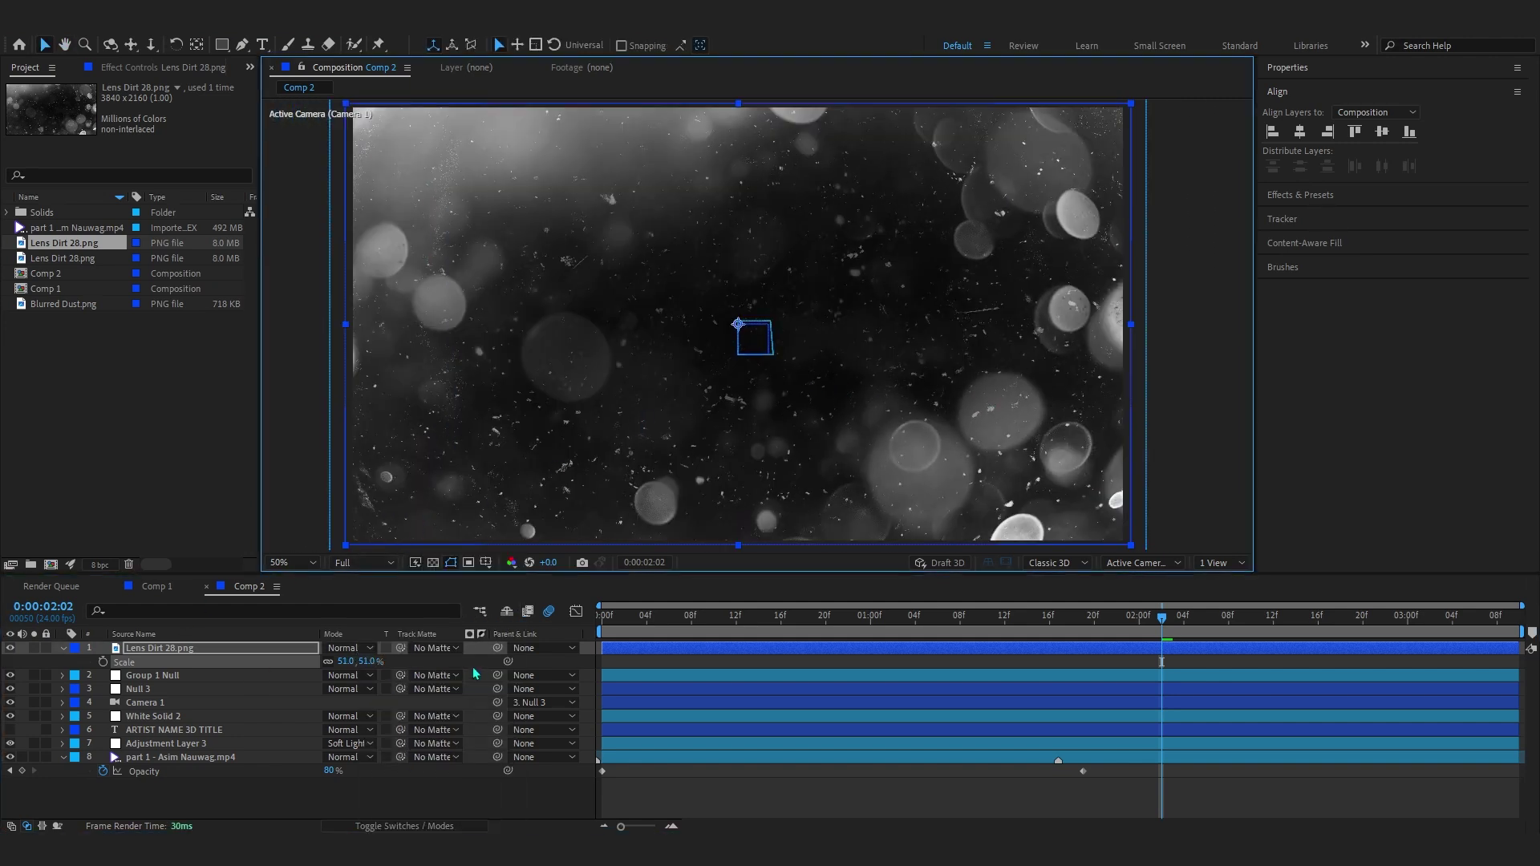
# - Set the Lens Dirt 28.png layer's blending mode to Color Dodge
pyautogui.click(346, 648)
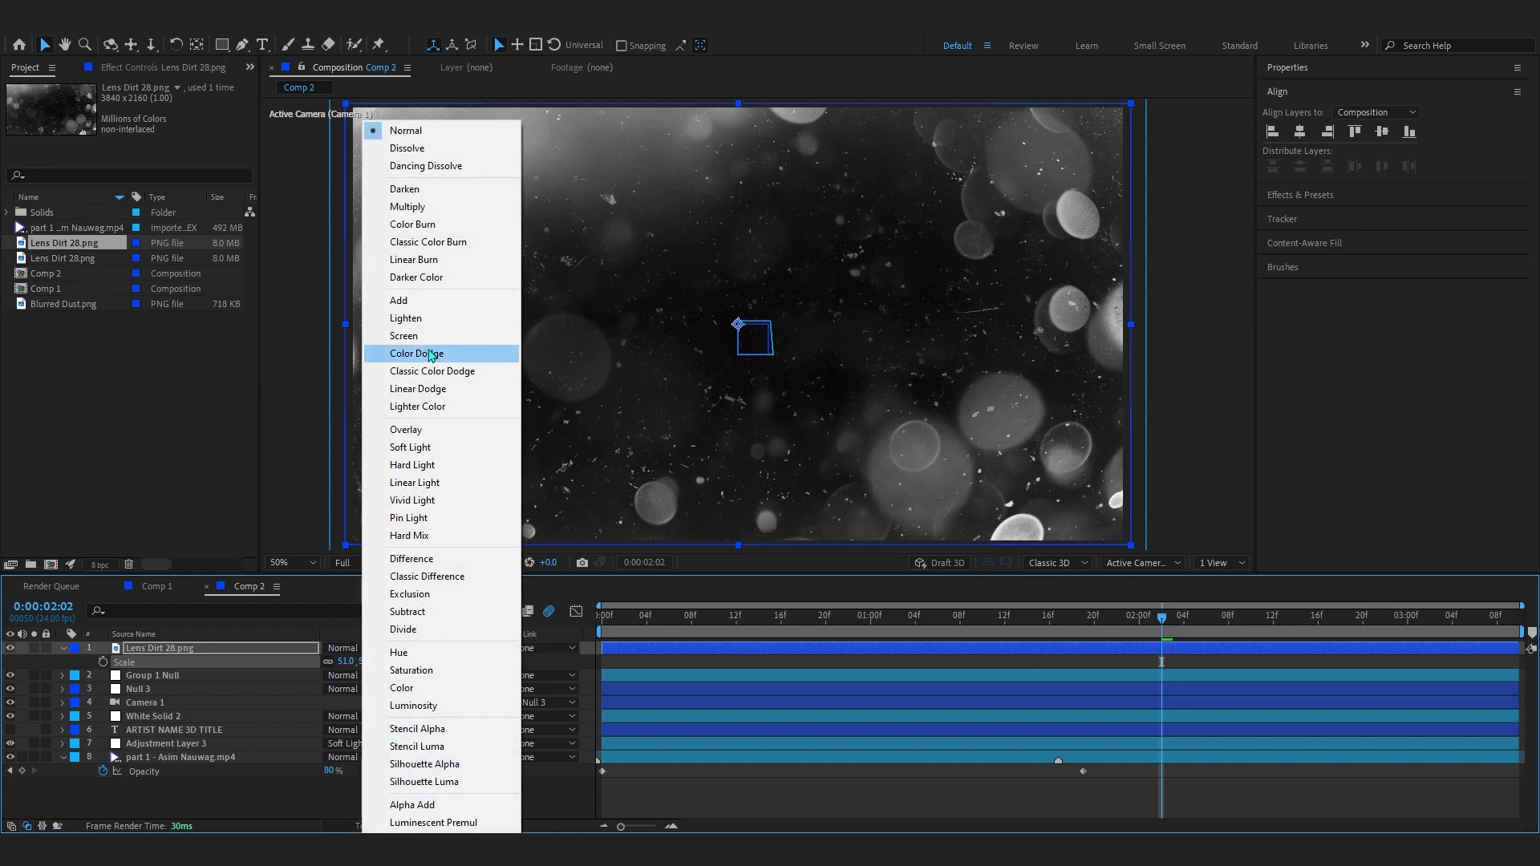
pyautogui.click(417, 353)
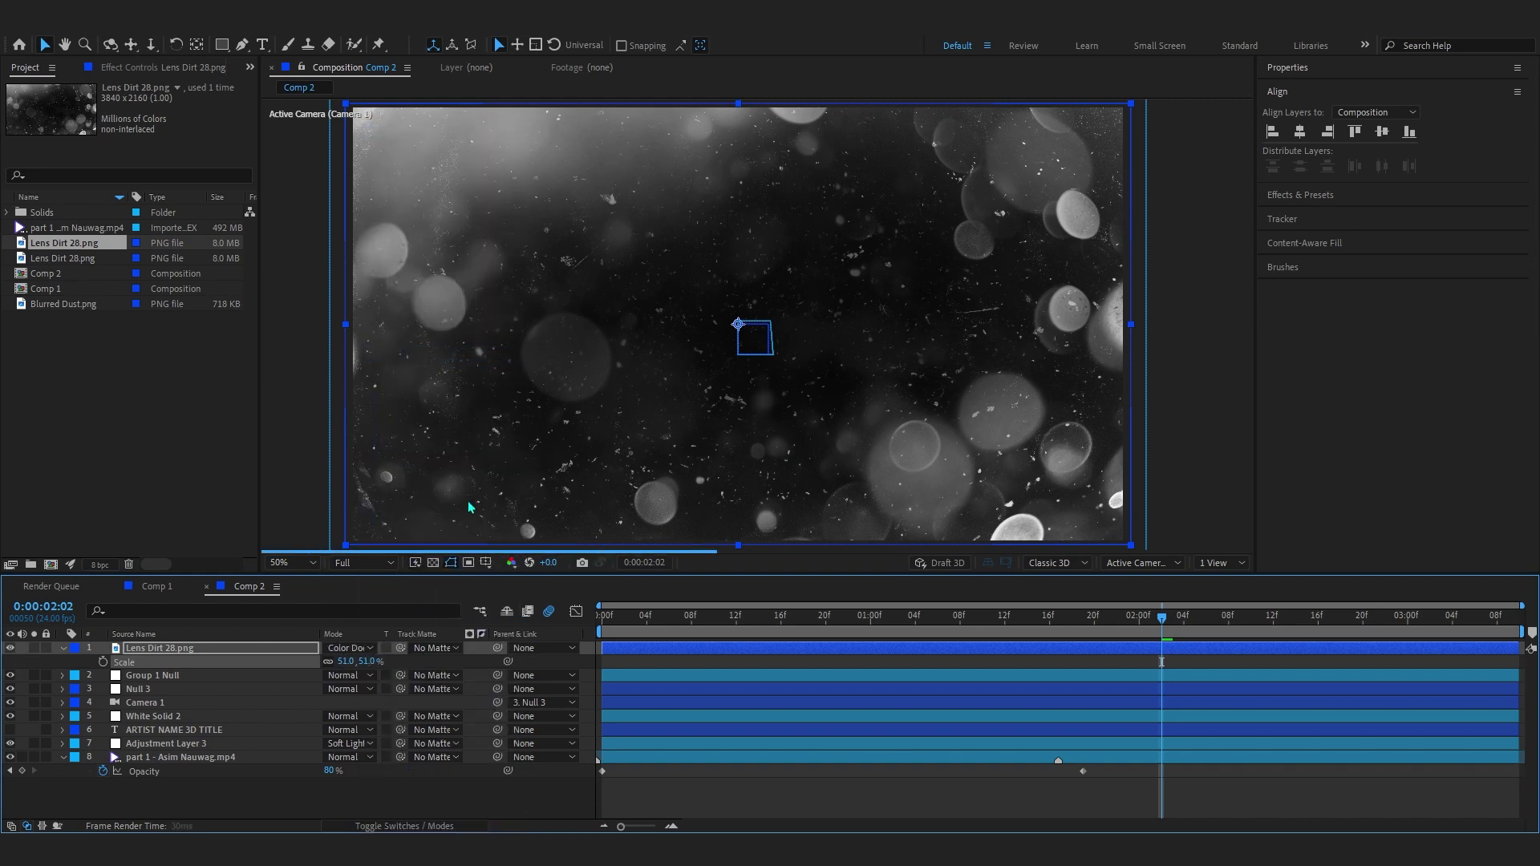
pyautogui.click(351, 565)
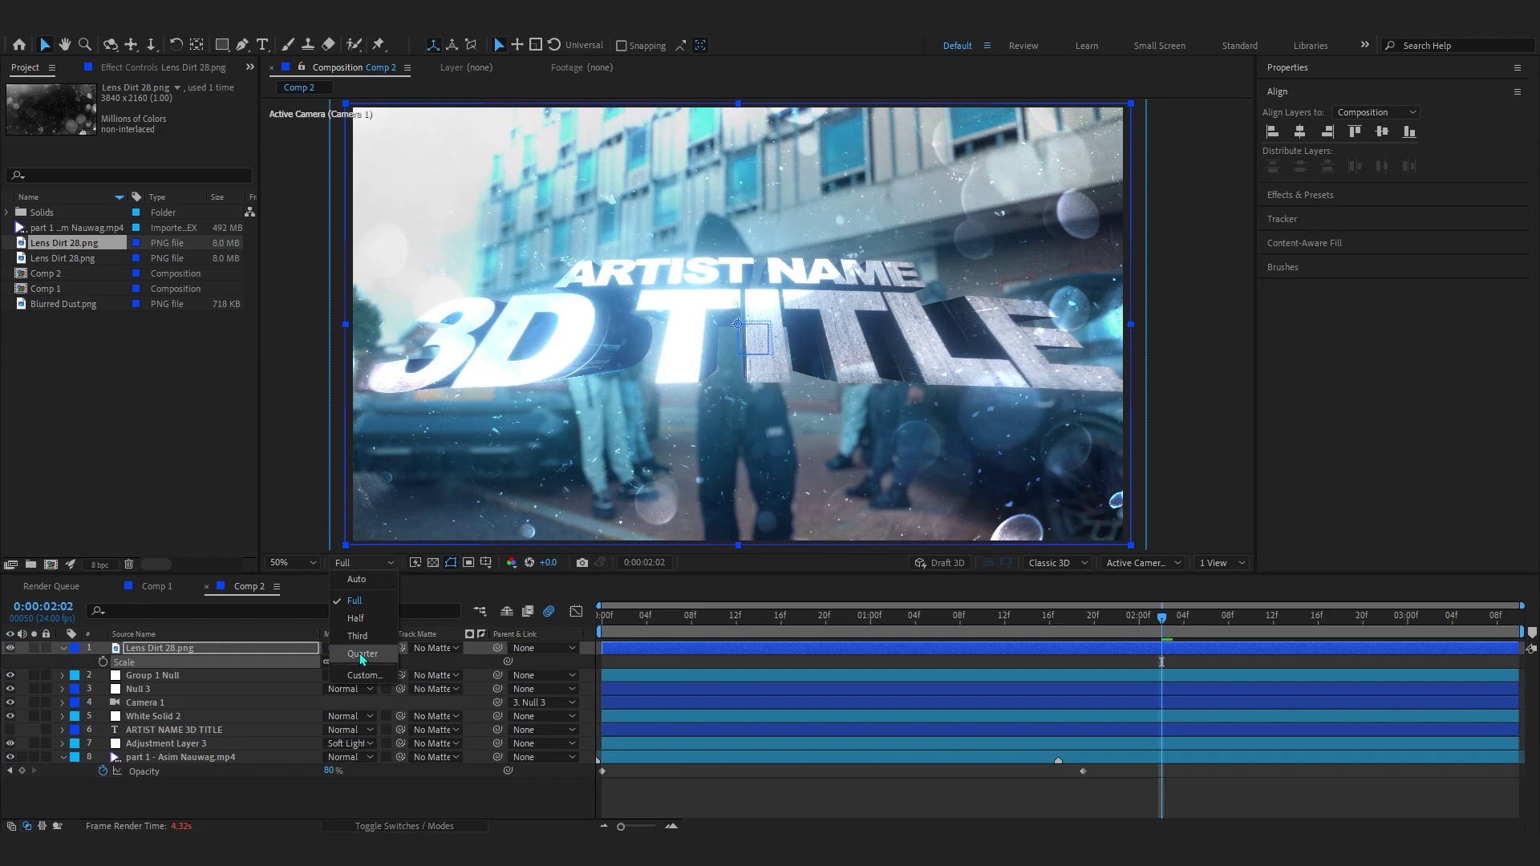
# - Keyframe the Lens Dirt 28.png layer's Opacity at 66% about 9 frames past 2 seconds and at 0% on the first frame
pyautogui.click(1237, 621)
pyautogui.press('t')
pyautogui.moveTo(331, 664); pyautogui.dragTo(259, 652)
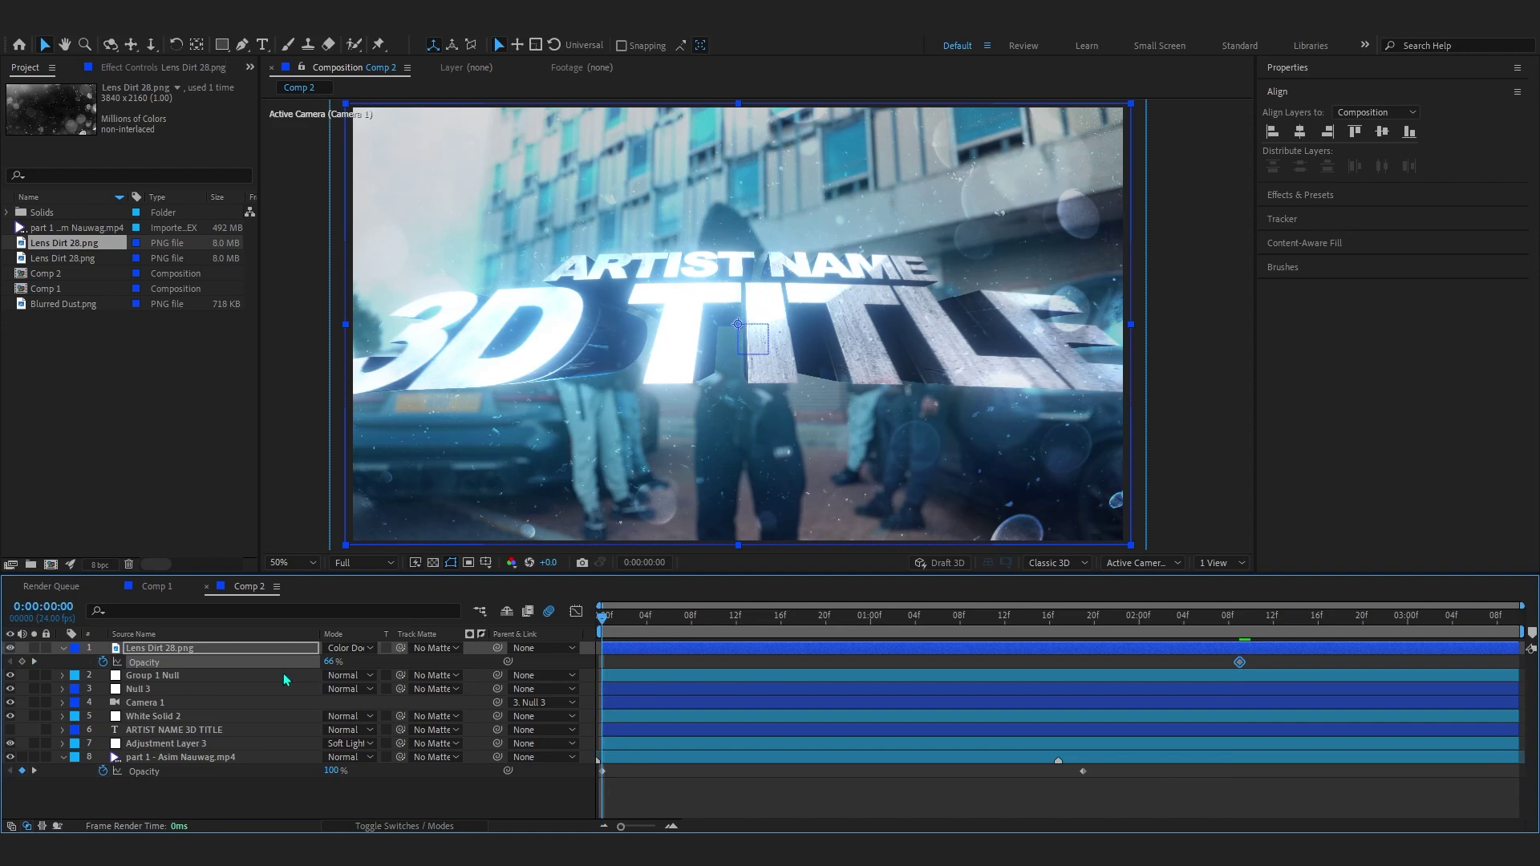
pyautogui.moveTo(328, 663); pyautogui.dragTo(136, 753)
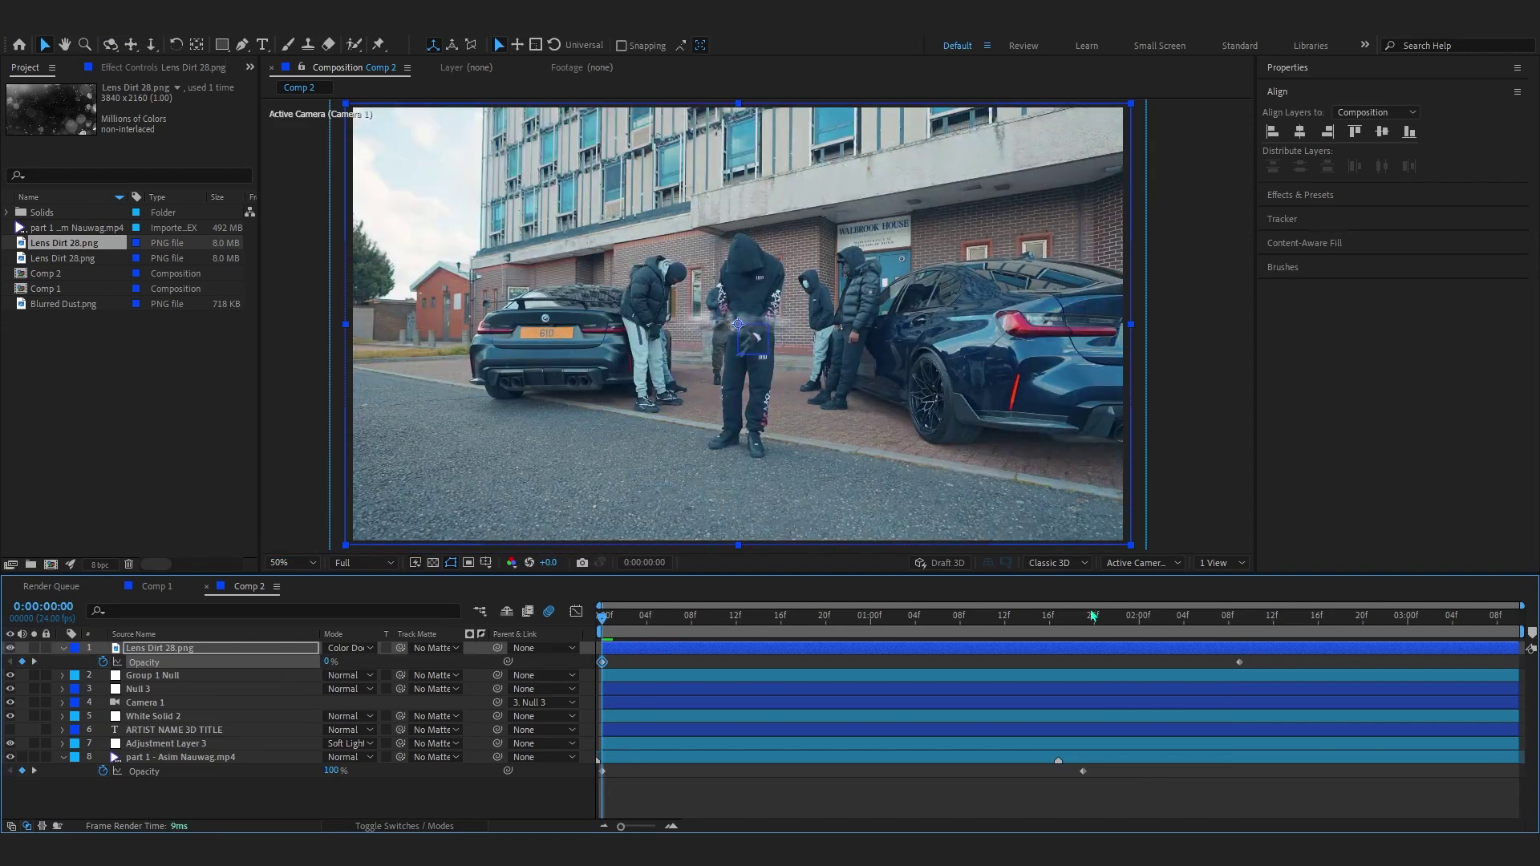